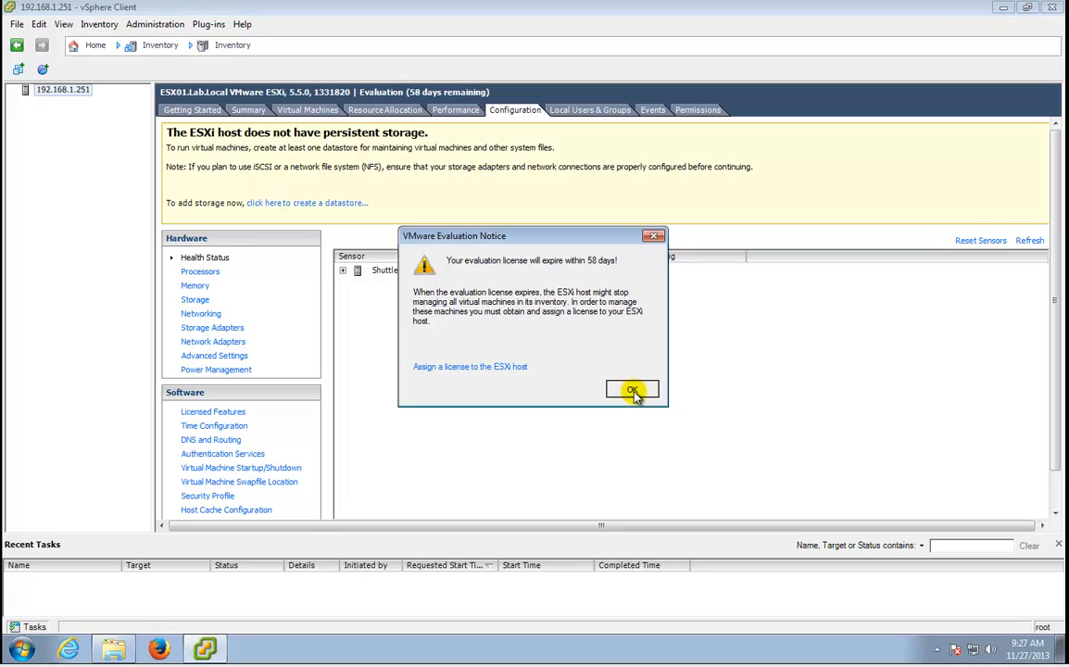
Dismiss the evaluation notice and look over host ESX01's Summary before returning to Configuration.
click(631, 390)
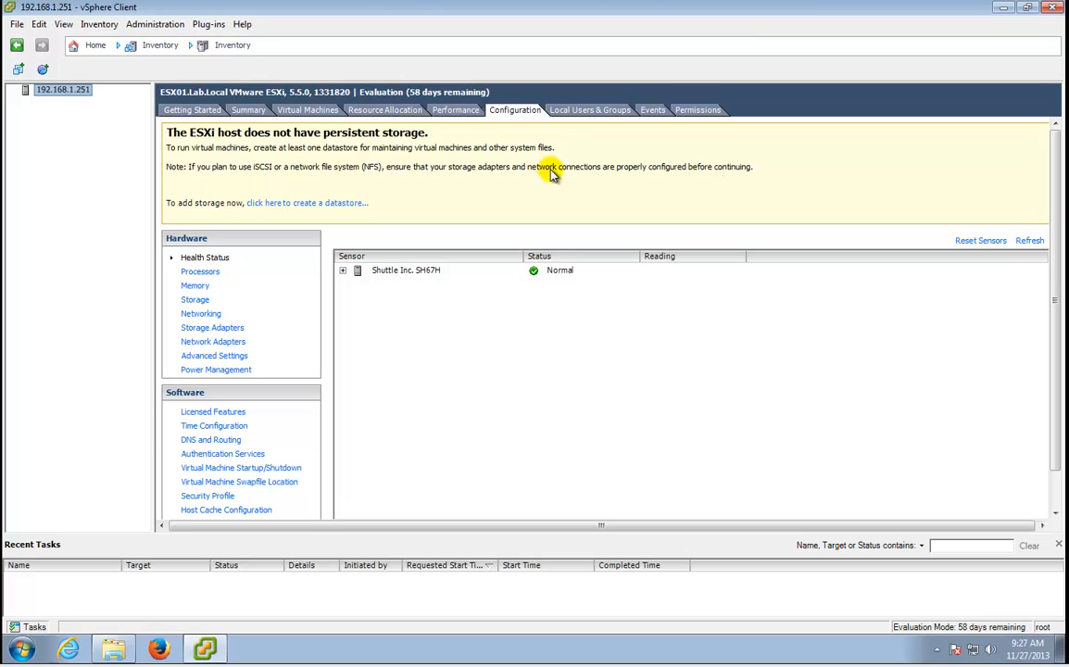
click(251, 111)
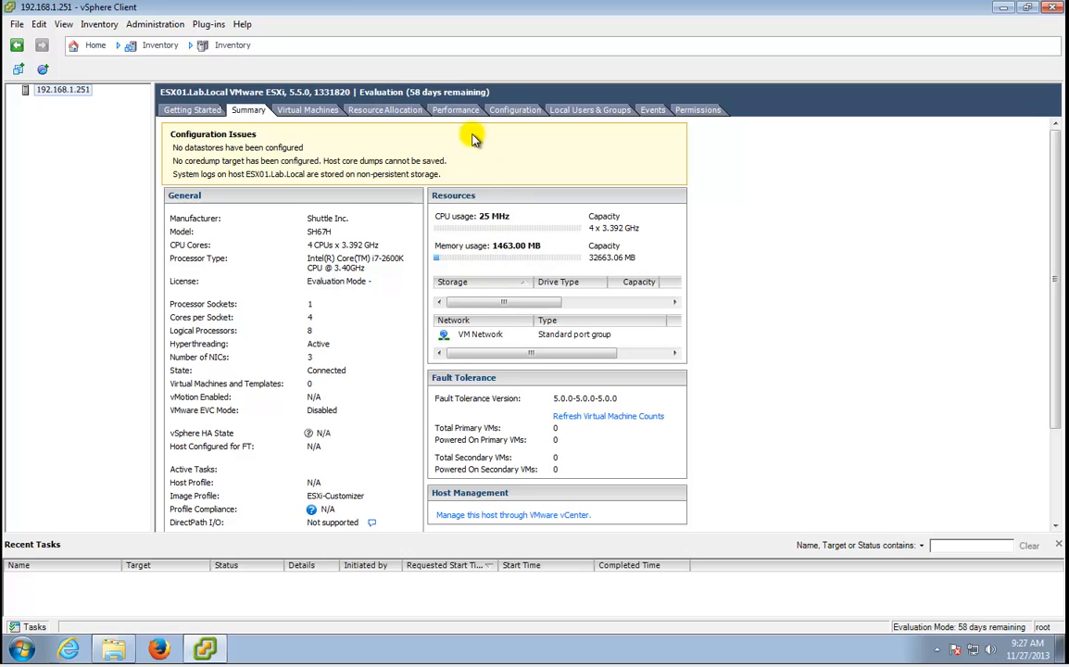
click(494, 111)
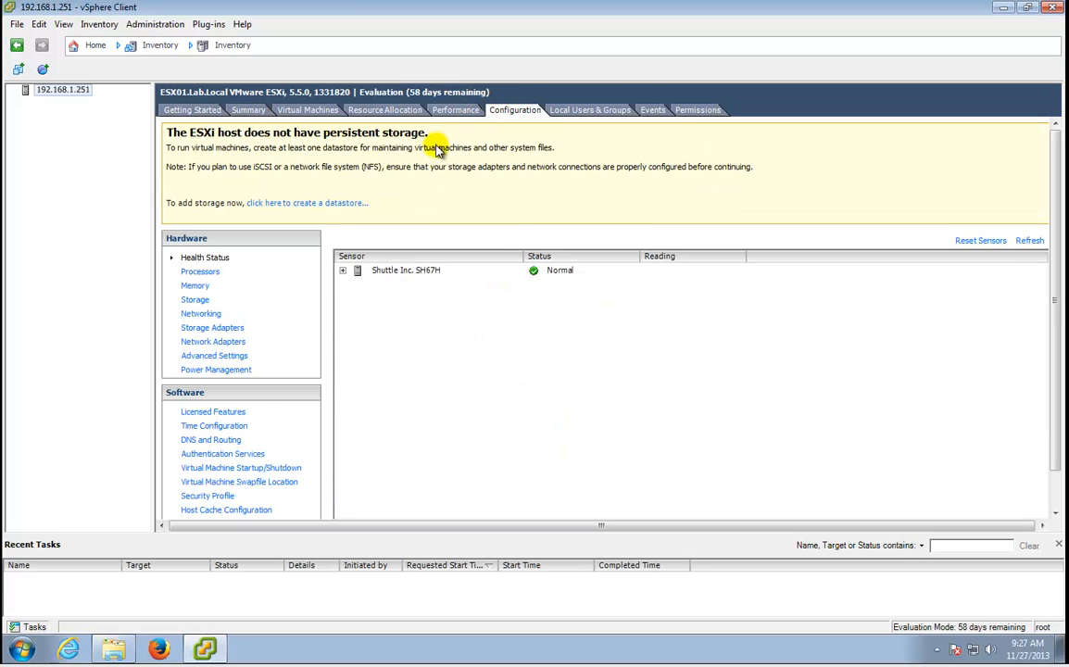
Show the host's Storage page, glance at Devices, and return to the empty Datastores list.
click(195, 299)
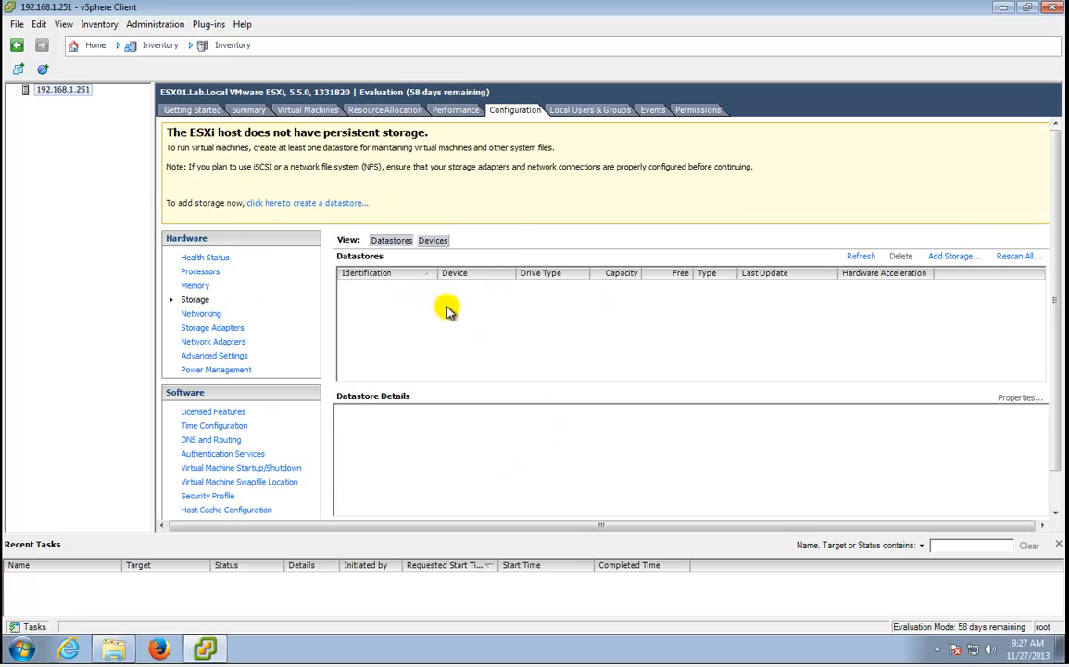
click(433, 241)
click(391, 240)
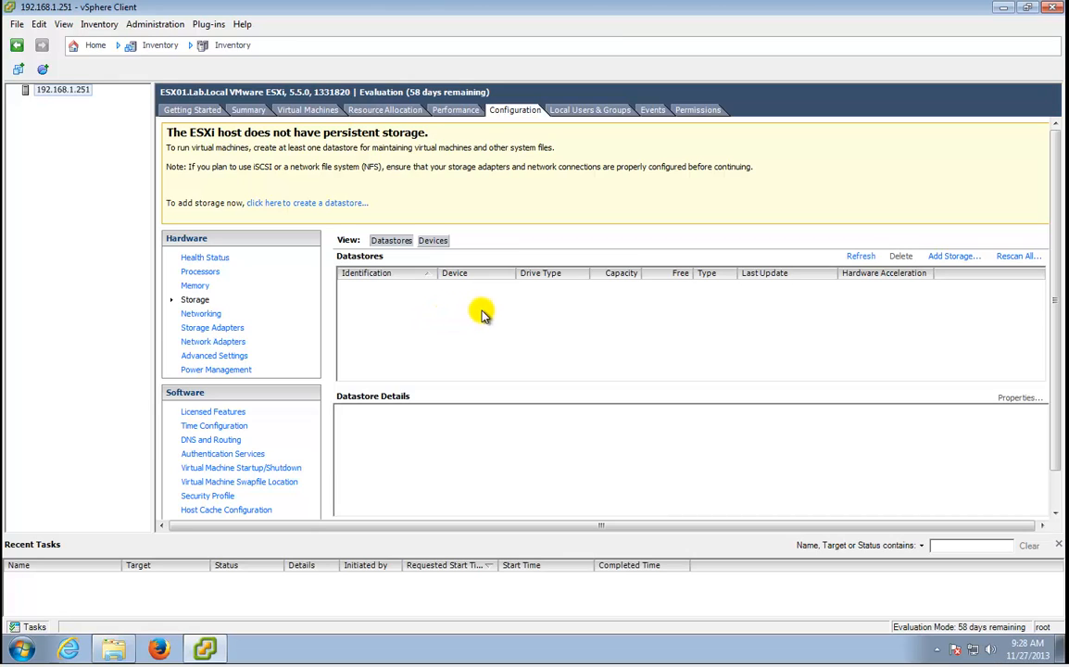
List host ESX01's physical network adapters and select vmnic2 and vmnic1, which have no switch.
click(201, 316)
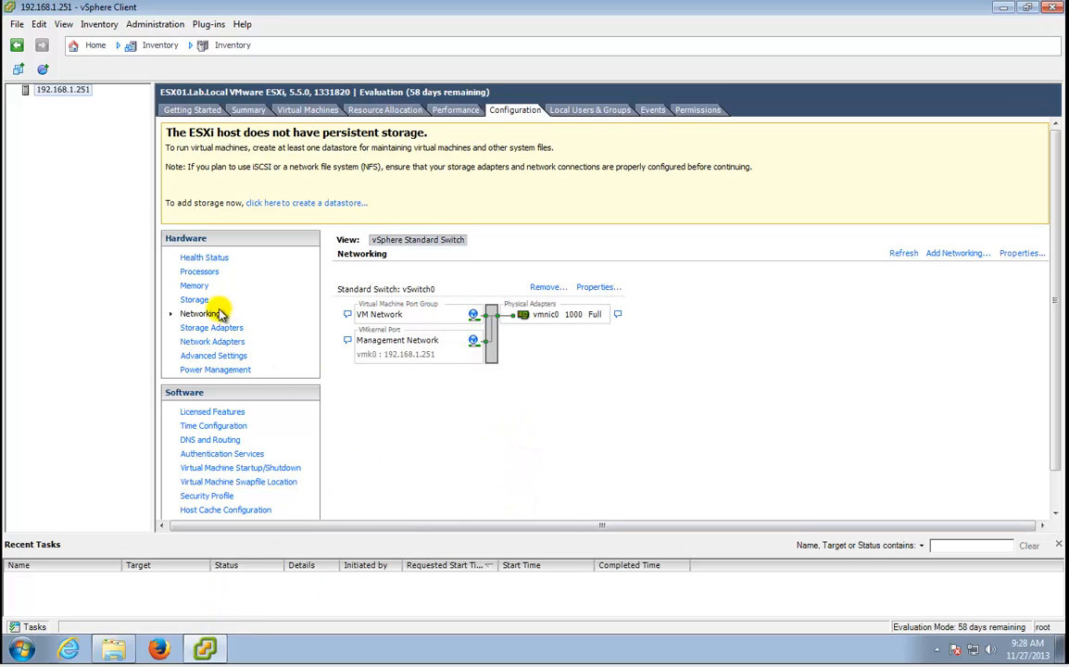
click(225, 343)
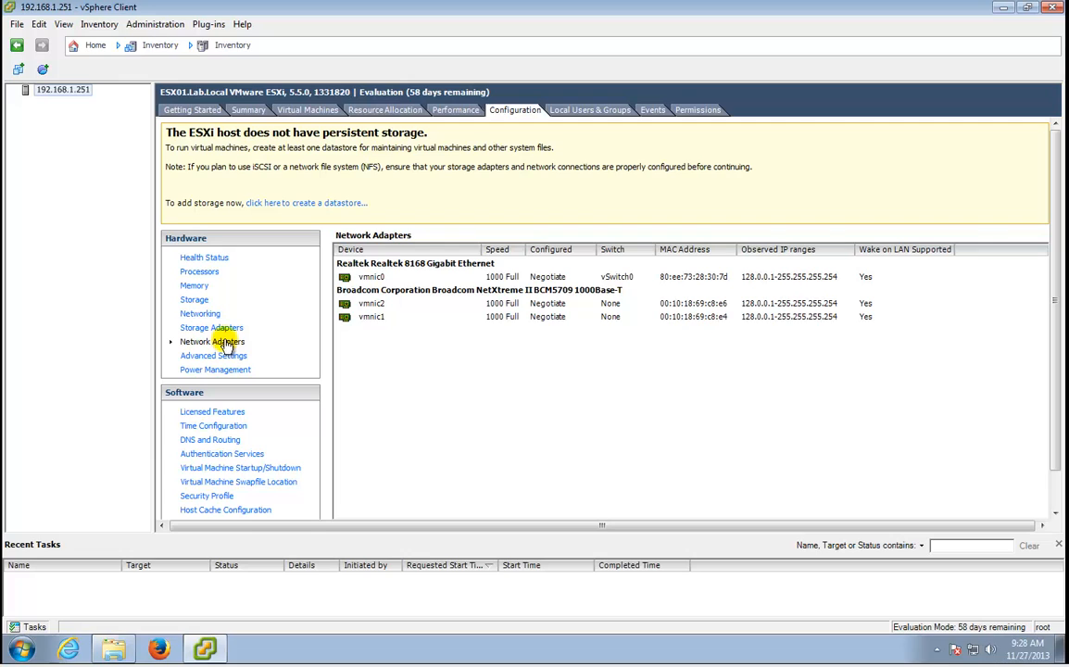
click(448, 308)
click(472, 316)
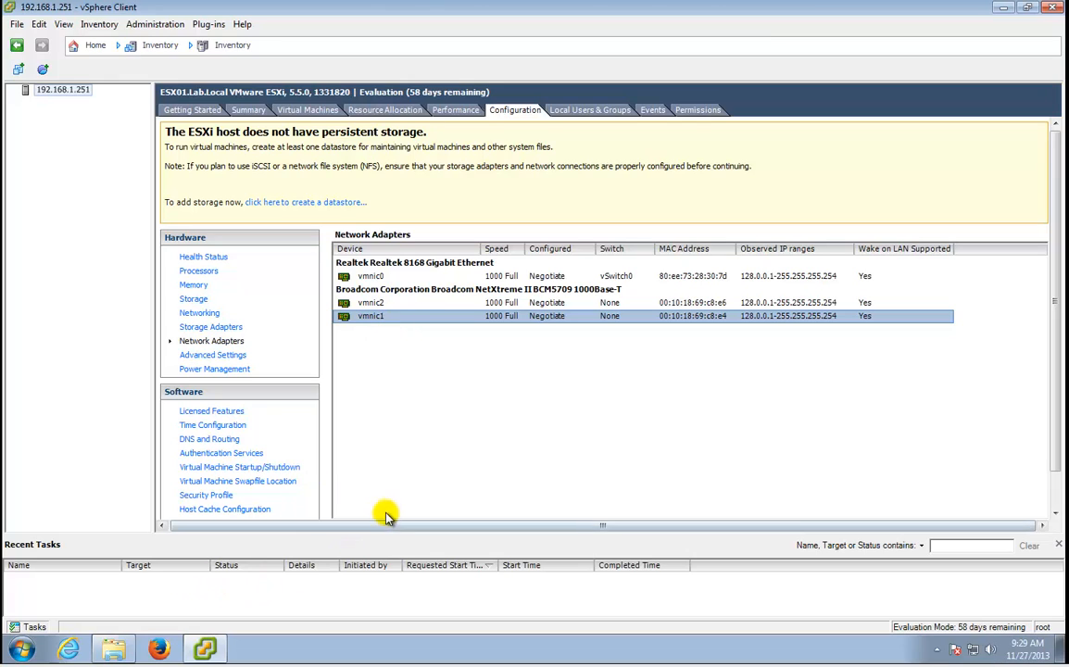
Open Firefox and log in to the SG300-10 switch through the Layer 3 Switch bookmark.
click(157, 650)
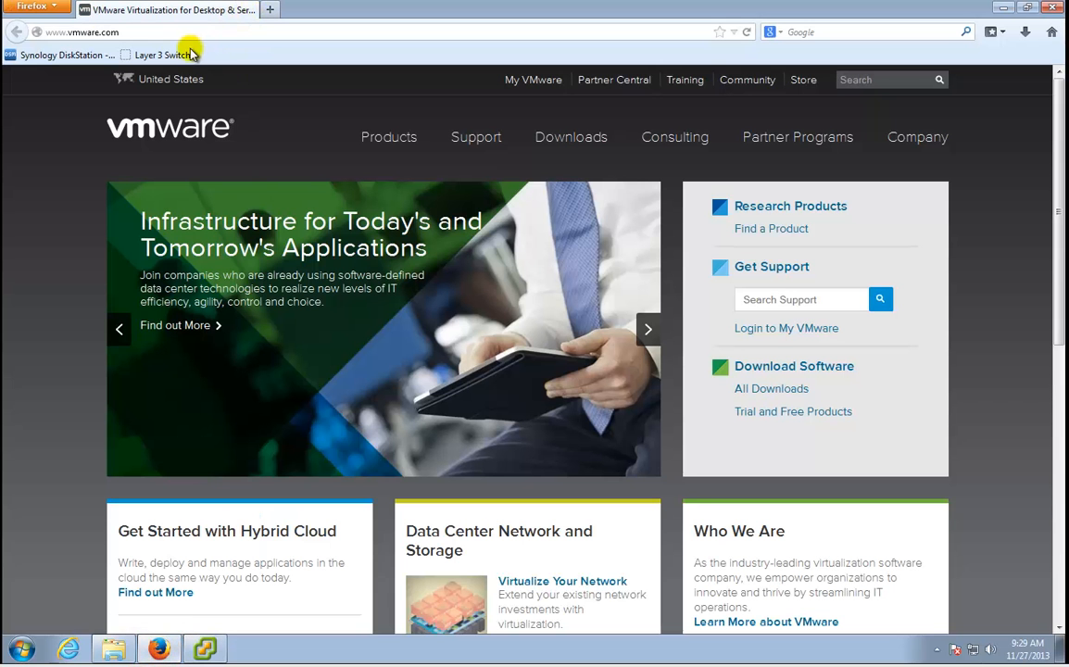
click(178, 55)
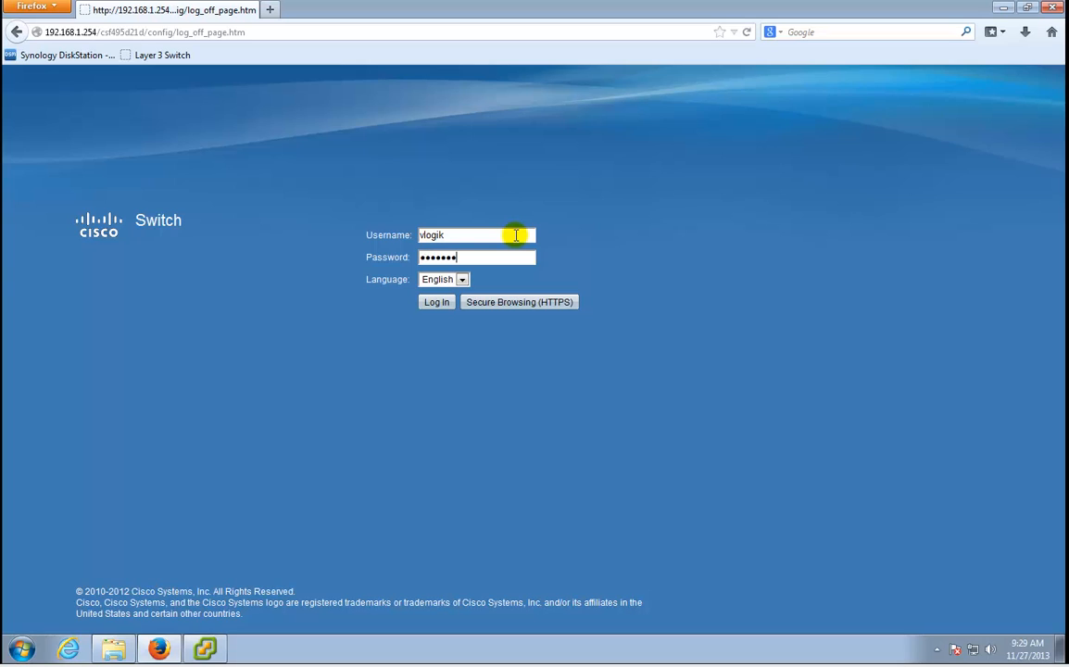
key(Return)
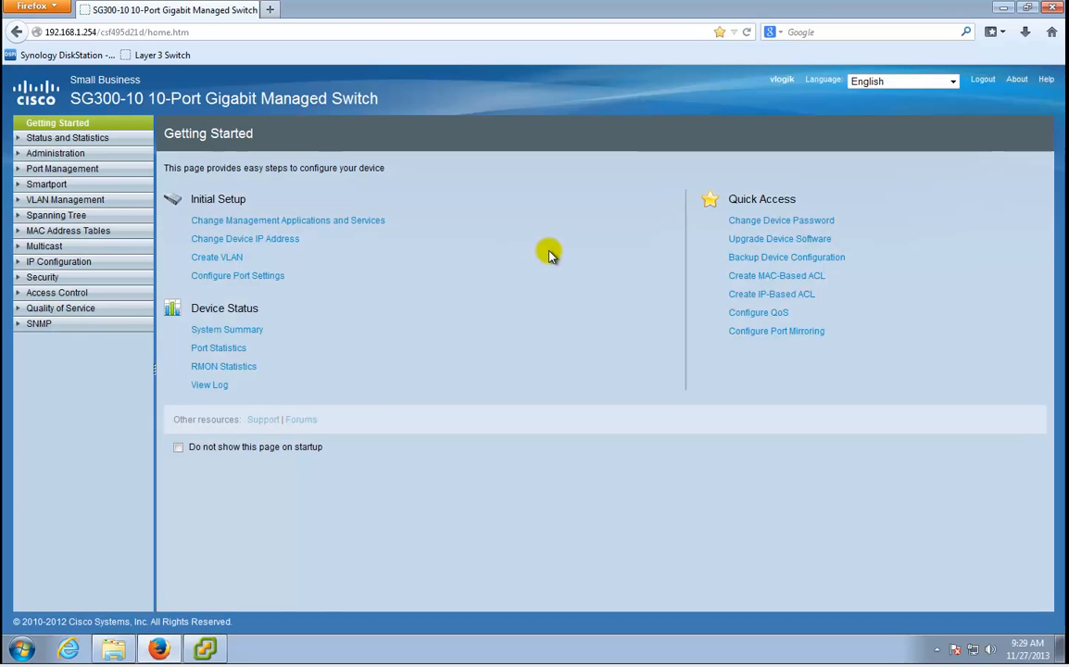
Open the SG300 Port Settings table and highlight GE4's ESX01 Add-on NIC description.
click(207, 648)
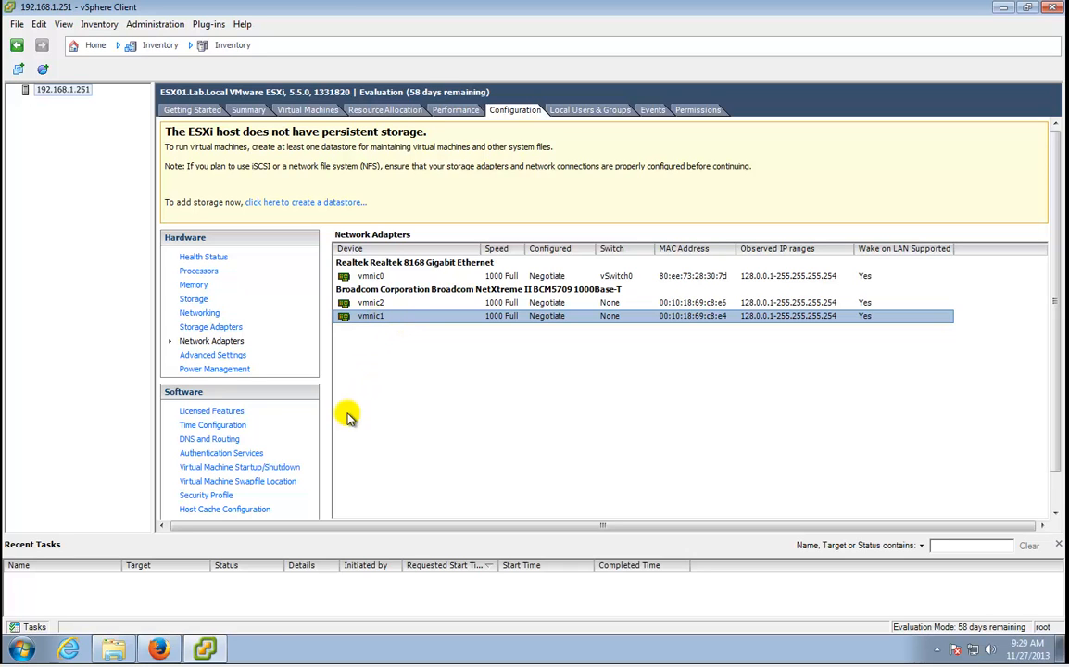
click(159, 649)
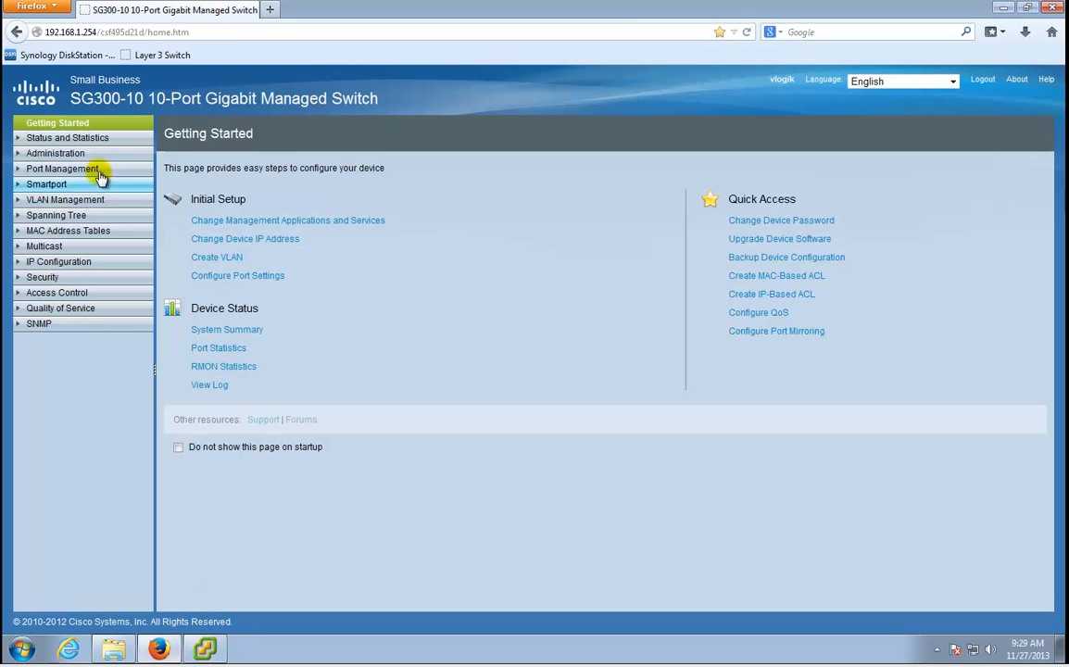
click(19, 169)
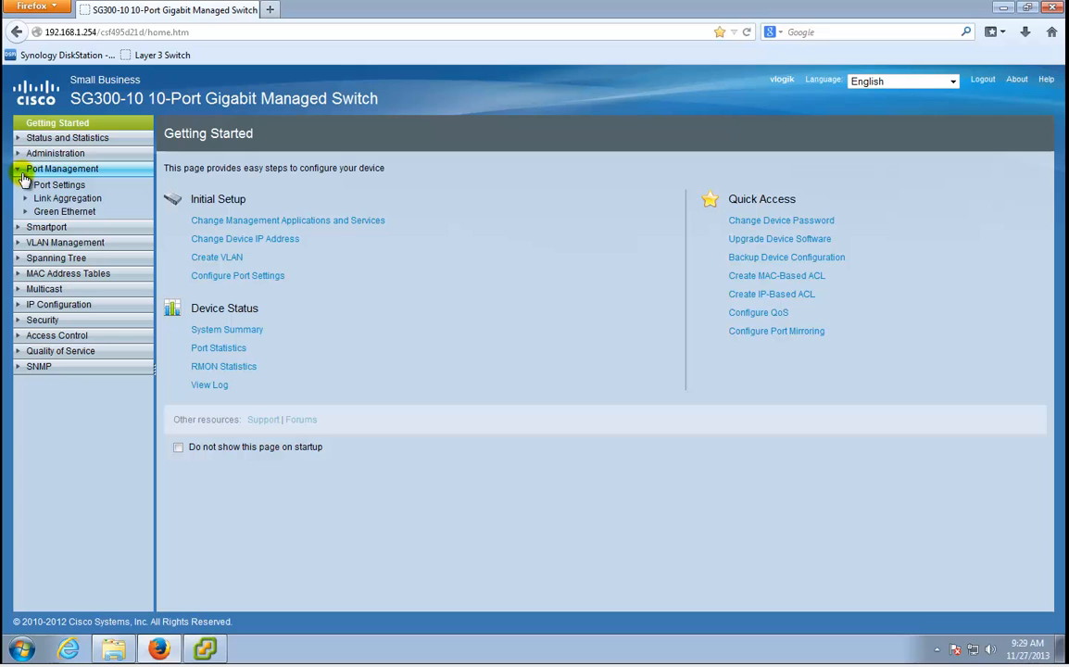
click(21, 153)
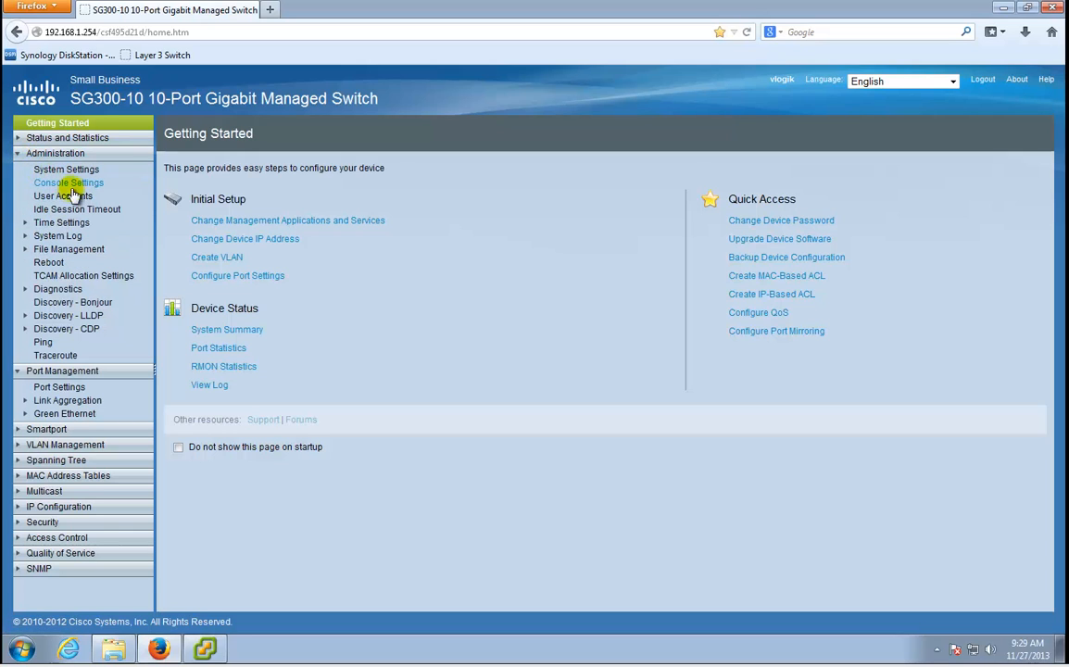
click(55, 388)
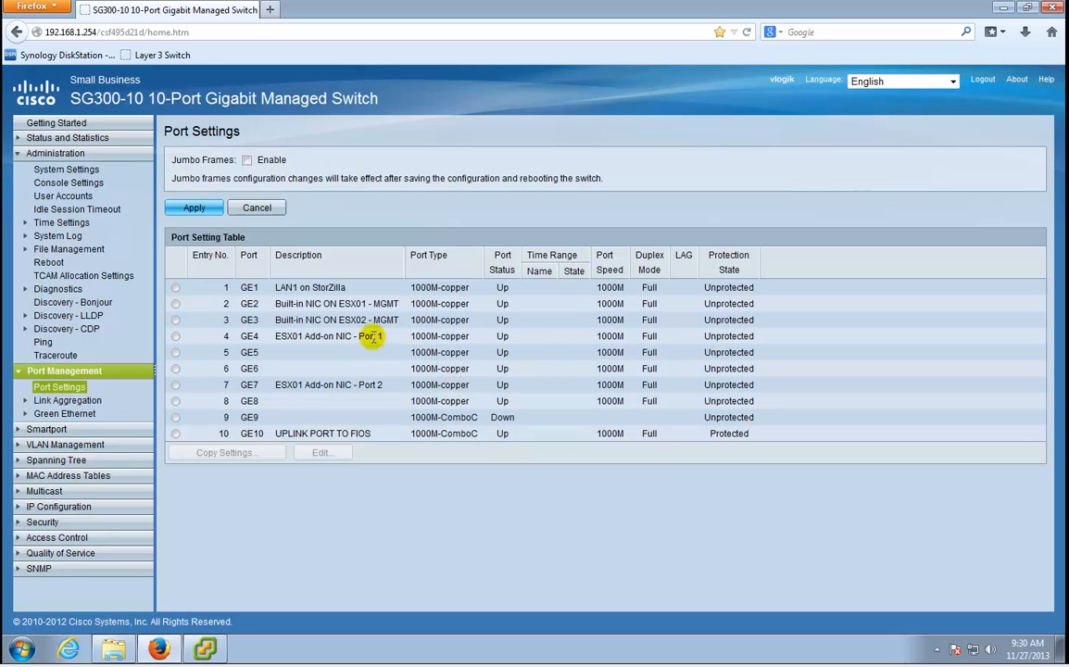
drag(279, 338, 383, 337)
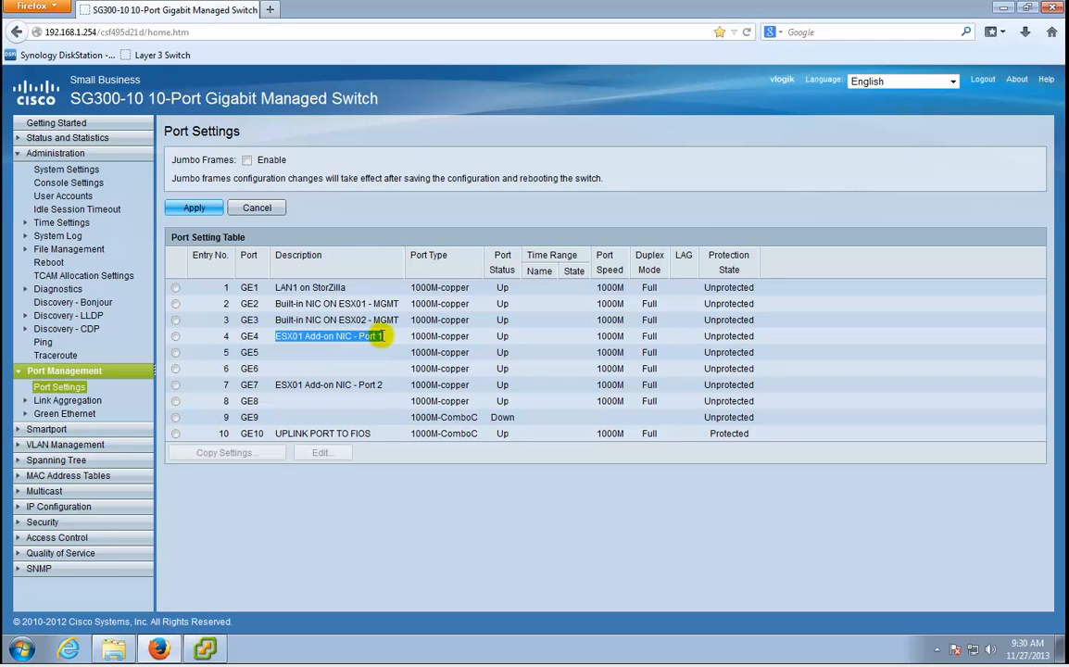
click(379, 337)
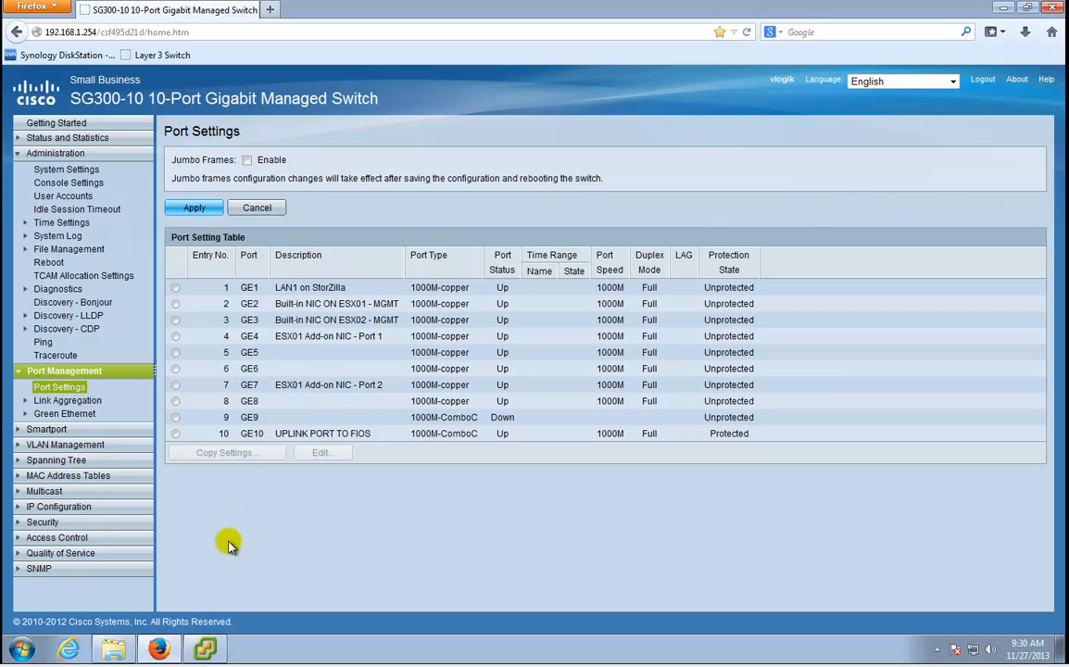
Add virtual machine networking on a new vSwitch1 using vmnic1, with the VM Network 2 port group.
mouse_move(214, 654)
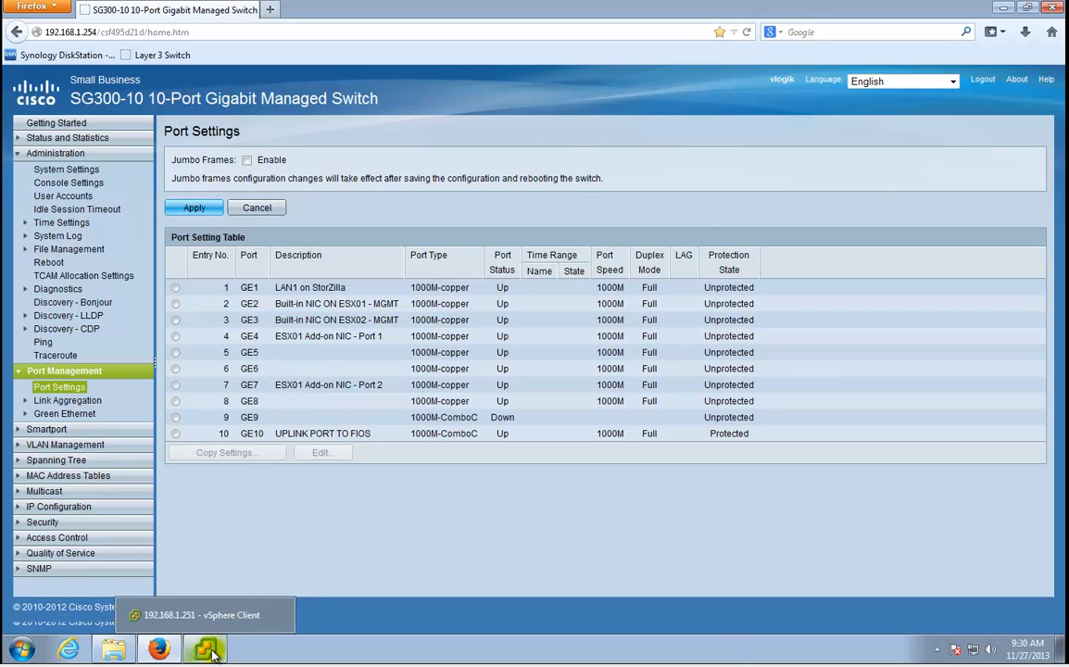
click(212, 654)
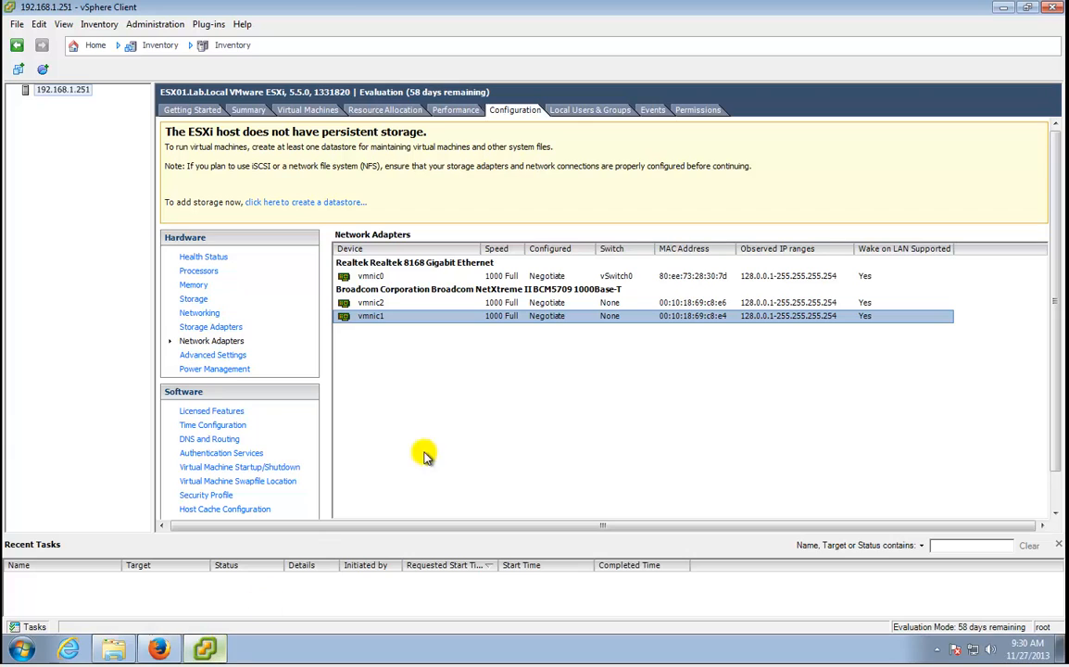
click(202, 314)
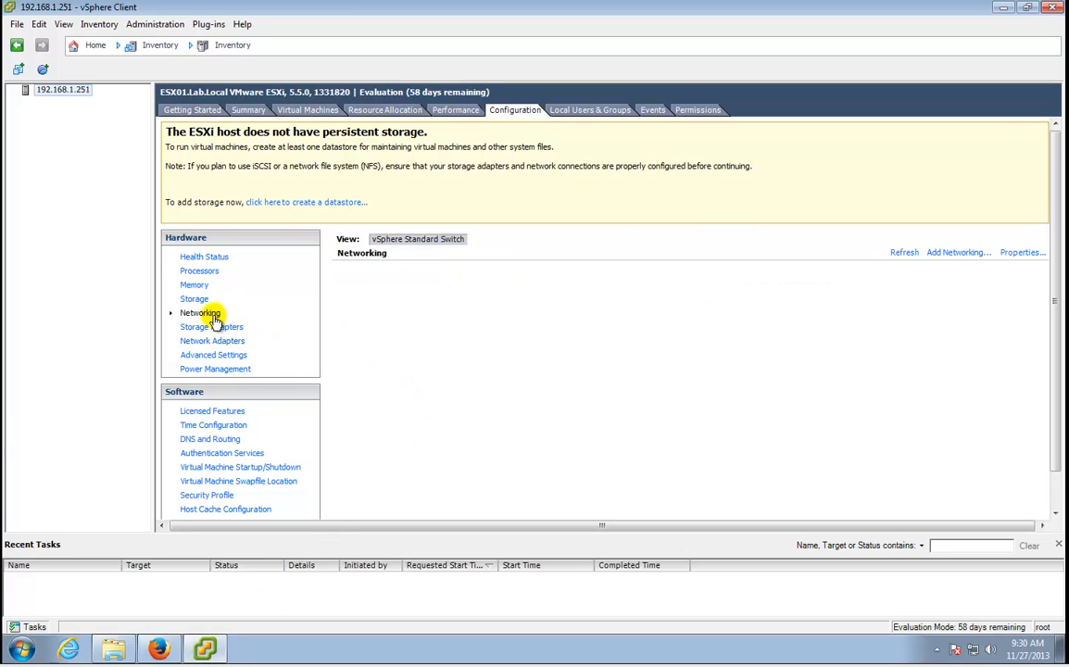
click(974, 255)
click(787, 510)
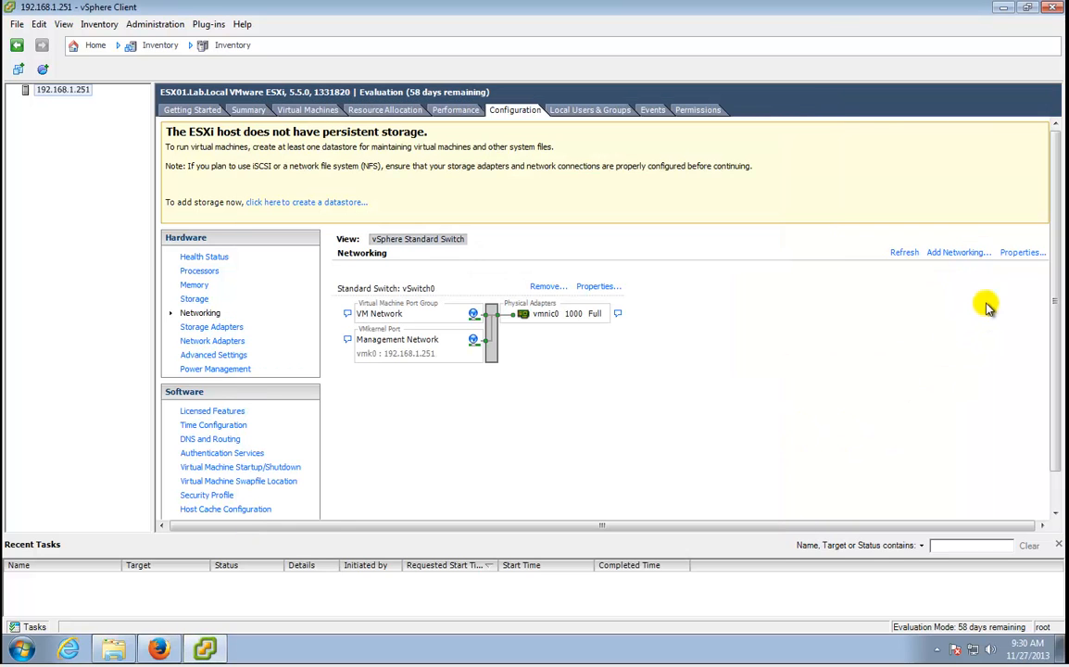
click(976, 253)
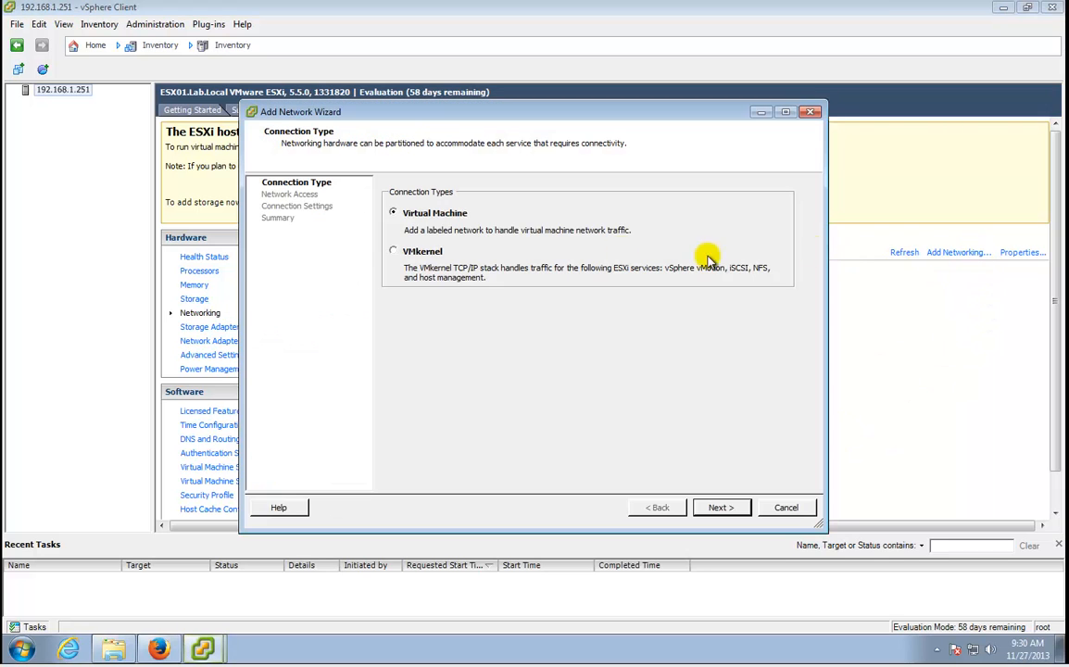
click(721, 509)
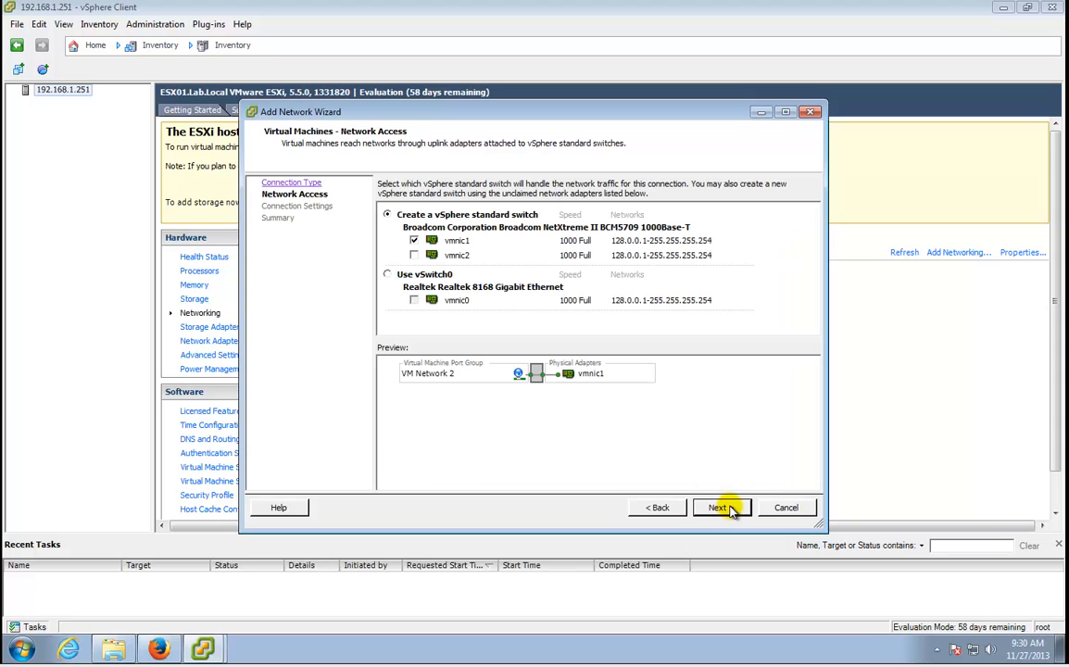
click(730, 509)
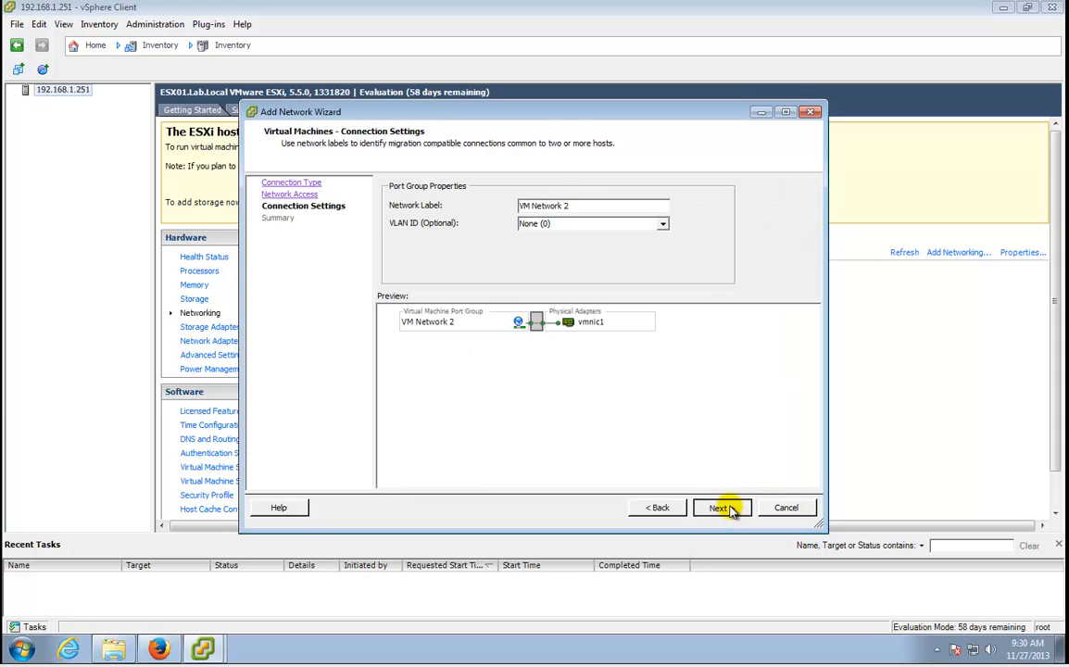
click(730, 509)
click(728, 507)
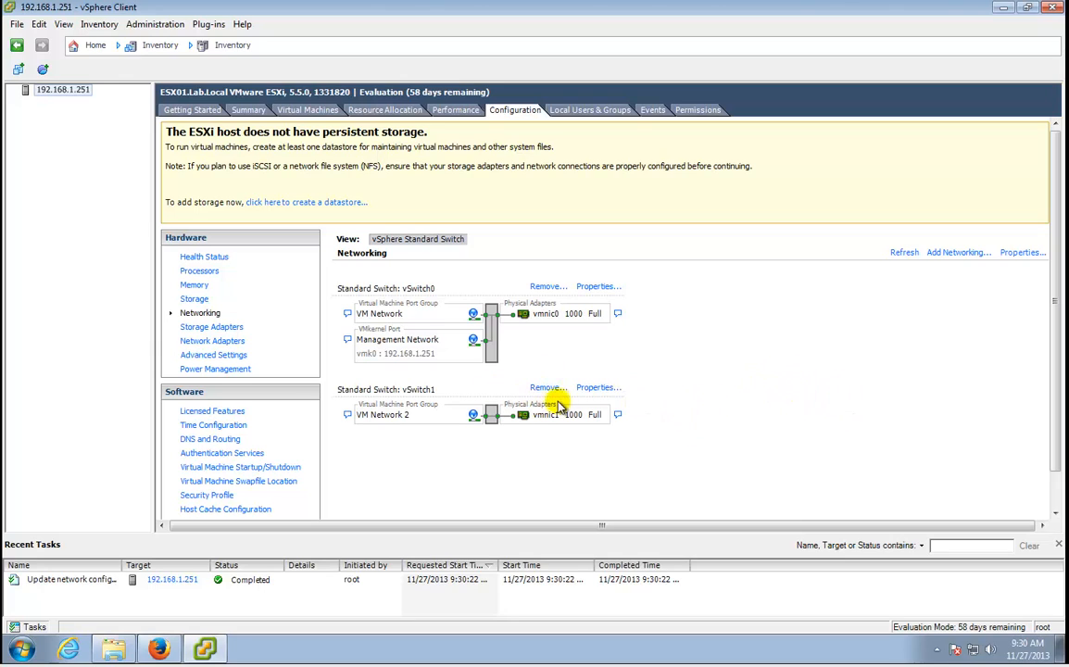
View CDP details for the vmnic1 and vmnic0 uplinks, then go back to the switch's Port Settings.
click(617, 416)
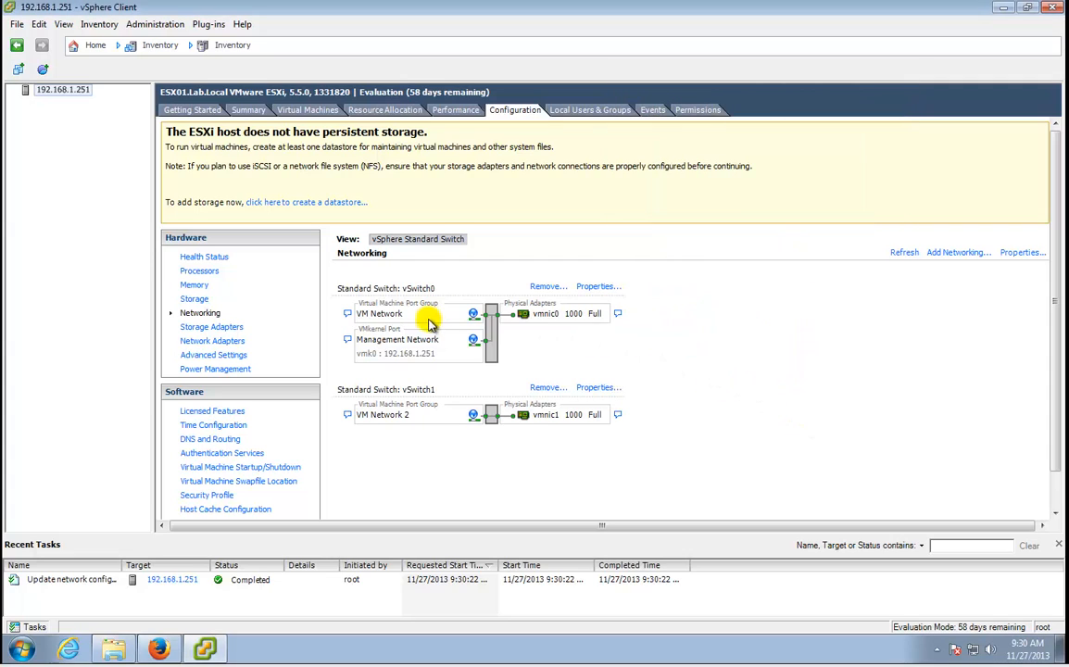
click(618, 314)
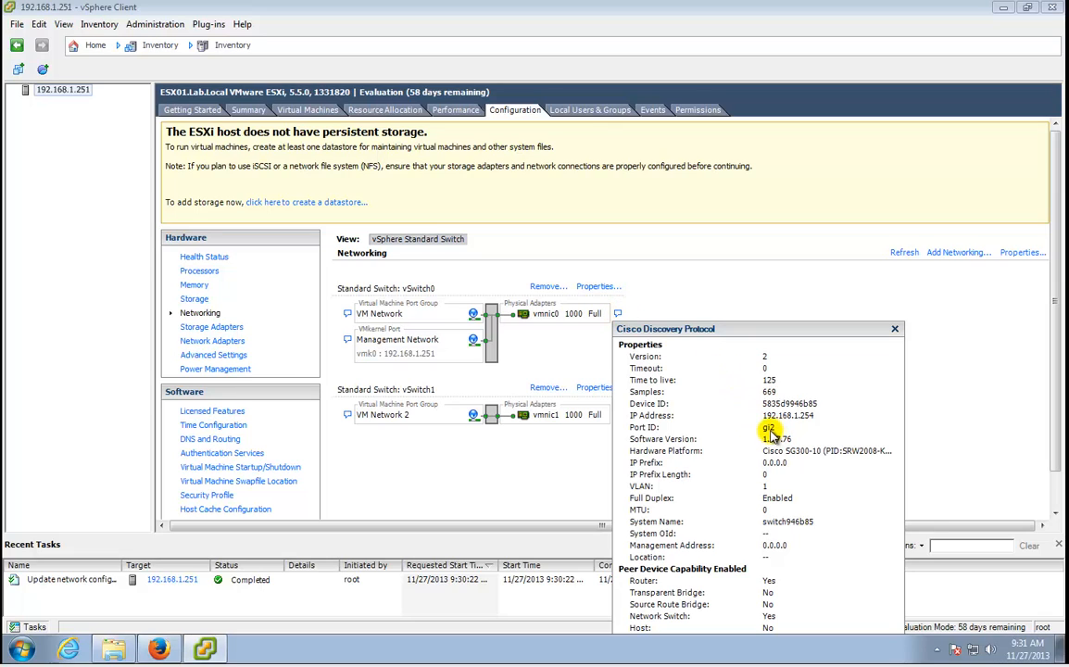
click(159, 648)
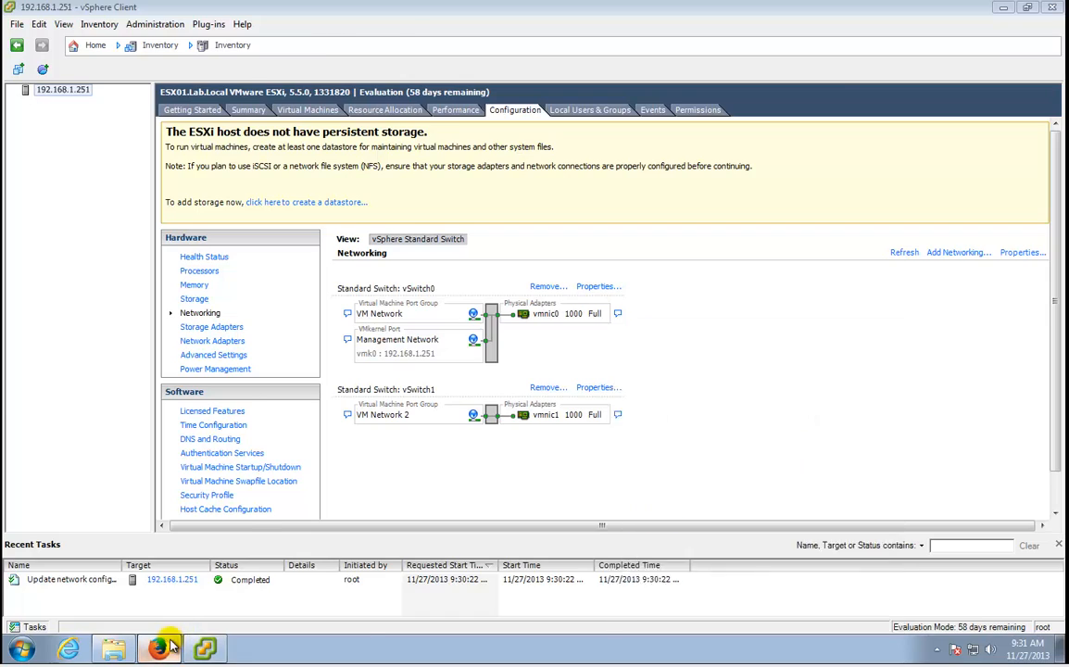
drag(304, 304, 410, 312)
Collapse Administration and Port Management, expand VLAN Management, and review the port settings table.
click(411, 313)
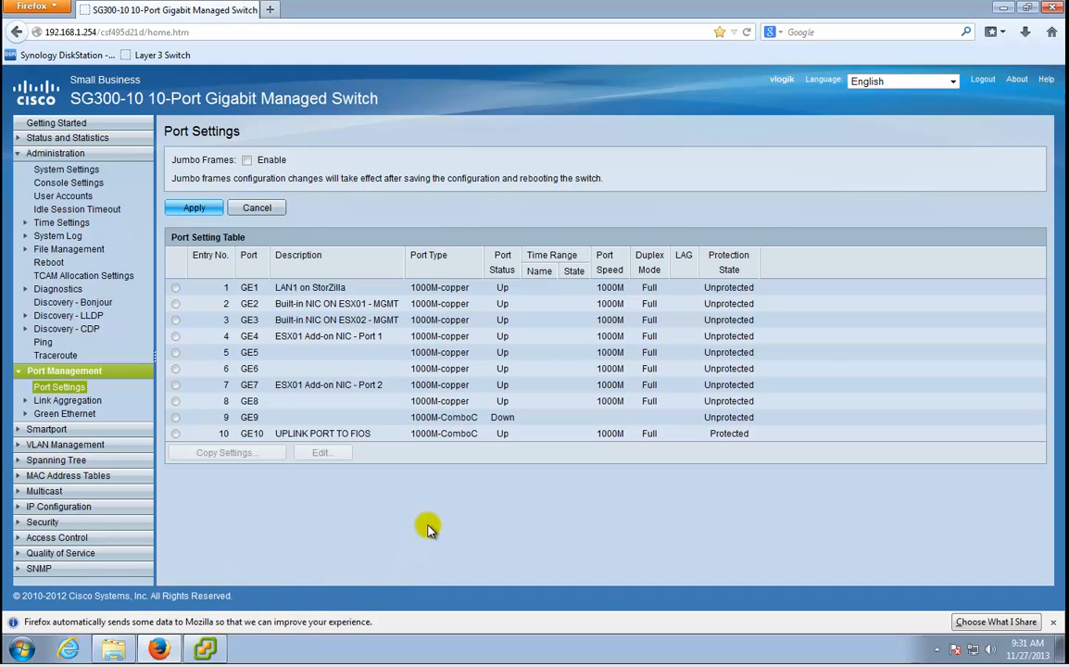
click(20, 154)
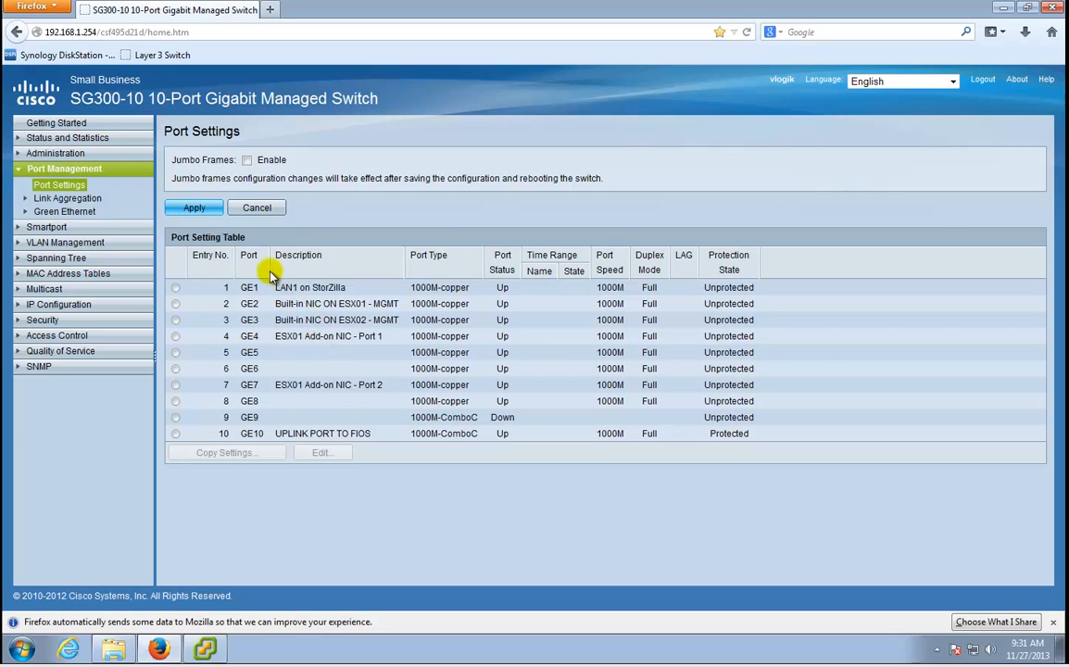
click(19, 246)
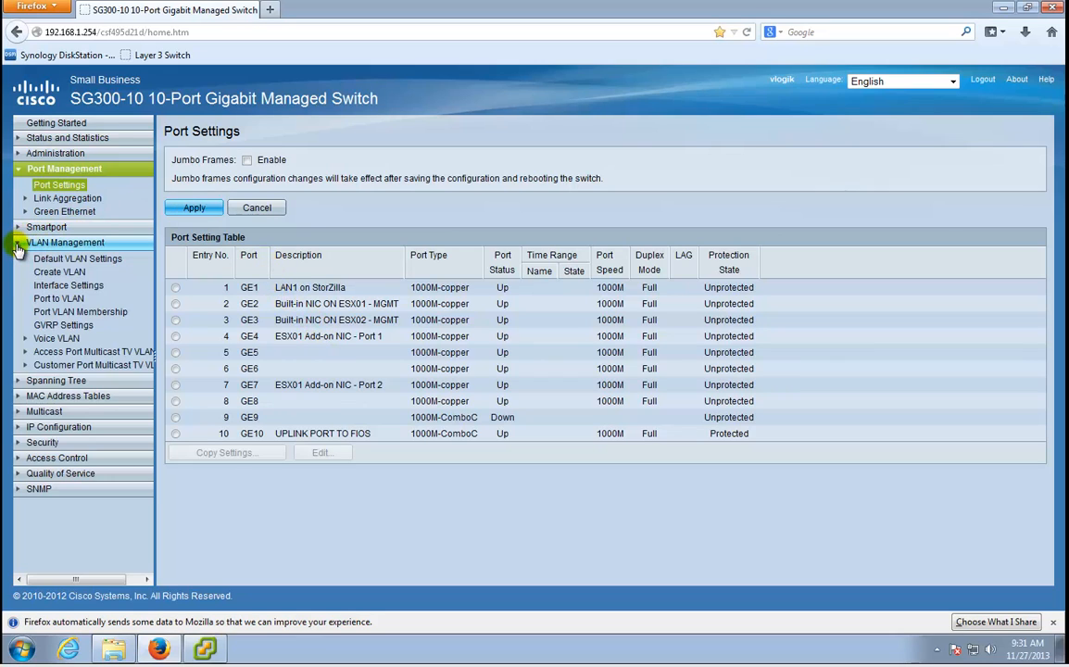
click(19, 169)
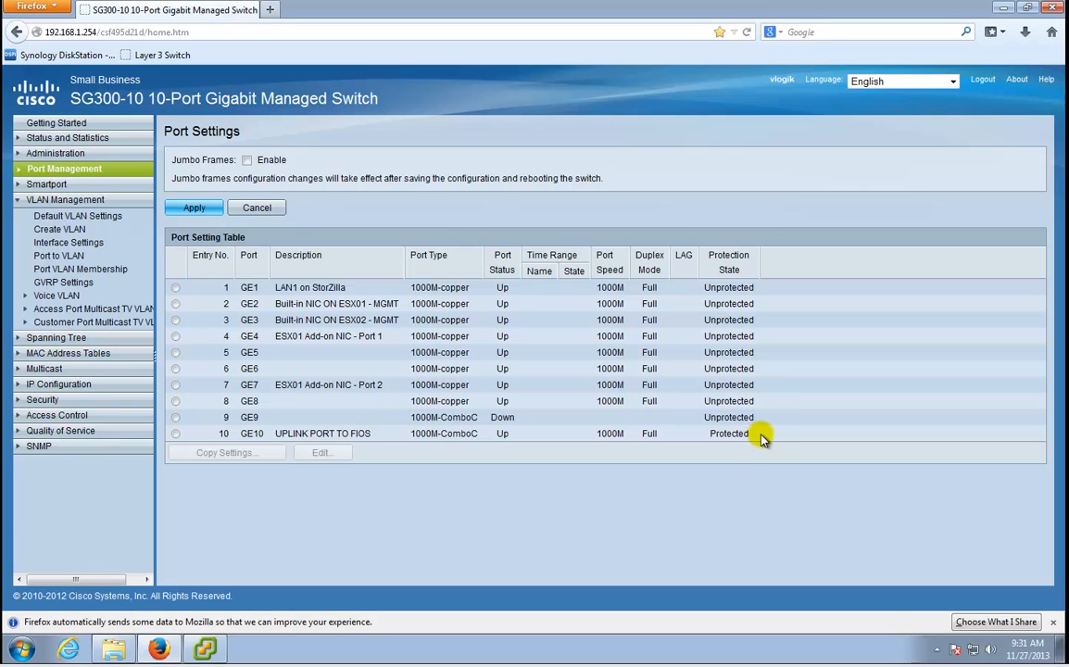
drag(746, 436, 172, 235)
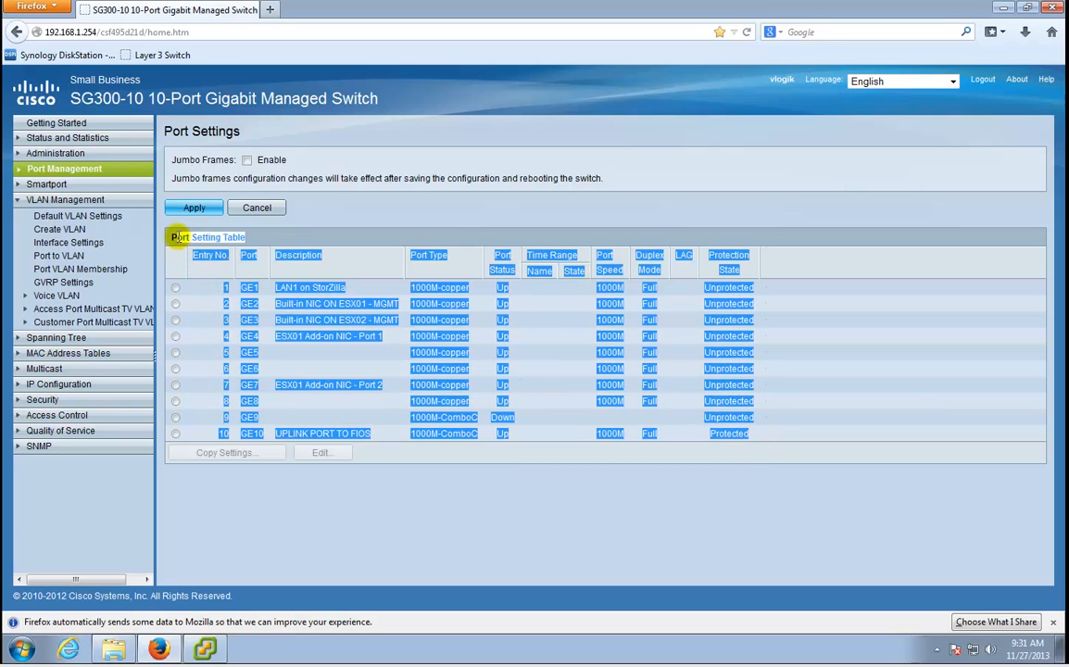
click(169, 251)
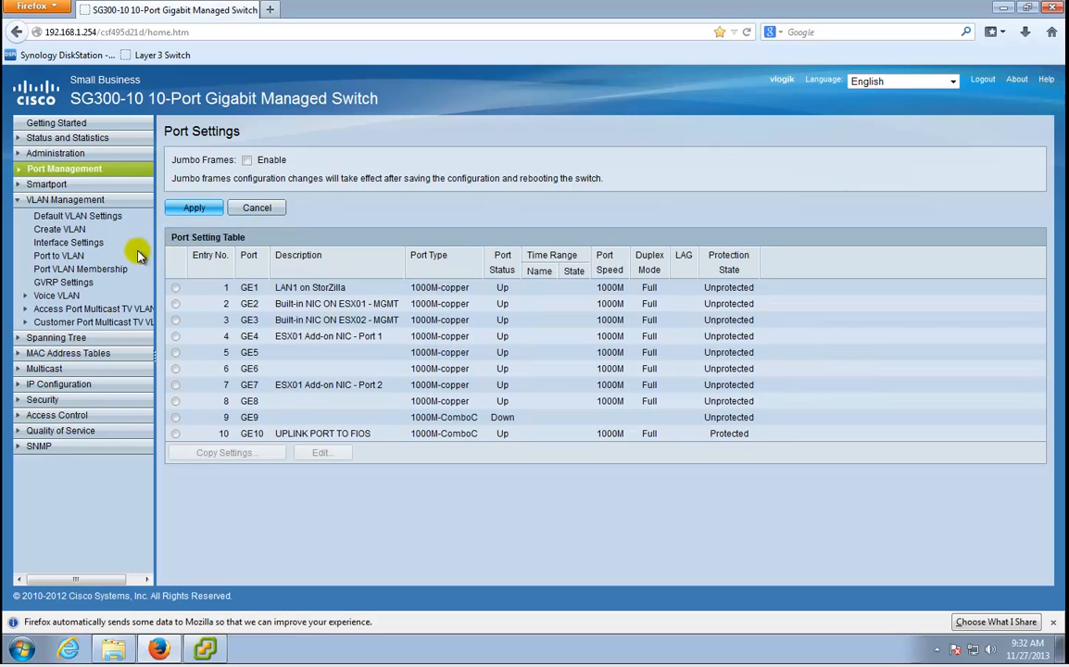
Check Interface Settings, where port GE4 is in Trunk mode.
click(98, 244)
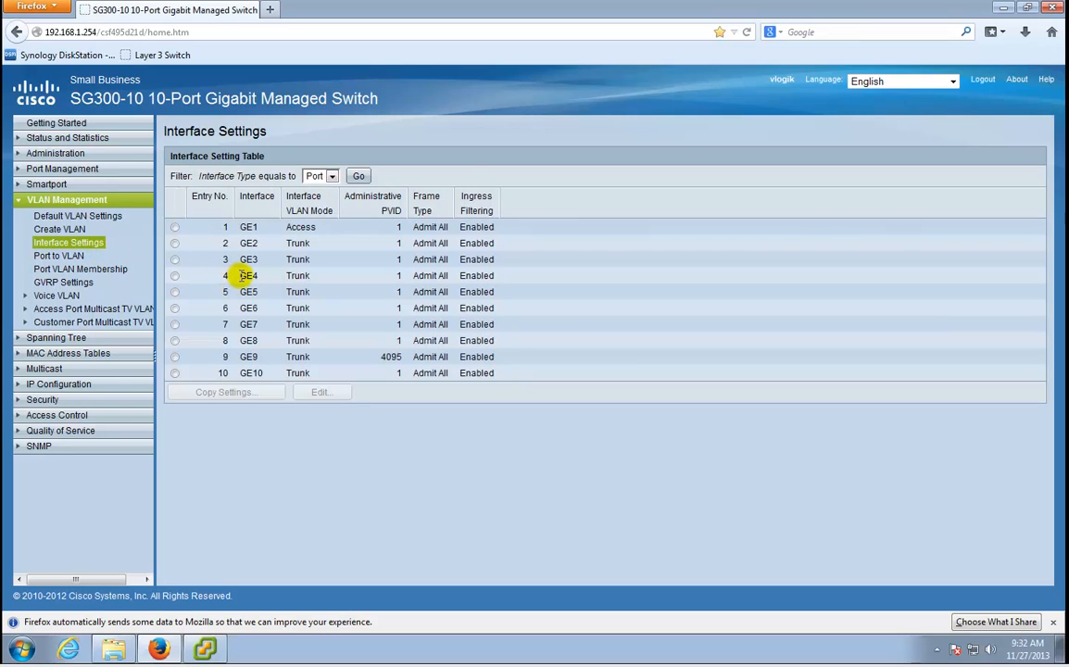
double_click(249, 275)
drag(250, 275, 313, 281)
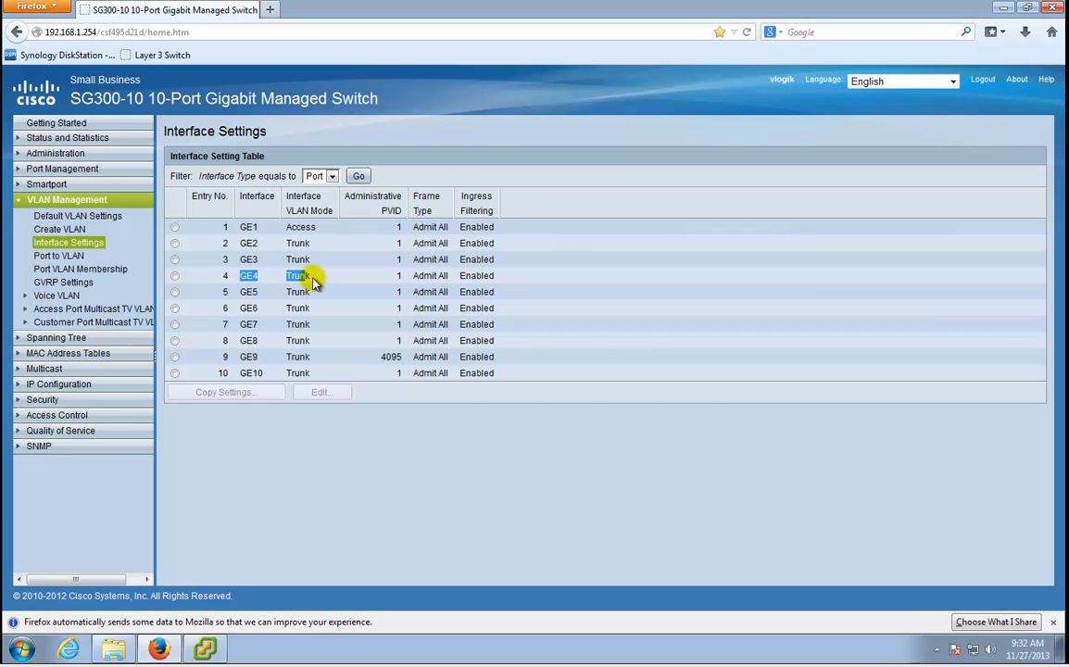
click(299, 278)
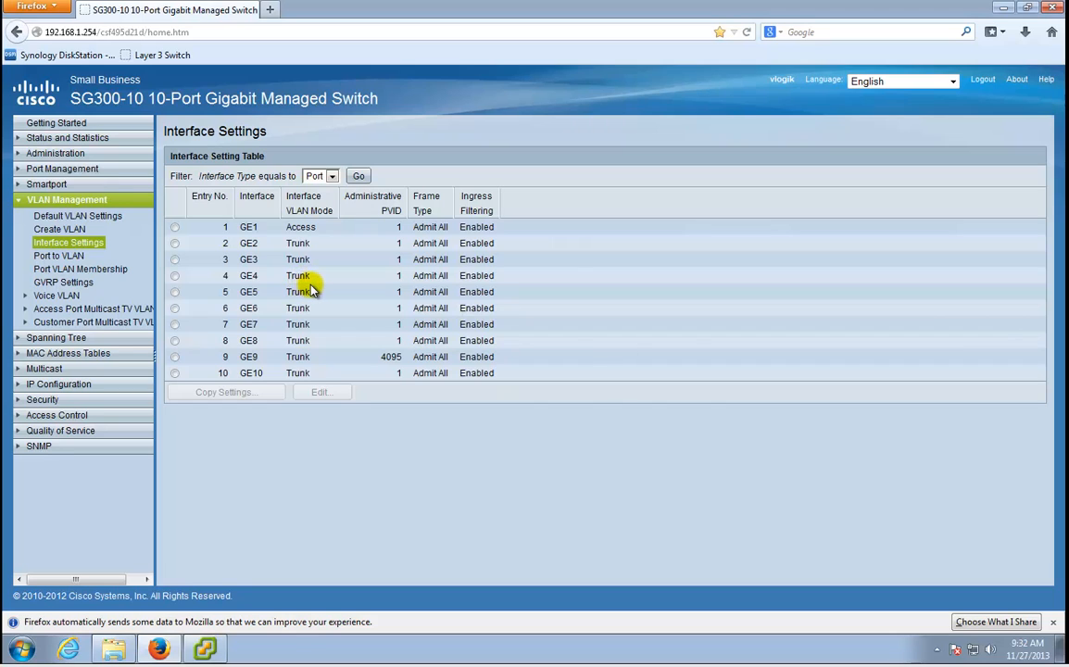
Review port VLAN memberships and the VLAN list with Storage VLAN 100, then open Port to VLAN.
click(85, 269)
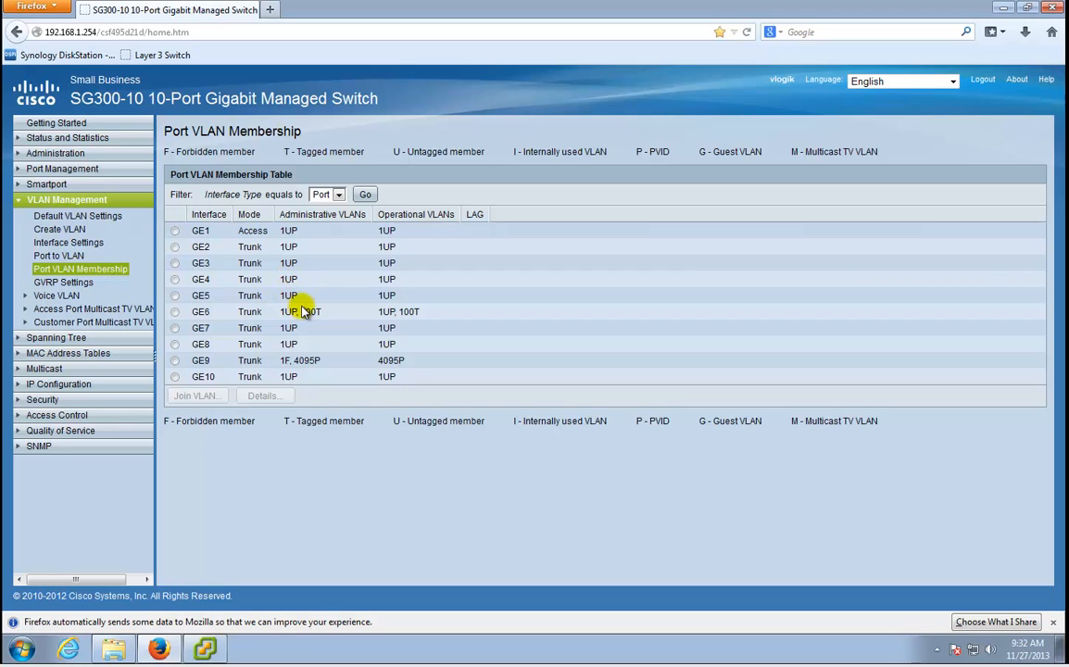
click(74, 229)
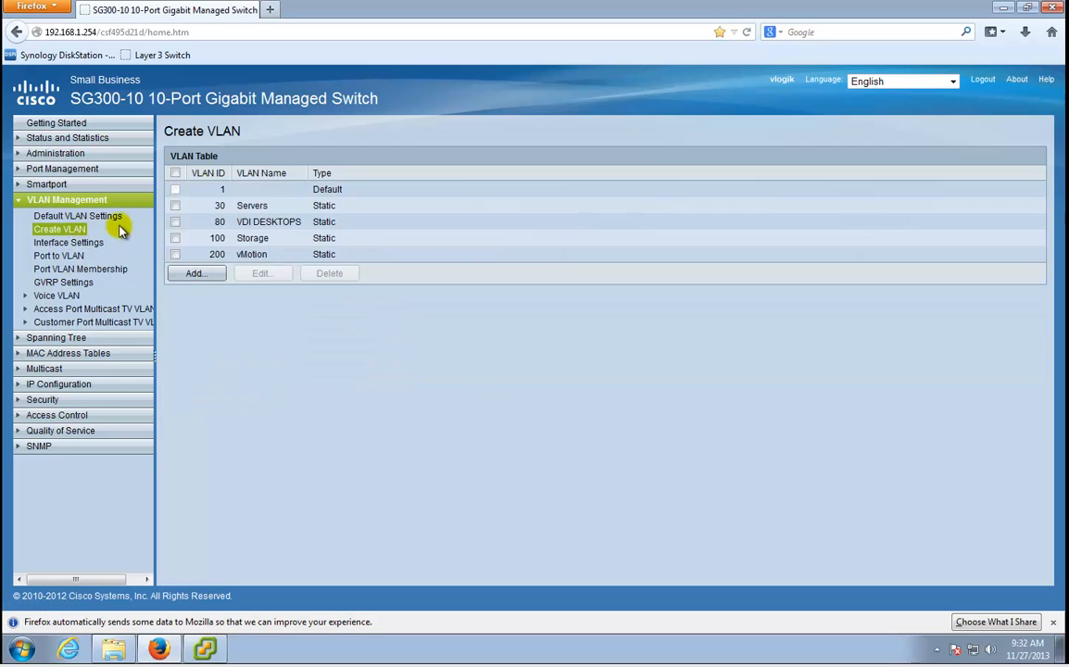
drag(213, 239, 279, 240)
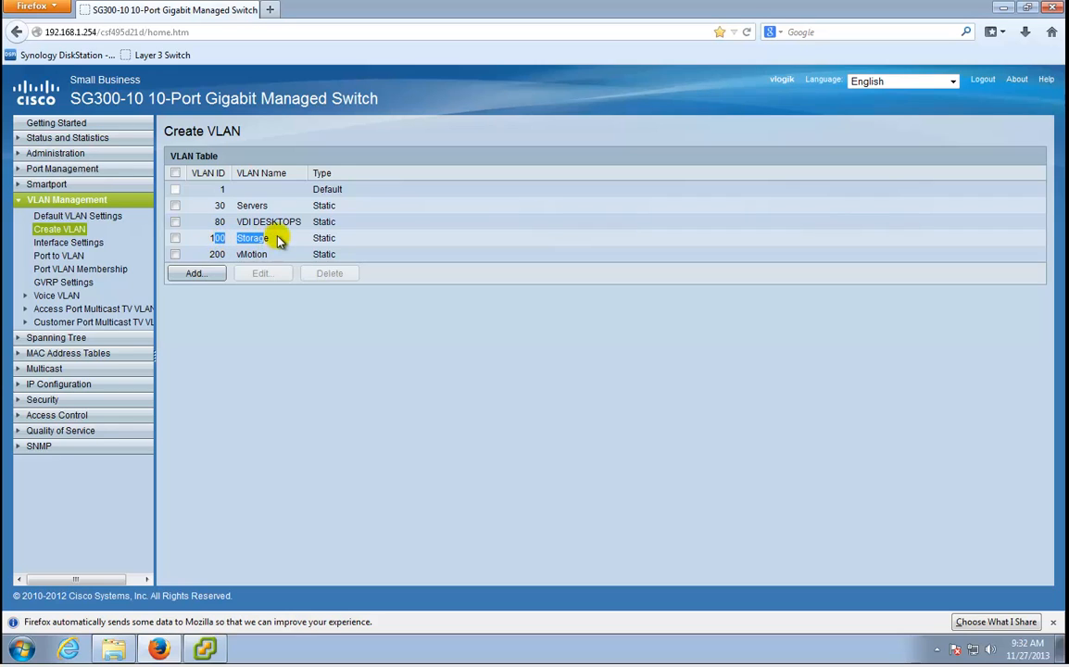
click(279, 223)
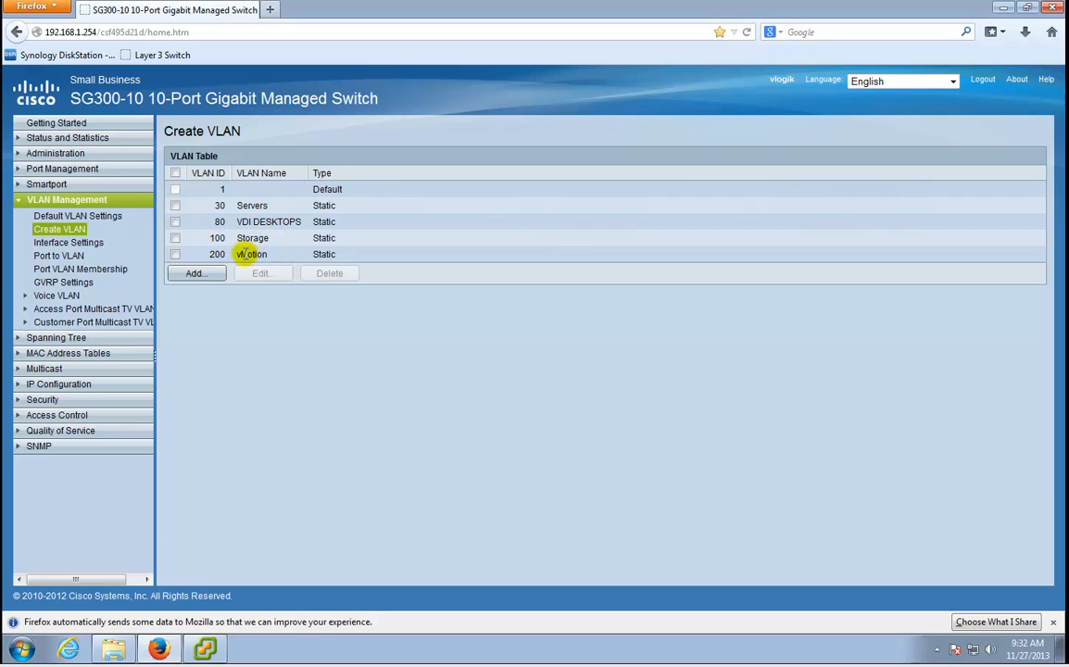
click(80, 256)
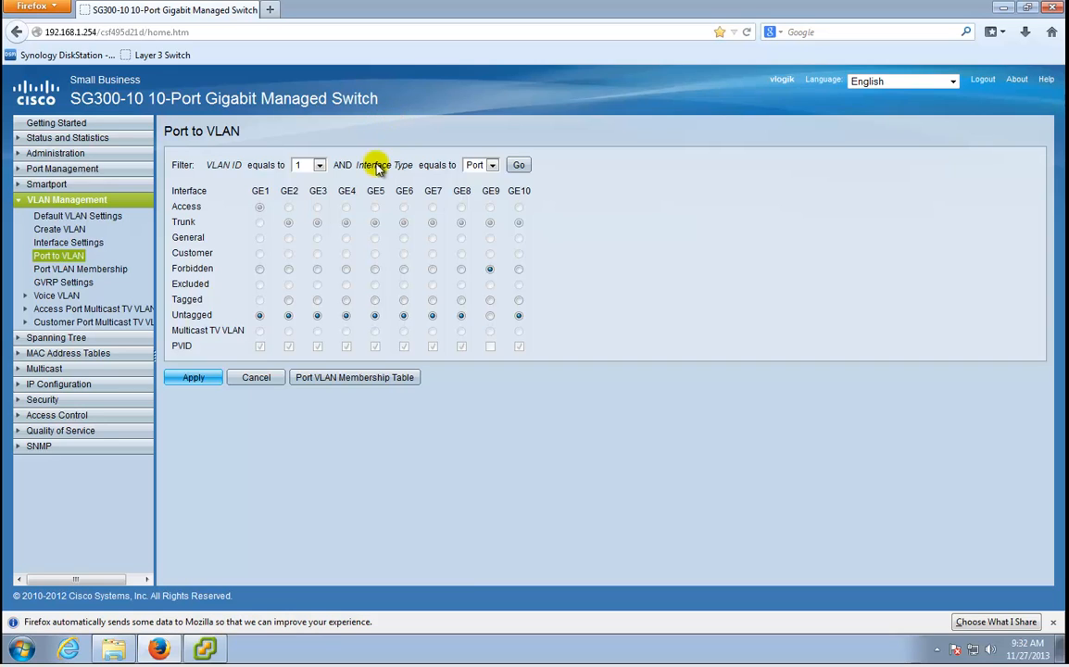
Filter Port to VLAN on VLAN 100, make GE4 Tagged and apply, then open Interface Settings.
click(321, 166)
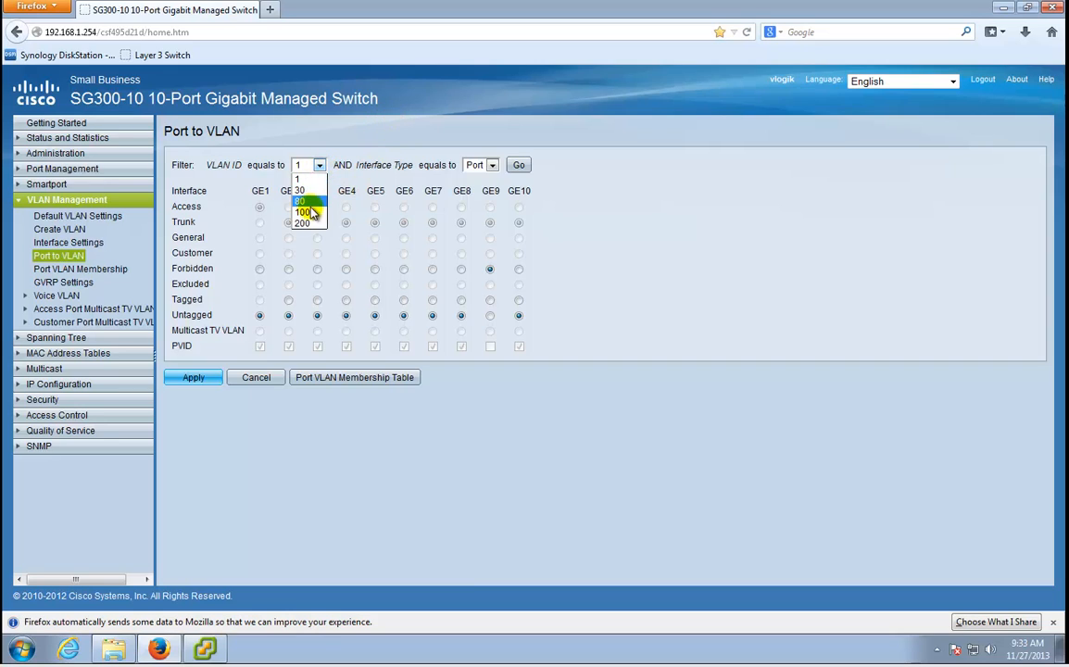
click(306, 202)
click(522, 167)
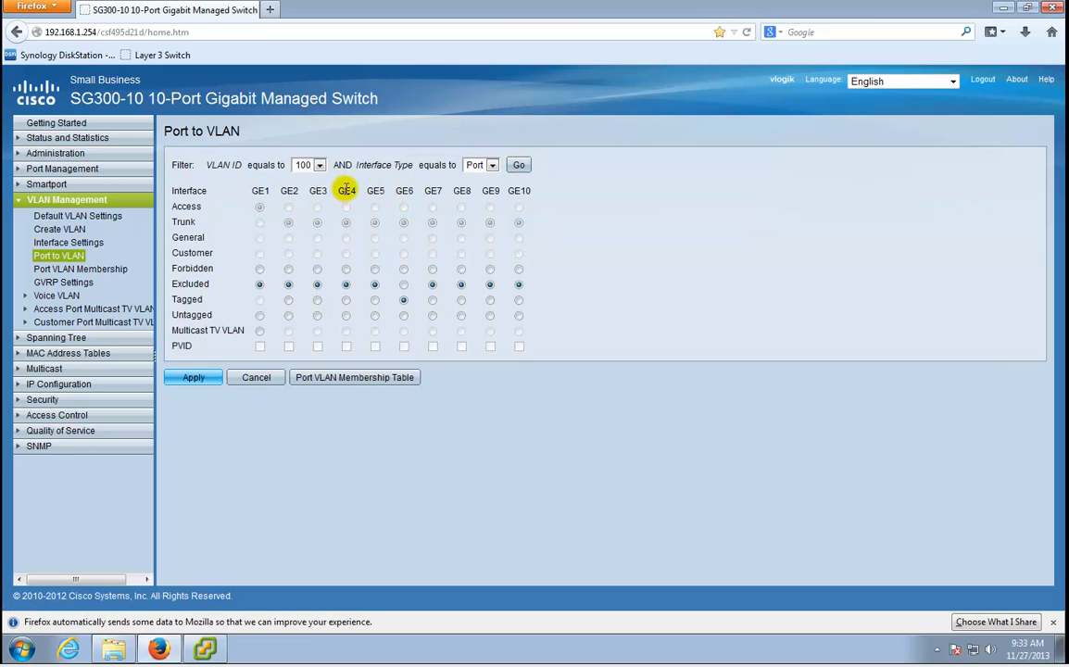
drag(345, 191, 361, 196)
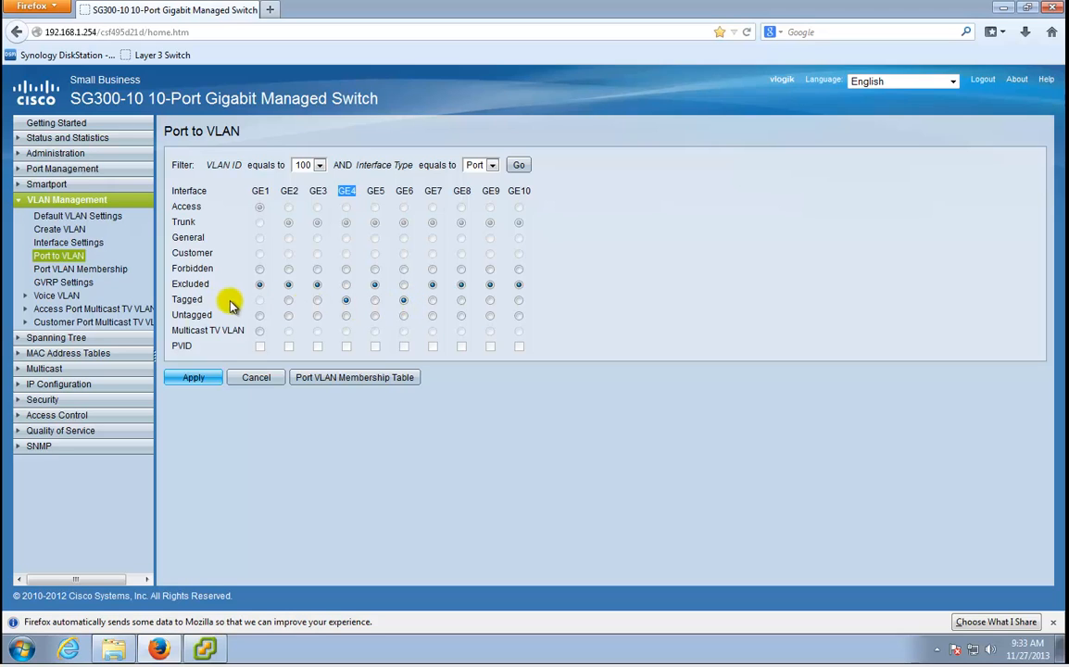
click(192, 379)
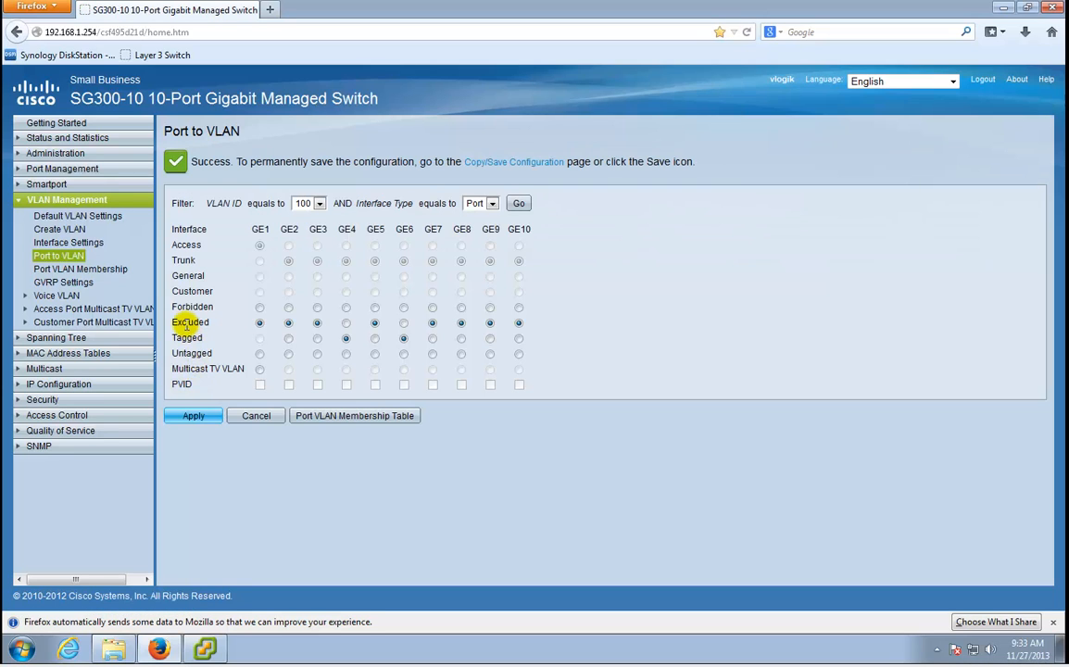
click(80, 246)
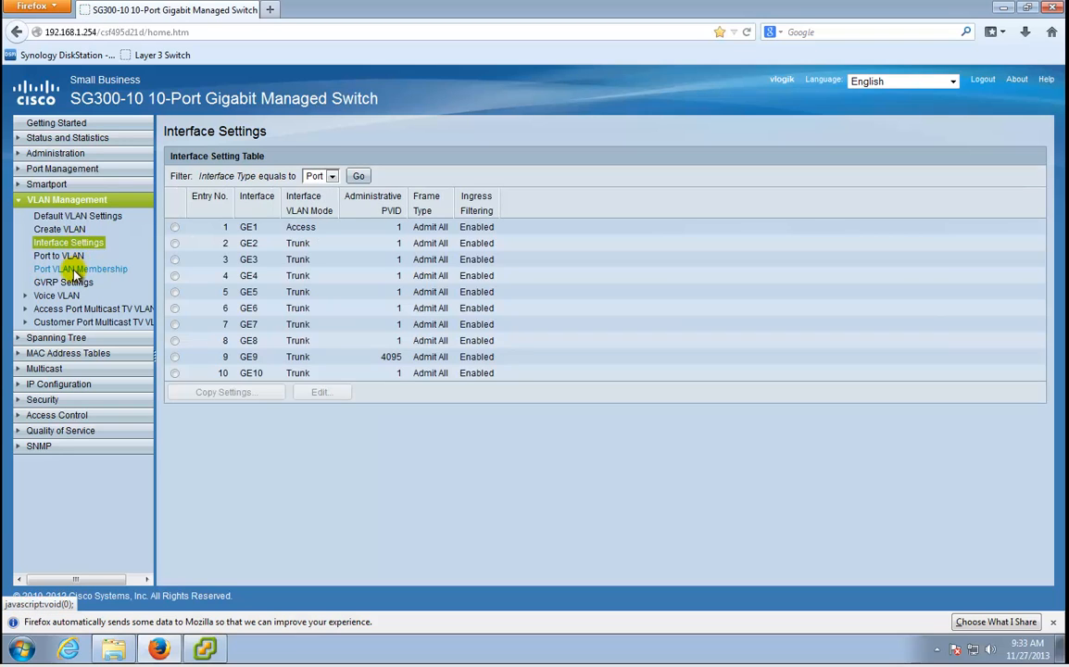
Open Port VLAN Membership and confirm GE4 lists VLANs 1UP and 100T.
click(77, 270)
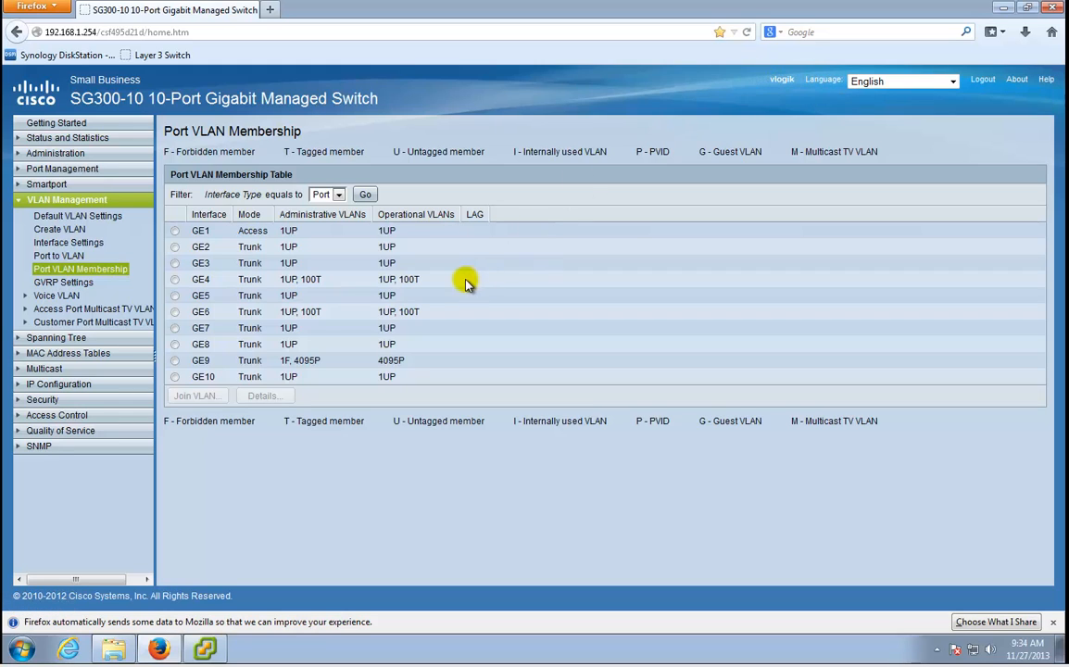
mouse_move(213, 648)
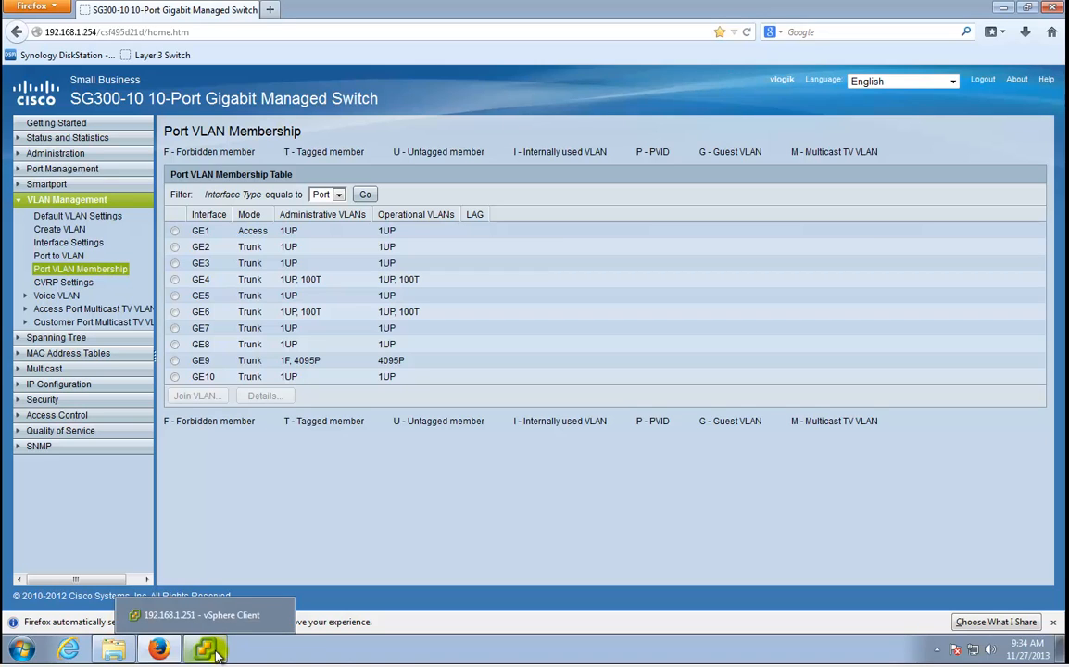
In vSphere Client, delete the VM Network 2 port group from vSwitch1's properties and confirm.
click(211, 650)
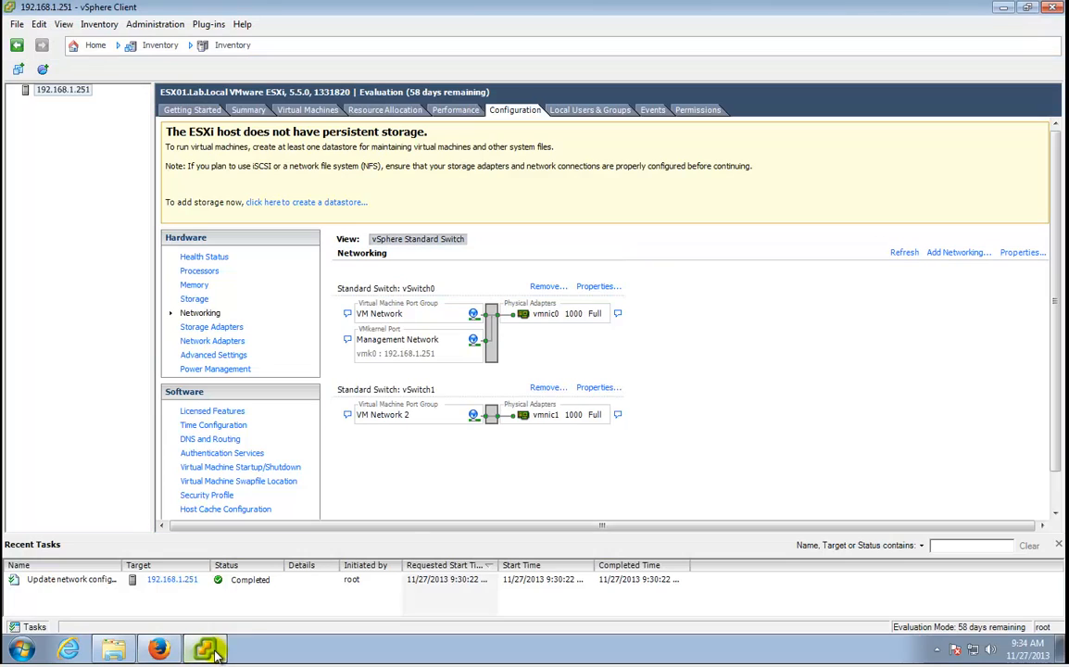
click(598, 389)
click(318, 194)
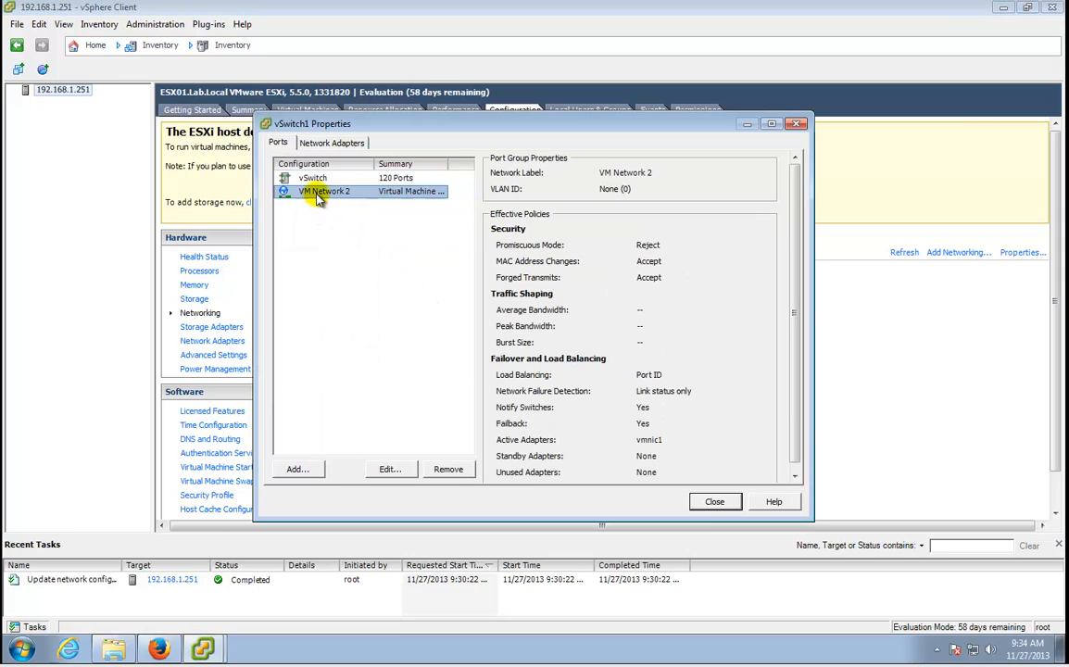
click(448, 469)
click(551, 378)
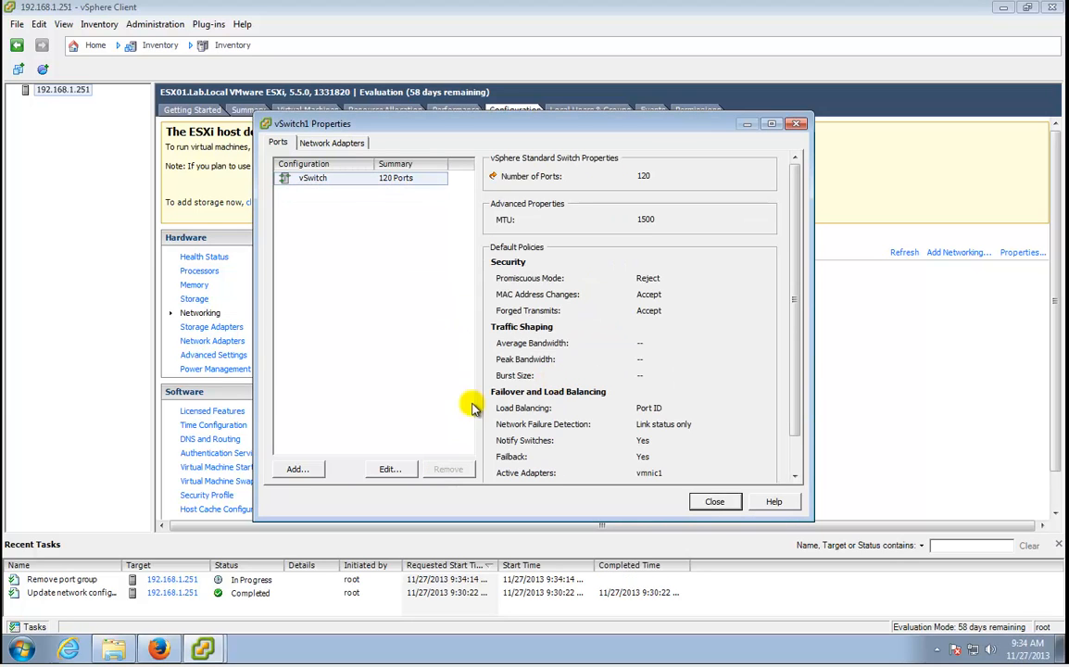
Add a new VMkernel connection to vSwitch1.
click(298, 470)
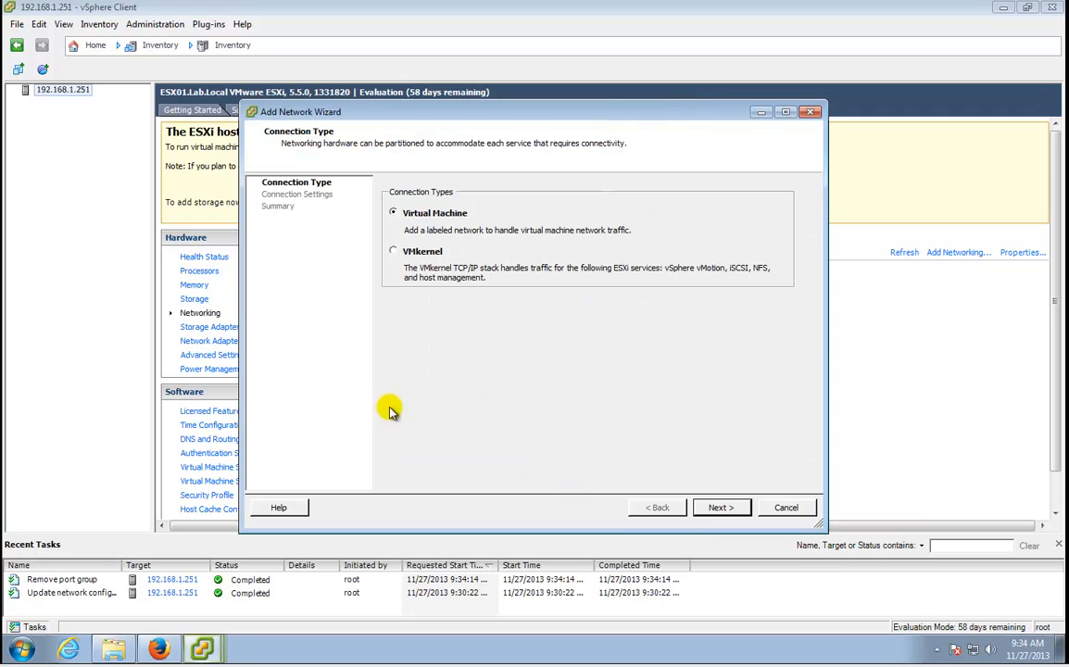
click(427, 257)
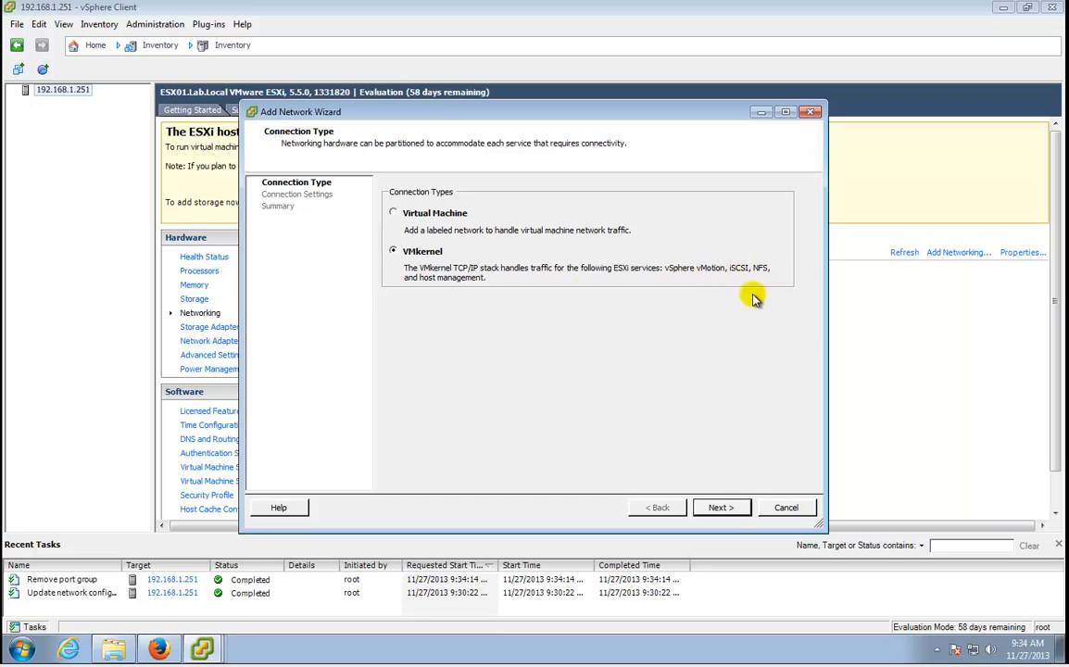
click(741, 508)
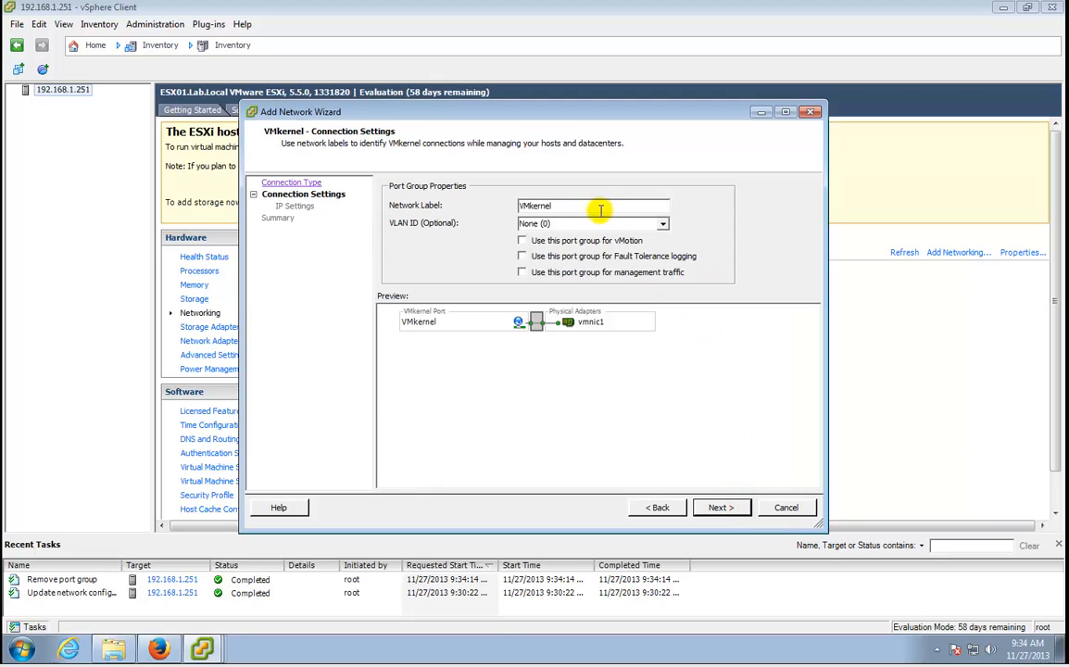
Name the VMkernel port NFS with VLAN ID 100 and continue to IP settings.
drag(517, 204, 556, 204)
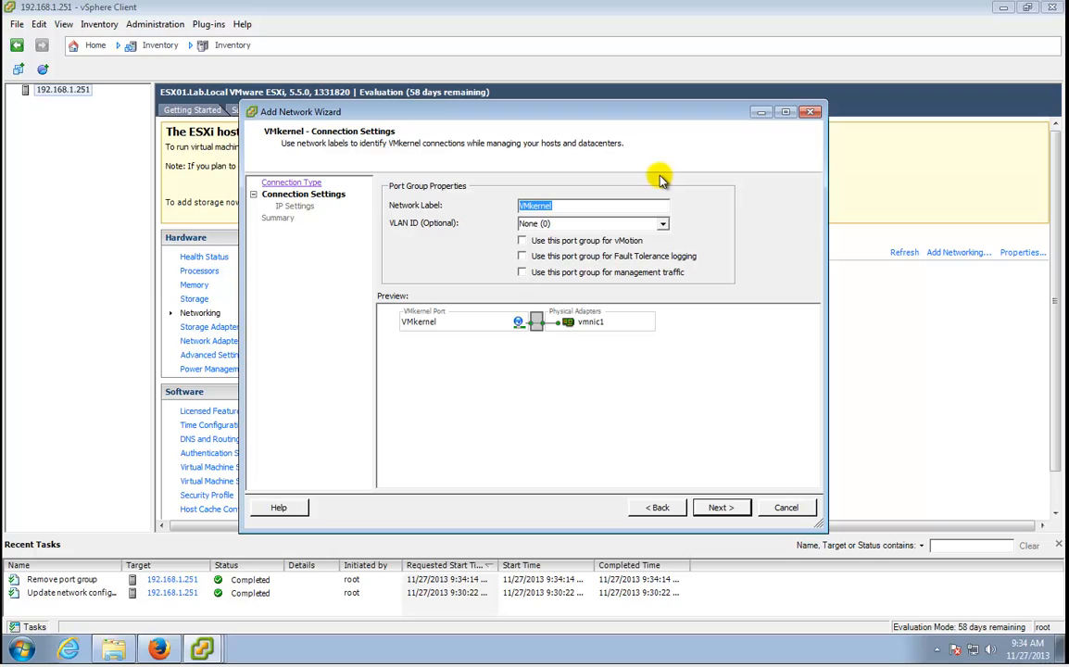
text(NFS)
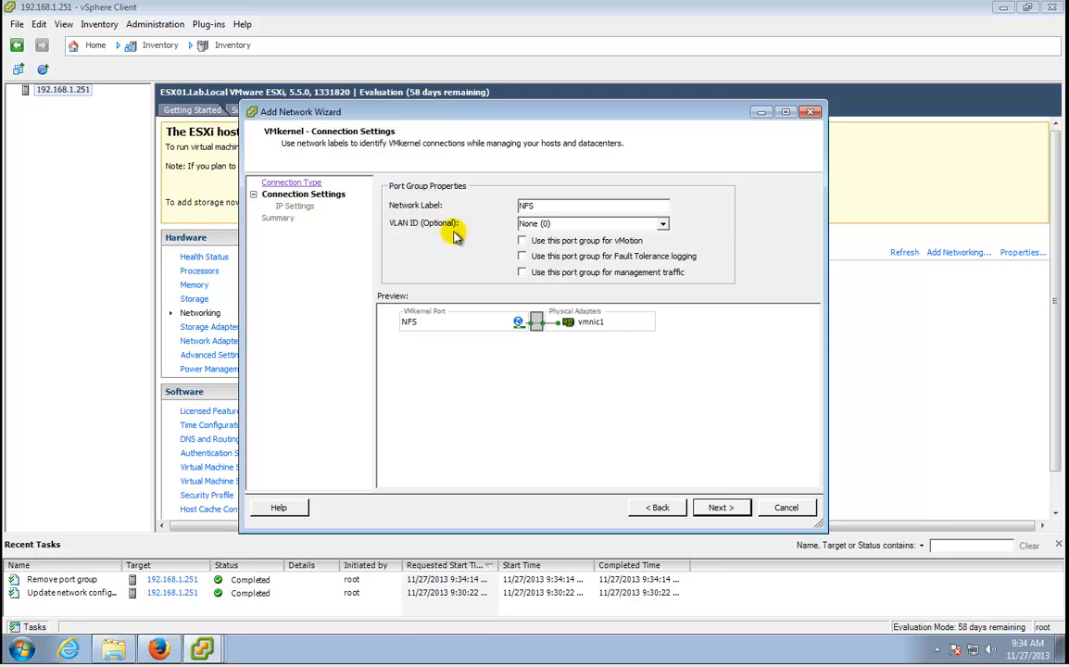
click(663, 227)
click(651, 223)
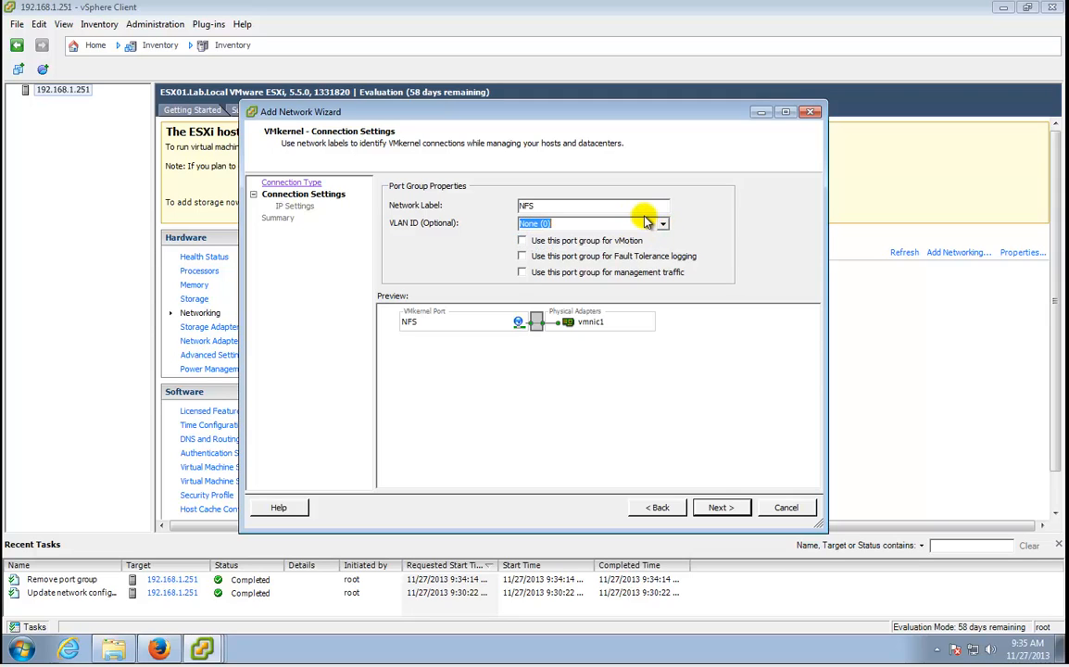
text(100)
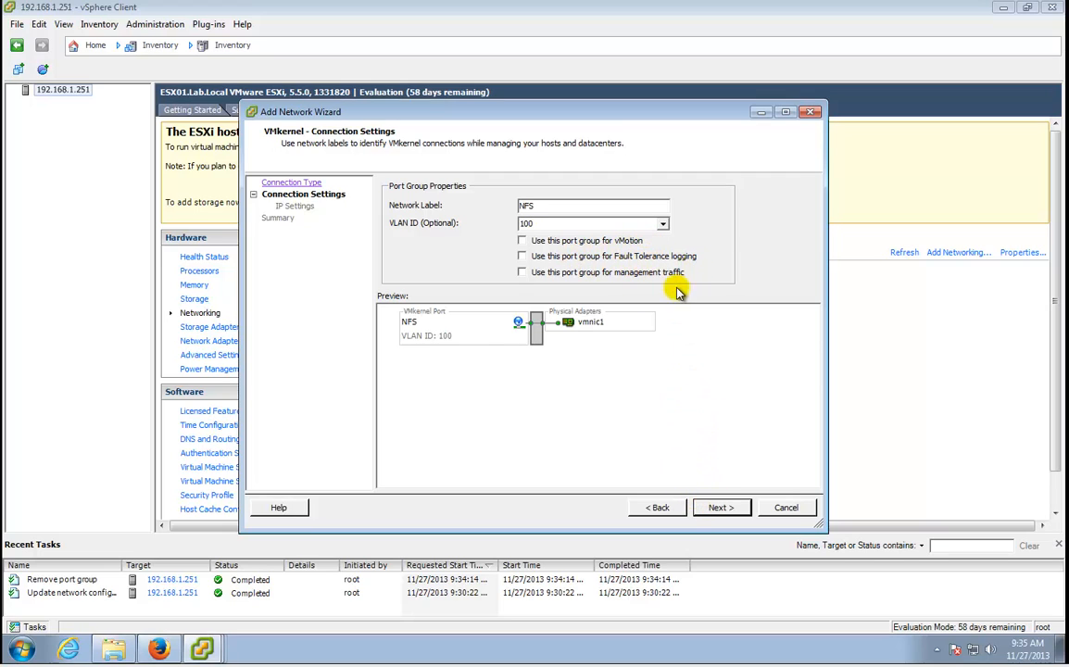
click(732, 507)
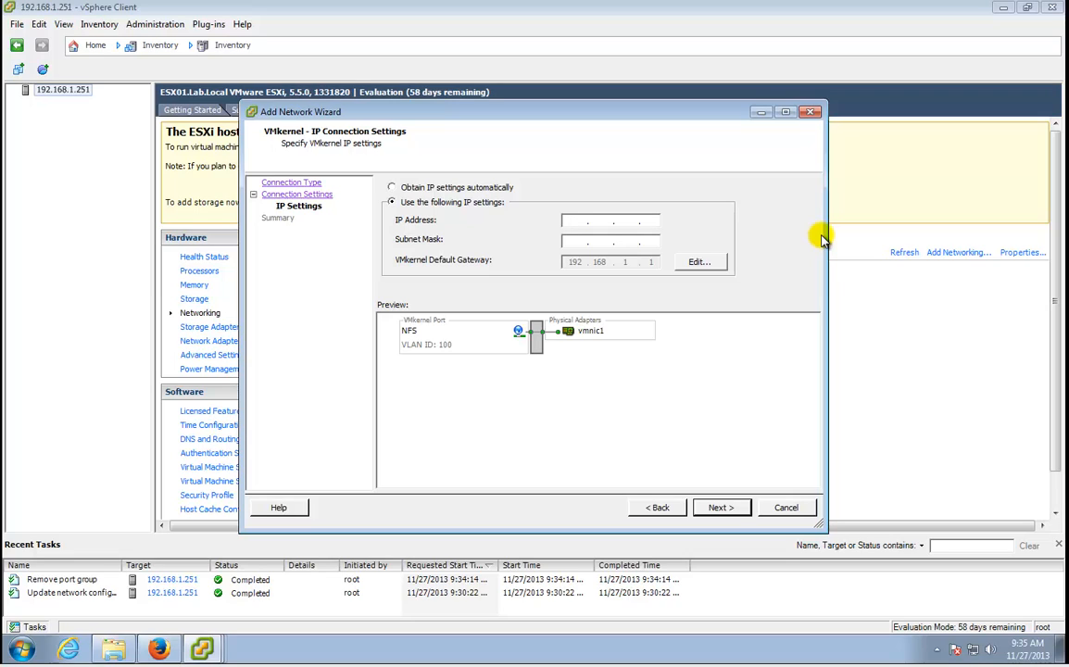
Give the NFS VMkernel port IP 10.10.100.101 and subnet mask 255.255.255.0.
text(10 . 10 )
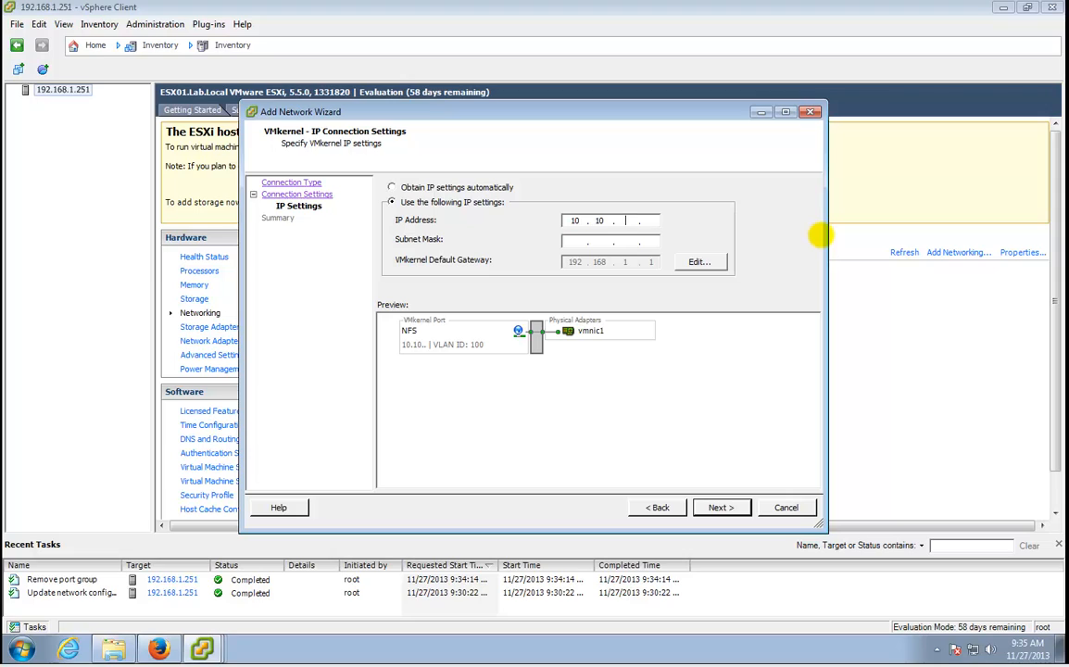
text(. 100)
text(101)
key(Tab)
text(255.2)
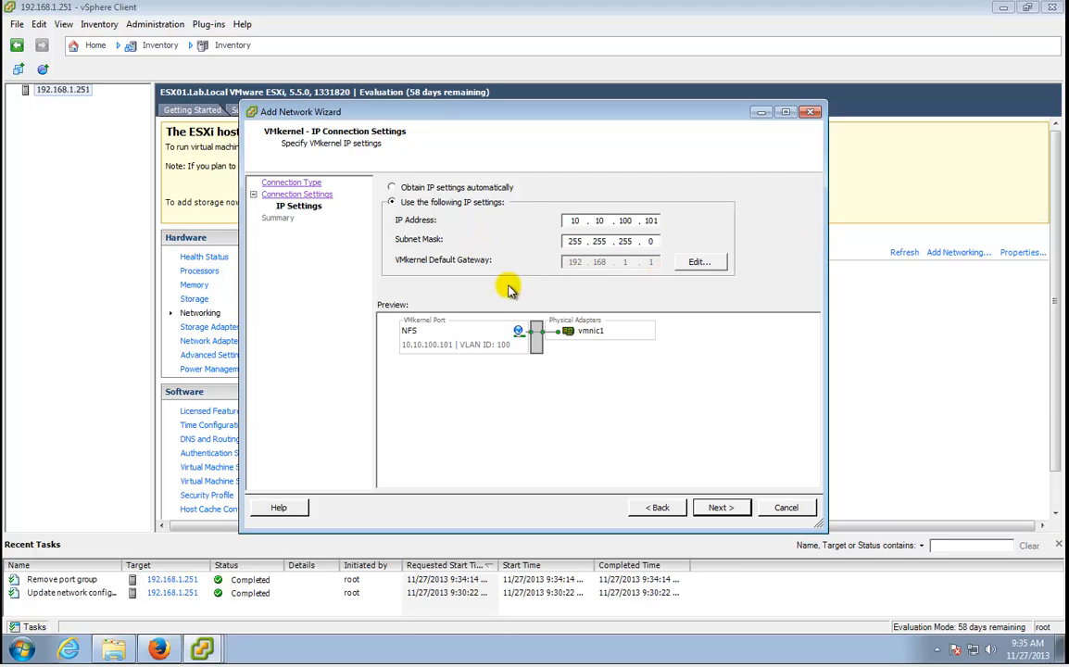
click(738, 517)
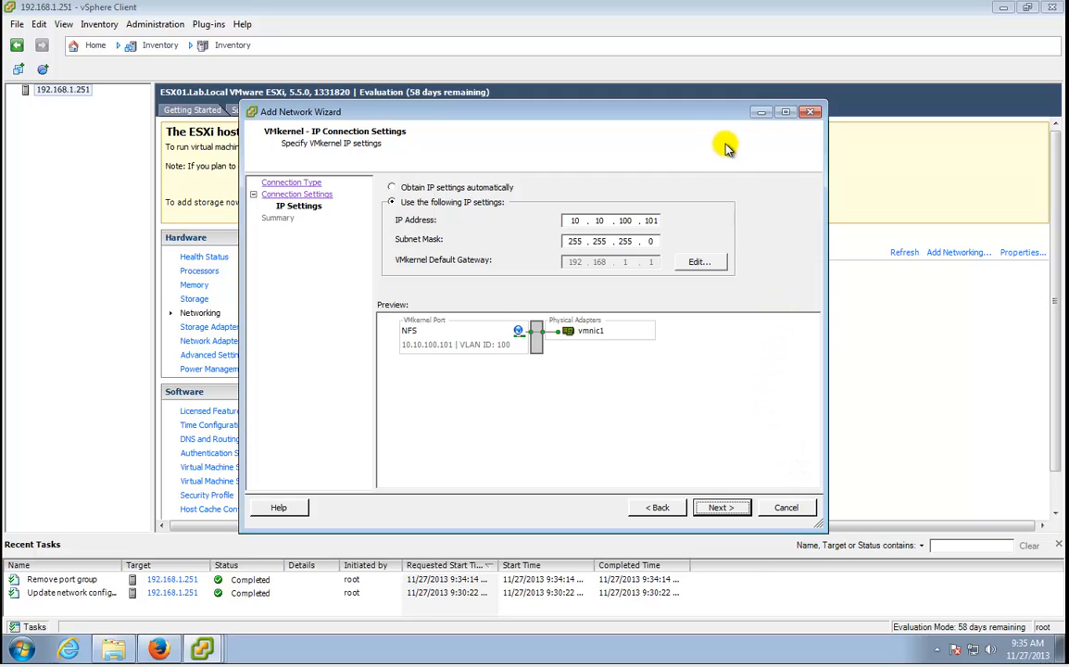
Finish the Add Network Wizard and close the vSwitch1 Properties dialog.
click(721, 507)
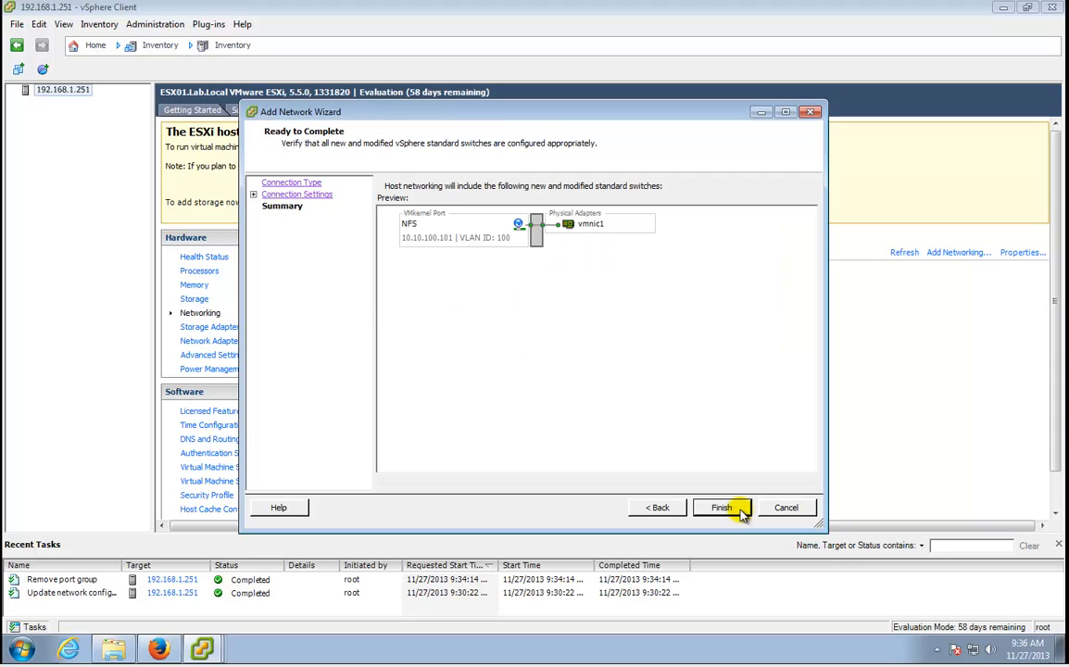
click(722, 508)
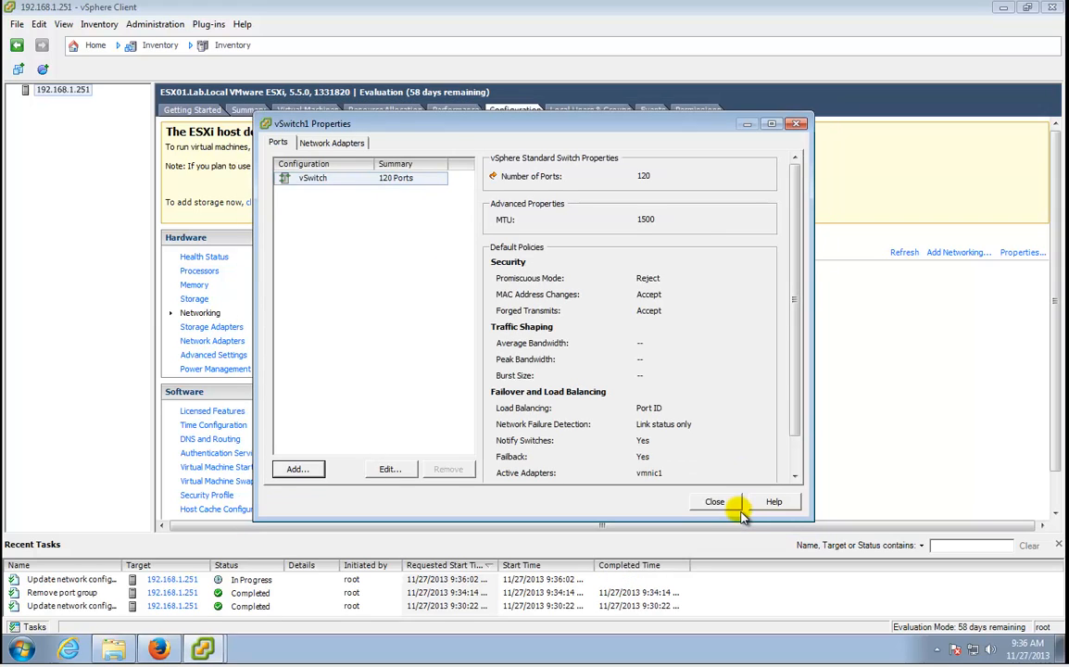
click(715, 503)
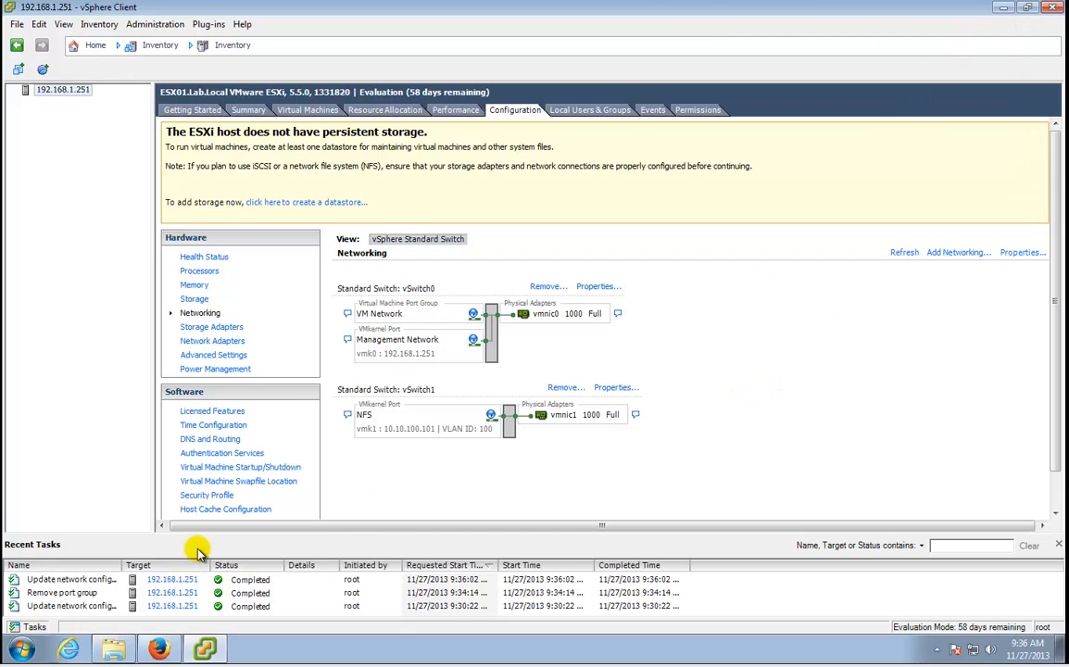
click(23, 652)
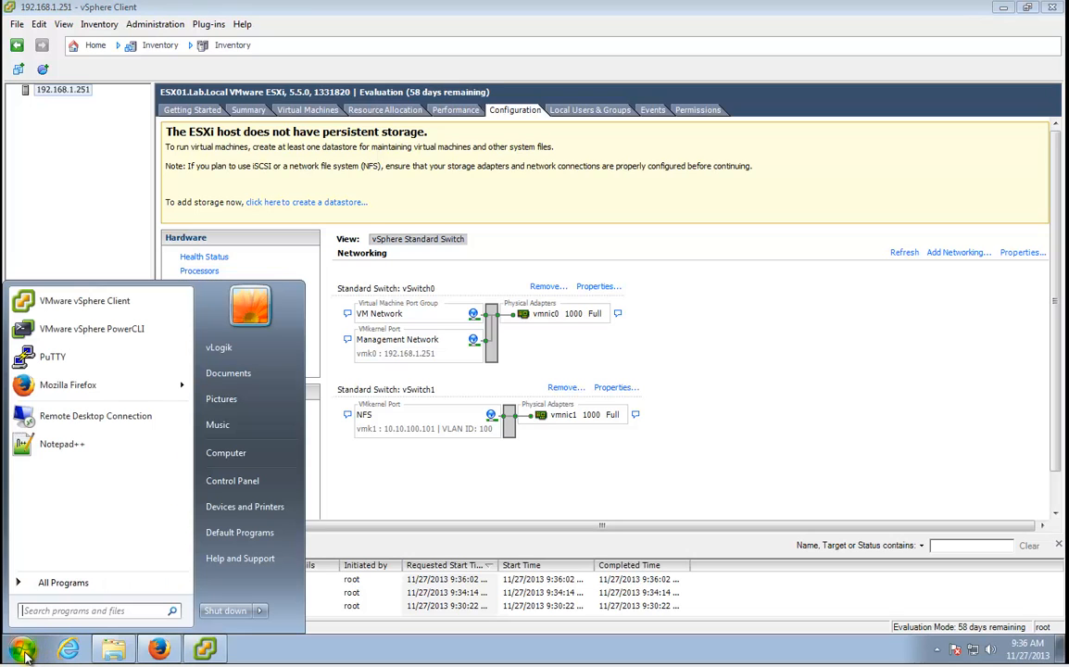
click(58, 357)
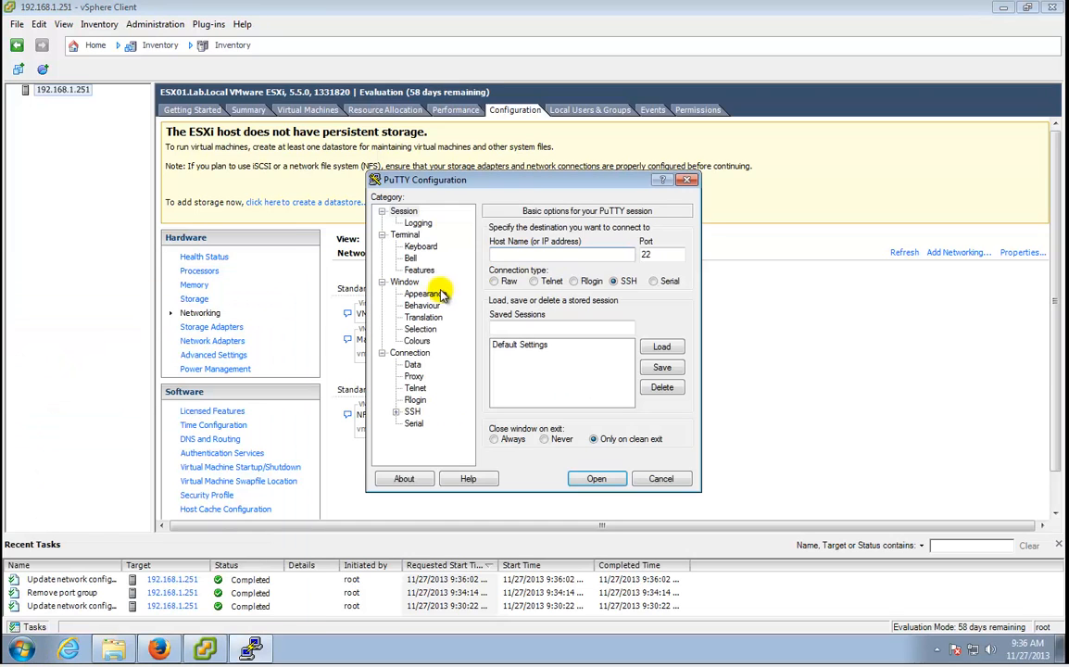
text(192.168.1.251)
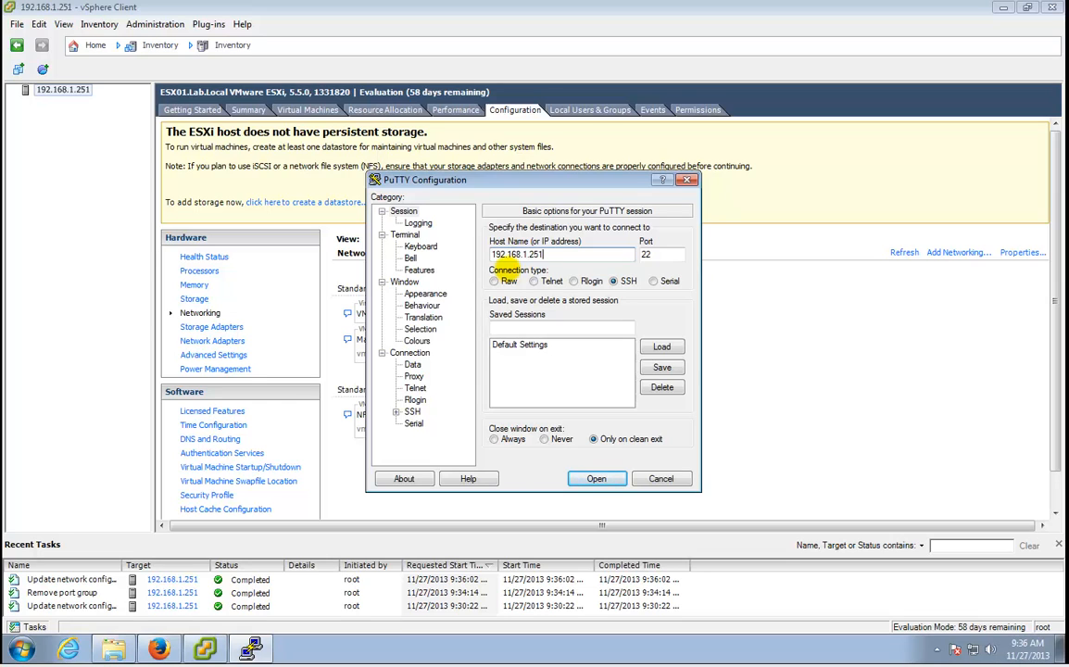
key(Return)
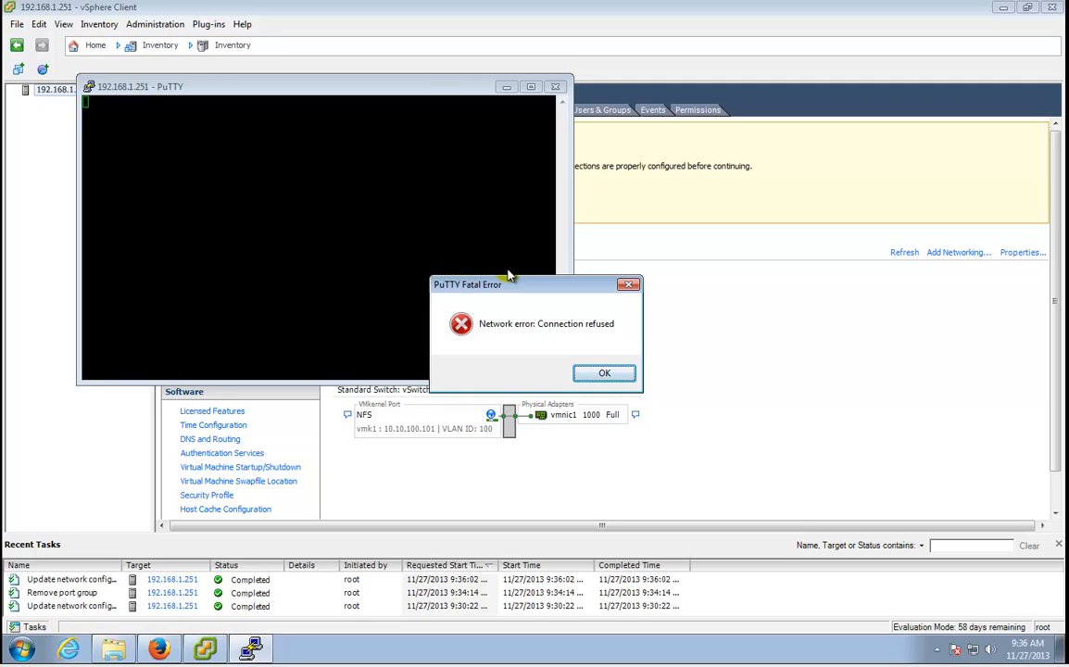
click(602, 378)
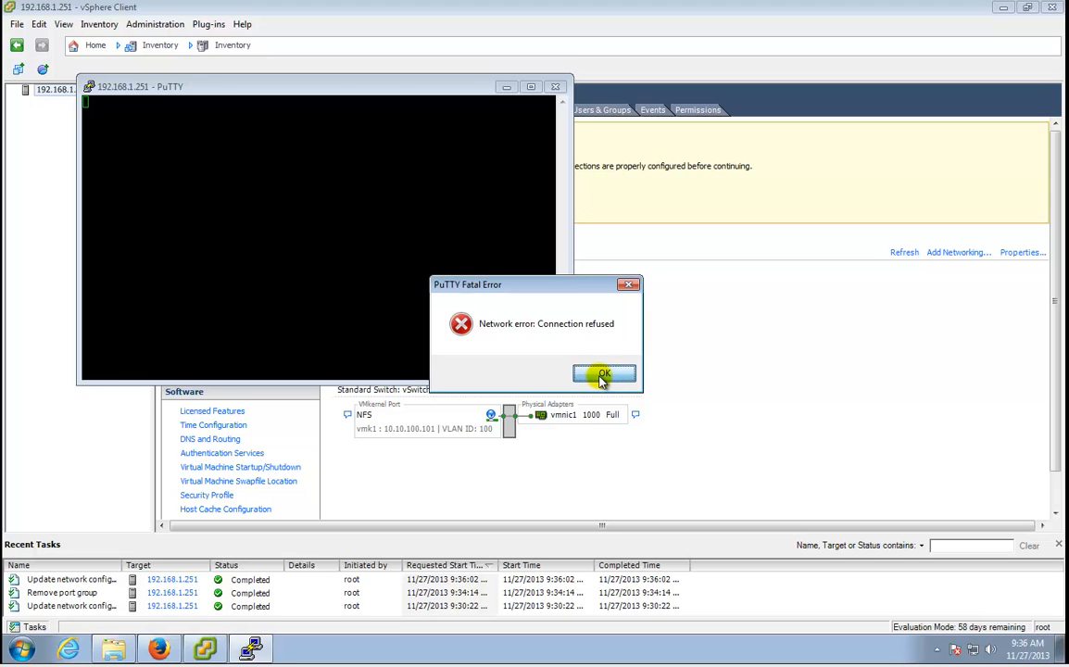
click(556, 87)
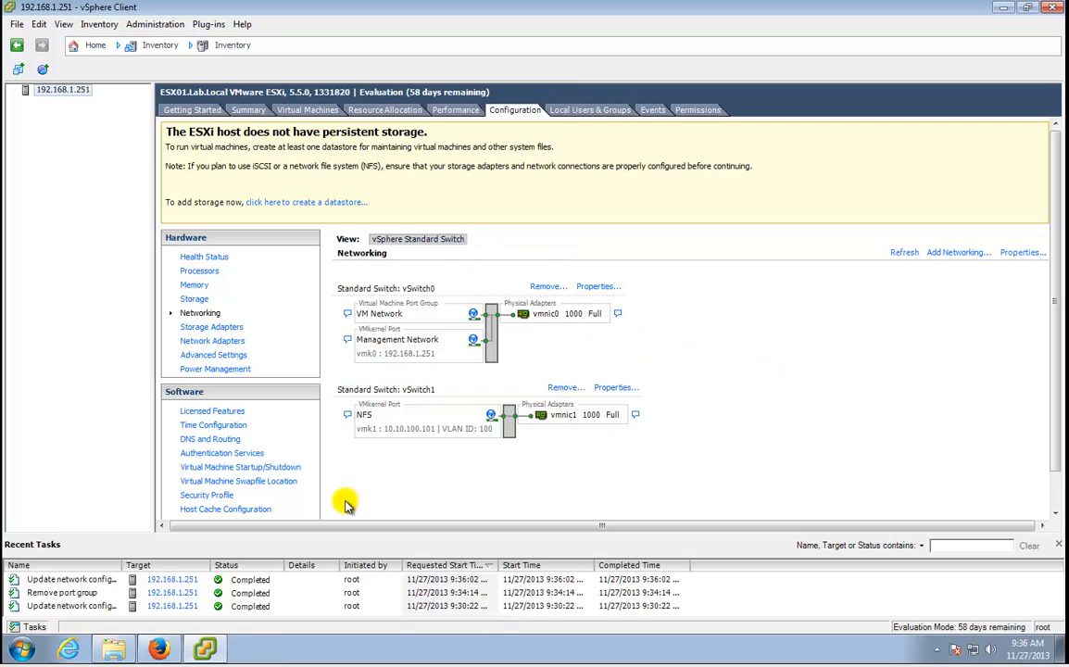
Set the SSH service in Security Profile to start and stop manually, and start it now.
click(211, 497)
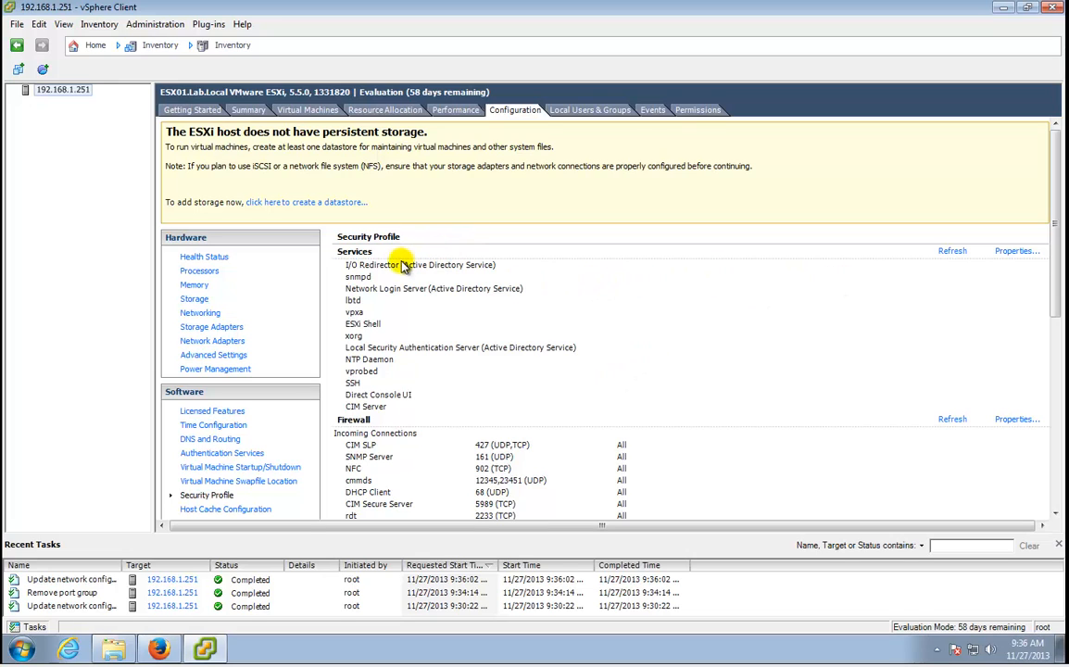
click(1019, 251)
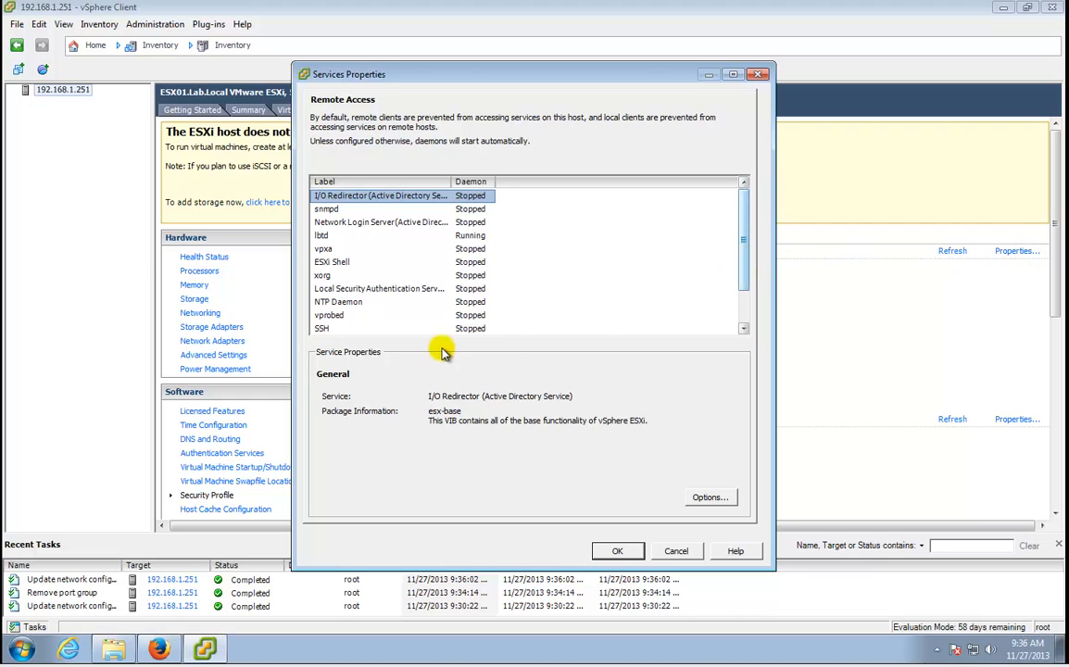
click(420, 328)
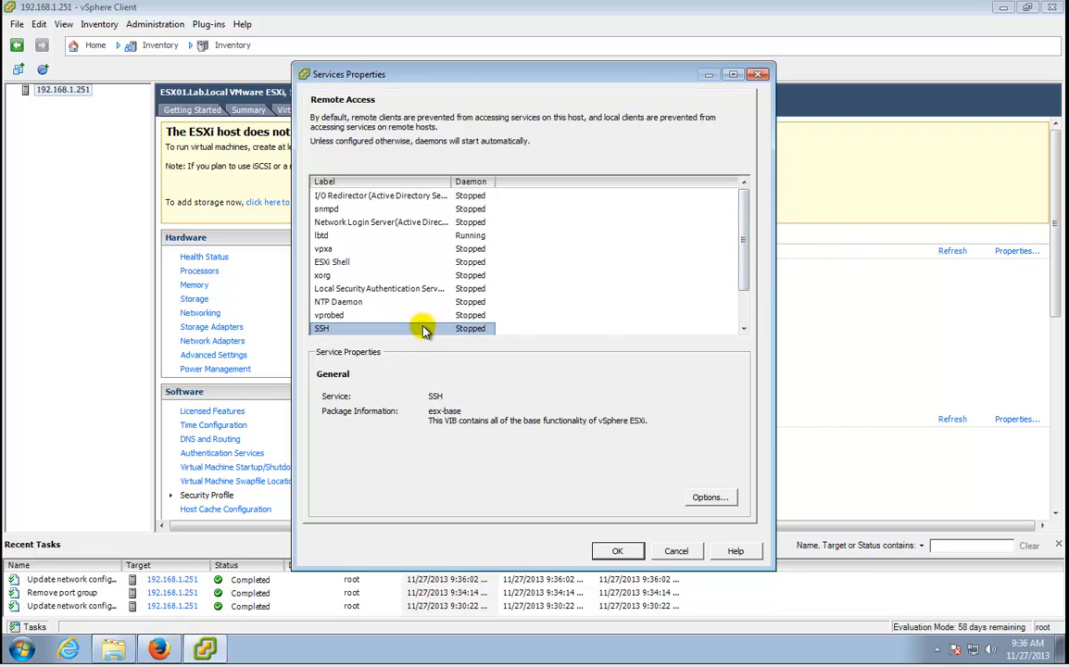
click(701, 498)
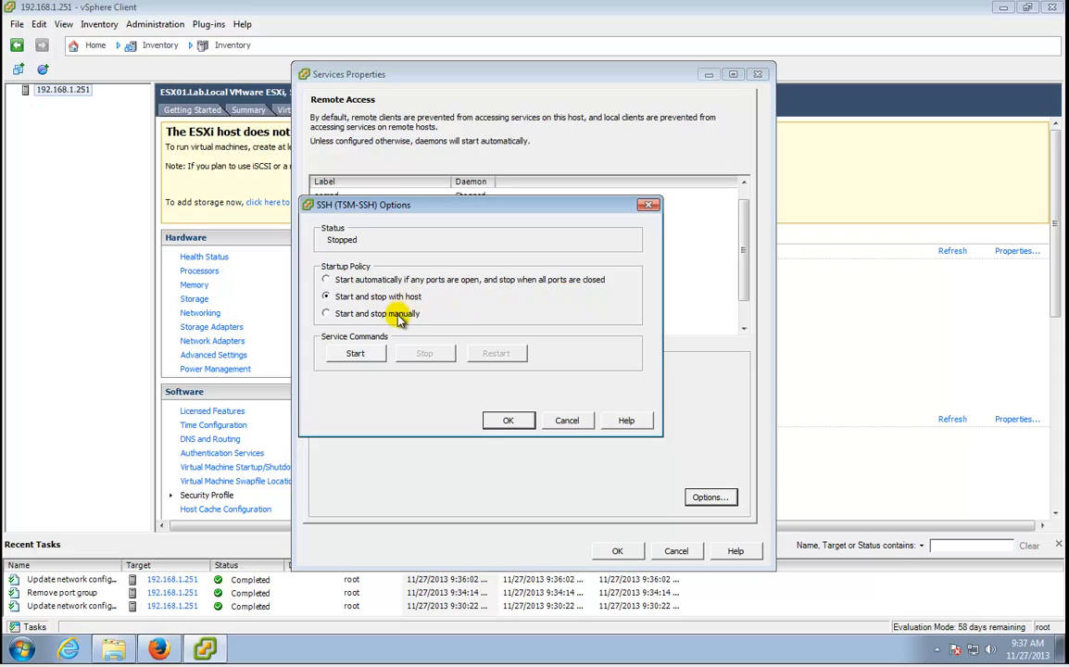
click(327, 297)
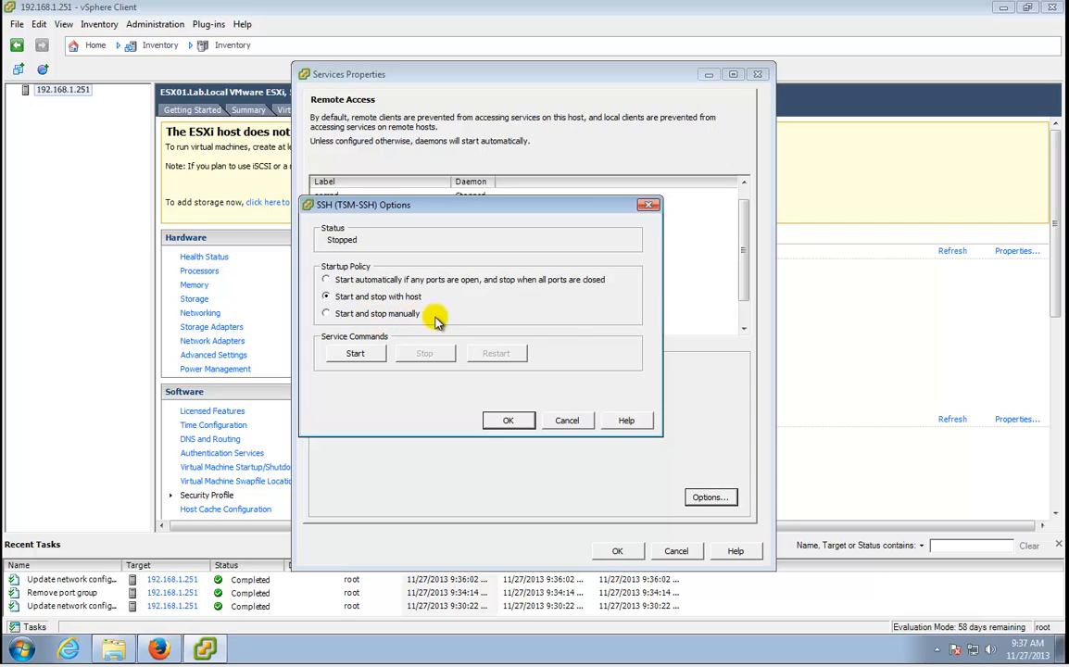
click(370, 312)
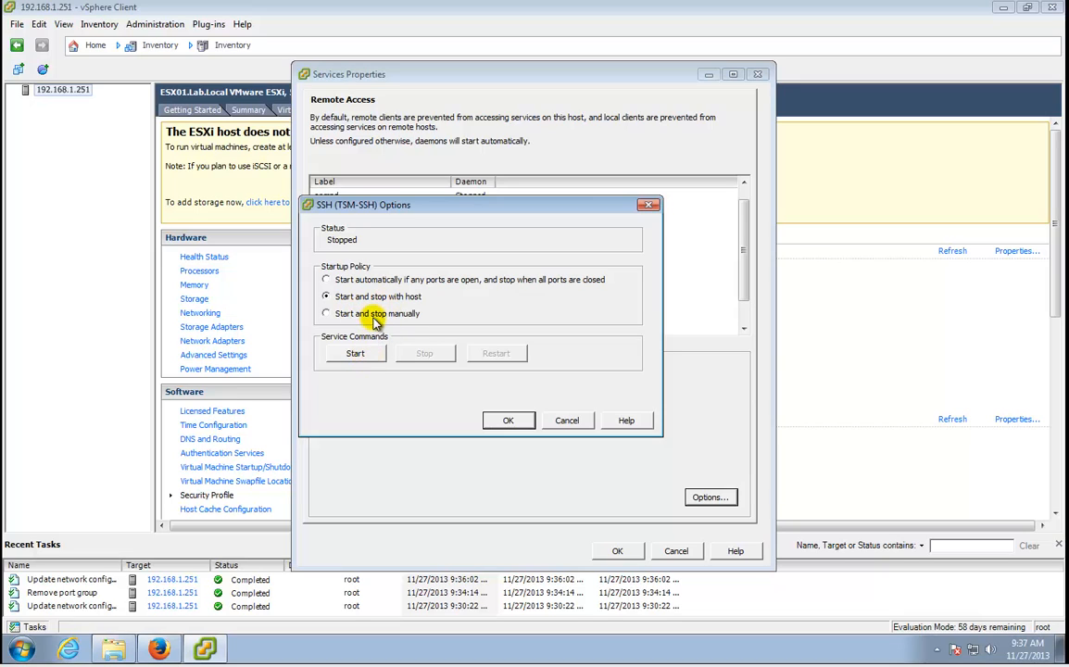
click(361, 353)
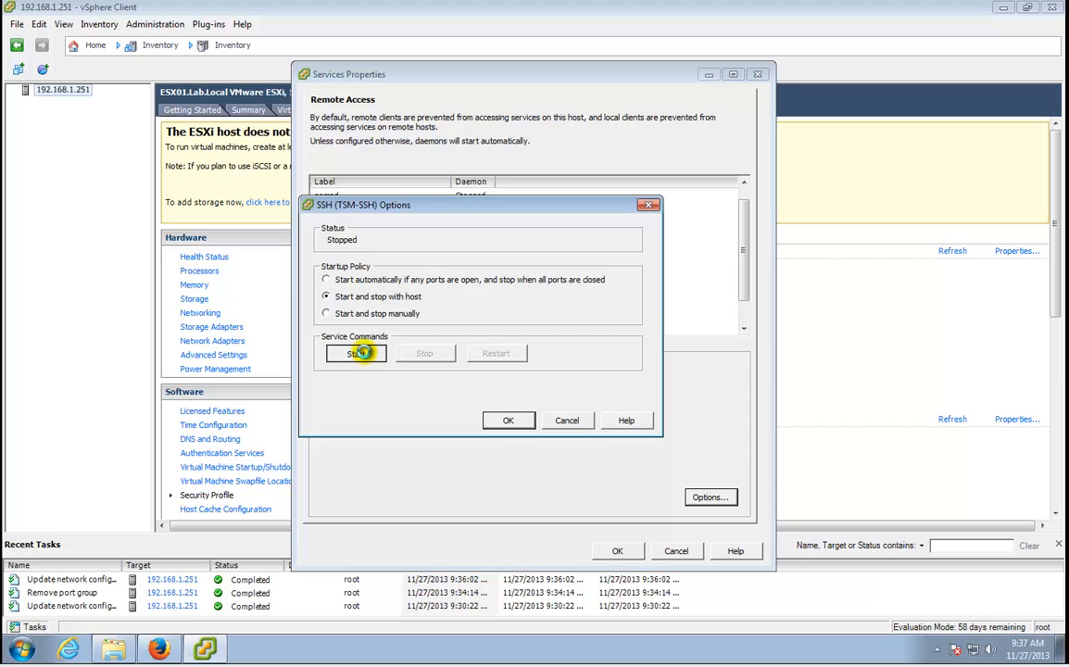
click(509, 423)
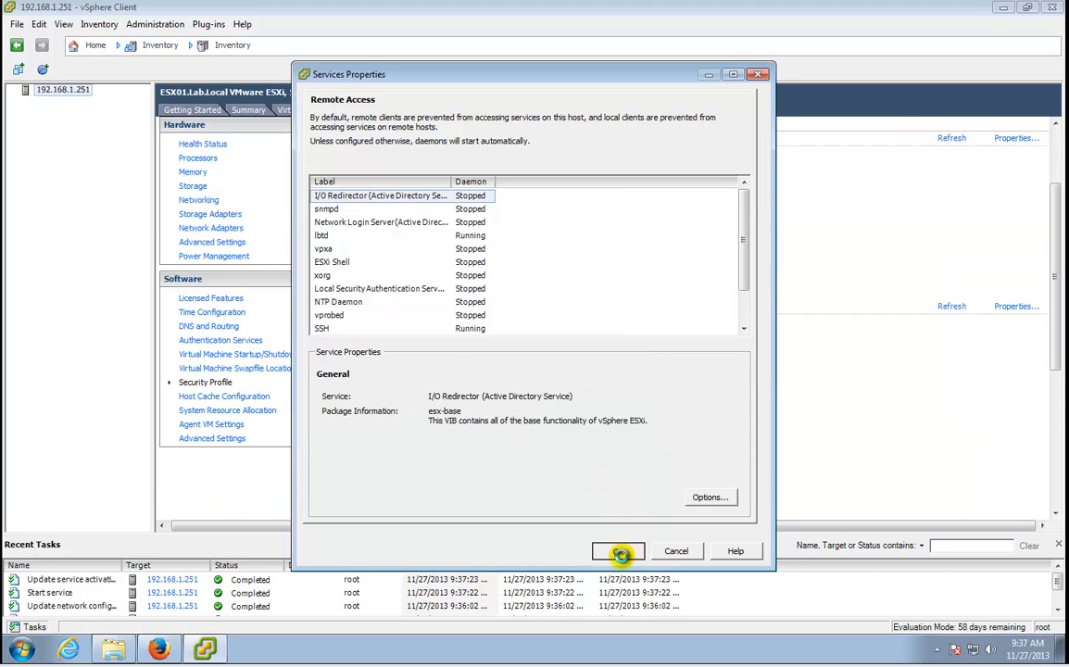
click(617, 552)
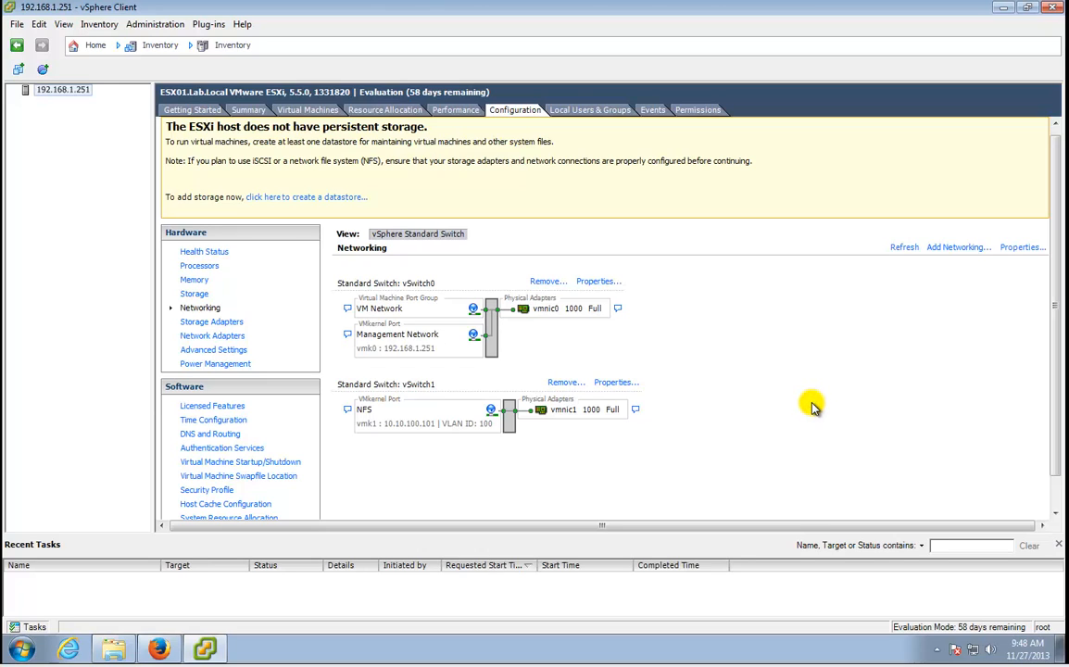
Launch PuTTY and open an SSH connection to 192.168.1.251.
click(32, 648)
click(56, 356)
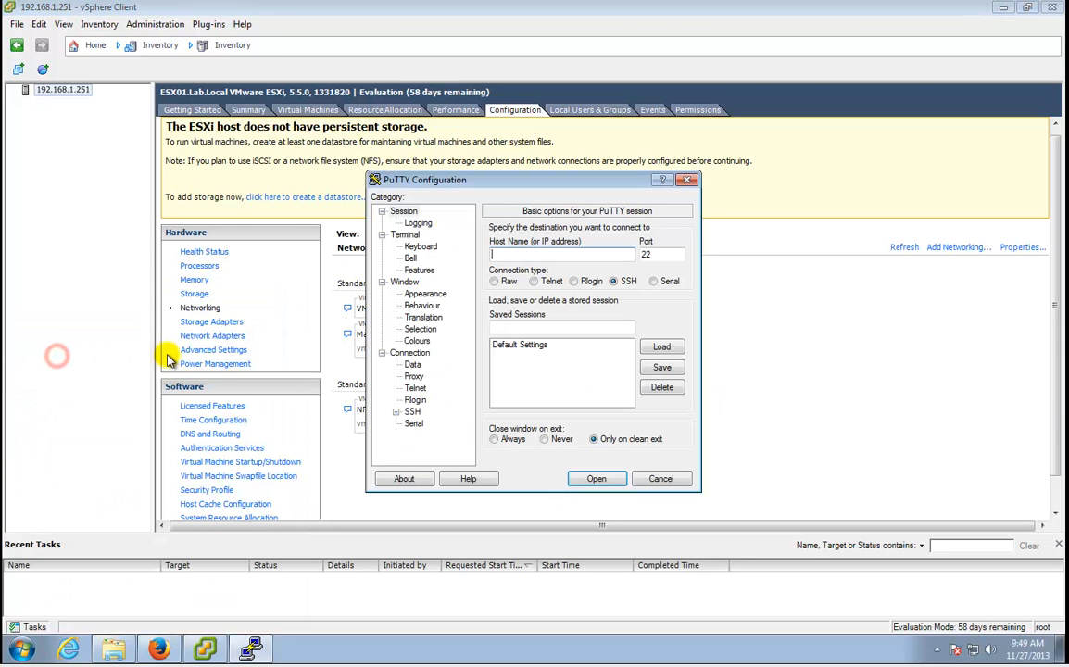
text(192.168.1.251)
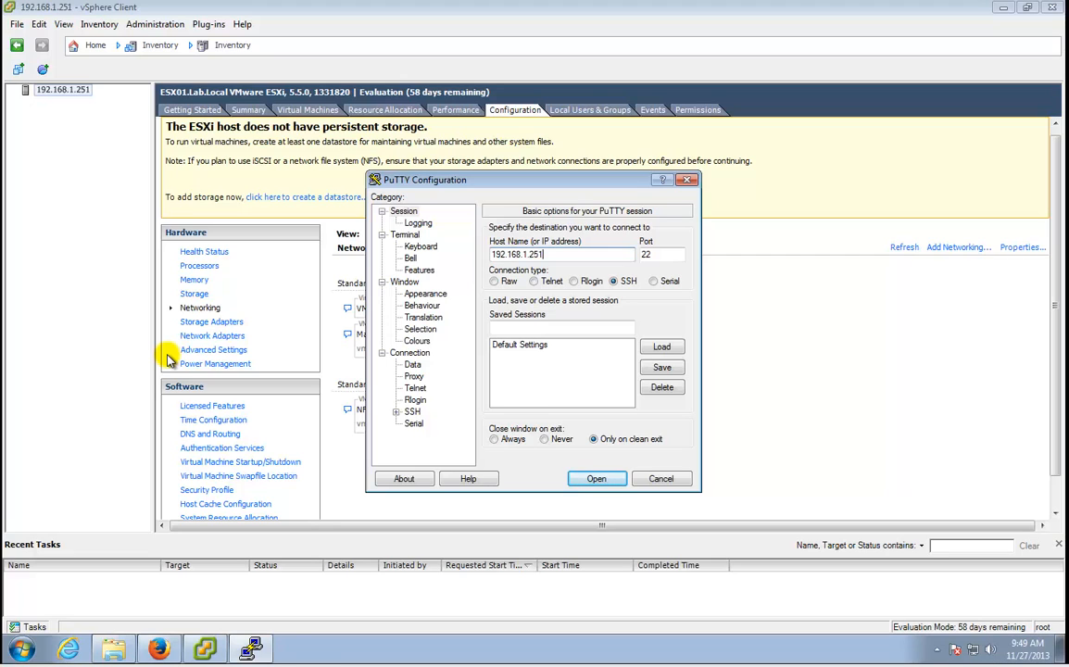
key(Return)
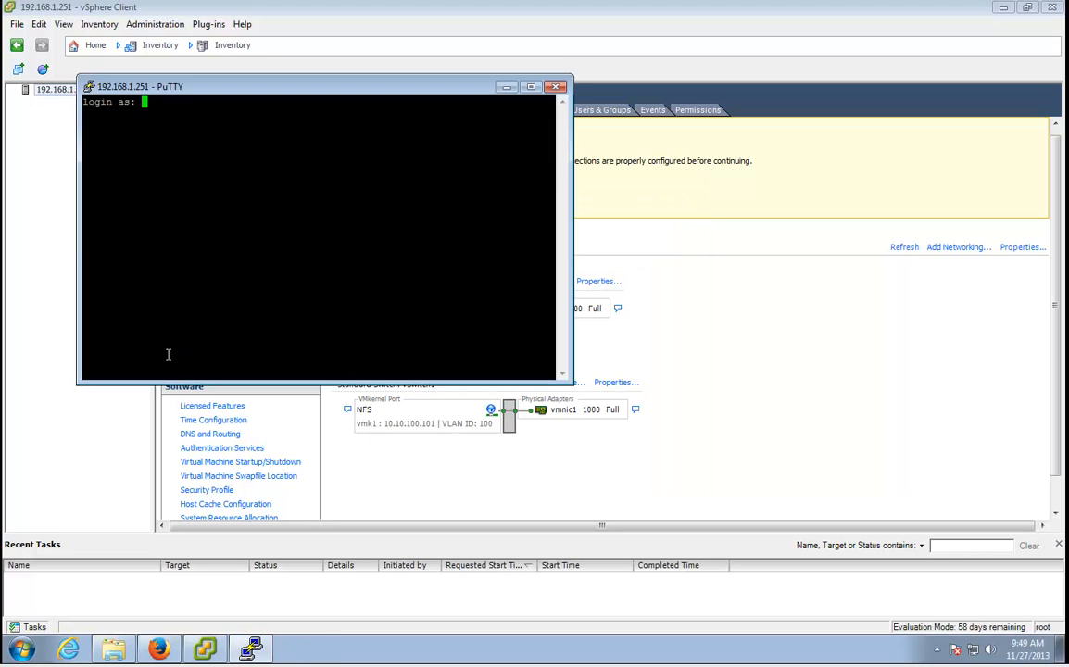
Log in as root with the account password and enter vmkping at the prompt.
text(root)
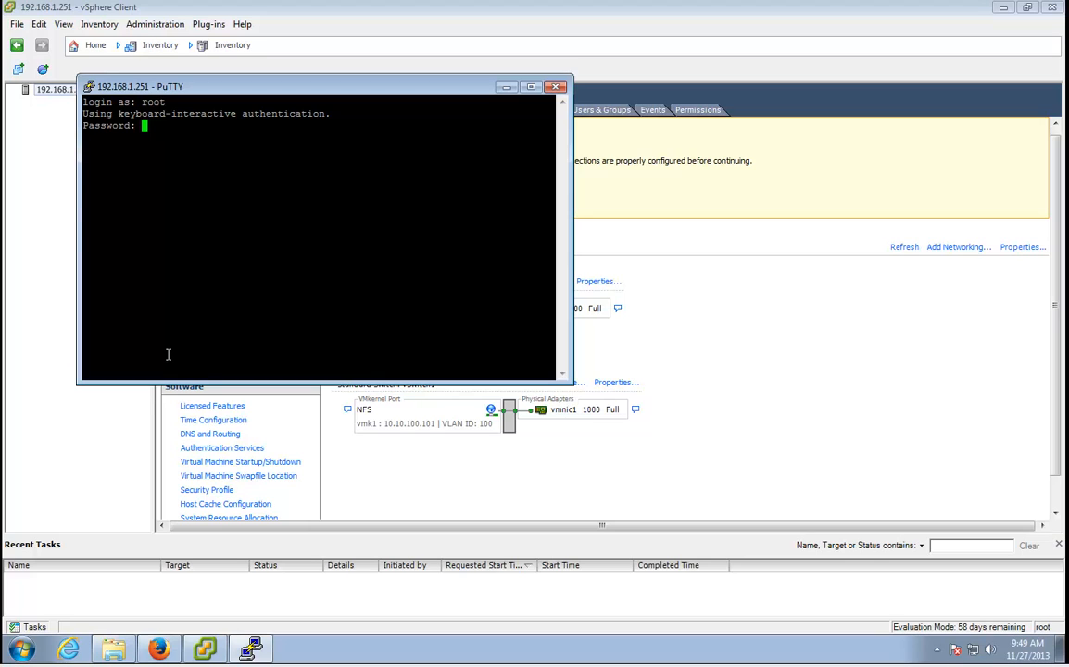
key(Return)
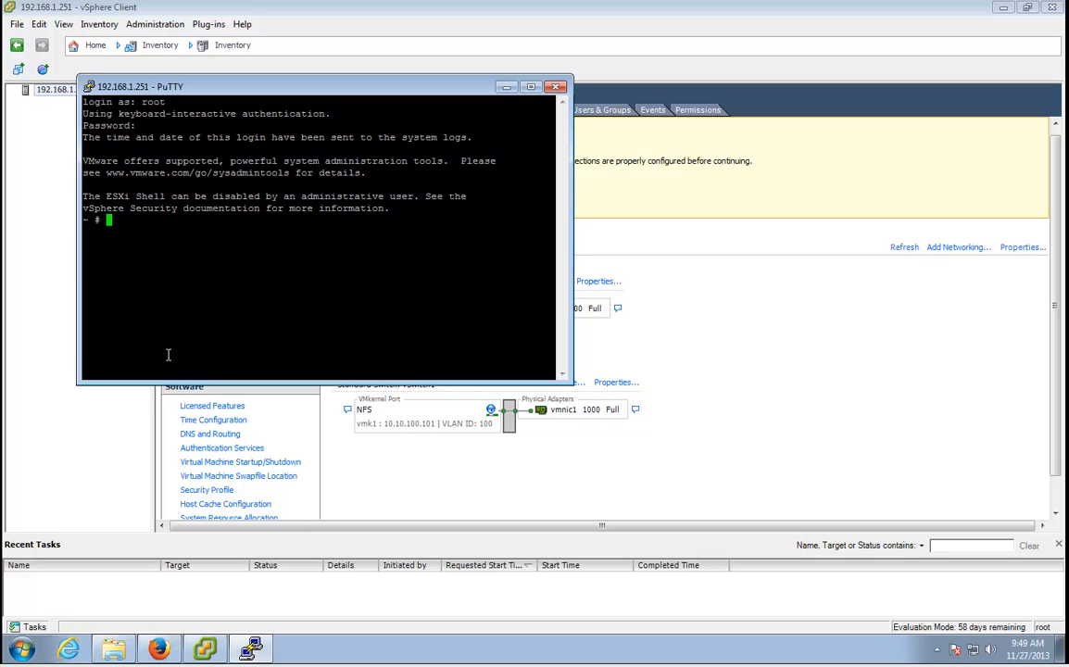
text(vmkping)
click(380, 438)
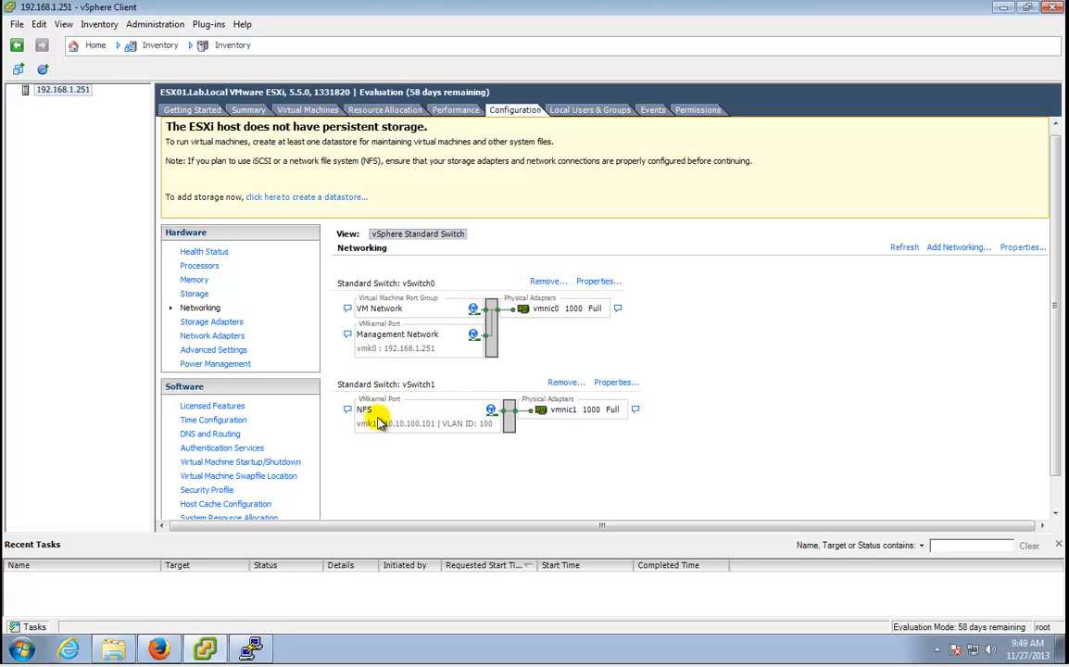
Run vmkping without arguments in PuTTY to view its usage help.
click(251, 650)
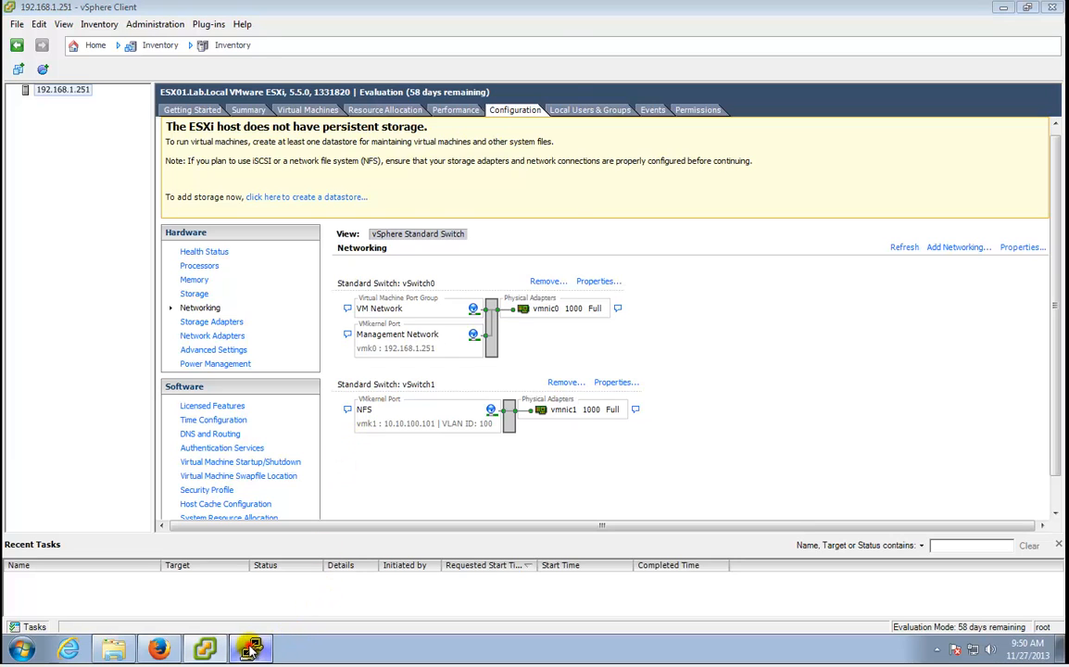
click(302, 322)
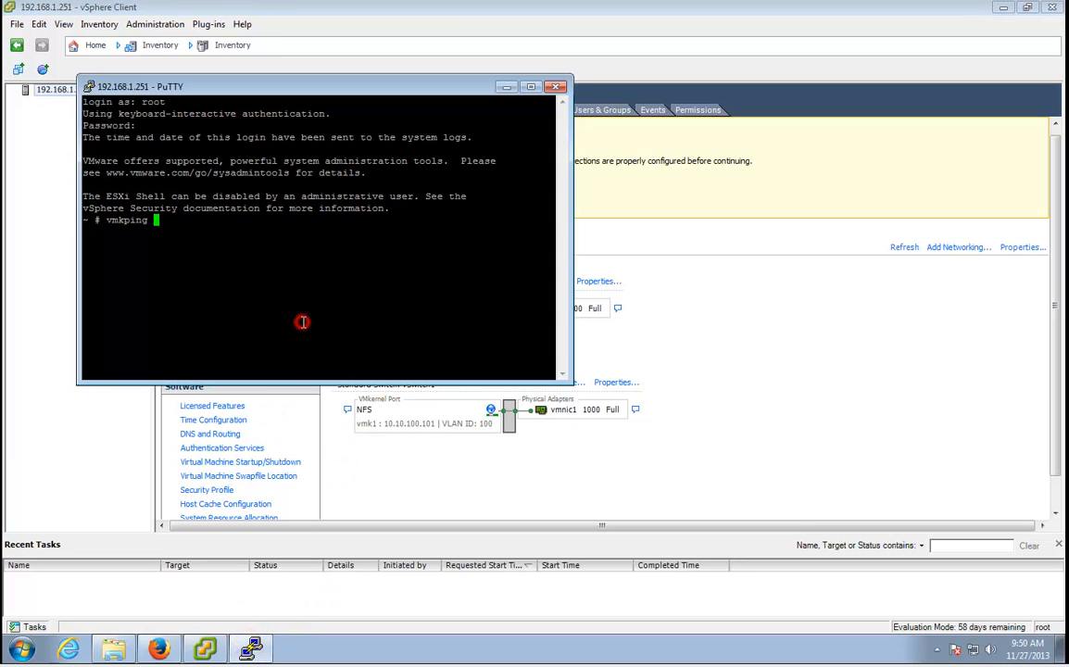
key(Return)
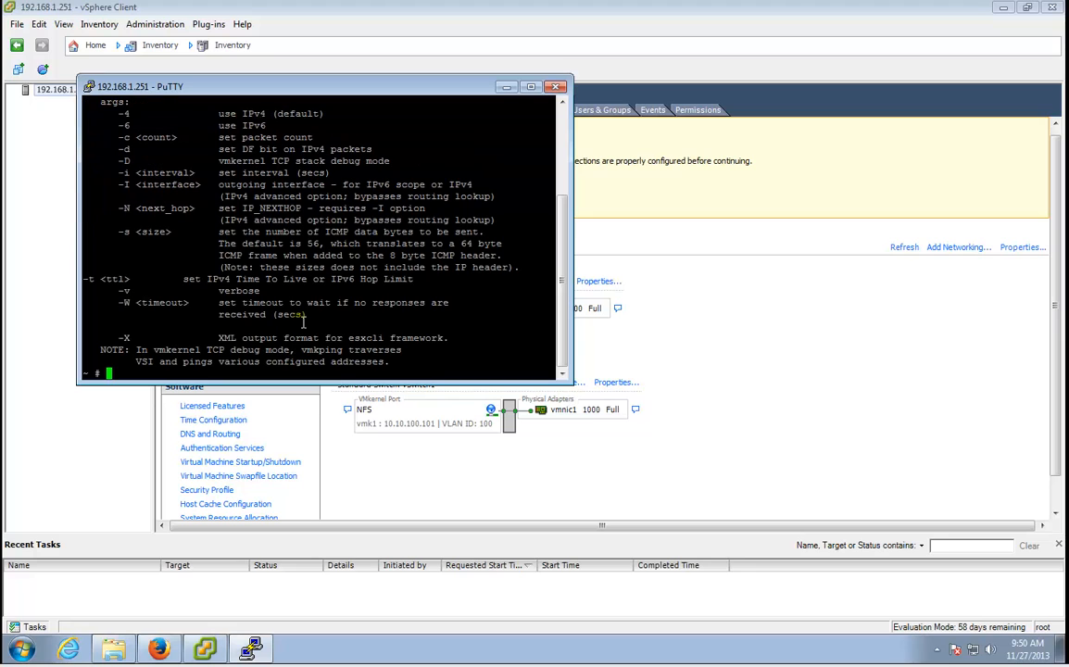
scroll(287, 325, up, 4)
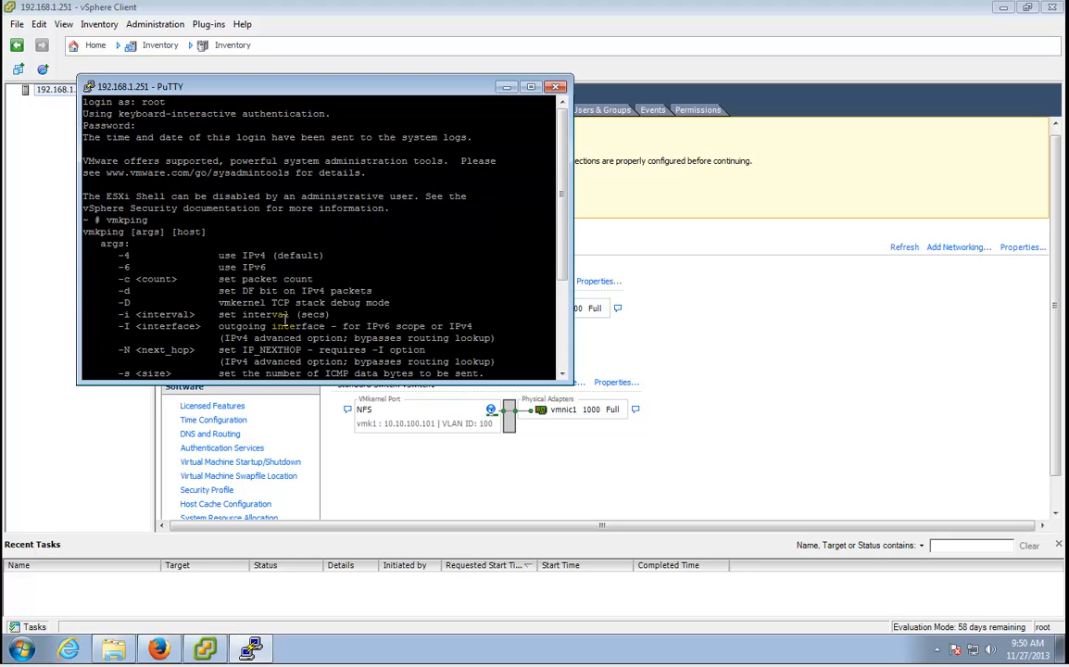
scroll(216, 336, down, 4)
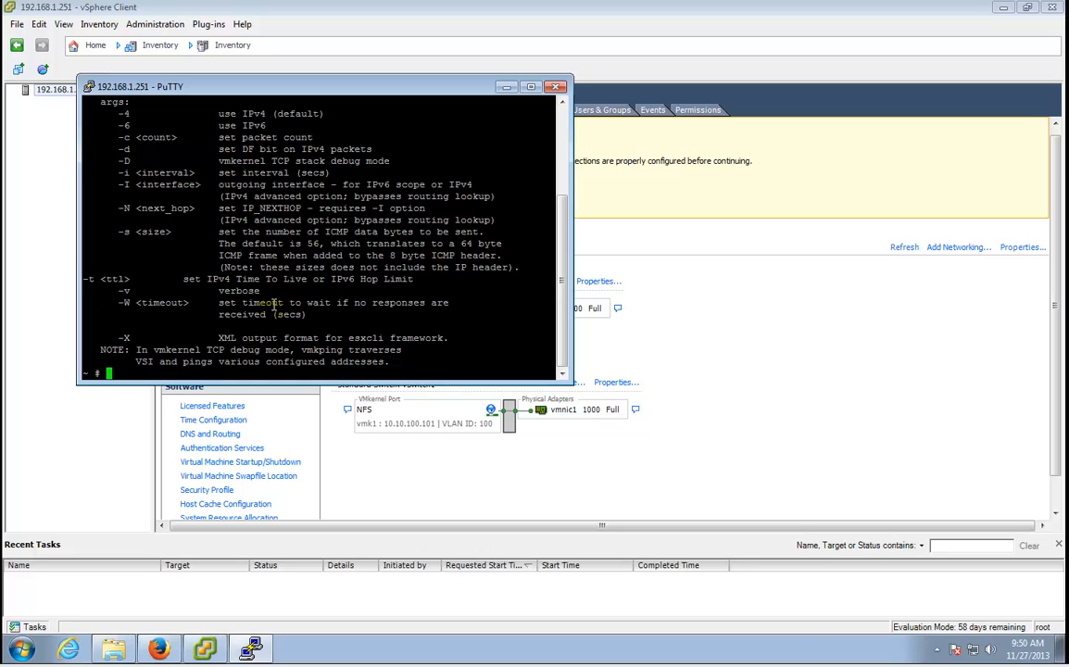
Run 'vmkping -I vmk1 10.10.100.100', confirming 0% packet loss, then minimize PuTTY.
text(vmkping -I vmk1 10.10.)
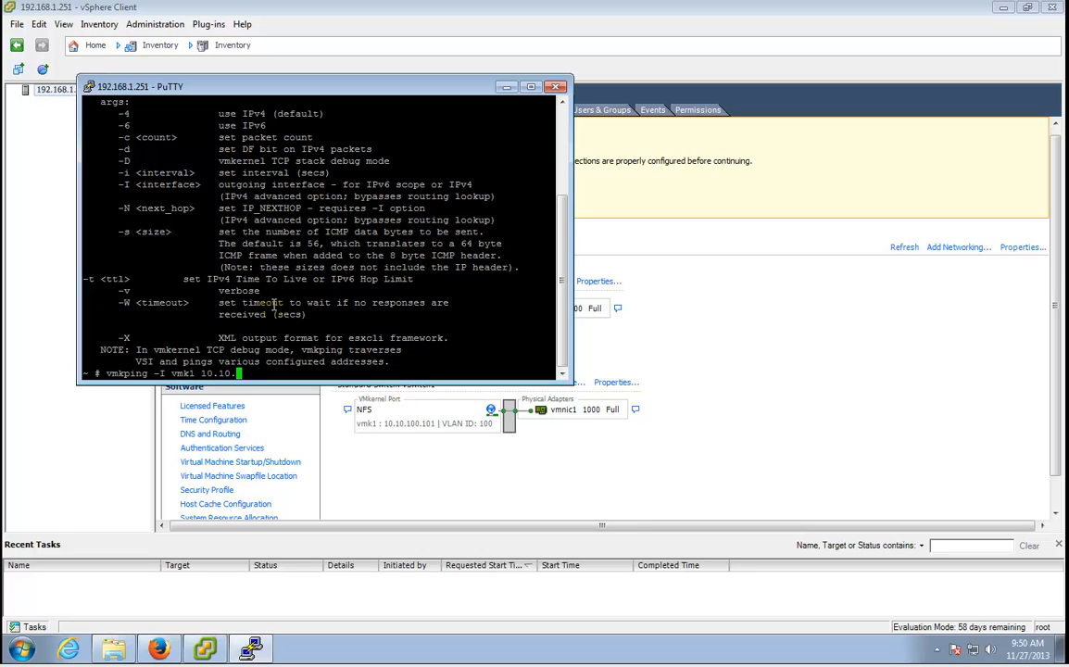
text(100.100)
key(Return)
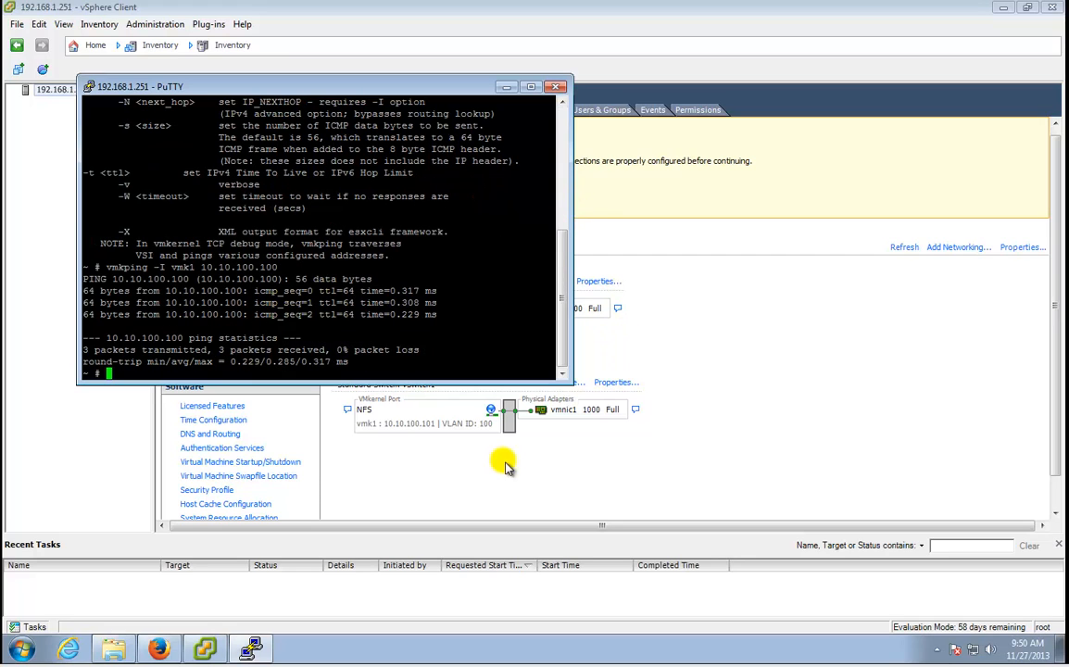
click(506, 87)
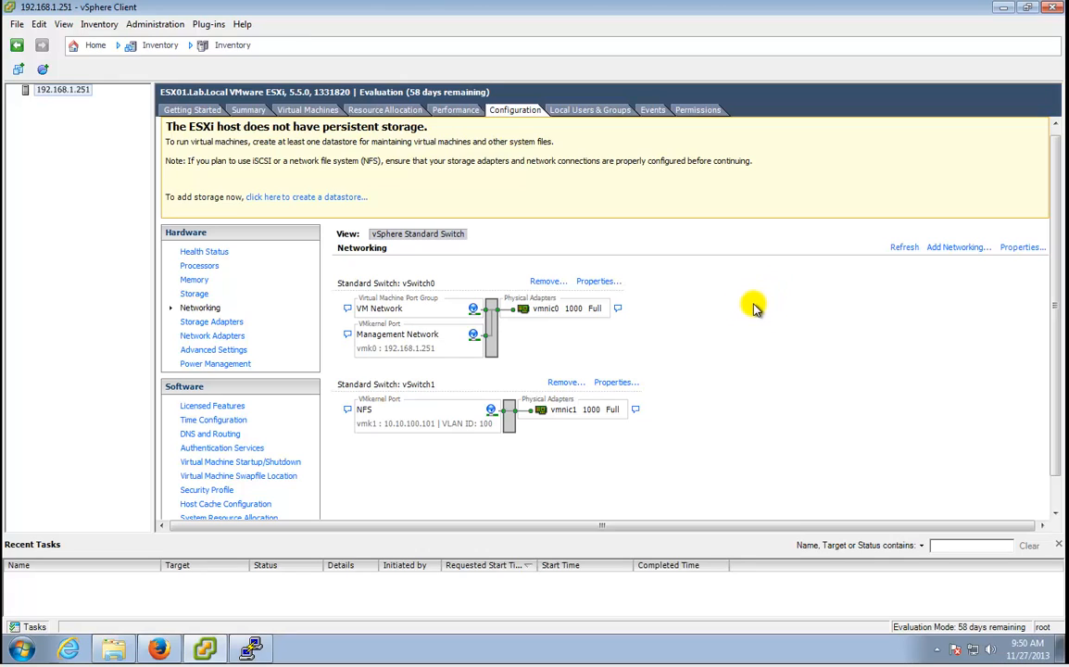
In Firefox, load the Synology bookmark in a new tab, then close Firefox and both tabs.
click(176, 649)
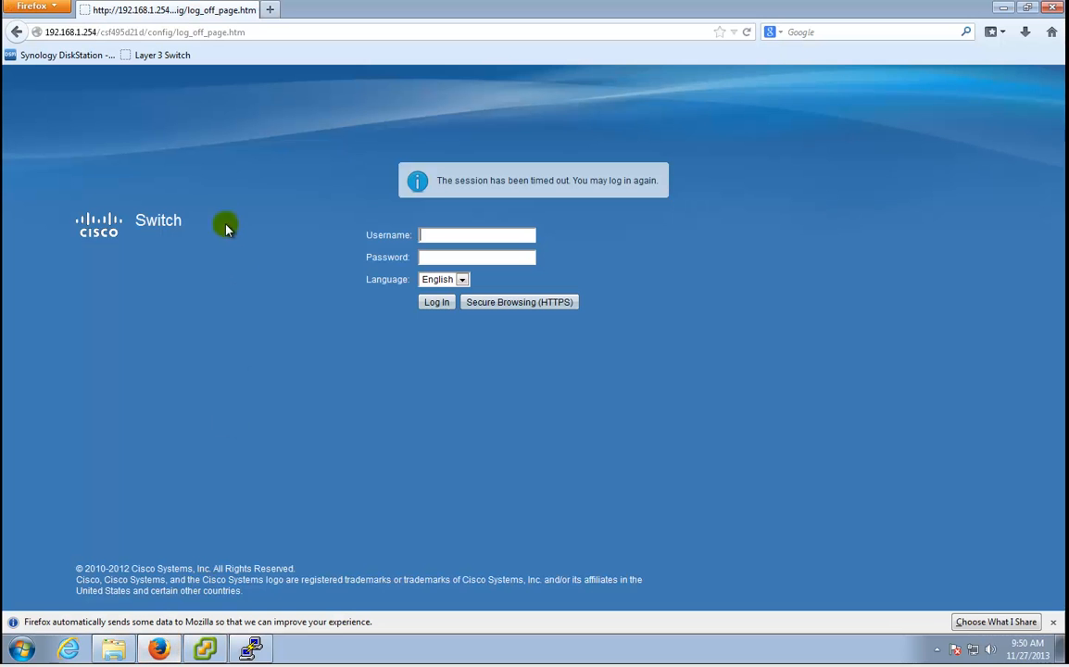
click(271, 10)
click(71, 58)
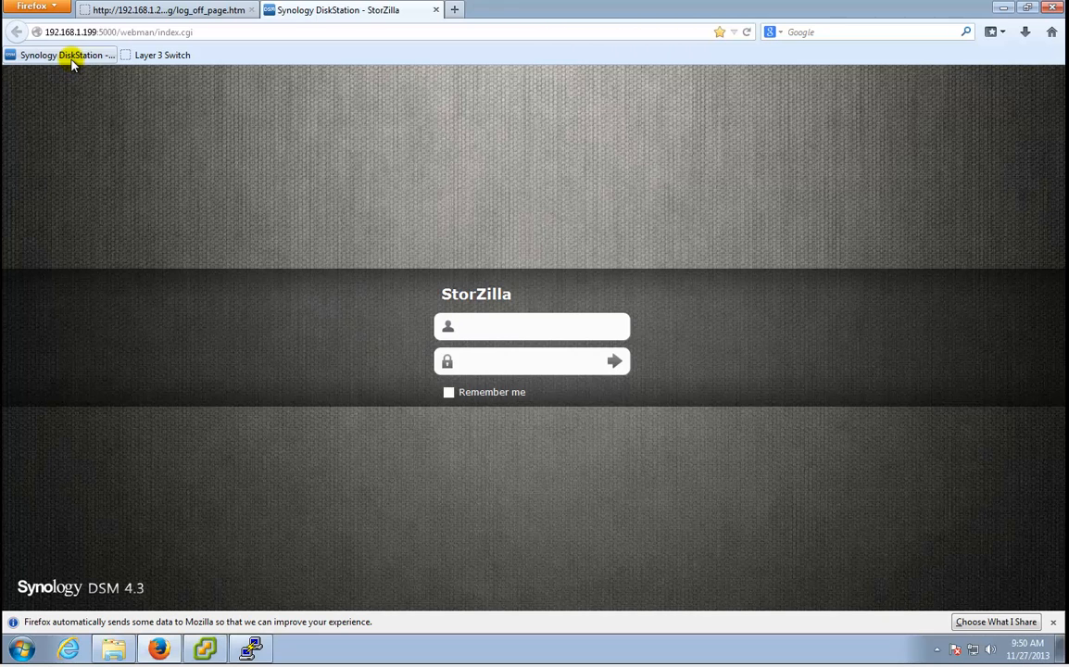
click(1052, 9)
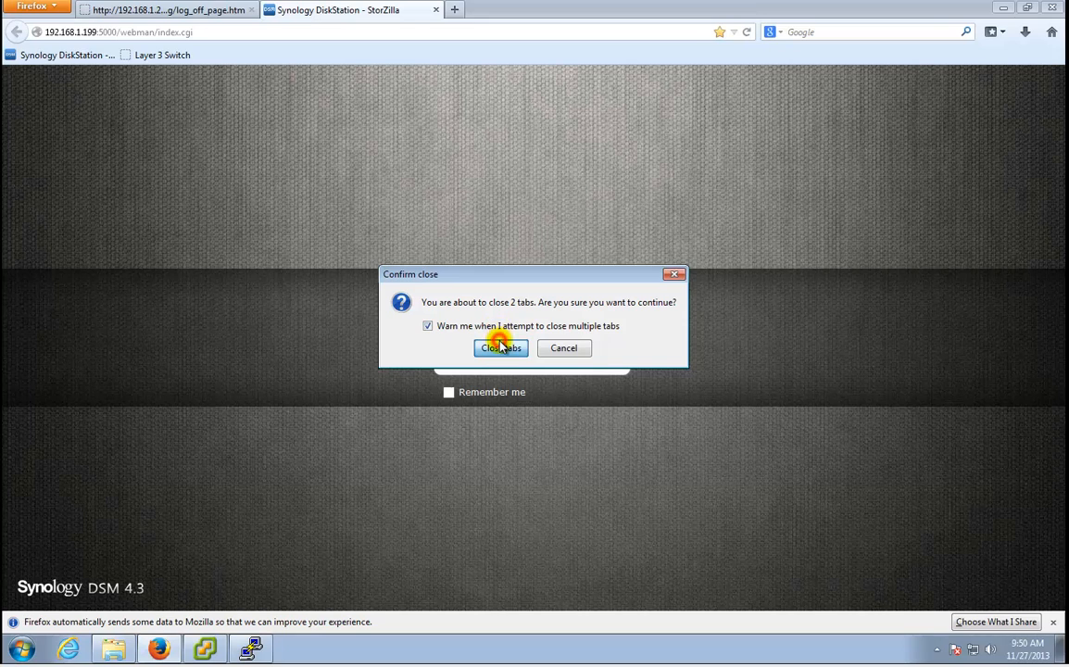
click(501, 348)
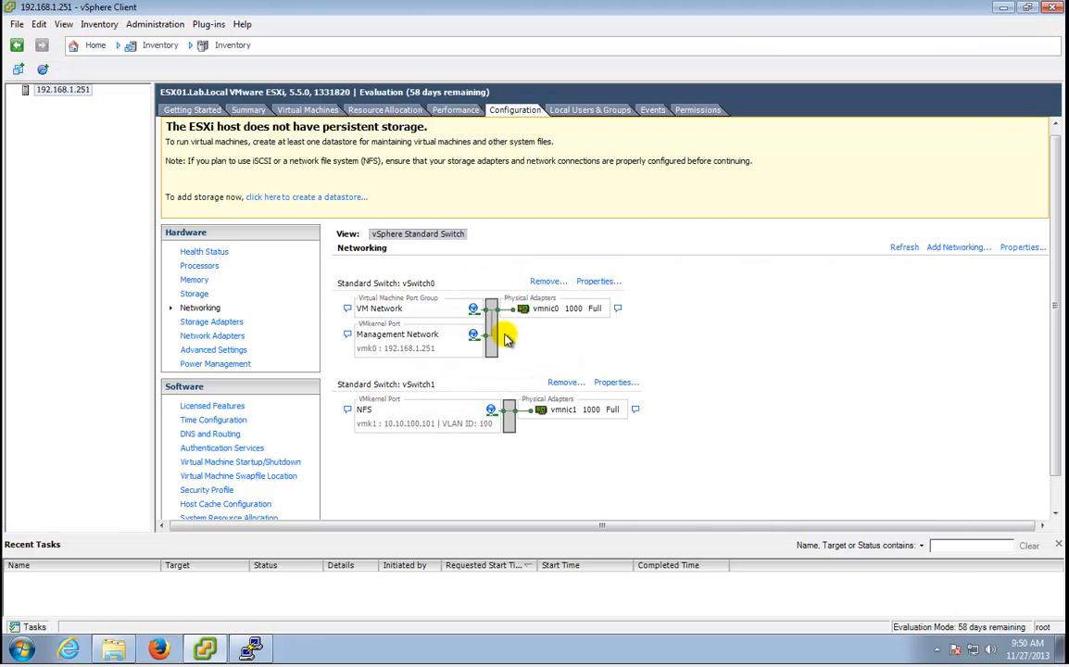
Relaunch Firefox and bring its vmware.com home page in front of vSphere Client.
click(162, 648)
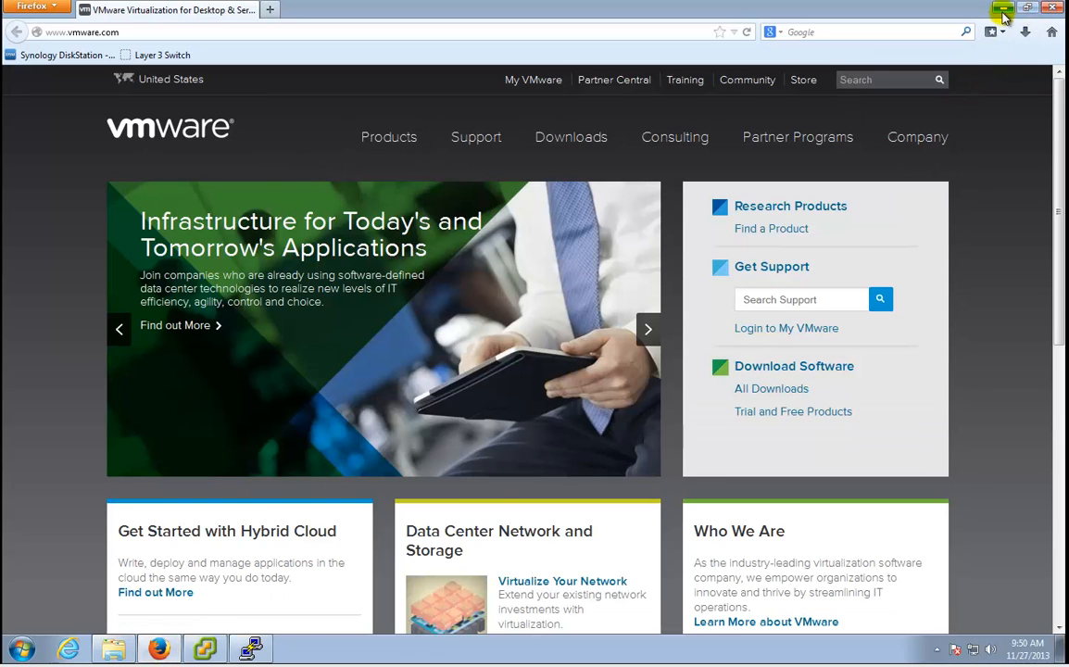
click(1004, 14)
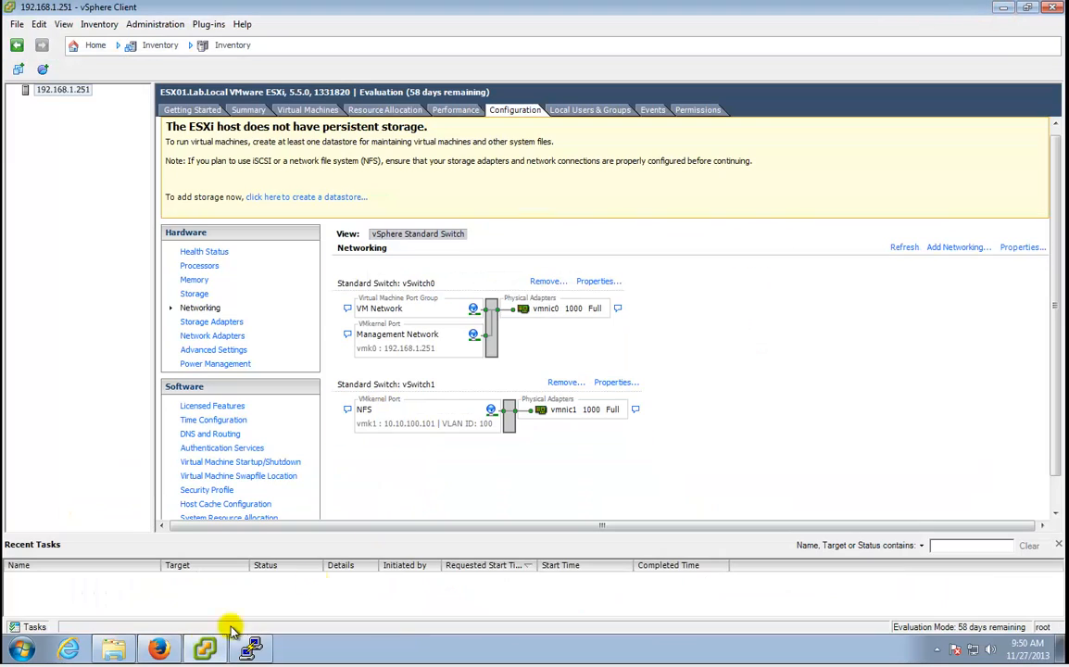
mouse_move(162, 653)
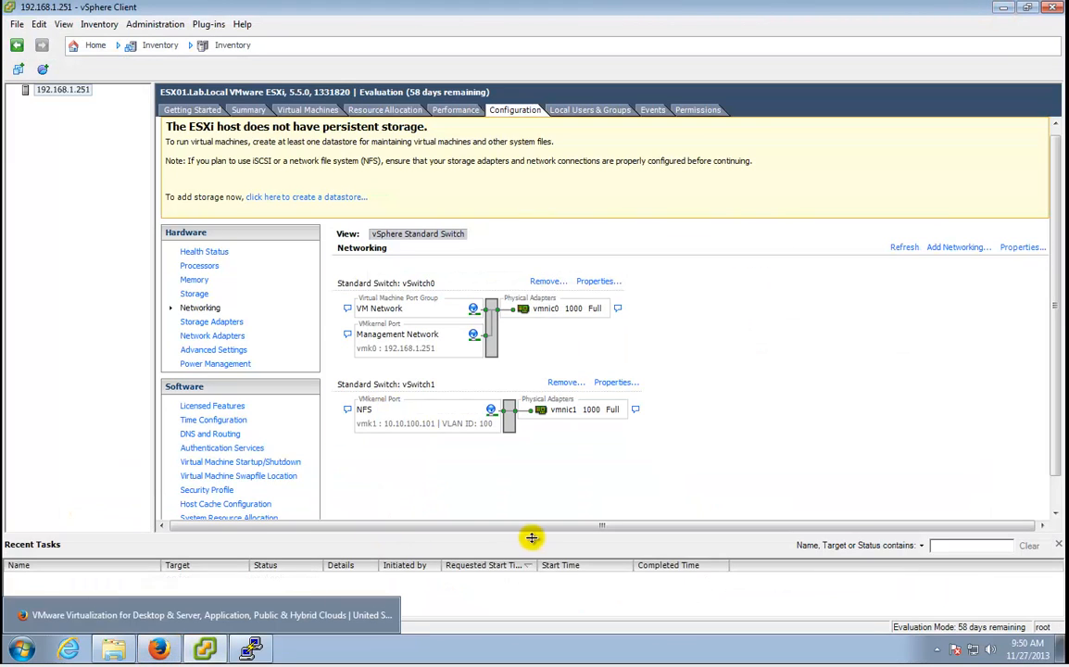
click(159, 648)
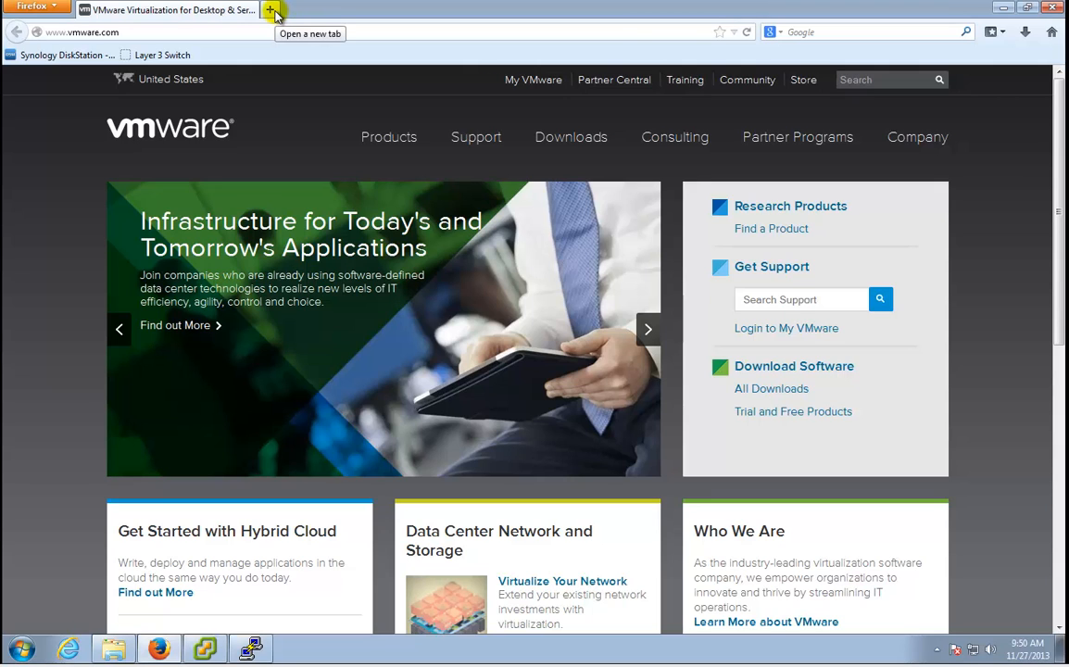
click(1003, 9)
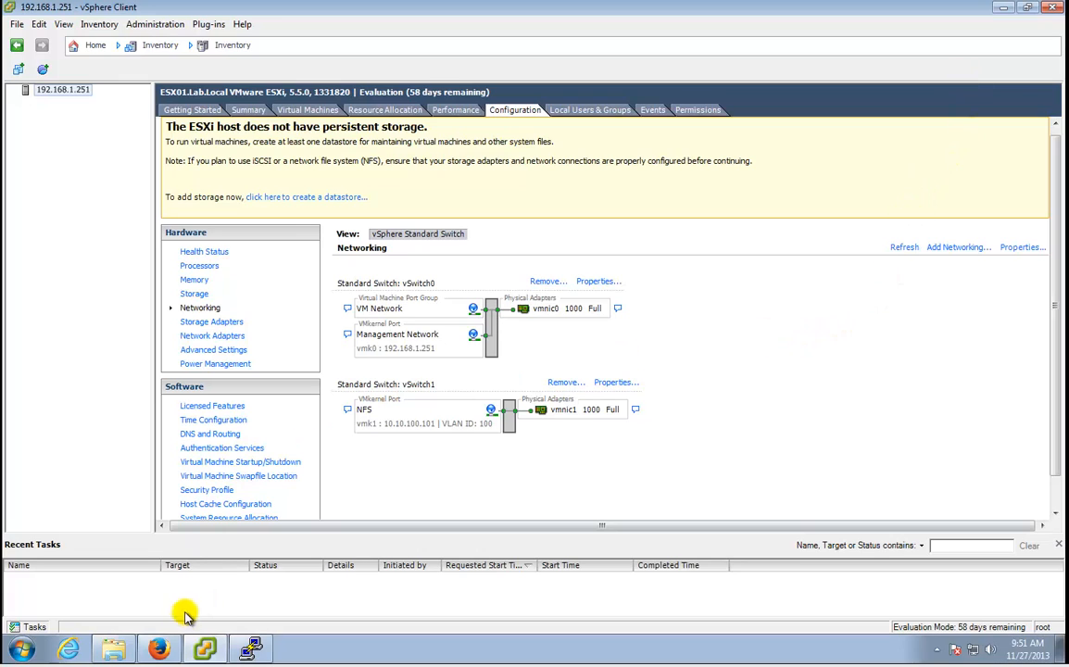
mouse_move(162, 645)
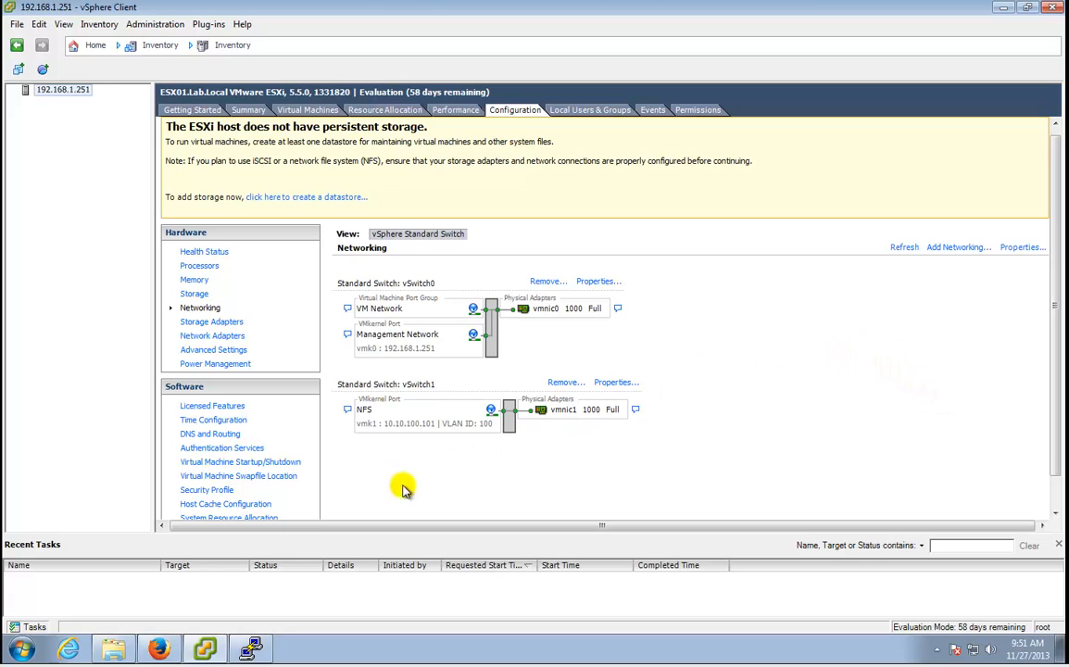
click(174, 649)
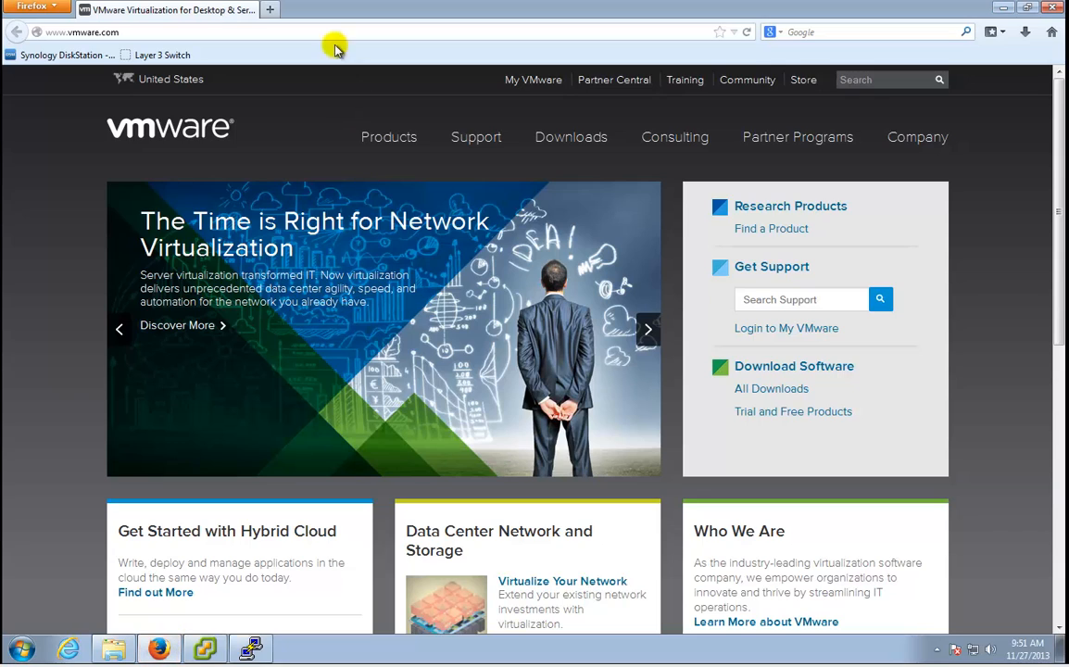
Sign in to the Synology DiskStation with the NAS username and password.
click(74, 57)
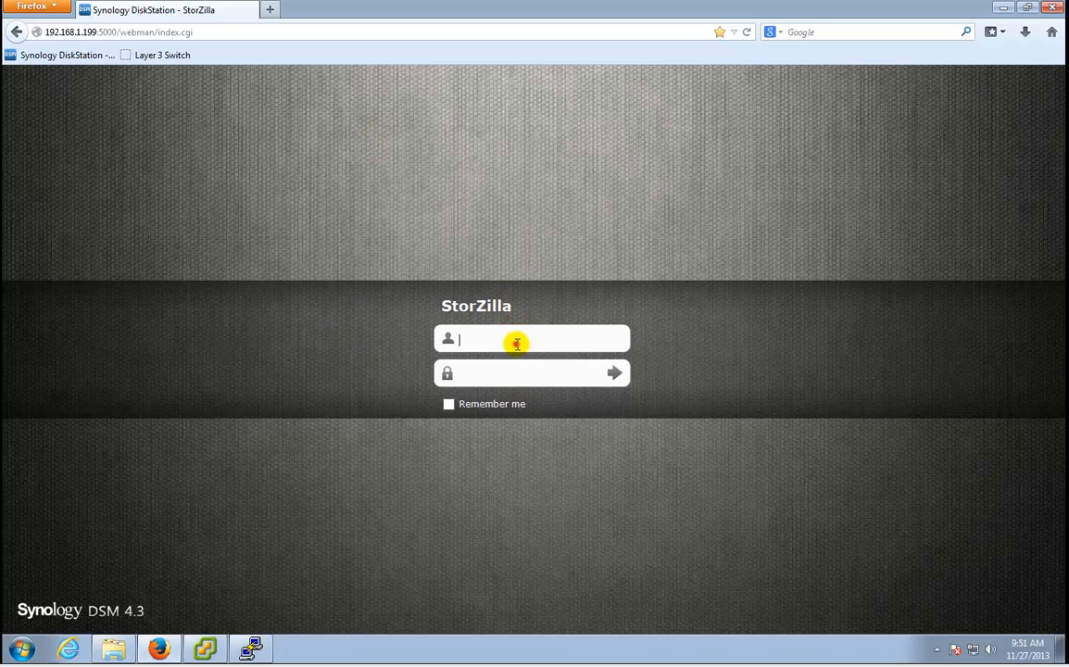
click(516, 342)
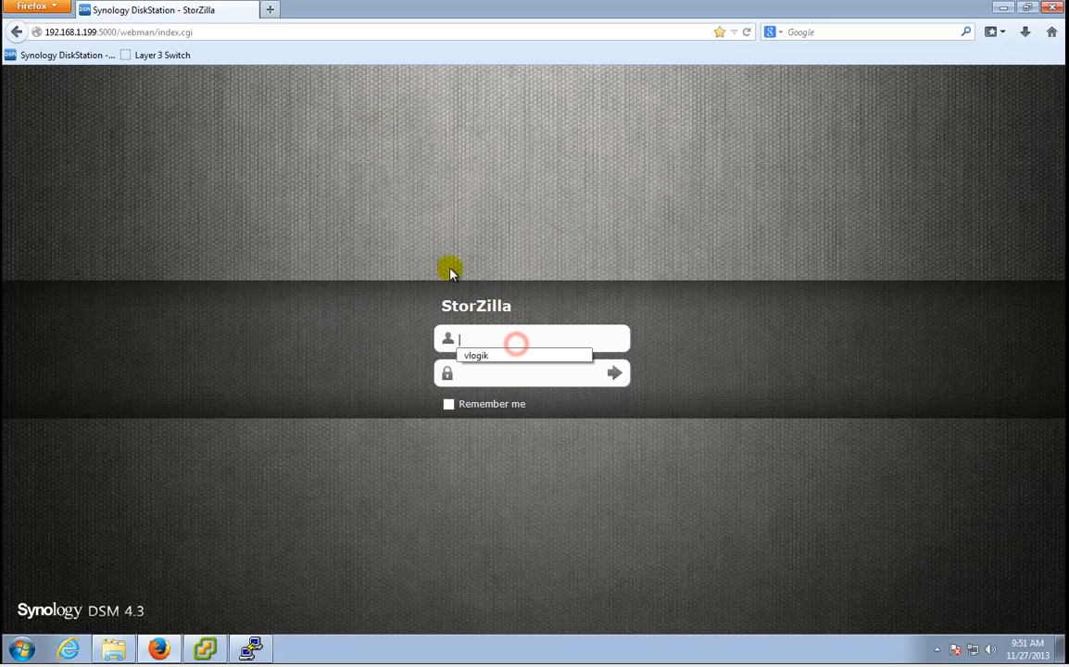
click(525, 337)
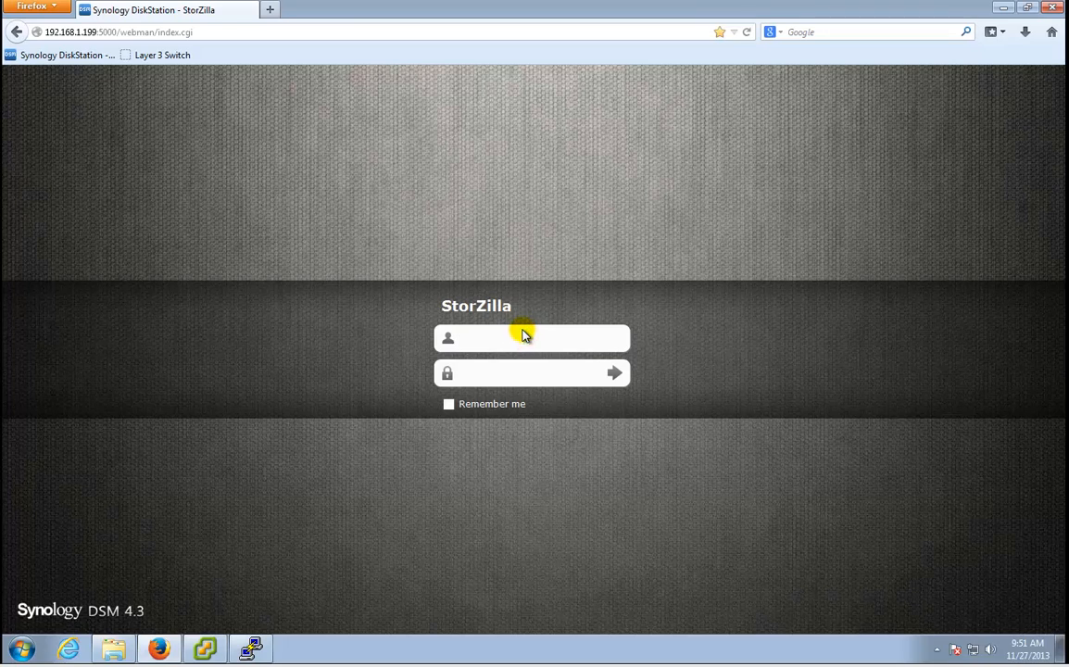
text(vlogik)
key(Tab)
text(**************)
key(Return)
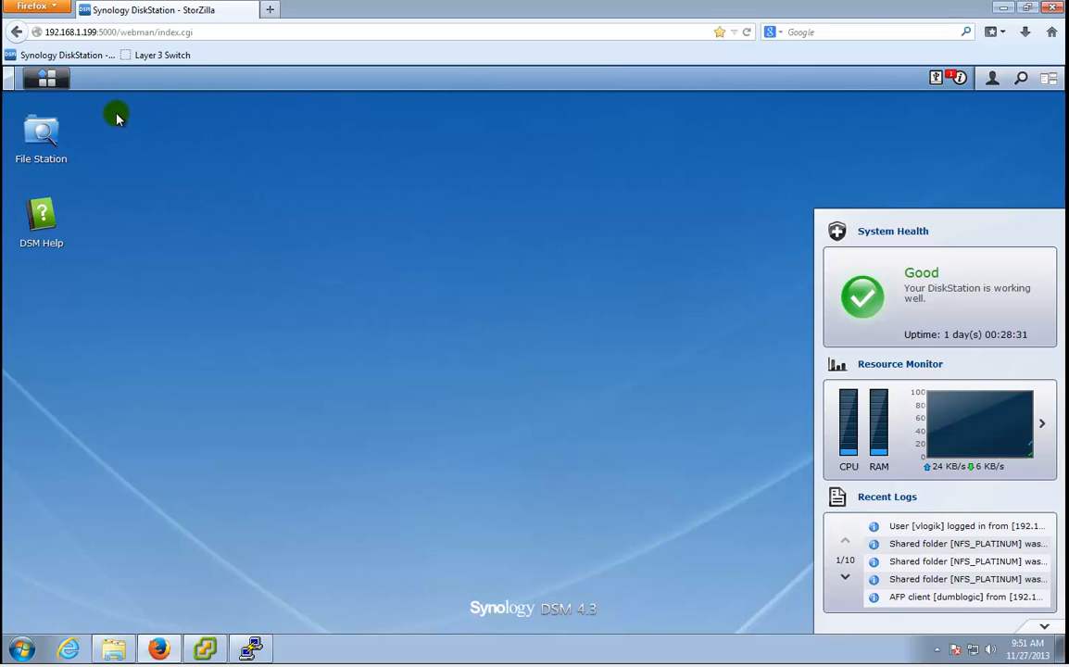
Check Volume 2 (RAID 0, 460.59 GB) in Storage Manager, then close it.
click(47, 80)
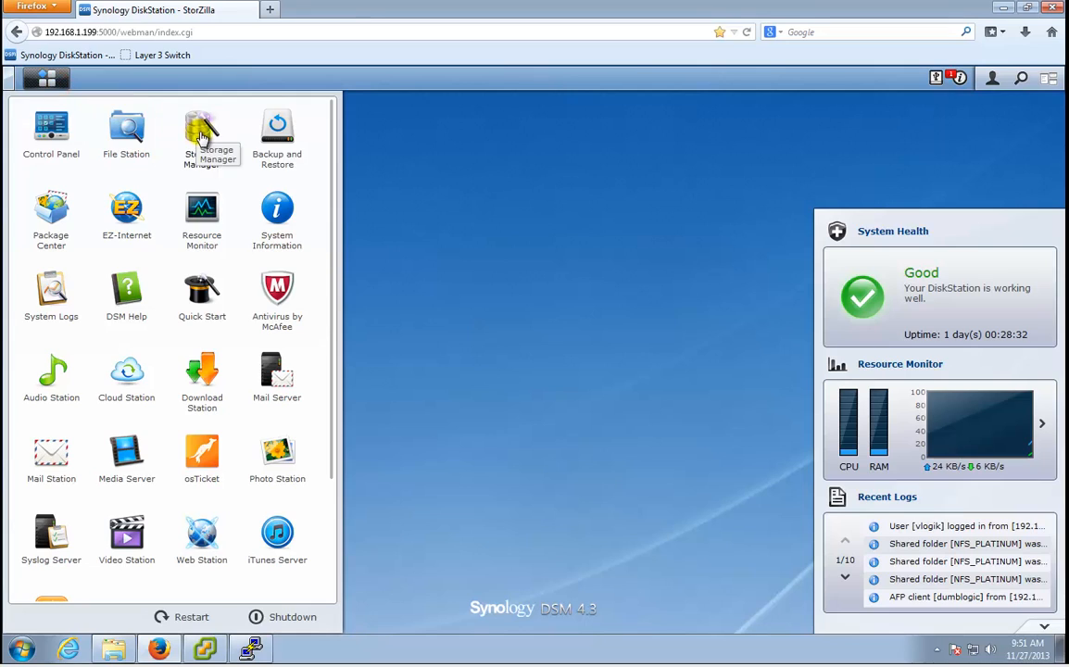
click(201, 135)
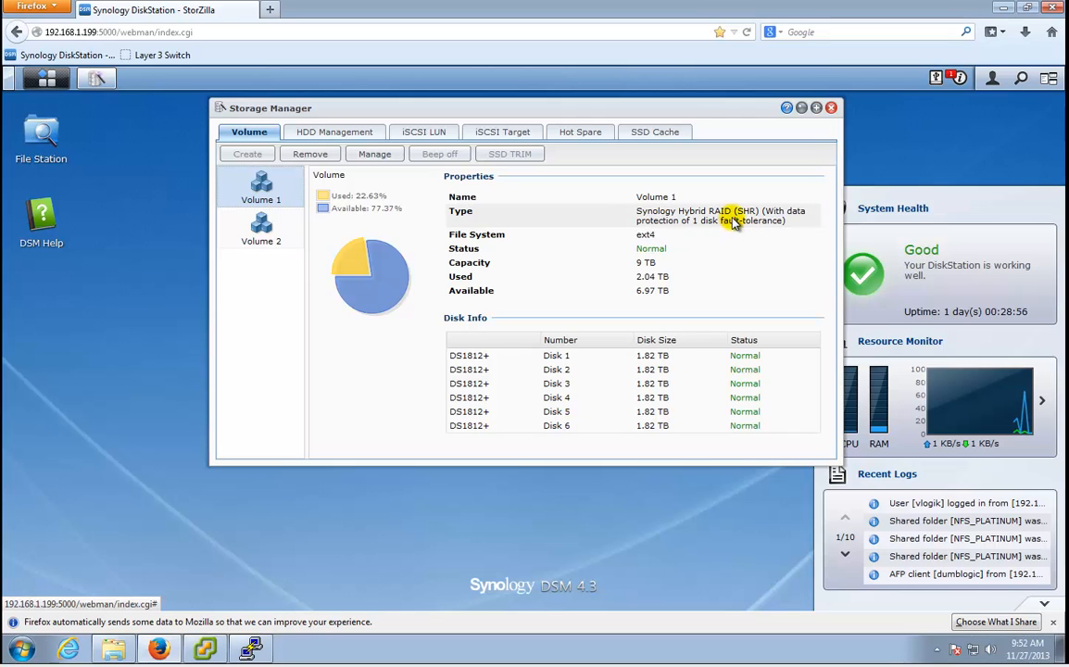
click(283, 236)
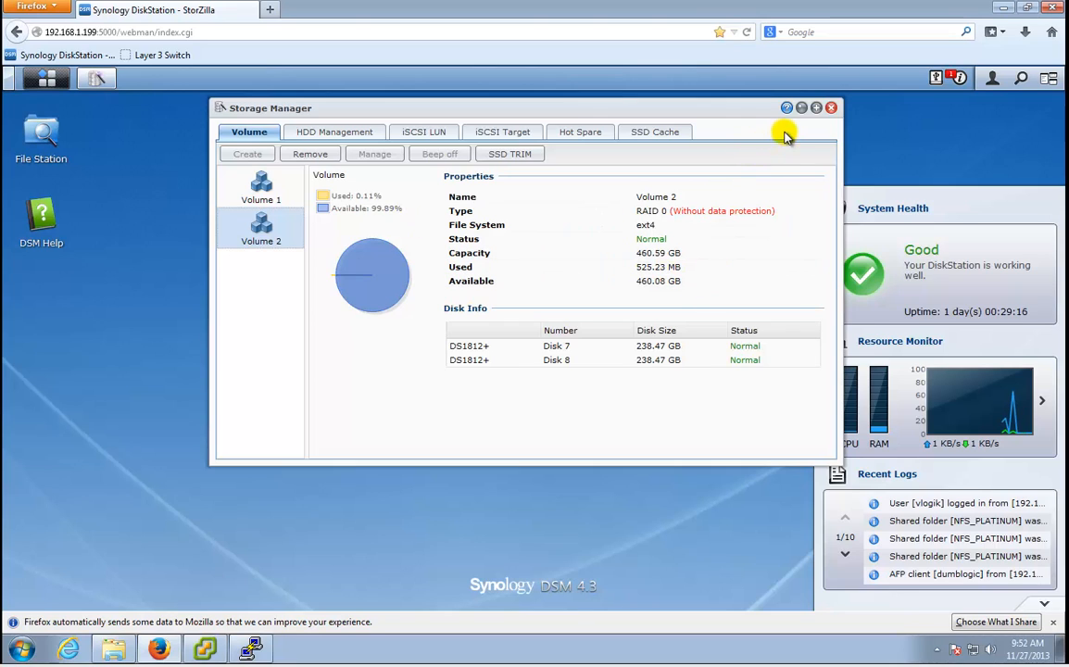
click(831, 108)
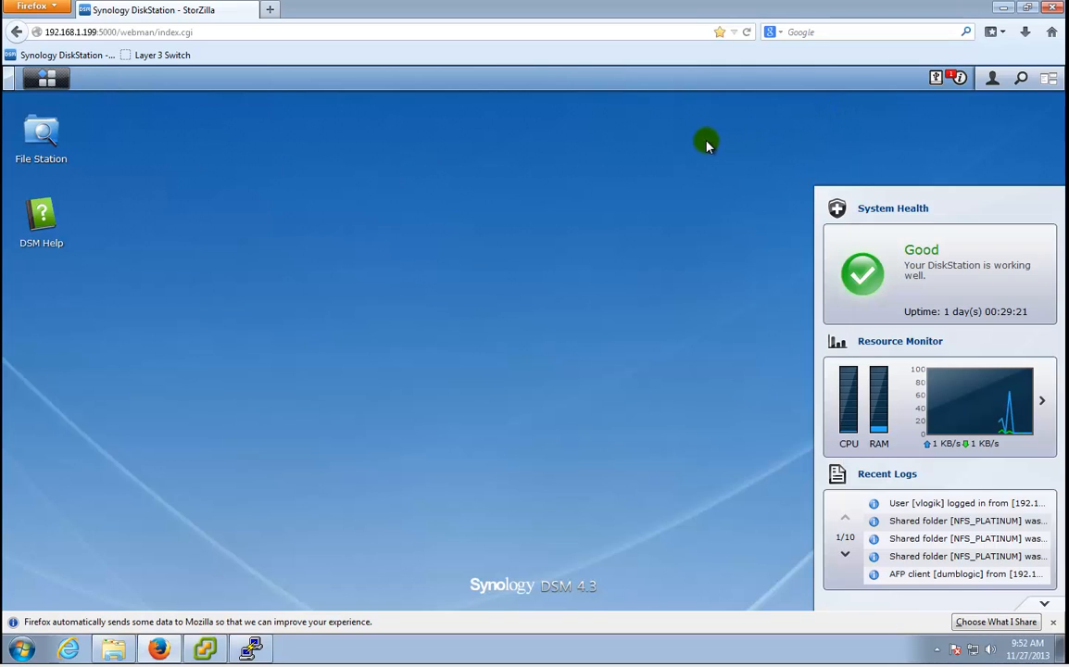
Open the Shared Folder settings in DSM Control Panel.
click(48, 82)
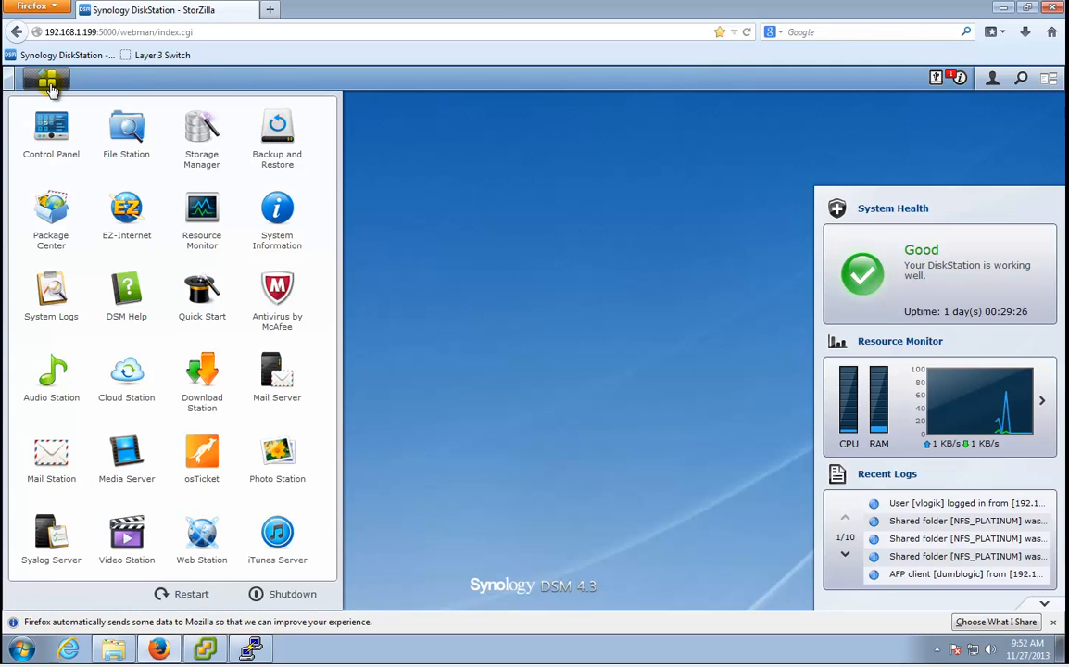
click(53, 137)
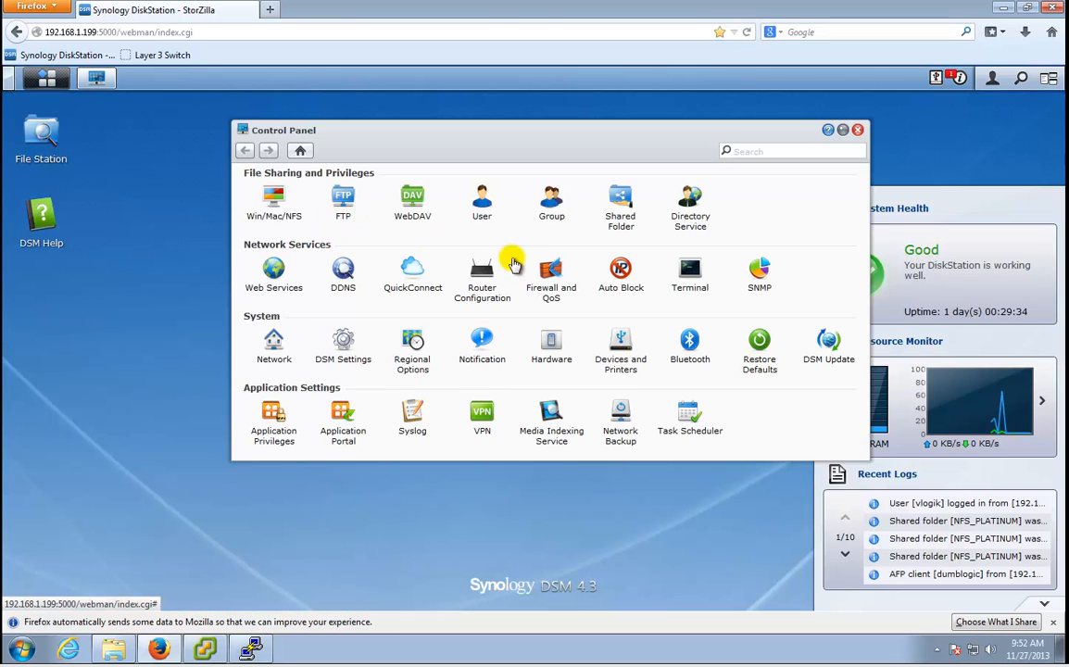
click(619, 197)
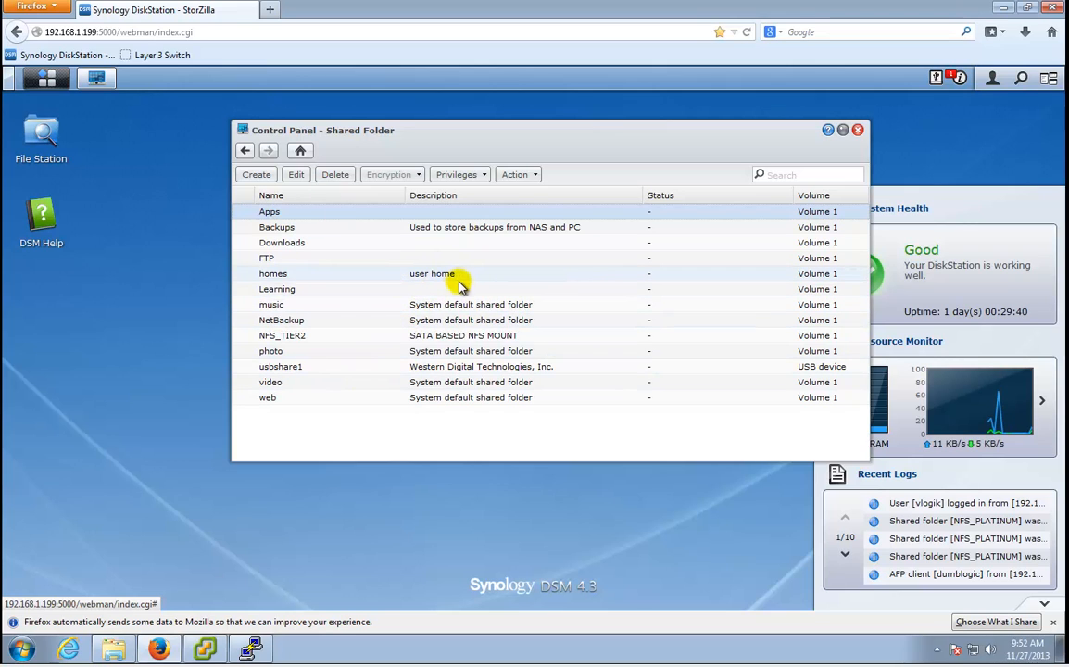
Review NFS_TIER2's settings without changes, then start creating a new shared folder.
click(308, 339)
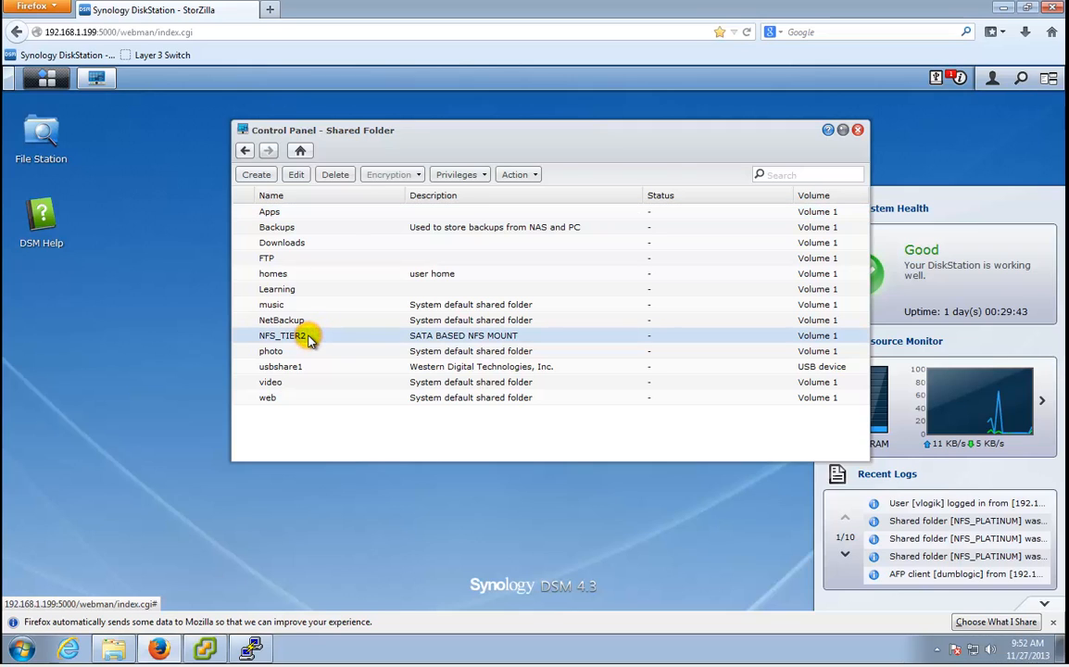
right_click(463, 341)
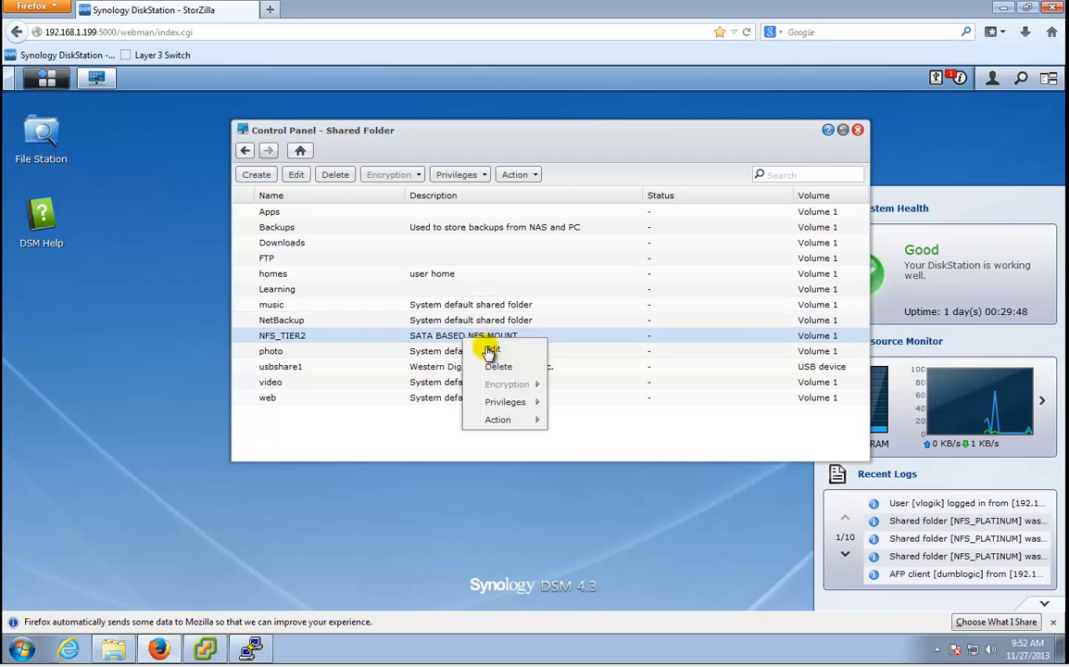
click(489, 351)
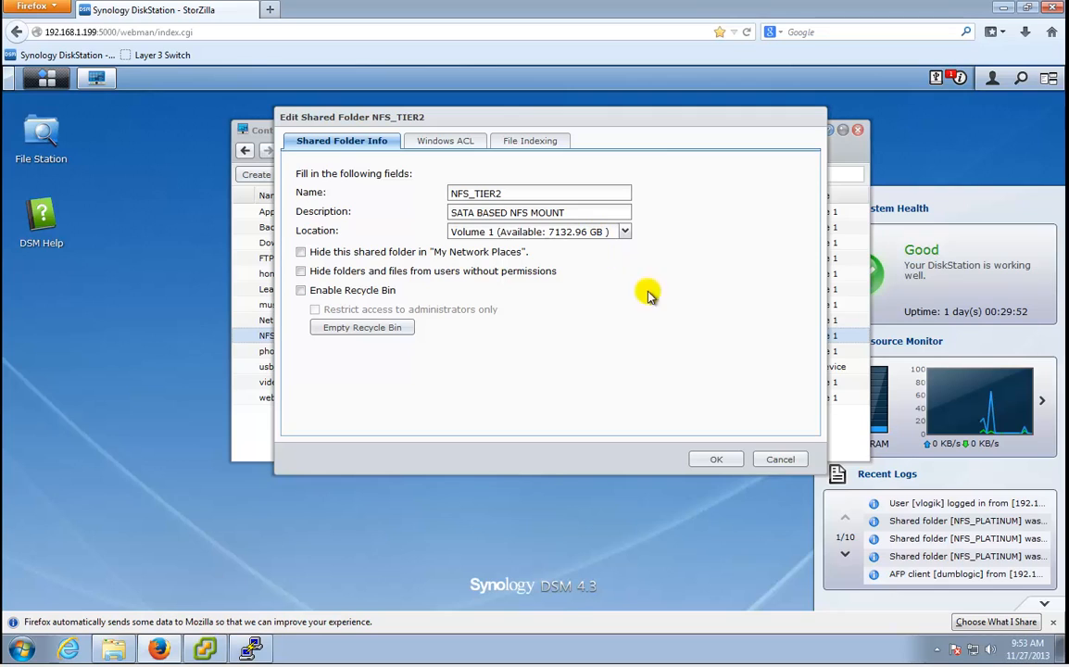
click(783, 460)
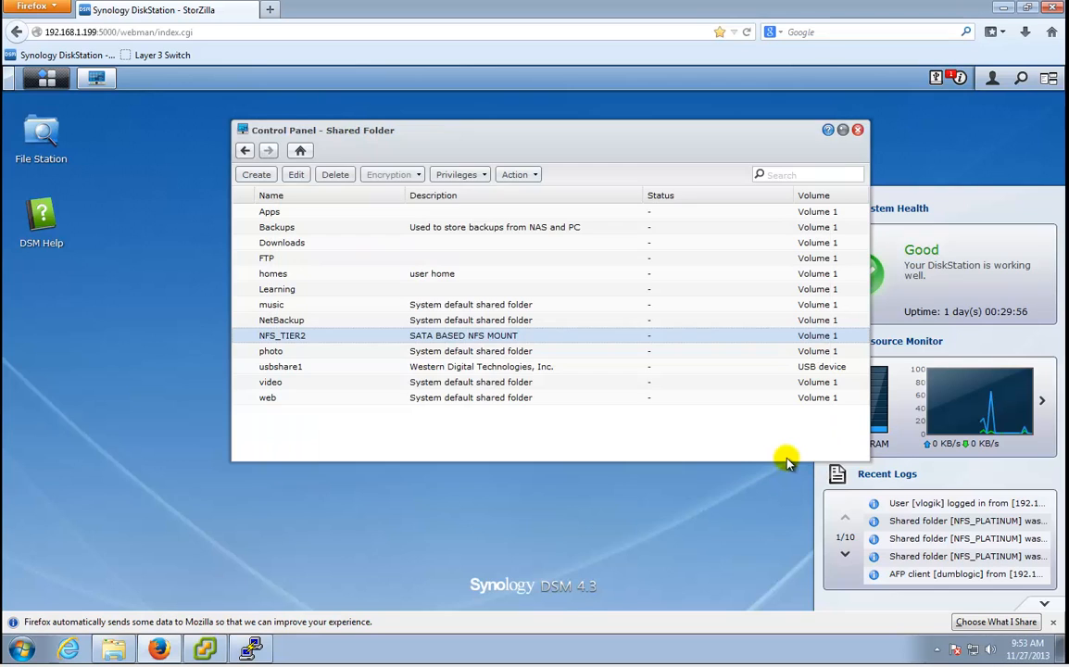
click(263, 179)
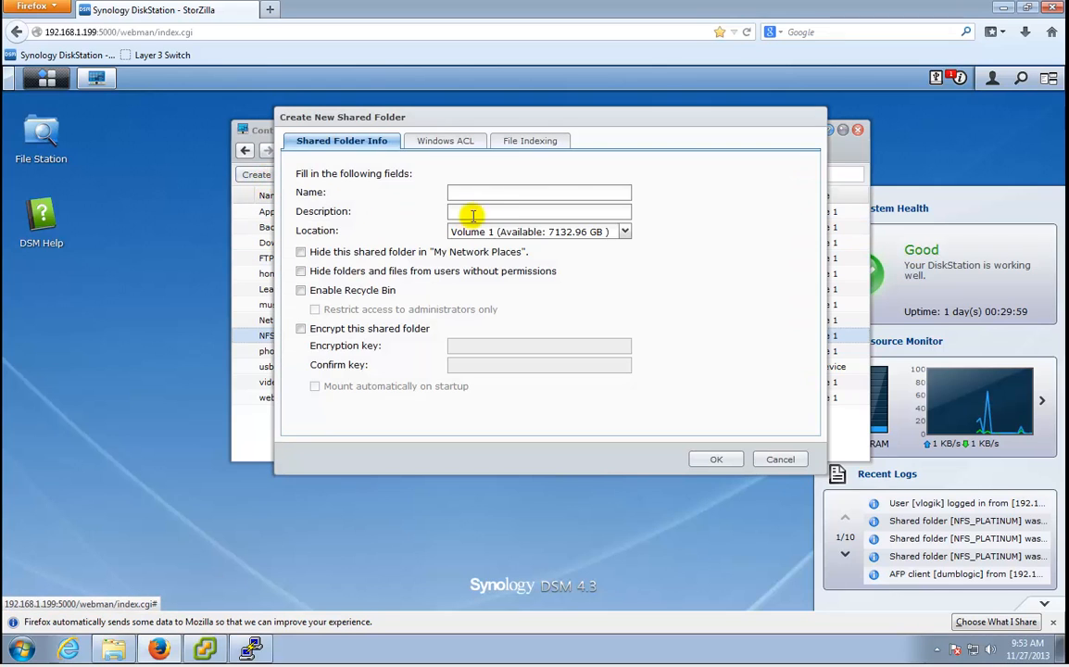
Create shared folder NFS_PLATINUM, described 'NFS Mount on SSD', on Volume 2.
click(500, 192)
text(NF)
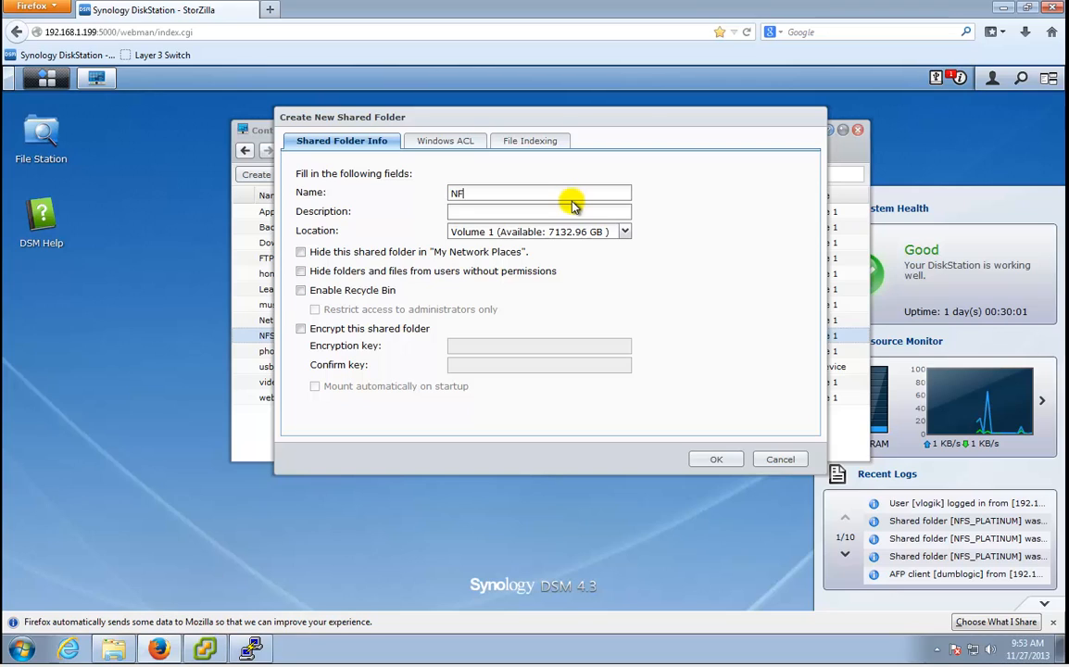
text(S_P)
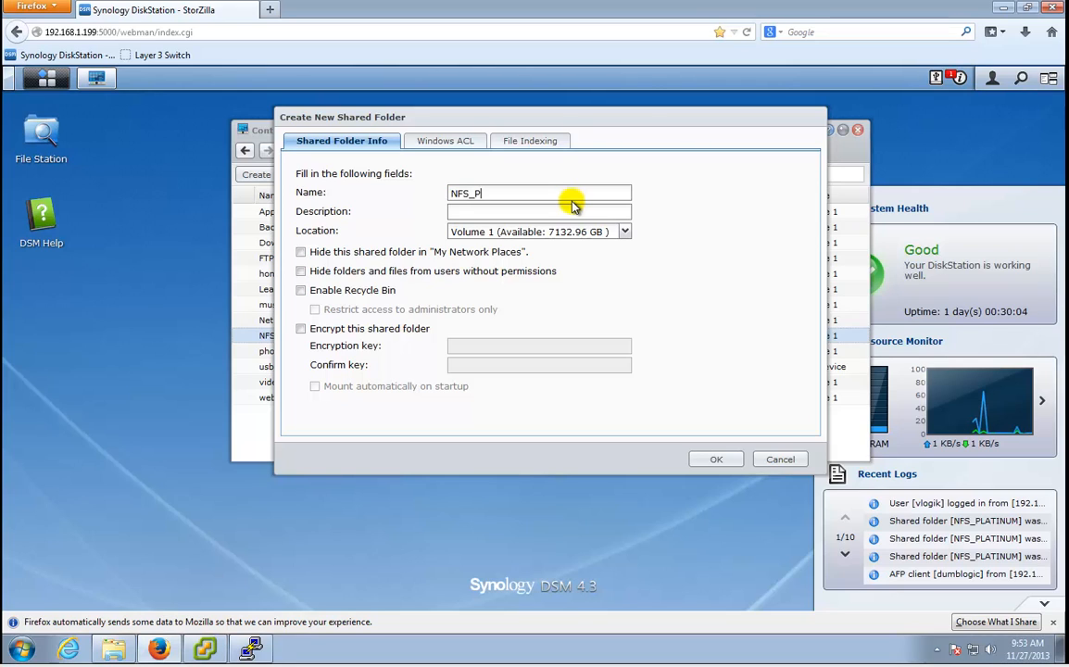
text(LATINUM)
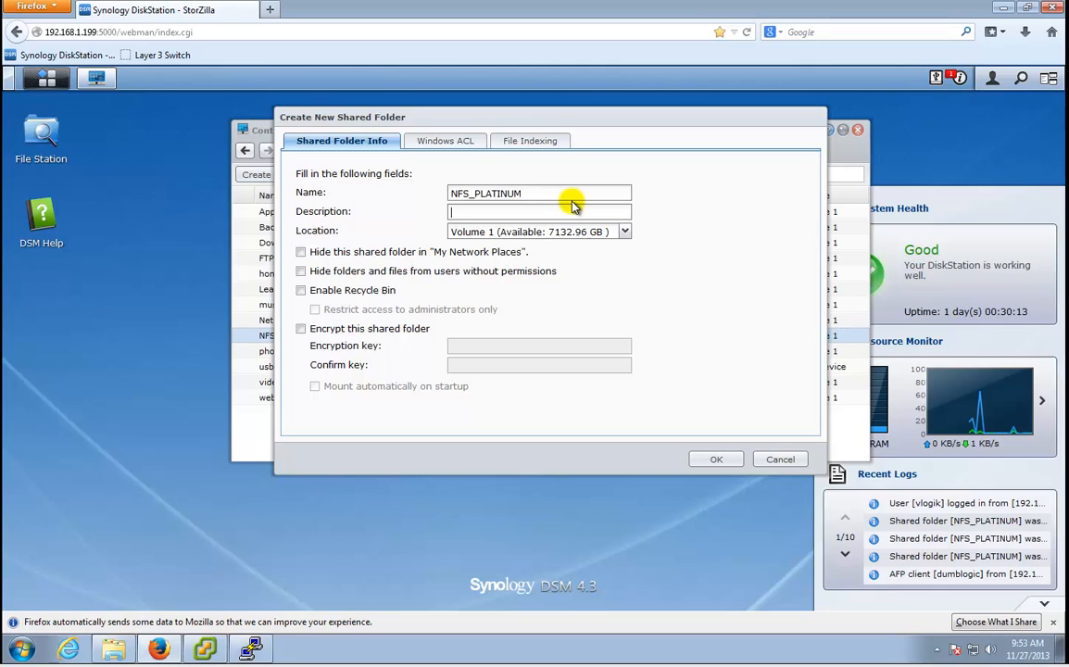
text(NFS Mount on SSD)
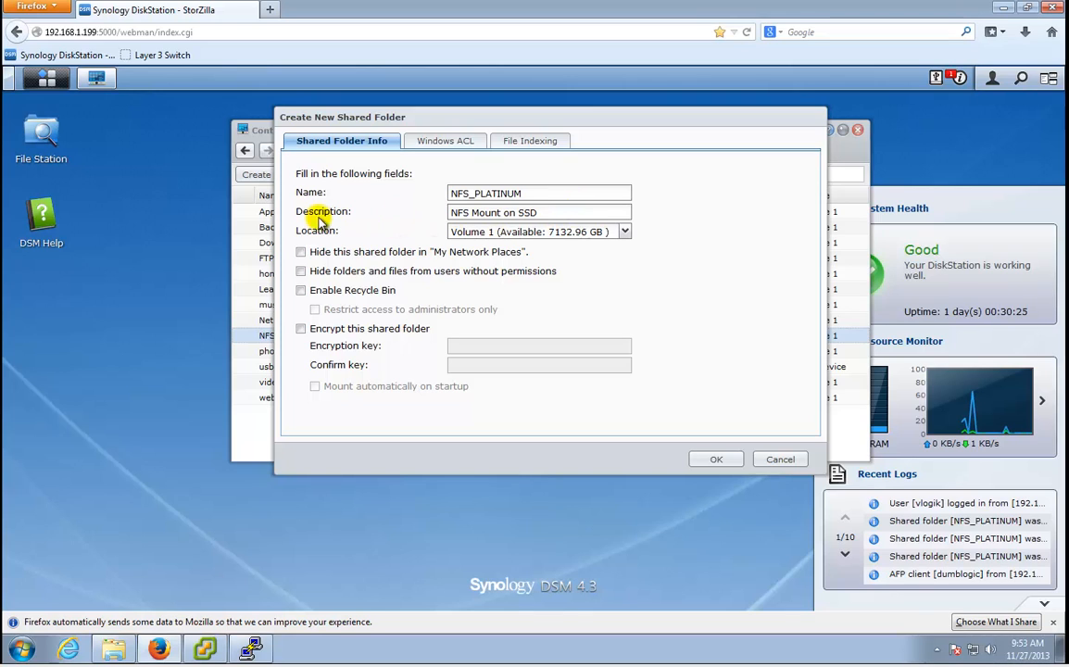
click(543, 238)
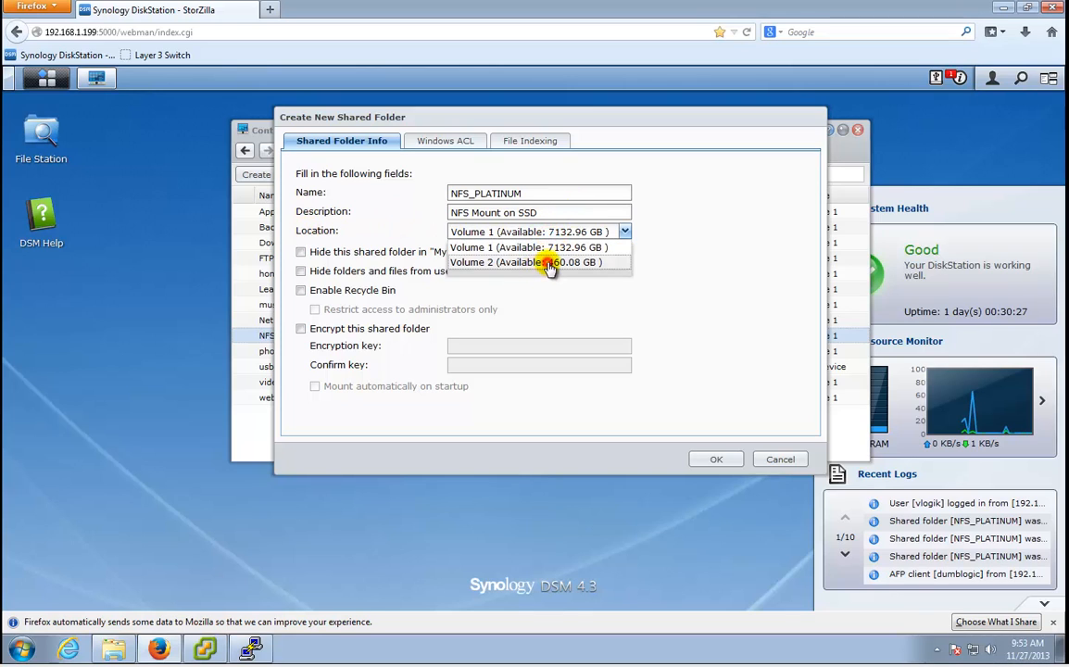
click(547, 263)
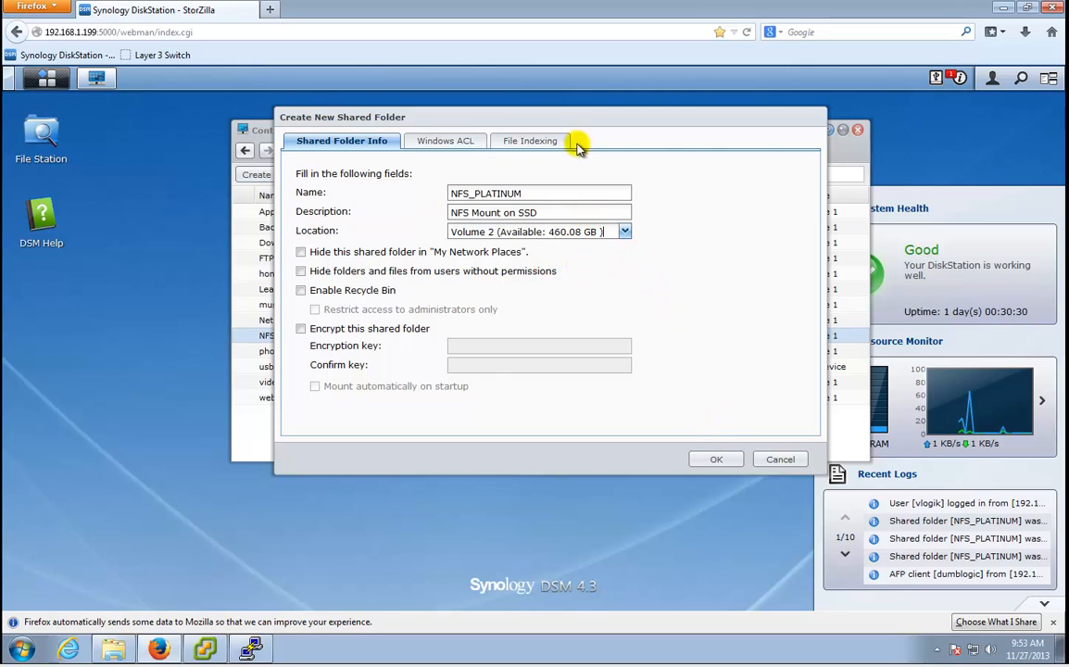
click(718, 457)
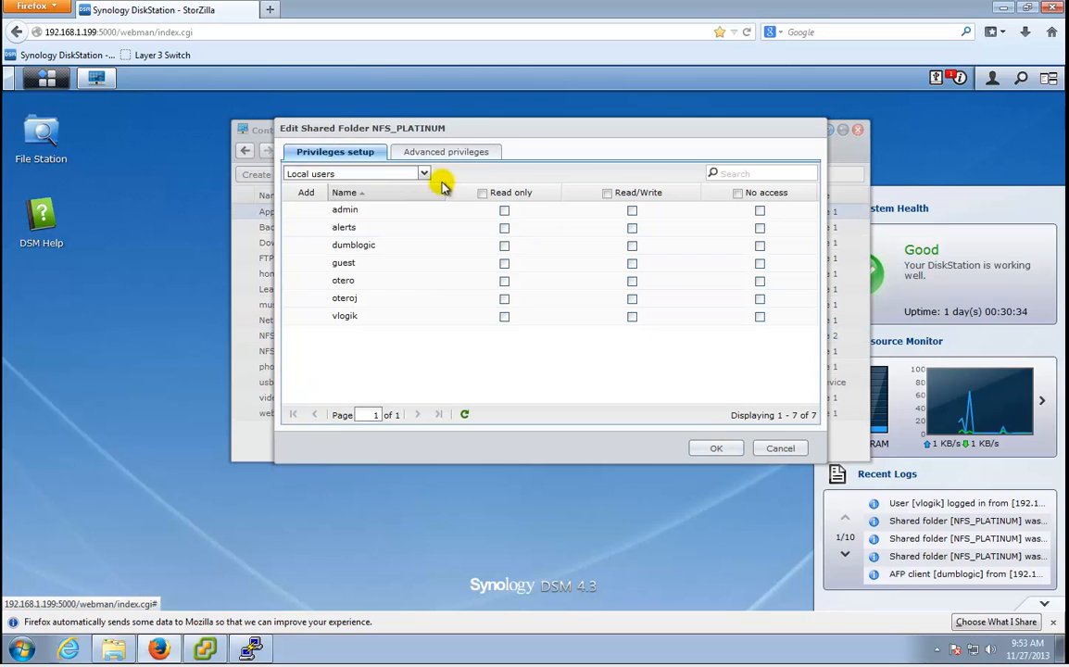
Accept NFS_PLATINUM's user privileges without granting any.
click(431, 150)
click(355, 153)
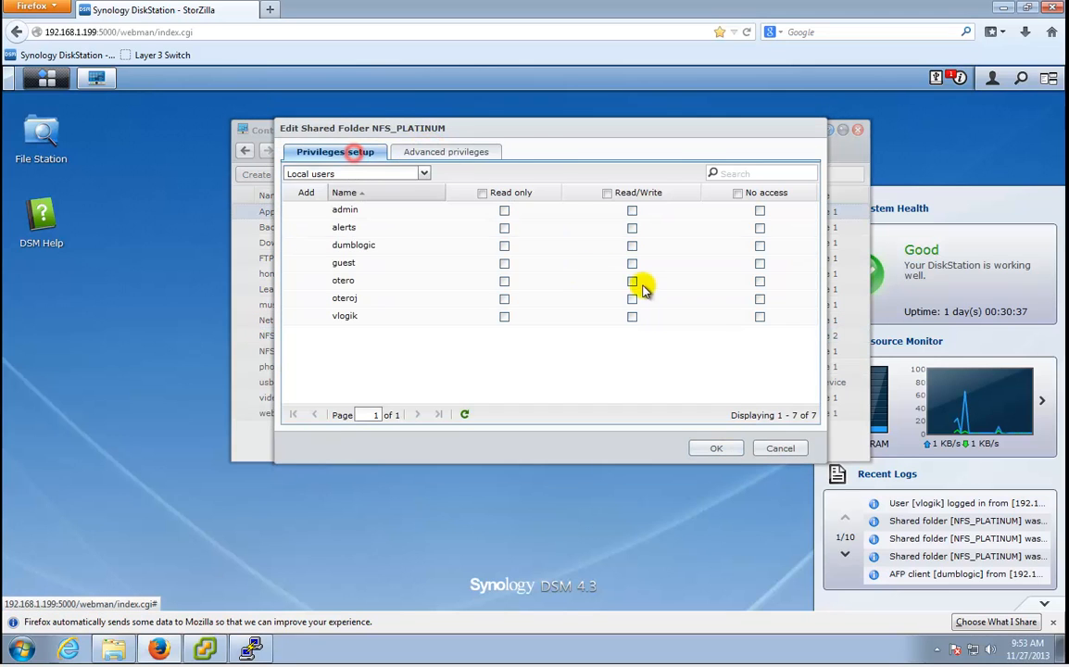
click(732, 449)
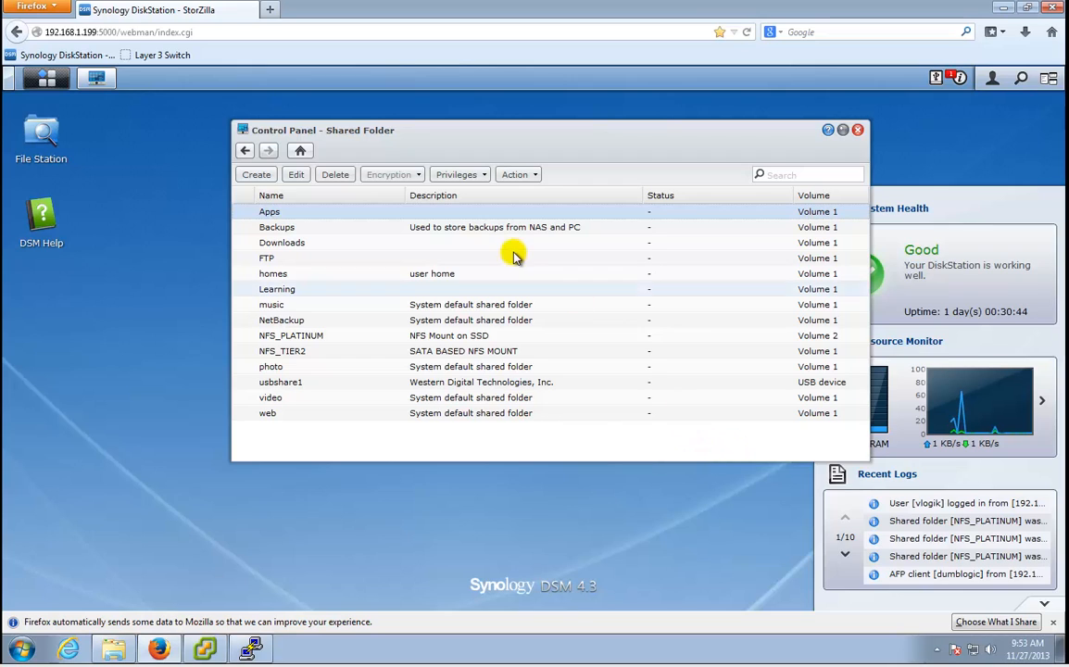
Open NFS Privileges for the NFS_PLATINUM shared folder and start a new access rule.
click(328, 339)
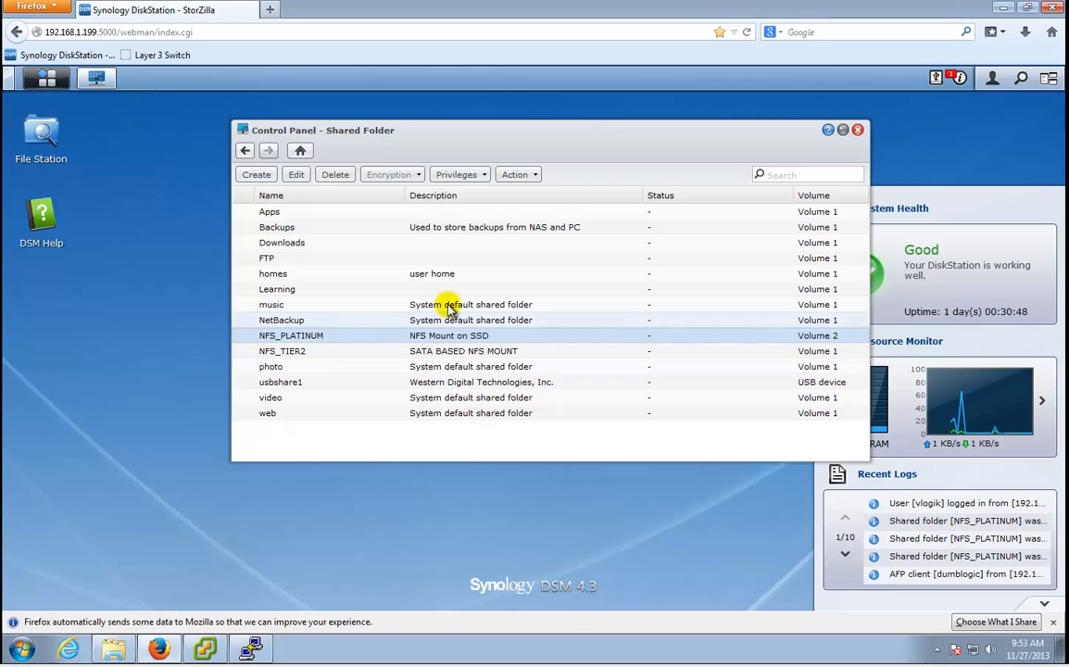
click(471, 177)
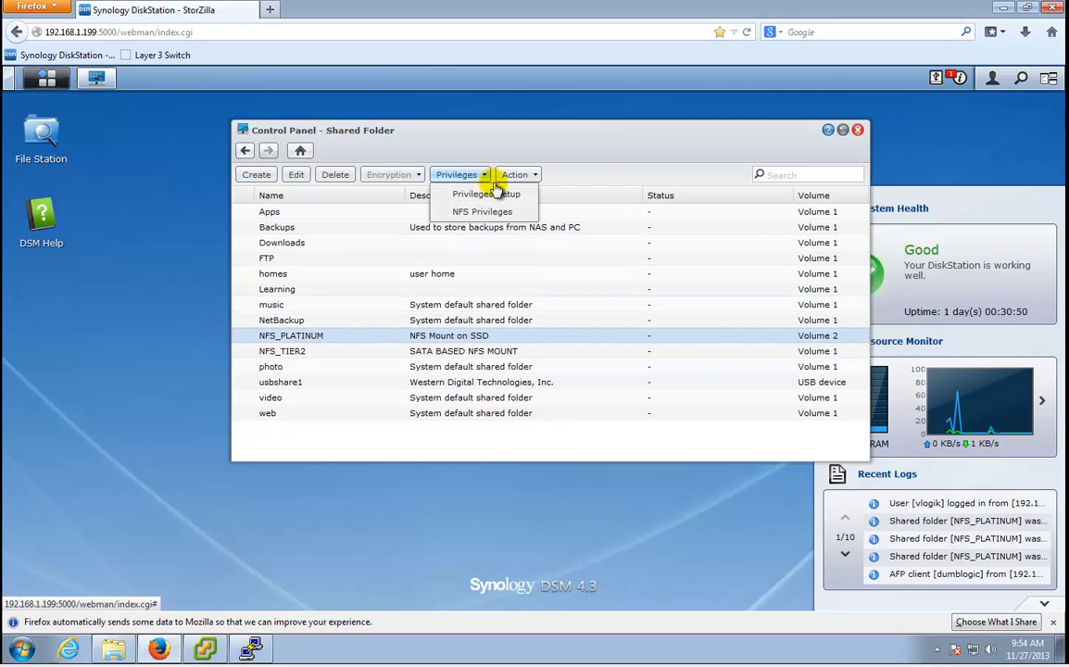
click(507, 216)
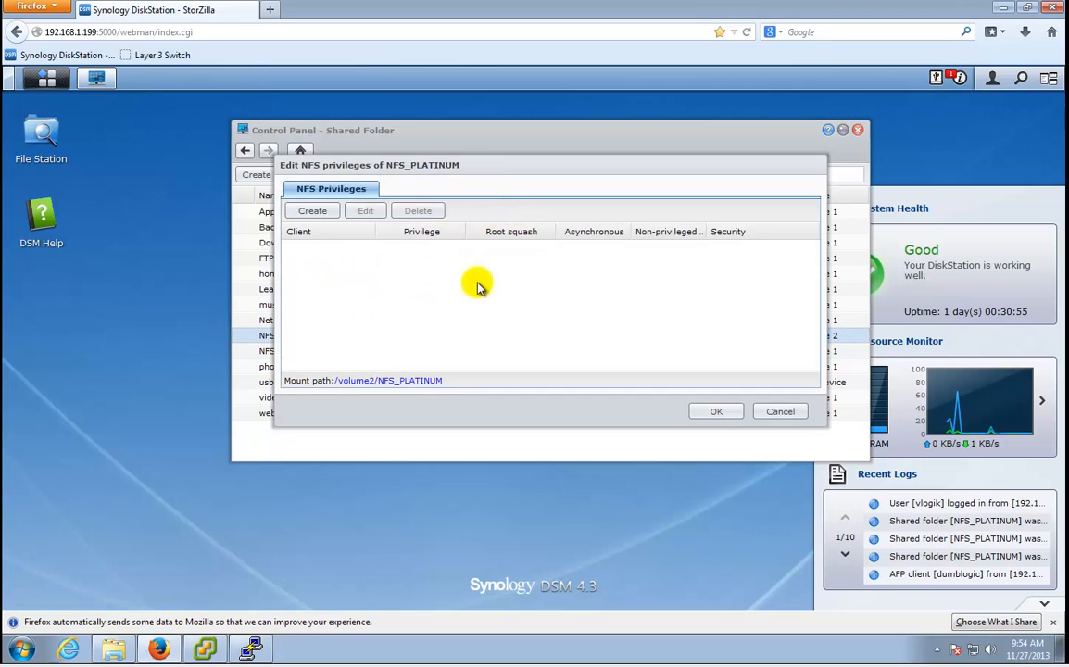
click(329, 214)
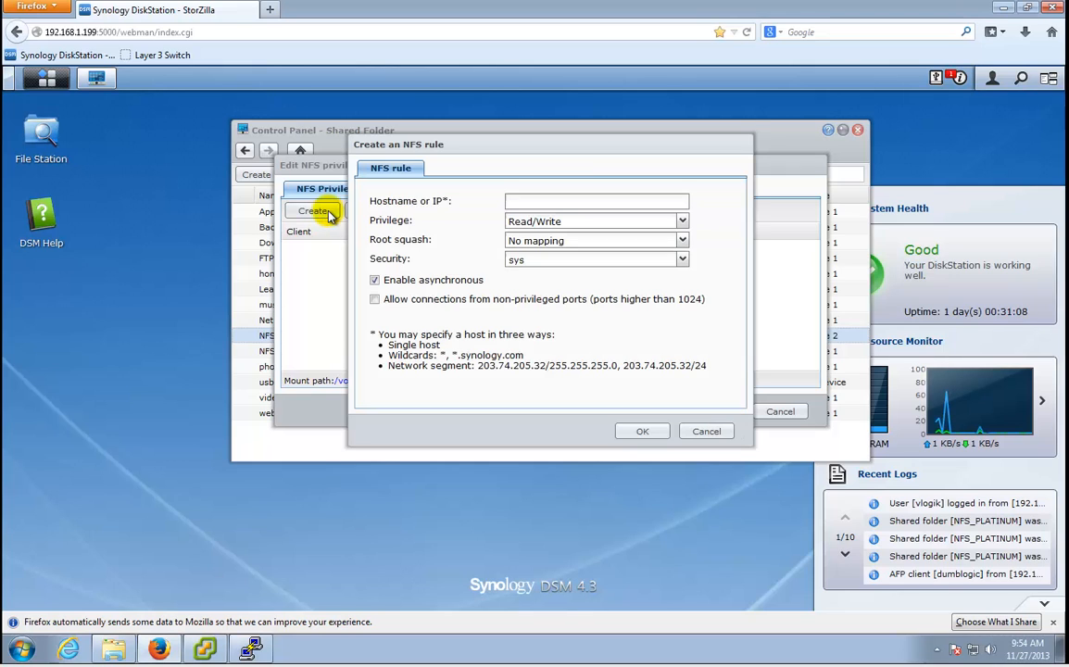
Enter 10.10.100.0/24 as the permitted host network in the new NFS rule.
click(578, 203)
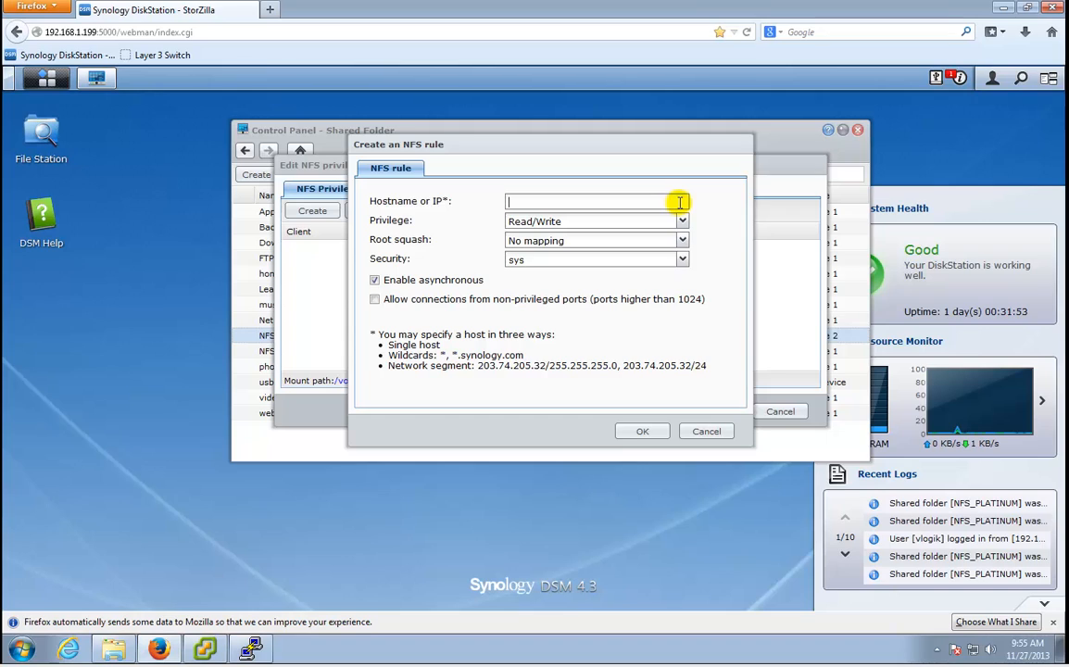
click(679, 203)
text(10.10.100.0/24)
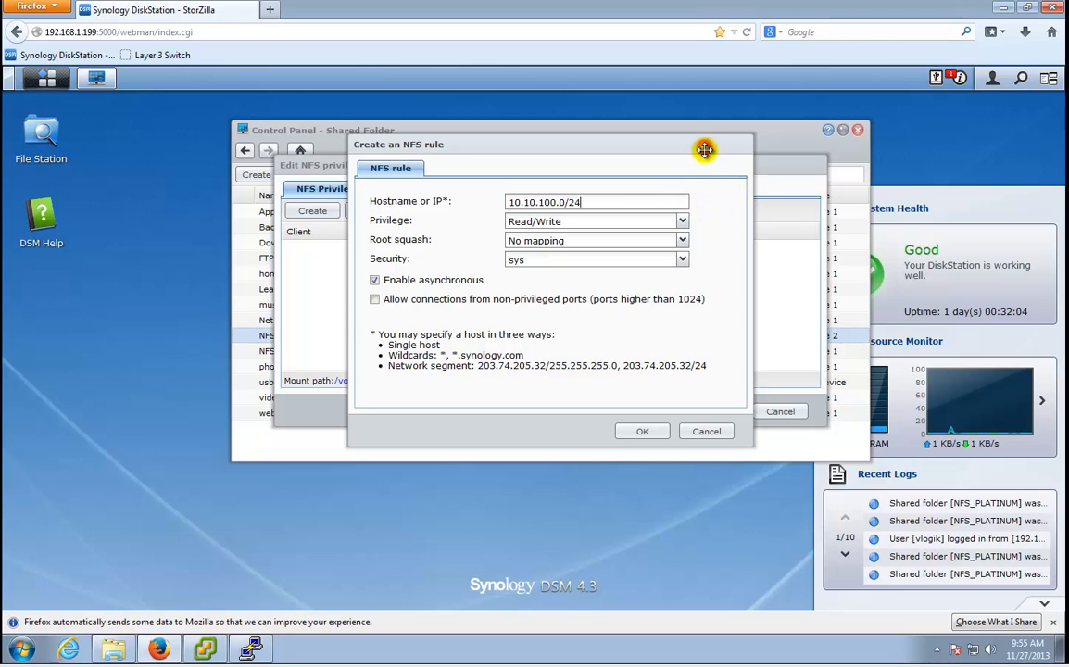
Set root squash to Map to admin, then save the rule and the NFS privileges.
drag(707, 160, 712, 212)
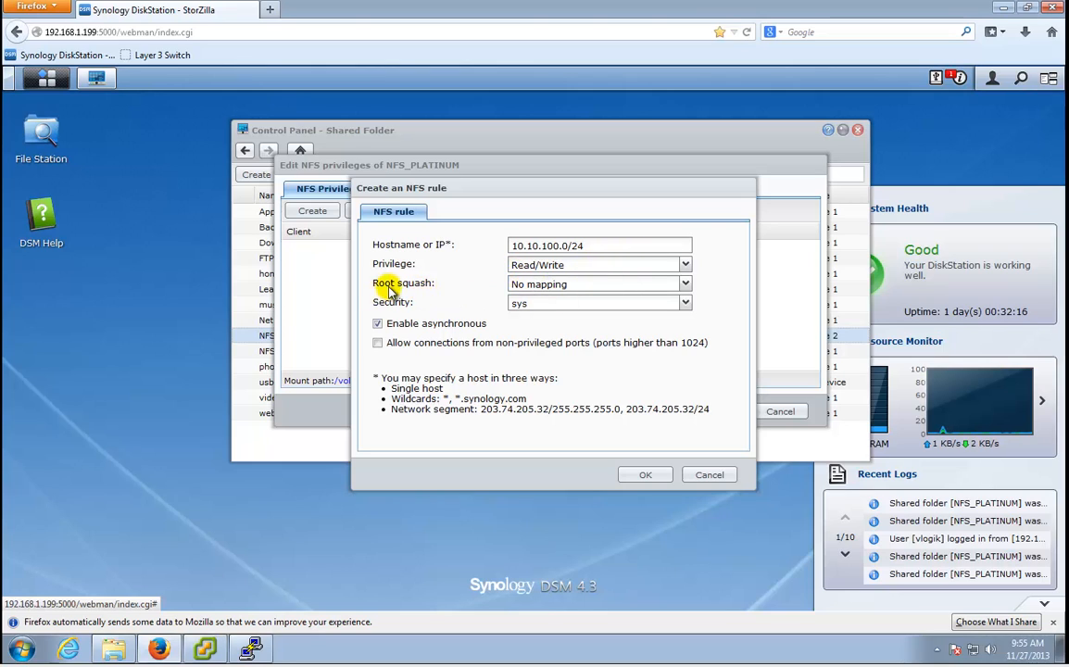
click(593, 285)
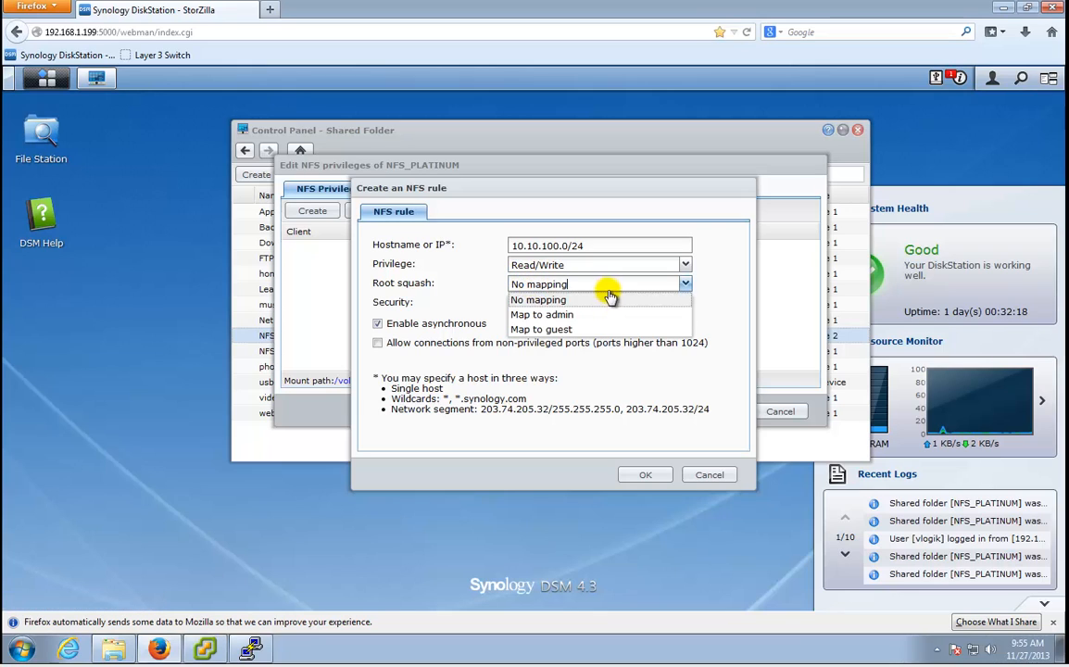
click(606, 313)
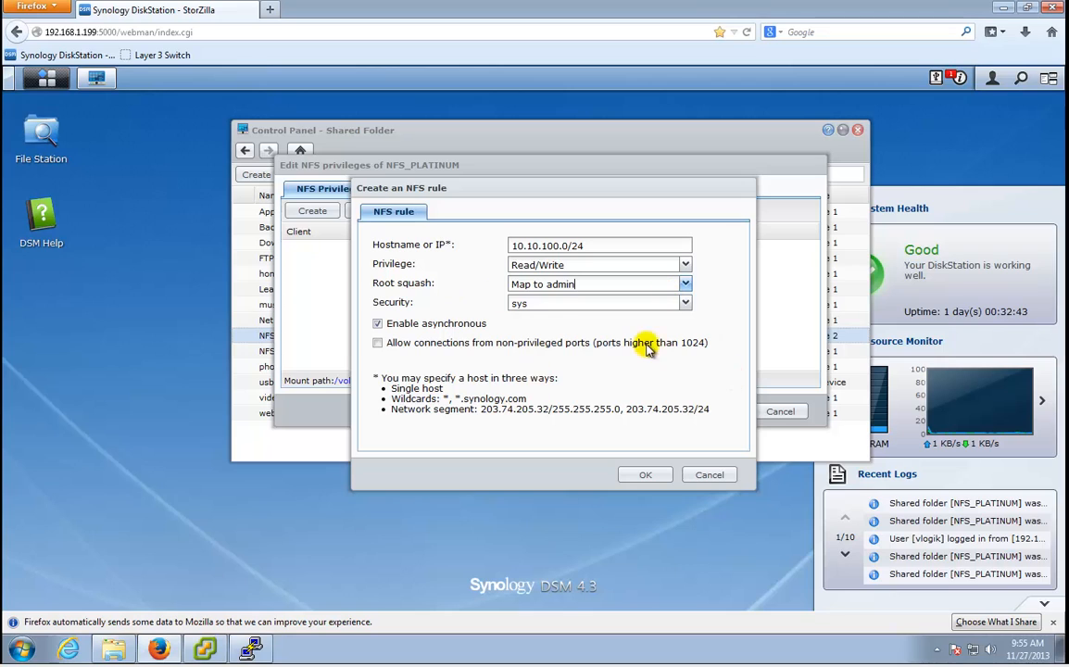
click(656, 478)
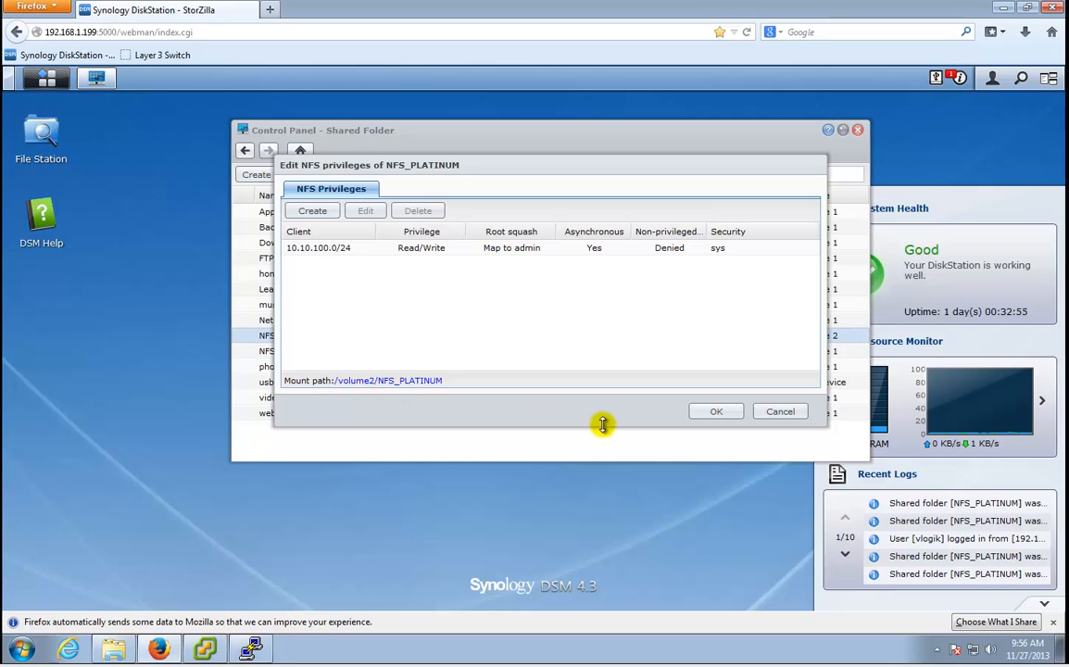
click(715, 411)
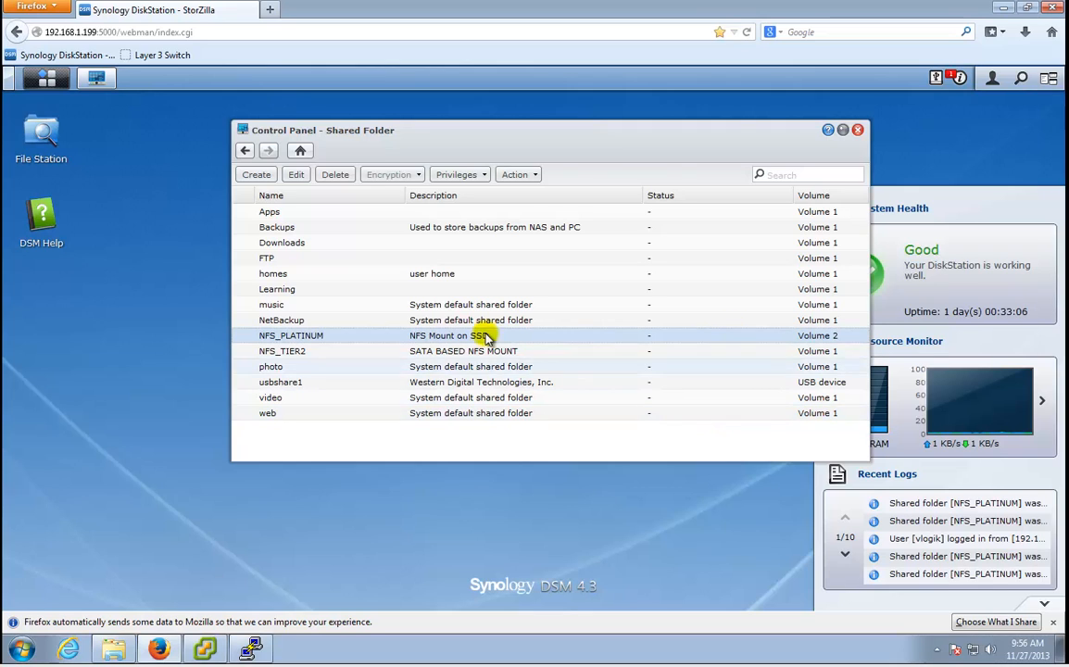
Minimize the browser, show the host's Storage configuration, and launch the Add Storage wizard.
click(999, 11)
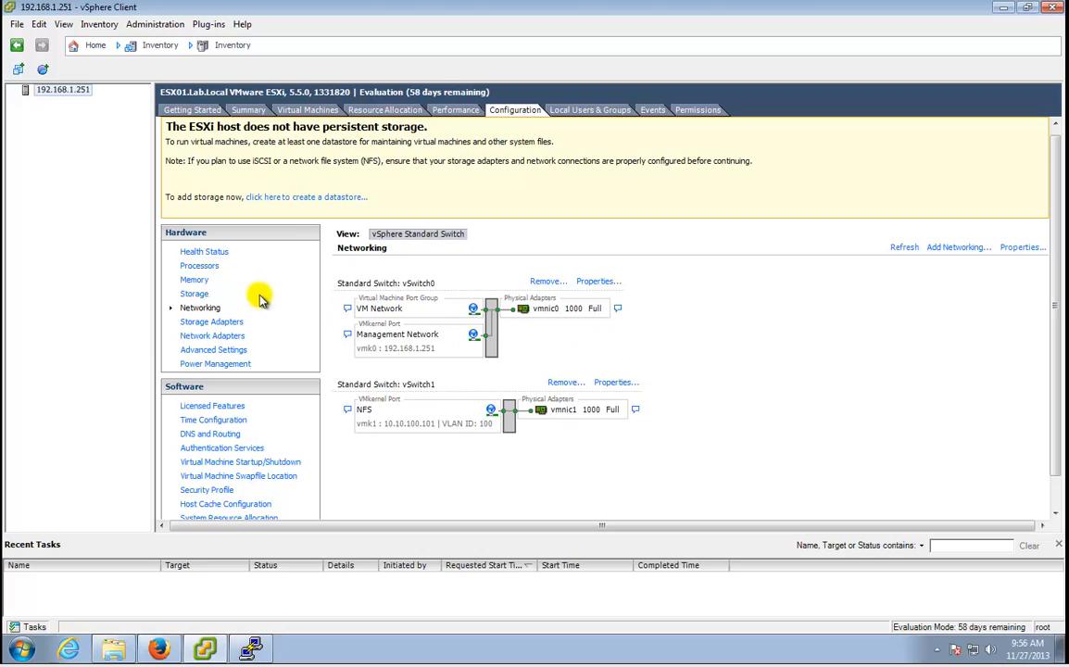
click(203, 298)
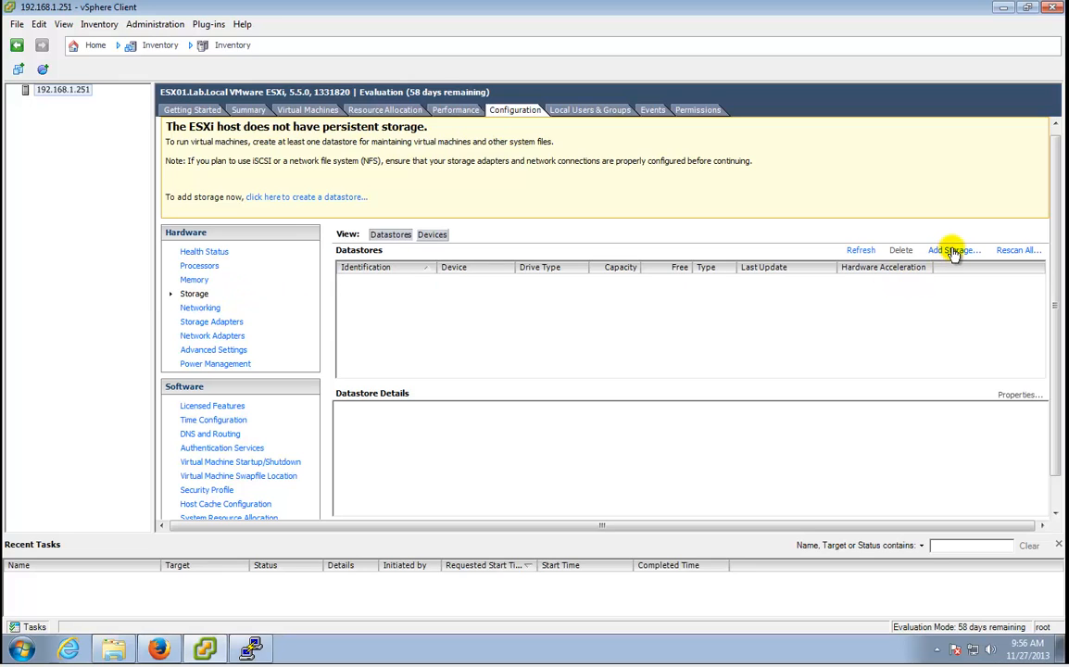
click(347, 201)
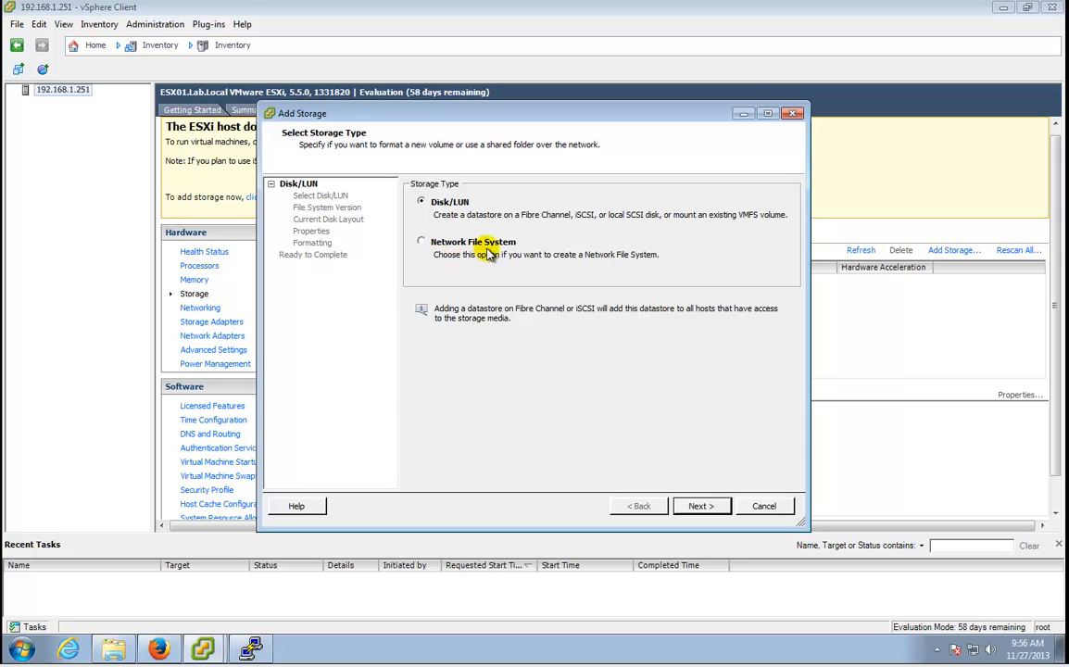
Choose Network File System as the datastore type and advance to the NFS location page.
click(455, 244)
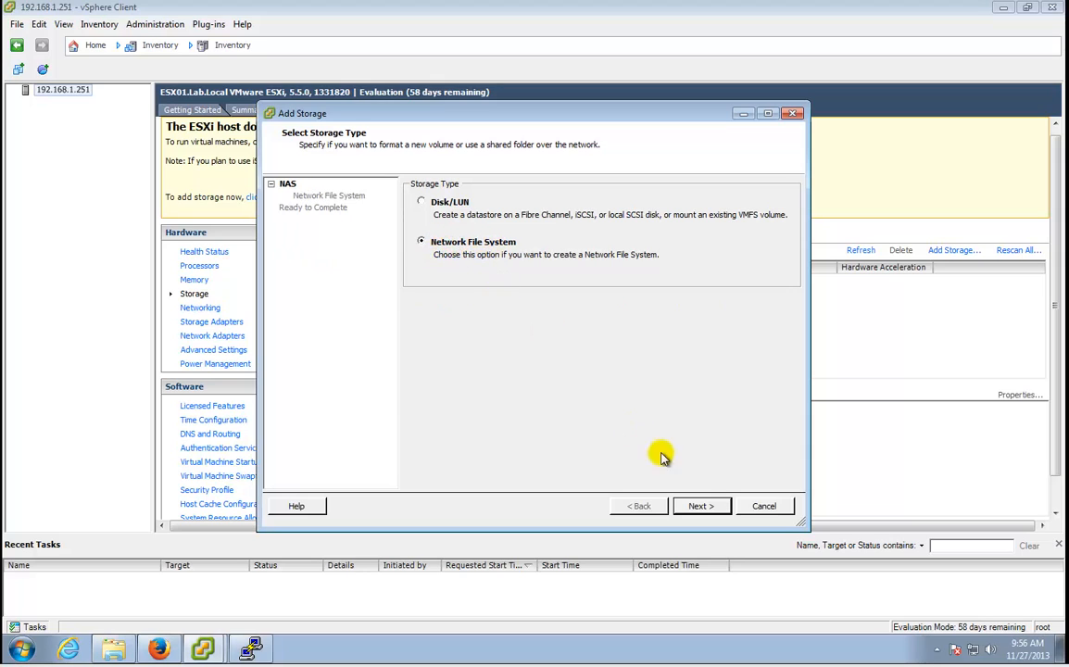
click(701, 505)
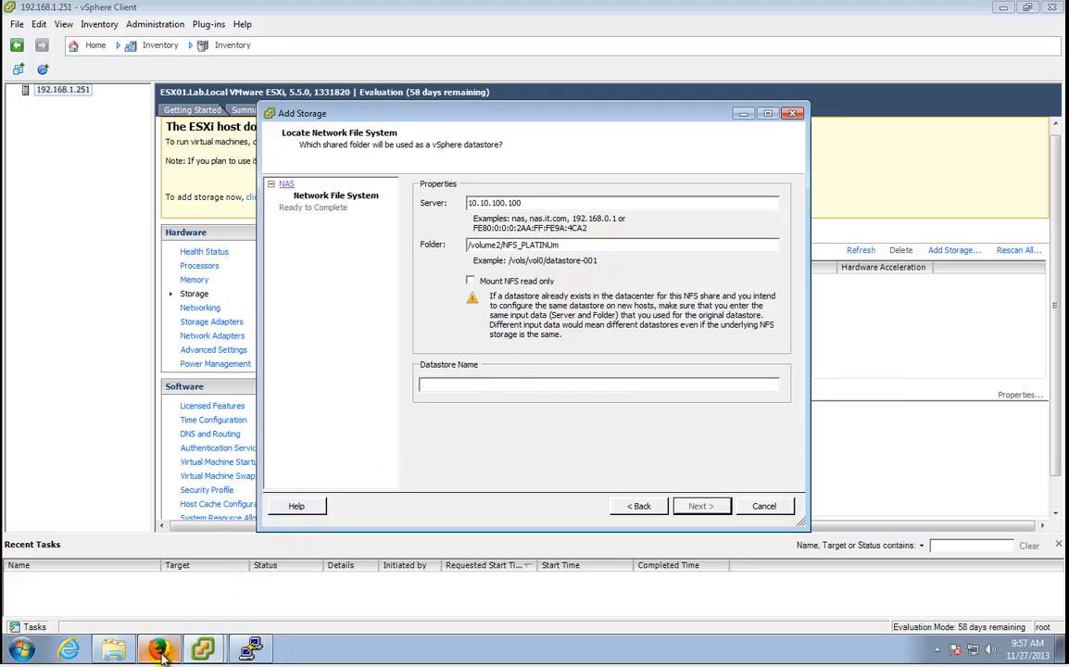
mouse_move(160, 651)
click(232, 596)
right_click(432, 341)
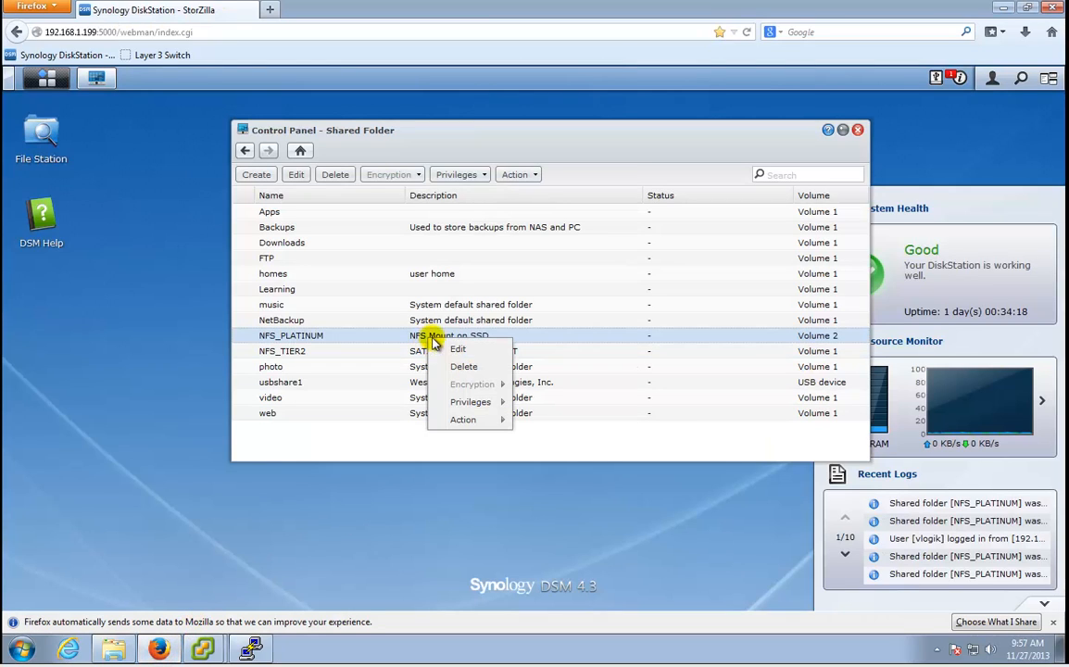
click(460, 174)
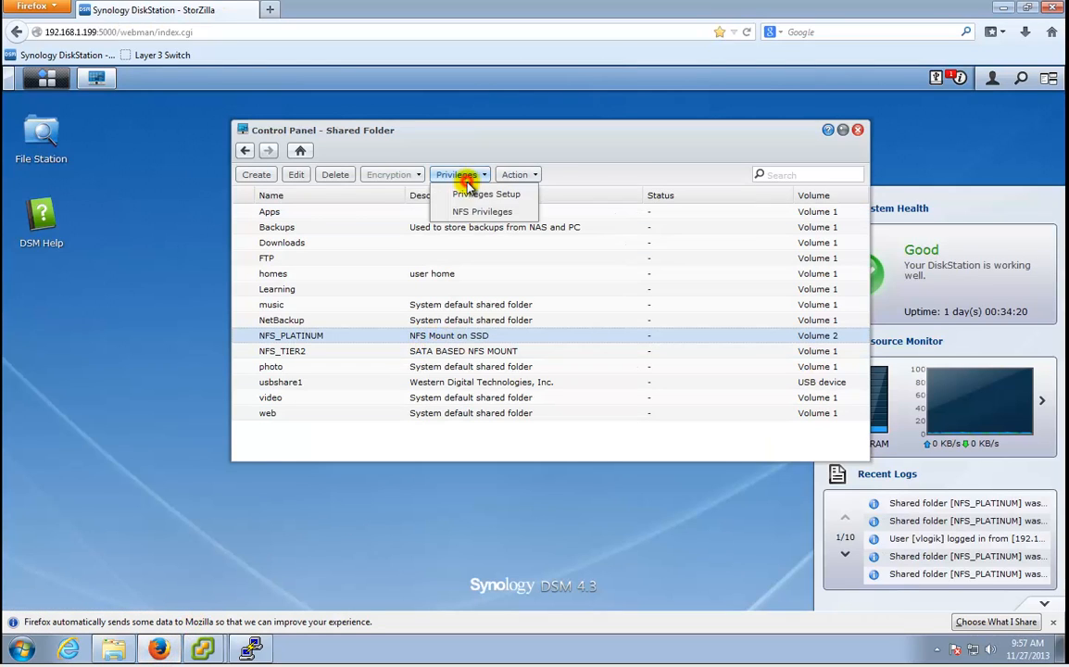
click(472, 217)
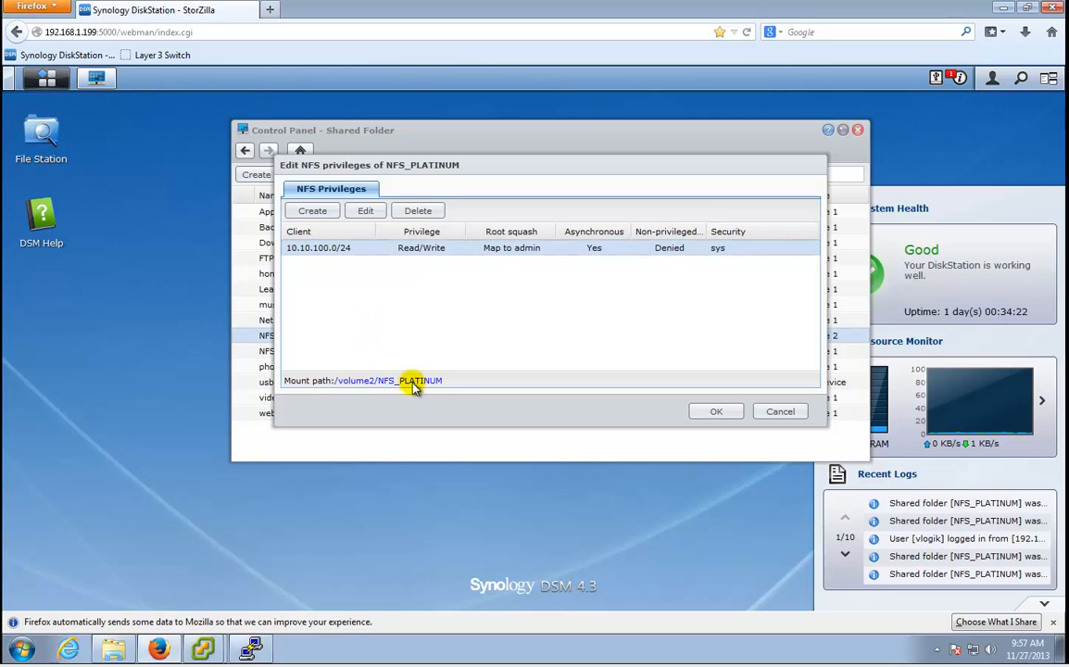
click(780, 411)
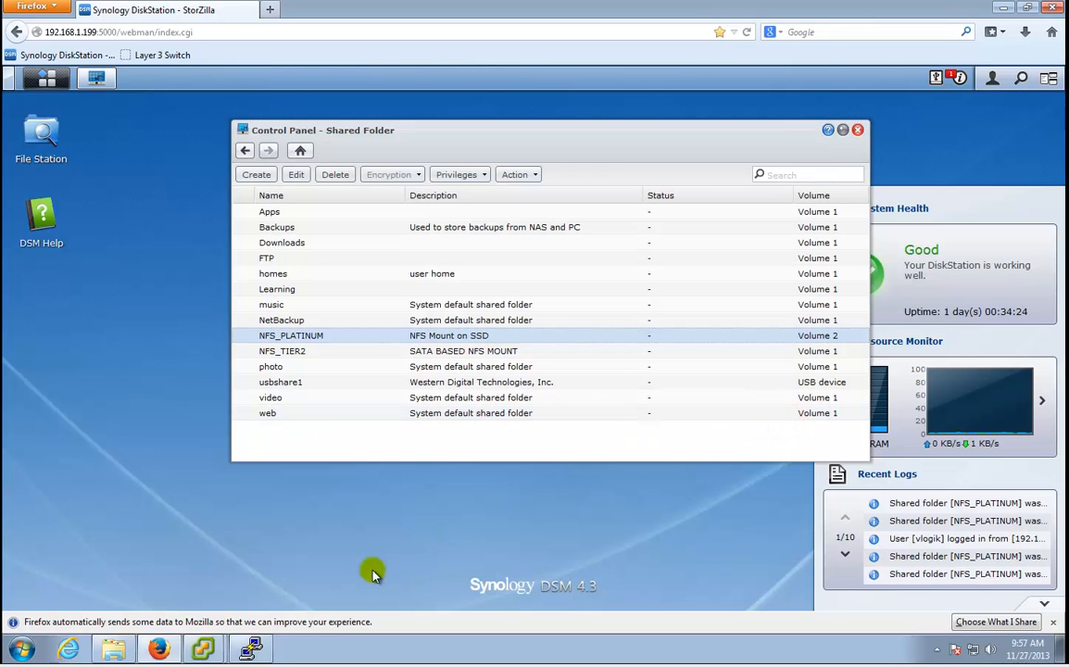
mouse_move(204, 647)
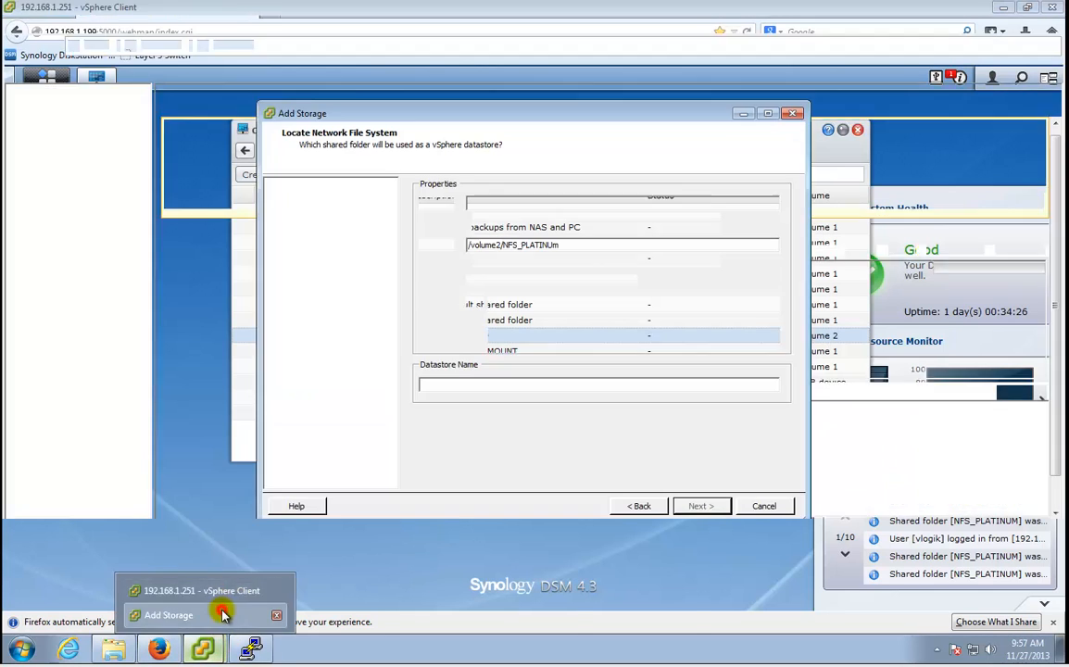
click(220, 613)
Name the datastore NFS_PLATINUM and finish the wizard; the NFS mount fails with an error.
click(510, 381)
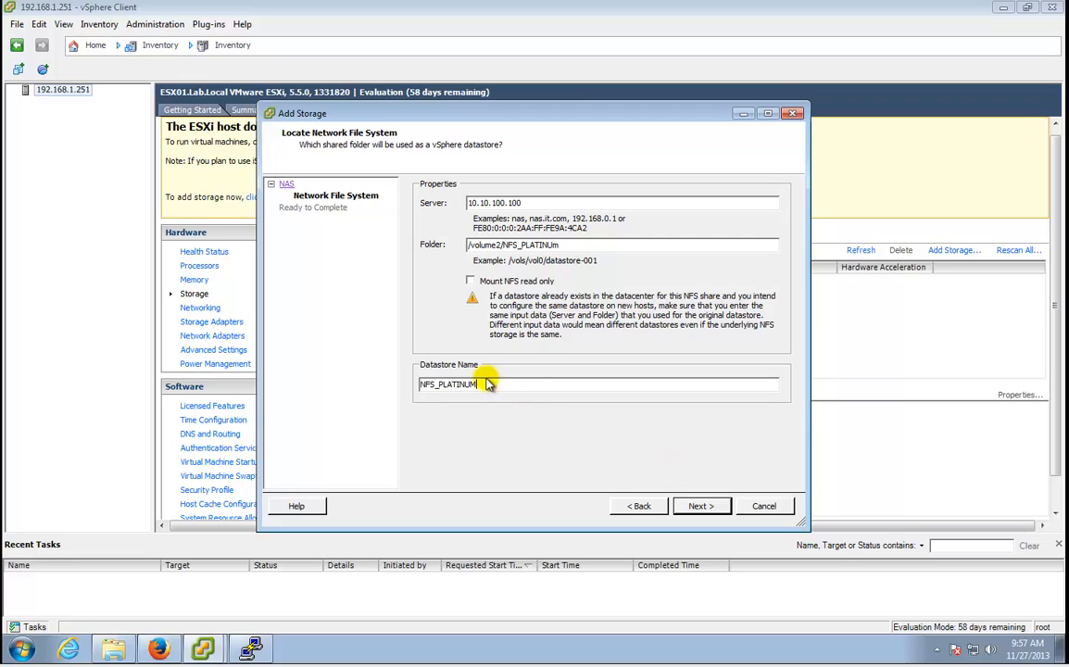
double_click(491, 379)
key(ctrl+c)
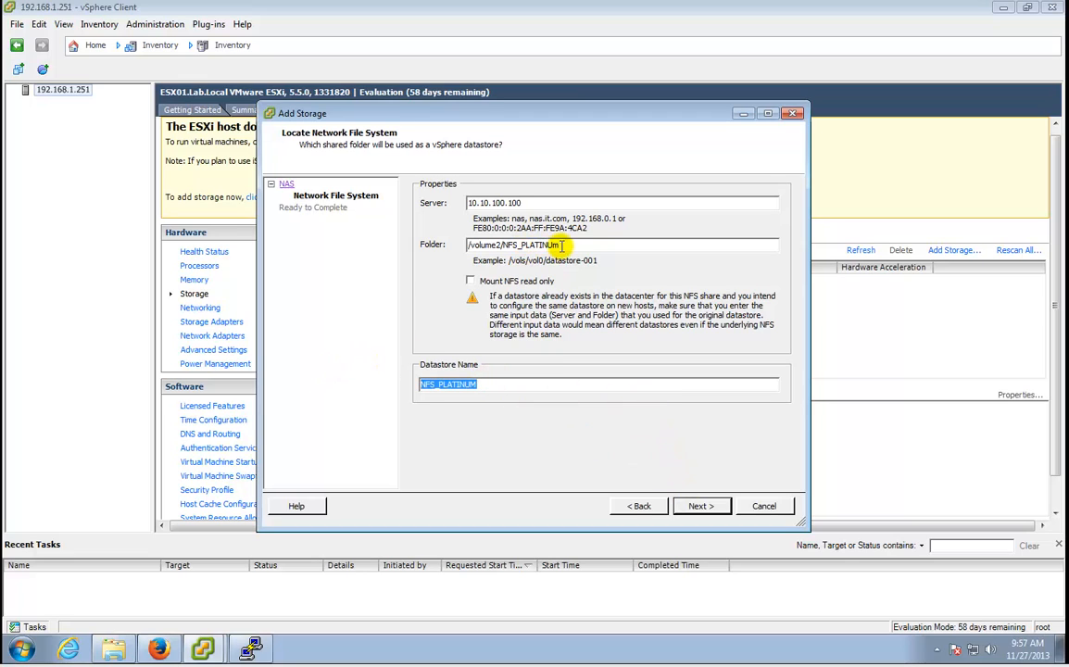
click(701, 506)
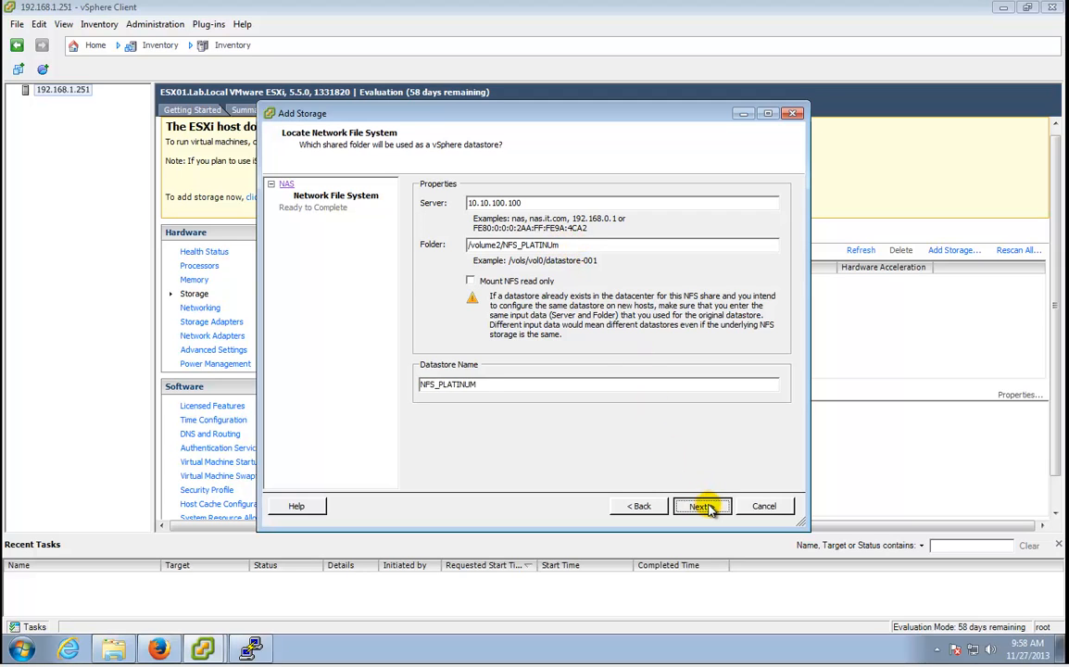
click(701, 506)
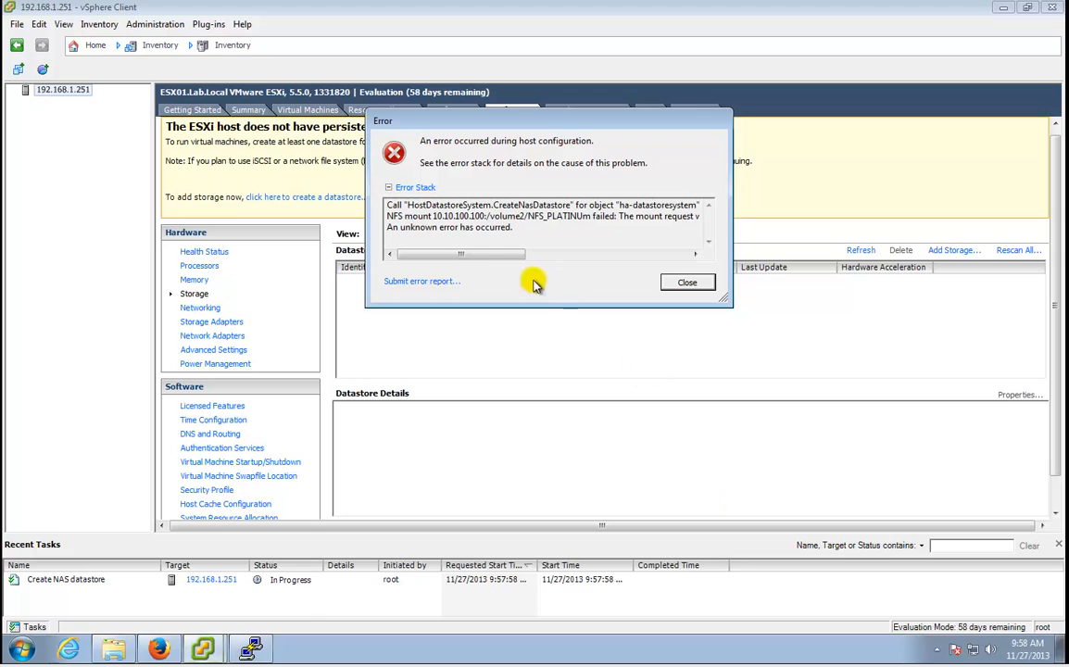
Close the datastore creation error dialog to return to the Storage page.
mouse_move(472, 256)
mouse_down()
mouse_move(650, 266)
mouse_move(442, 248)
mouse_move(599, 269)
mouse_move(407, 267)
mouse_up()
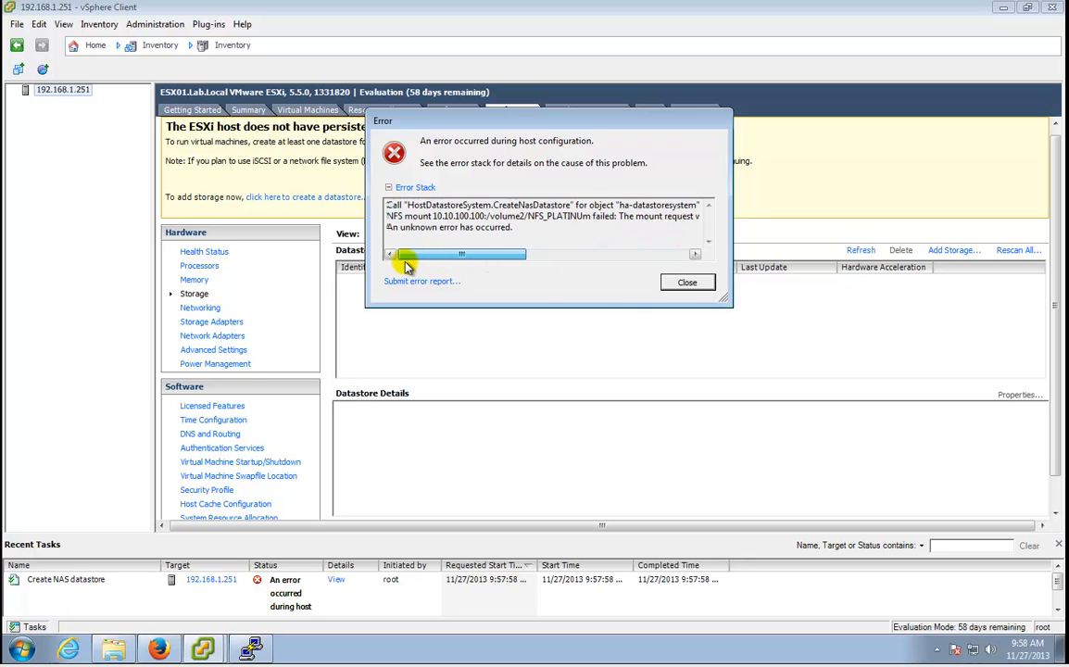
click(689, 286)
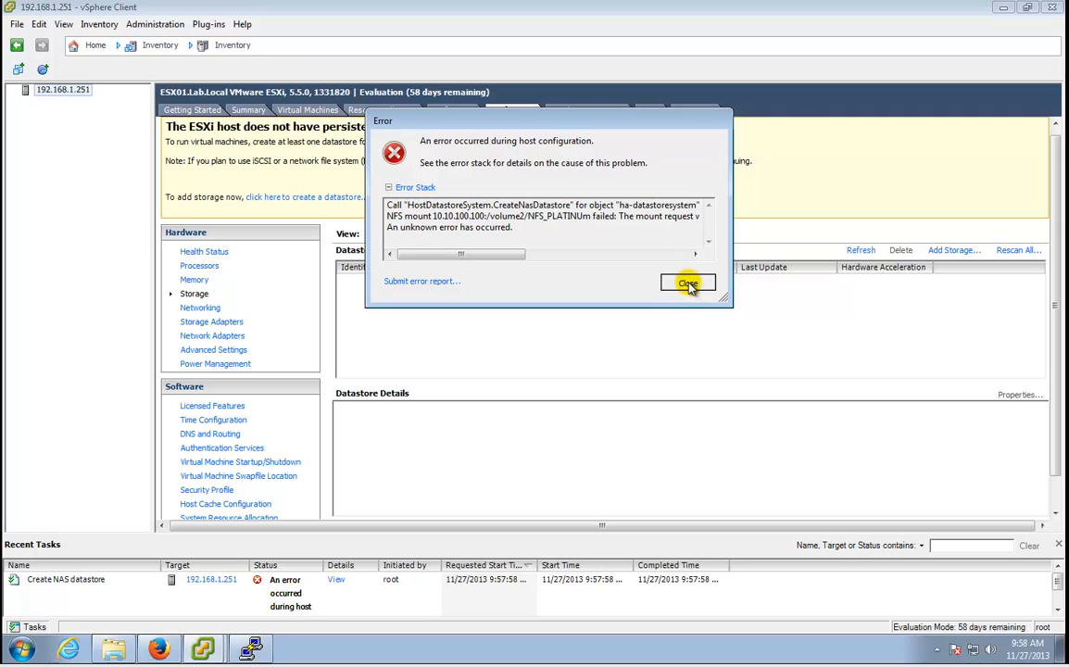
click(689, 284)
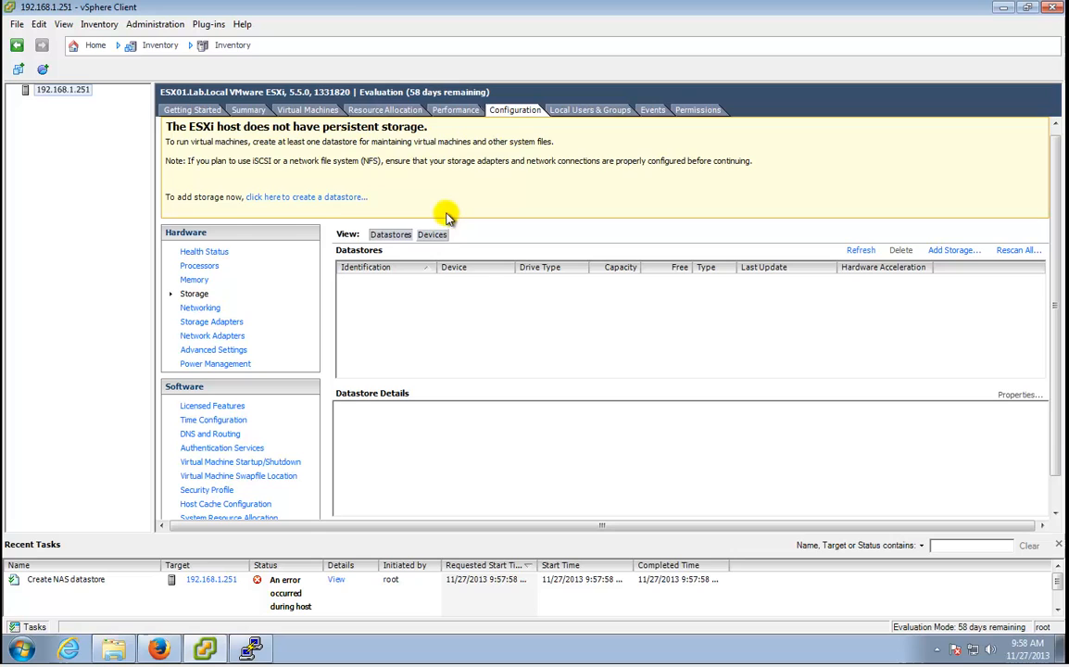
Rerun Add Storage as NFS with server 10.10.100.100 and datastore name NFS_PLATINUM, and finish.
click(338, 200)
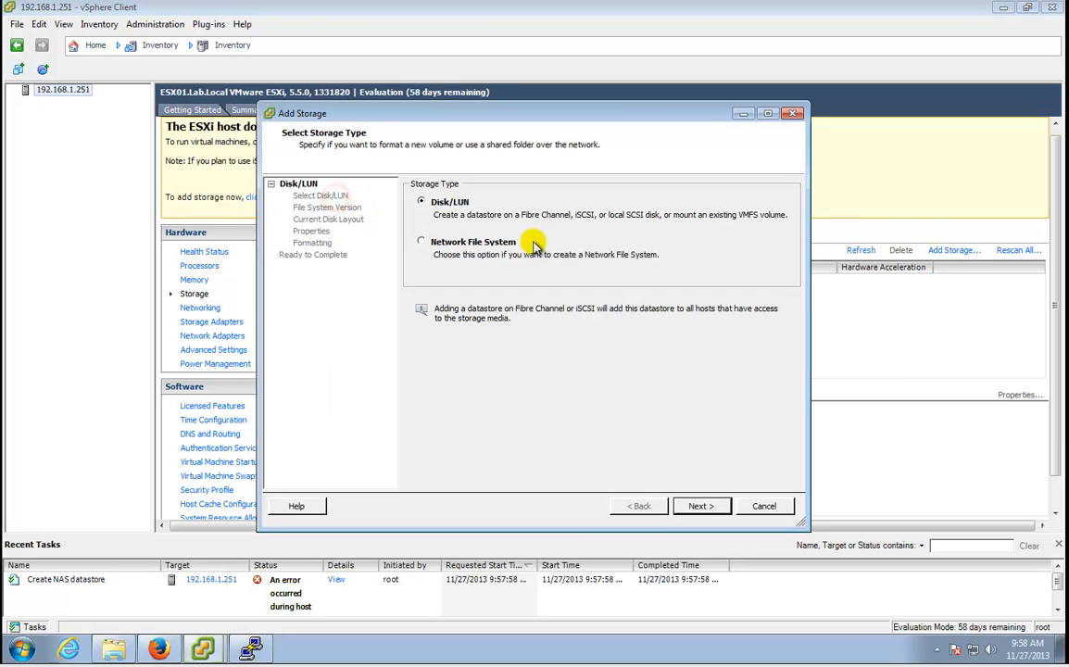
click(494, 241)
click(699, 505)
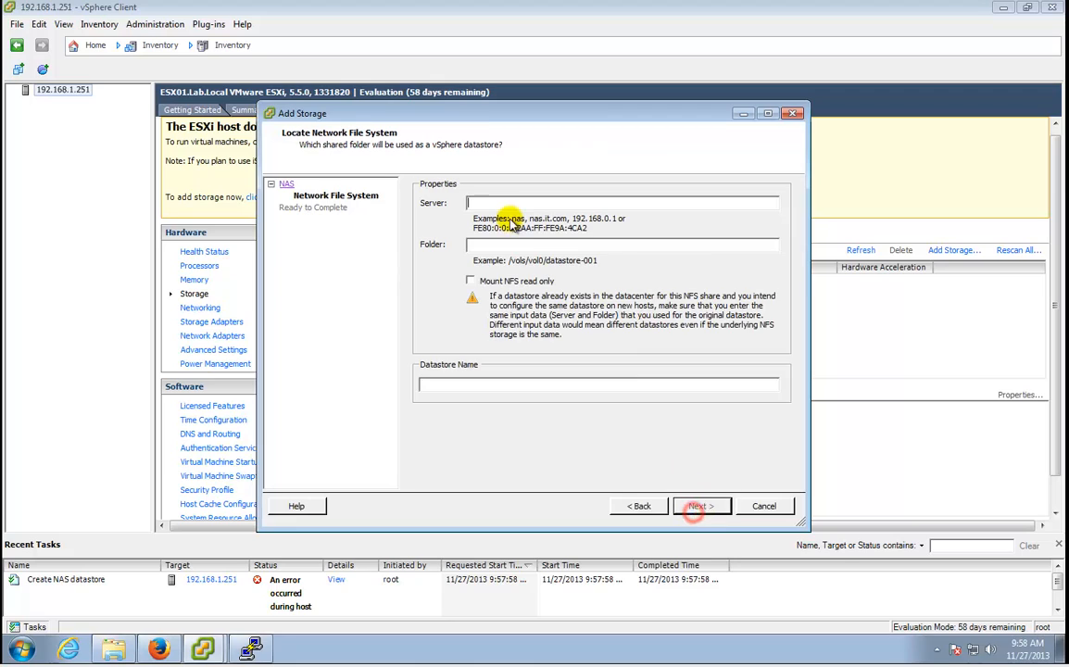
click(507, 203)
text(14)
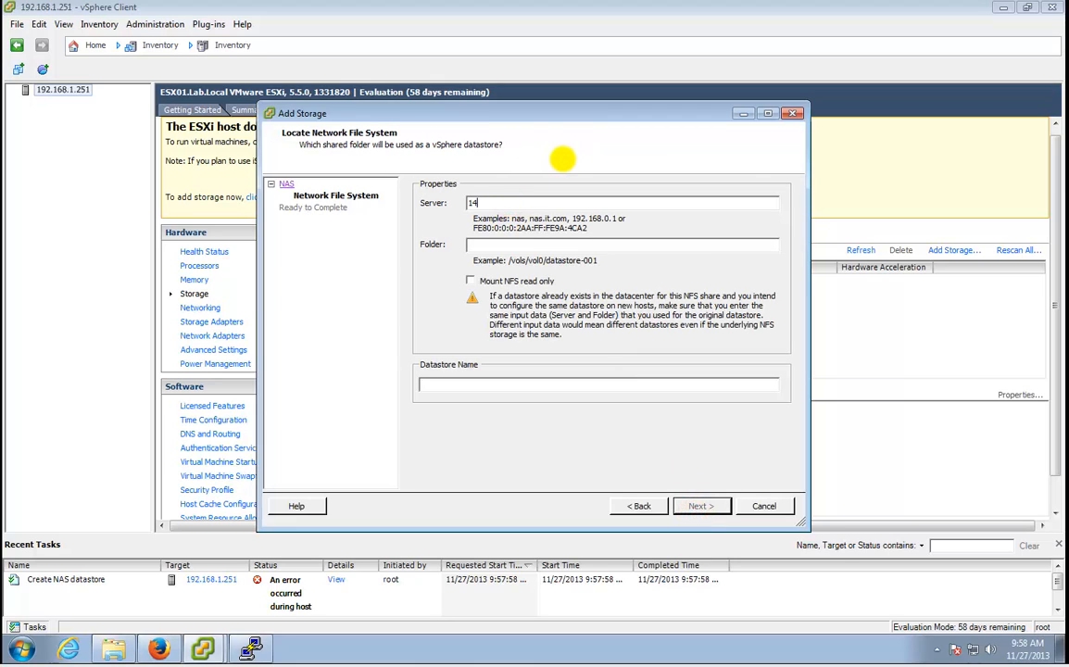
text(010.100.100)
click(598, 383)
key(ctrl+v)
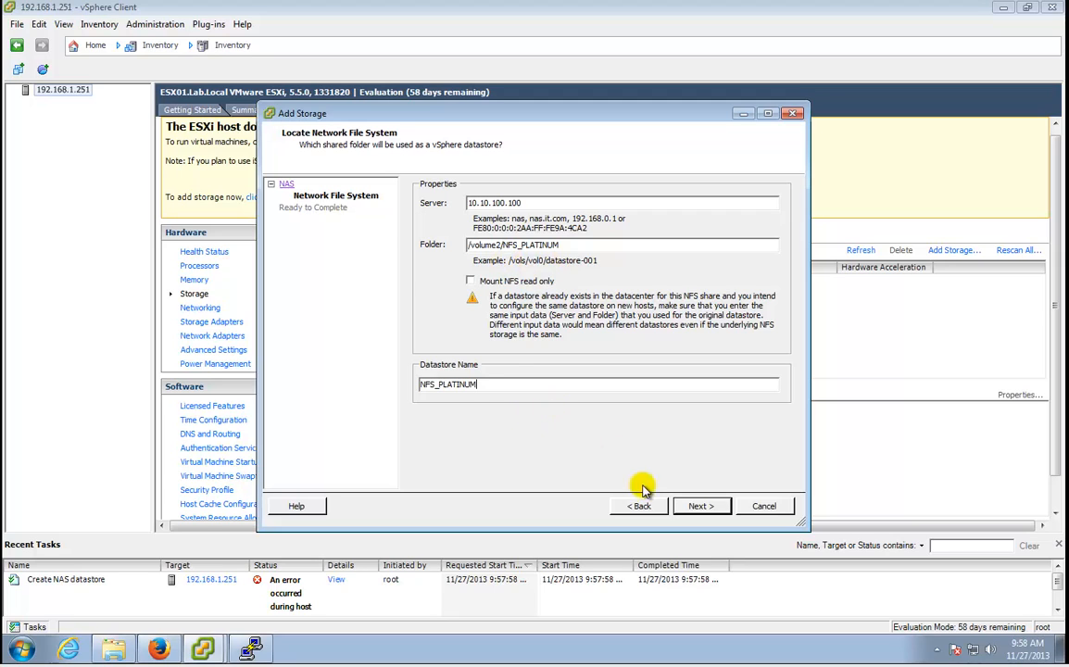
click(699, 506)
click(700, 505)
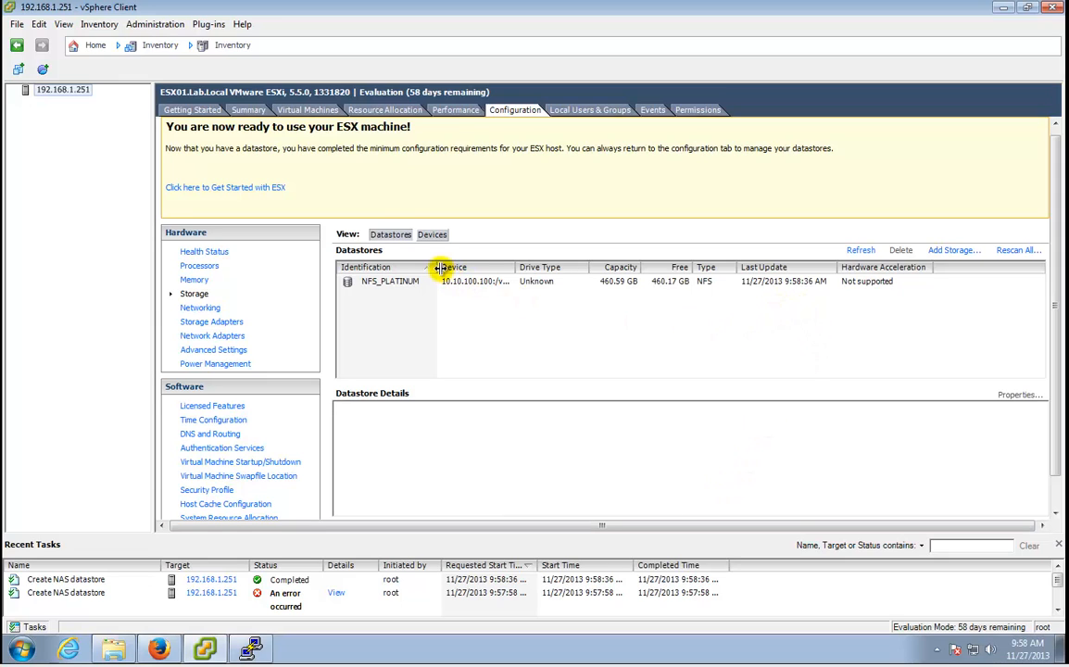
Widen the Device and Hardware Acceleration columns and show NFS_PLATINUM's 460.59 GB datastore details.
drag(514, 268, 592, 268)
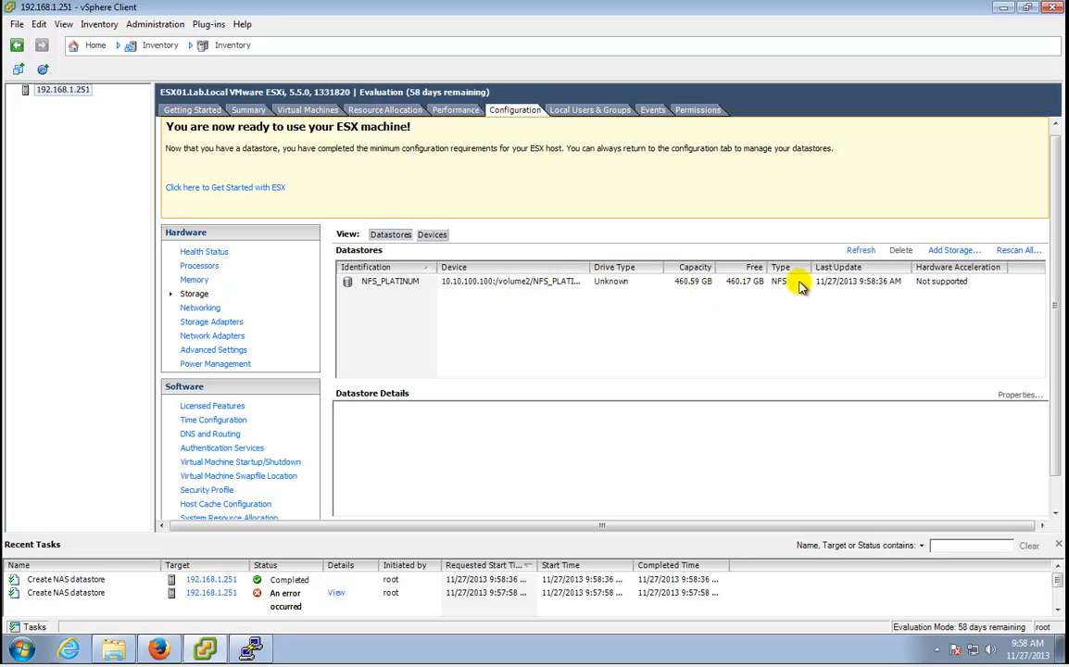
click(959, 282)
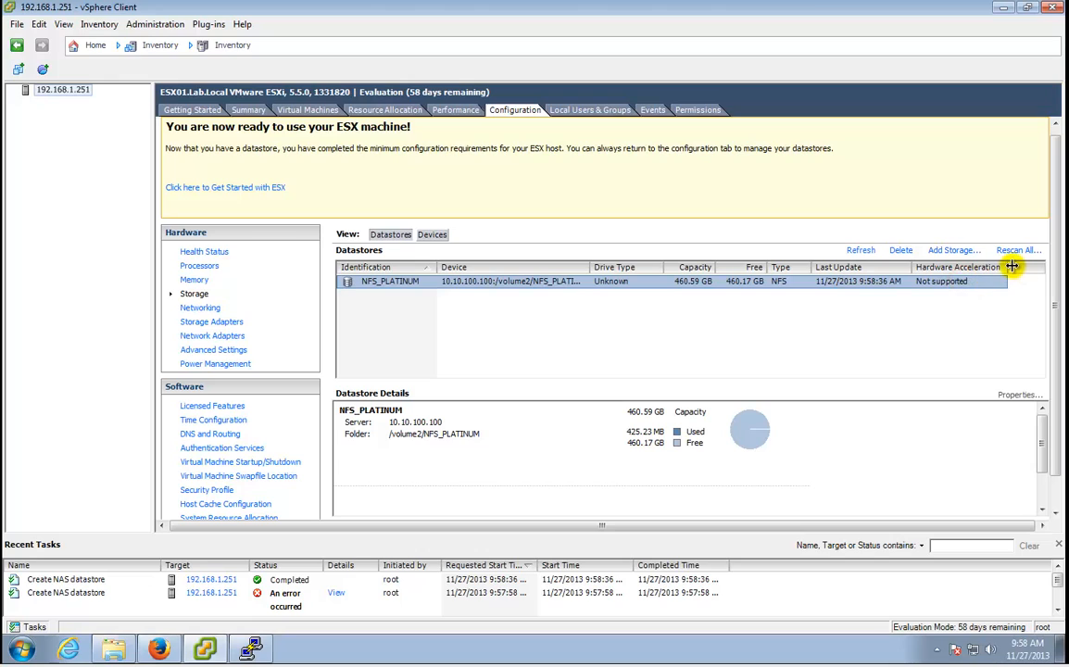
drag(1012, 267, 1025, 267)
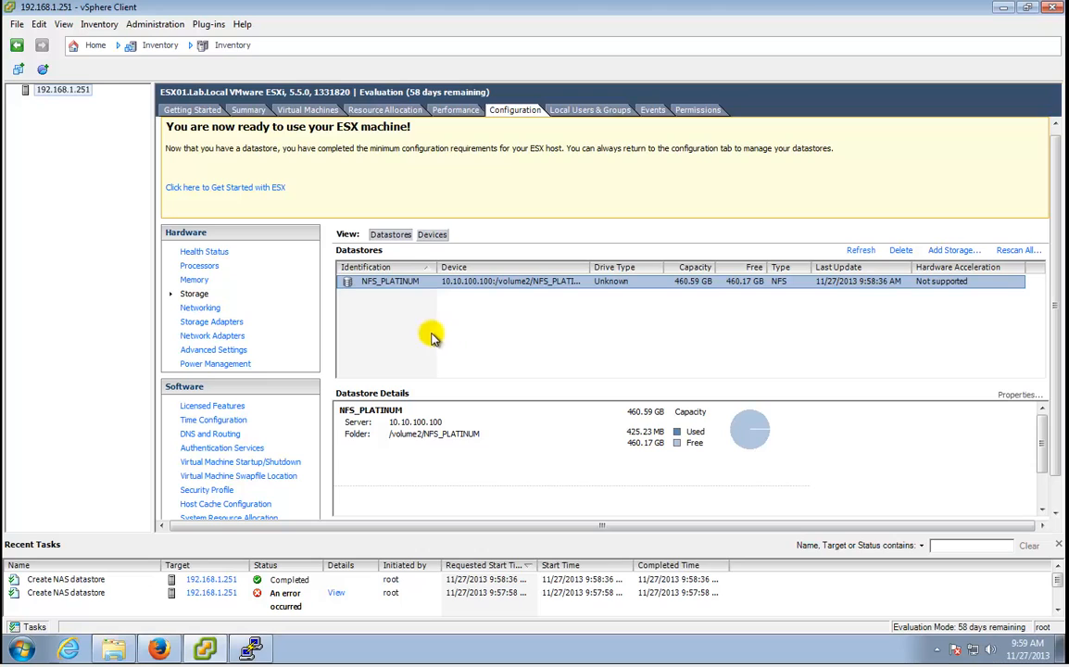
Open the Datastore Browser for NFS_PLATINUM from its right-click menu.
right_click(351, 287)
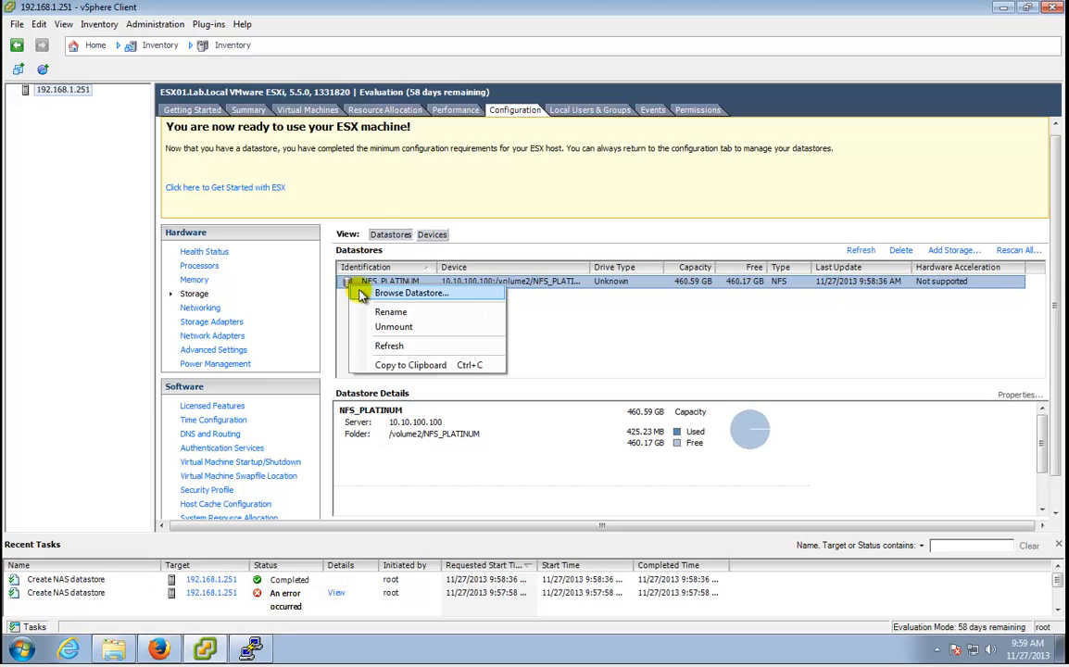
click(627, 339)
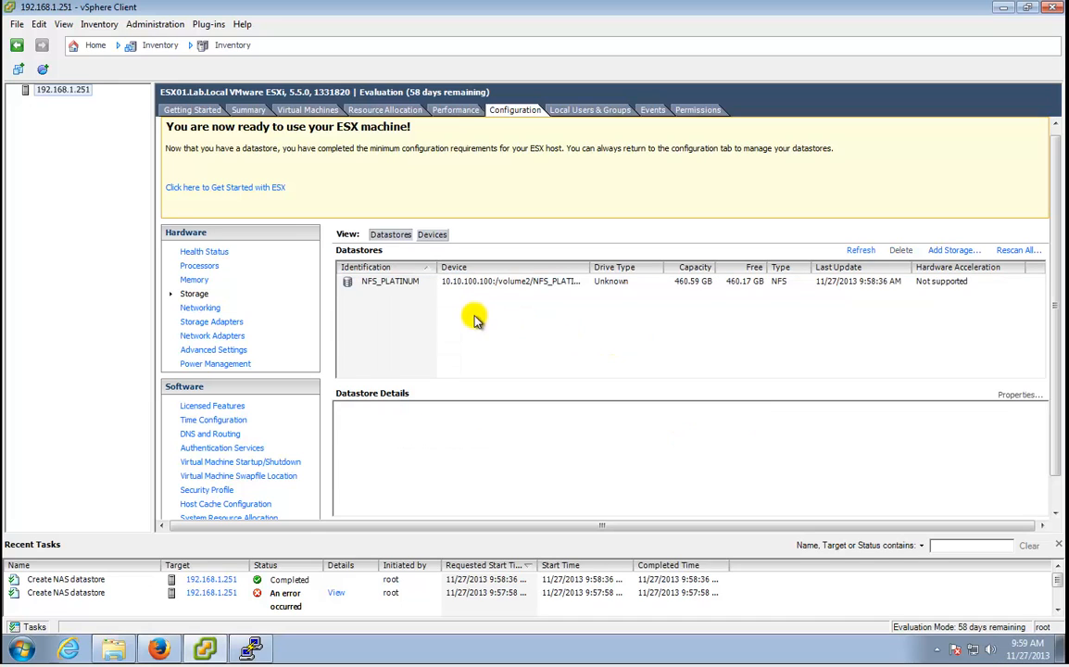
right_click(349, 285)
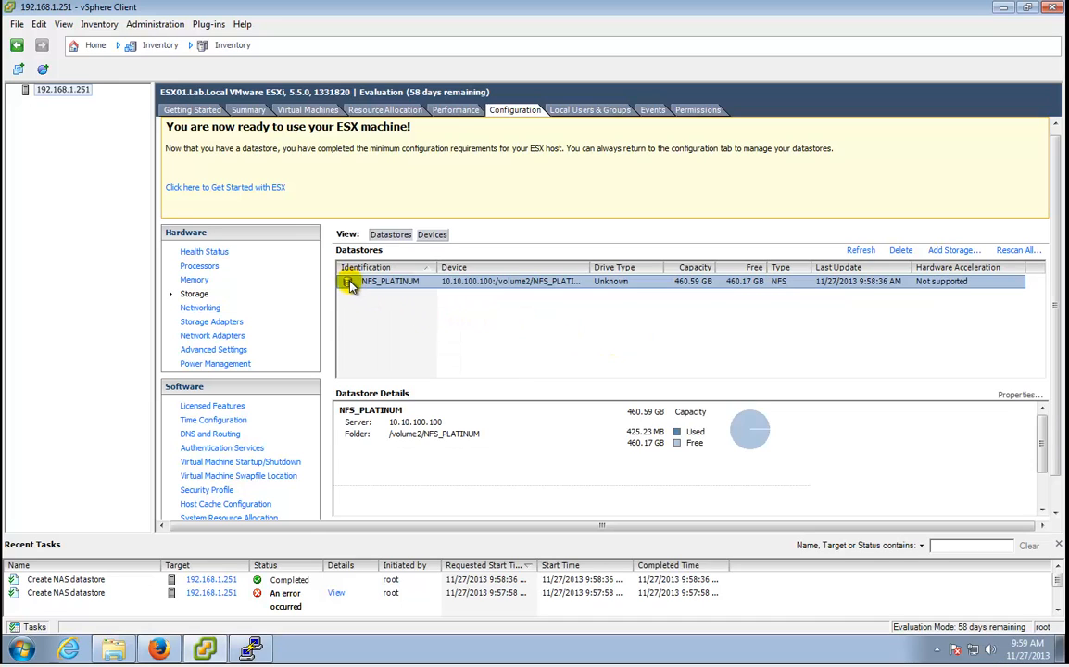
click(377, 290)
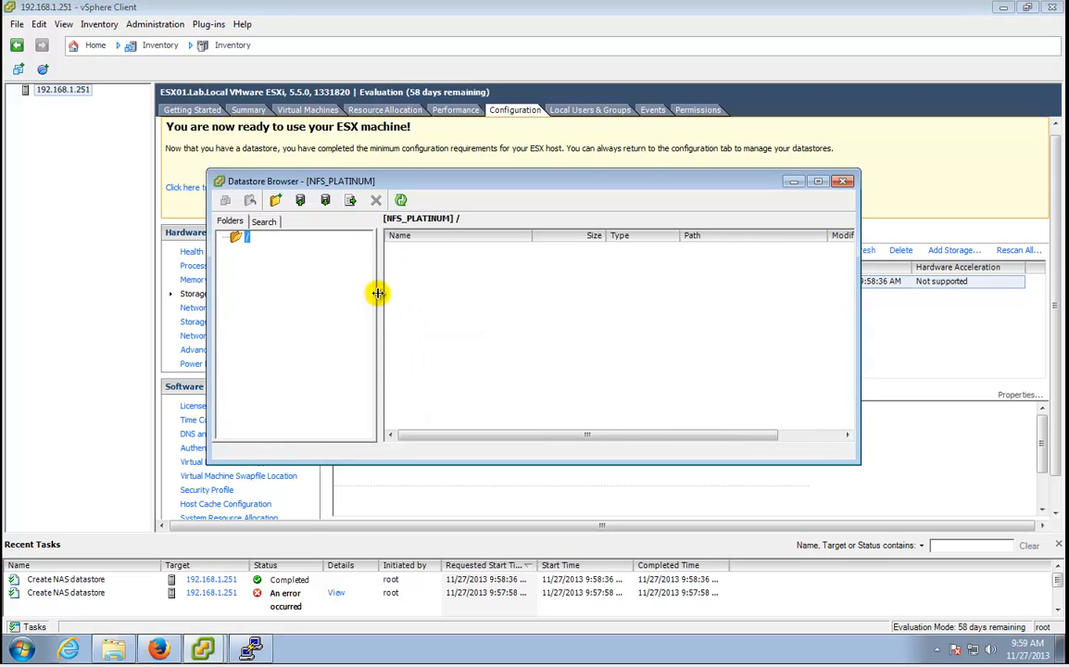
Create a new folder named ISO on the datastore and open it.
click(276, 202)
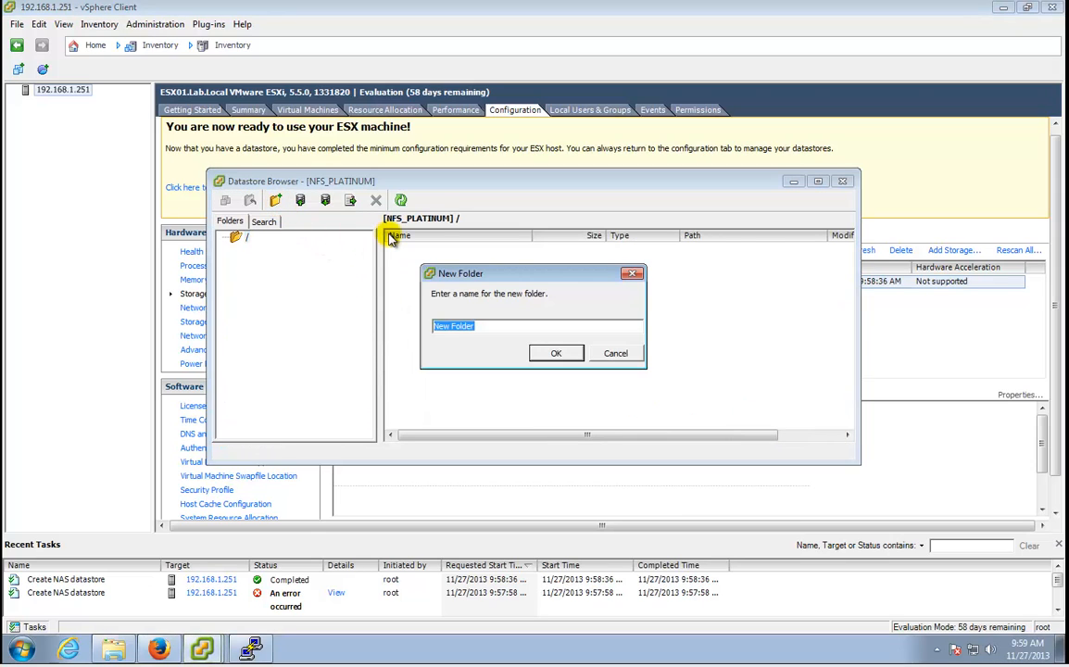
key(Return)
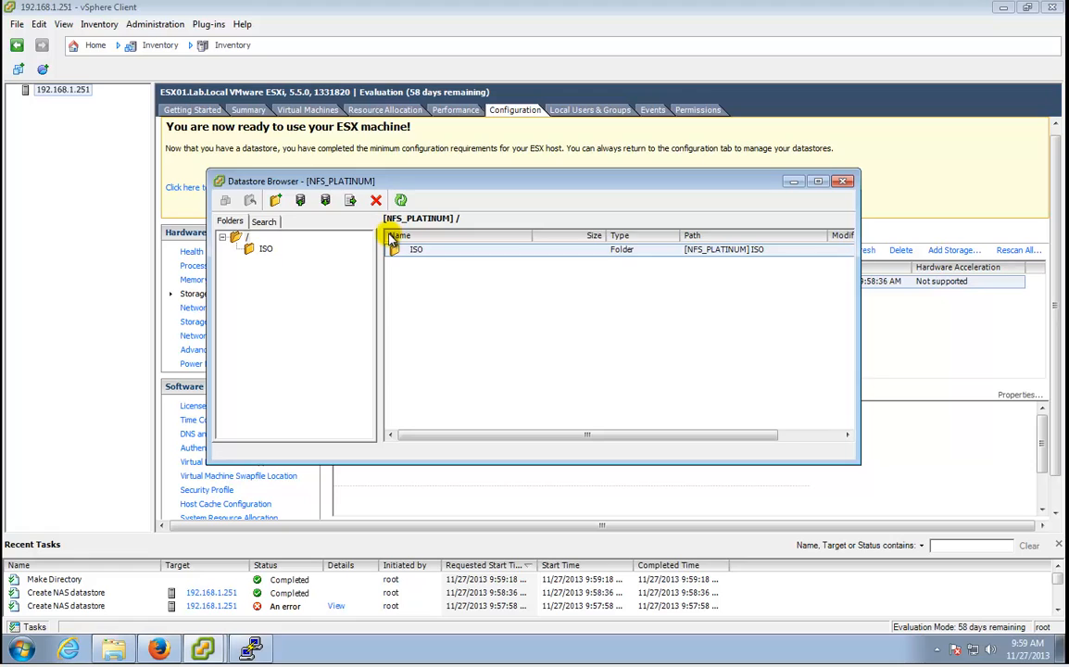
double_click(418, 251)
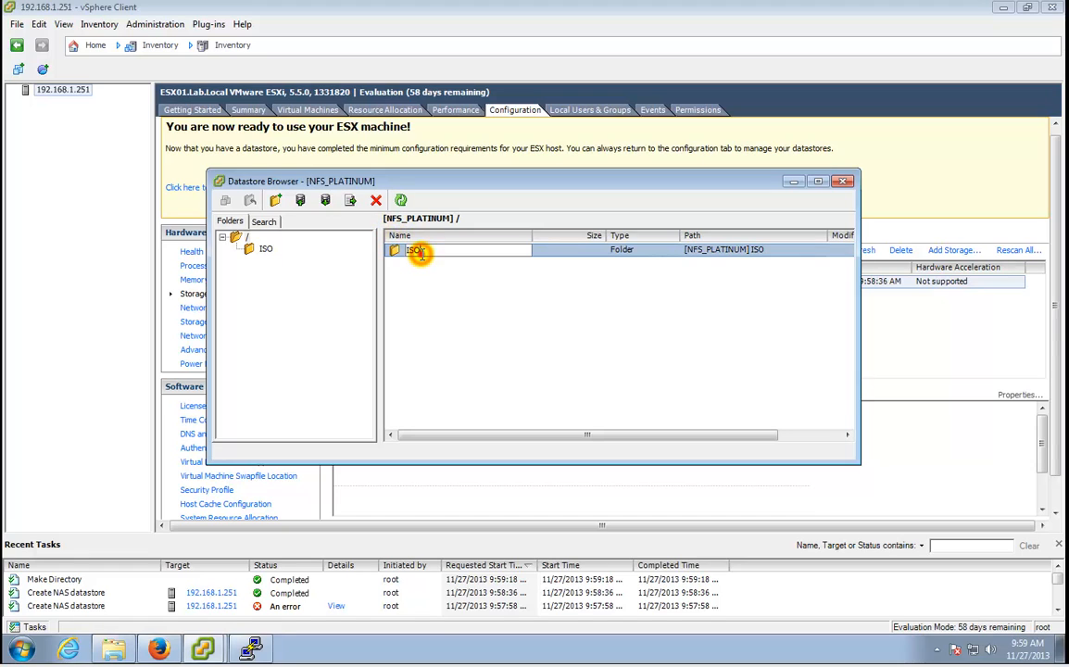
click(260, 248)
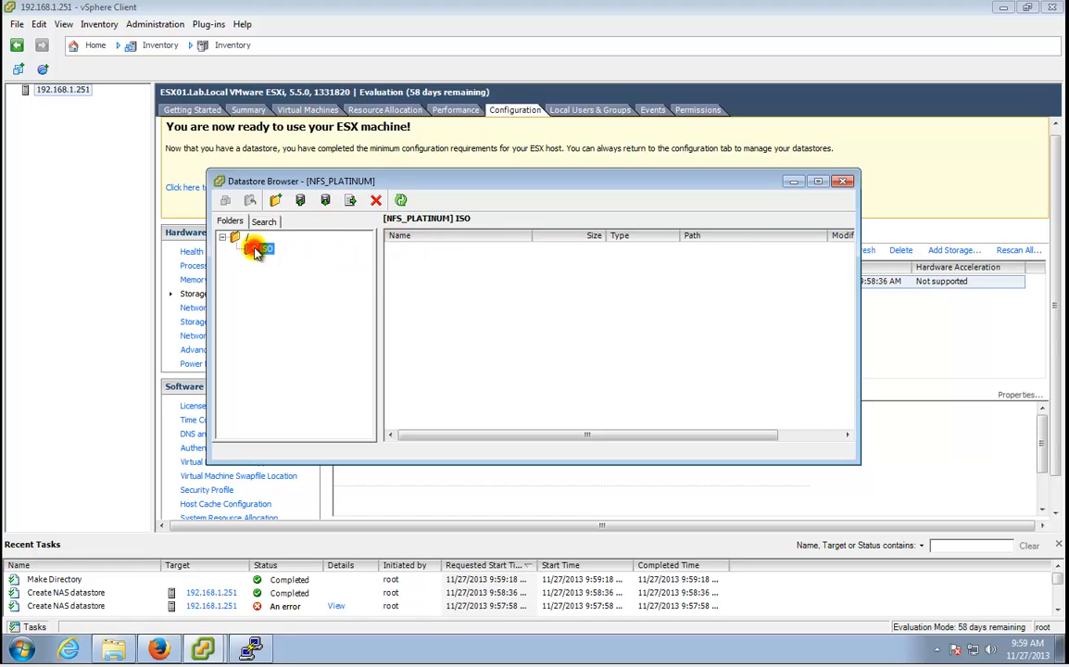
Start a single-file upload to the ISO folder and browse to the apps network share.
click(300, 202)
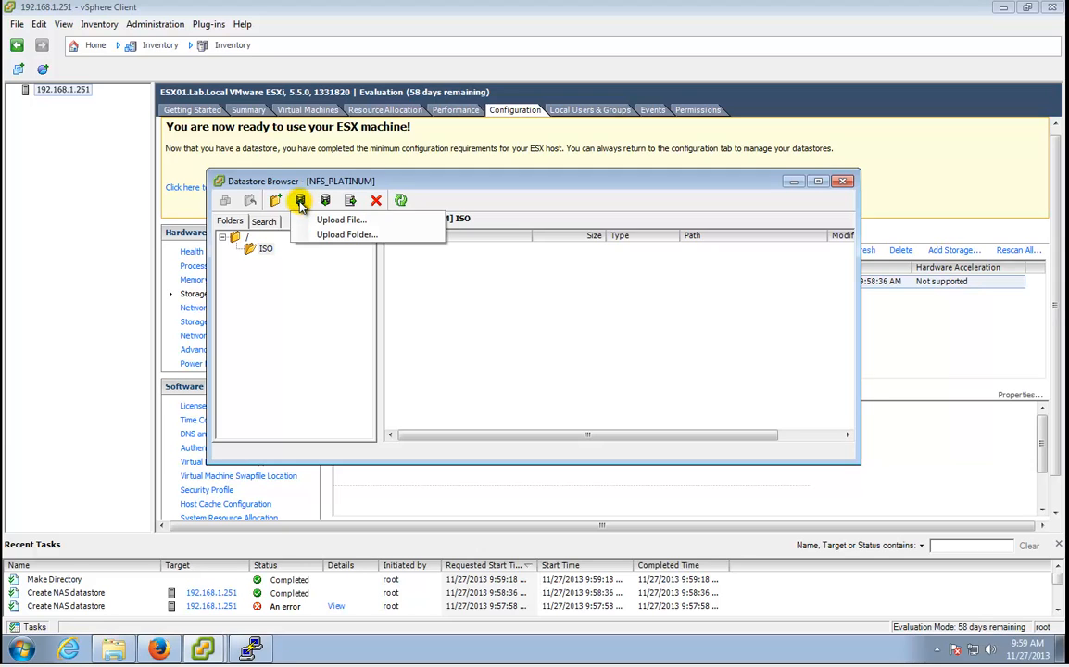
click(315, 220)
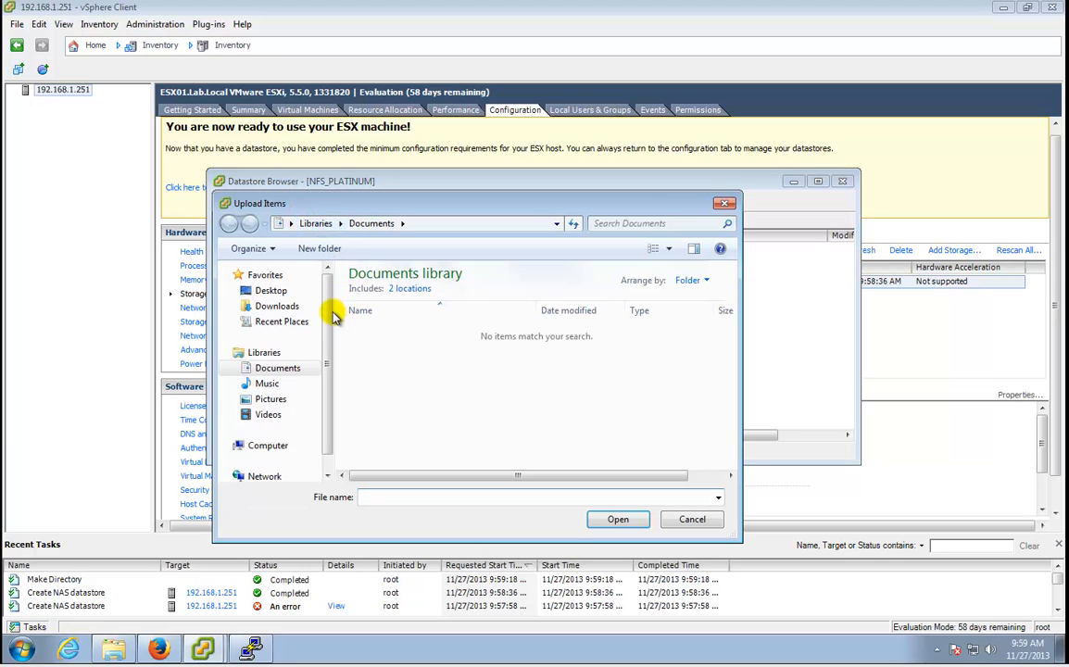
drag(326, 317, 317, 426)
click(268, 424)
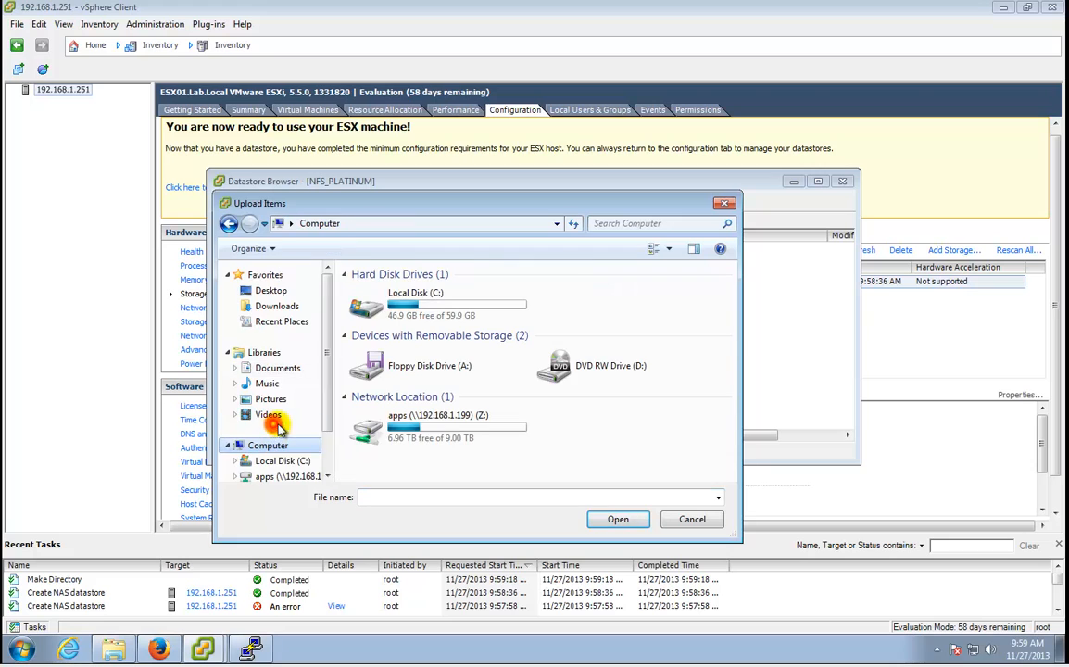
scroll(329, 435, down, 1)
click(301, 429)
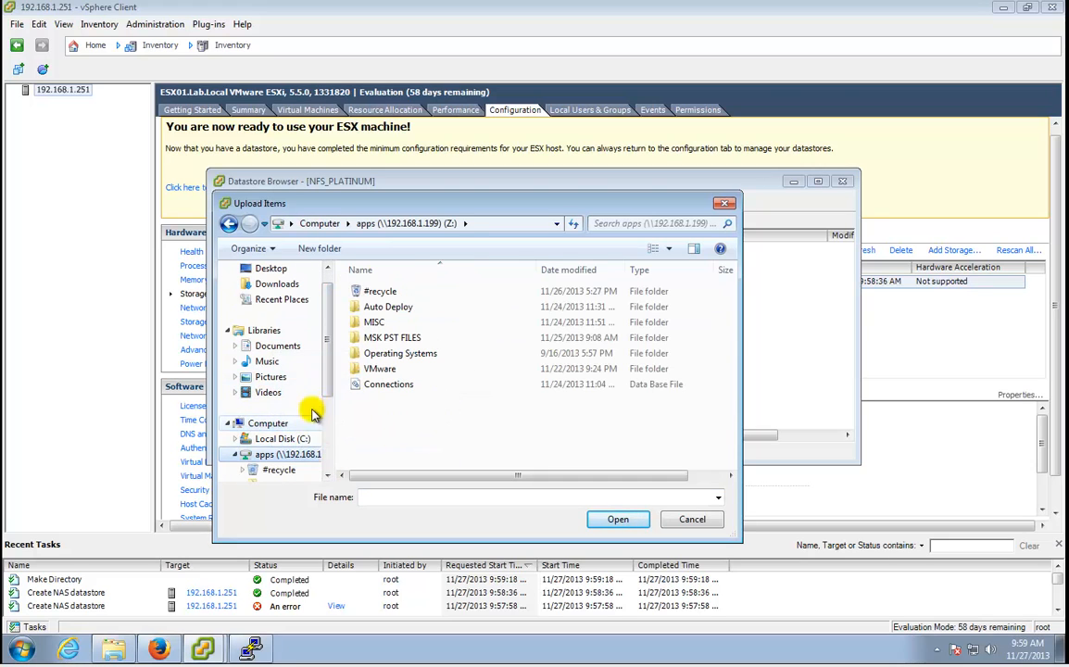
Find the Windows Server 2012 ISO under Operating Systems > Microsoft and select it.
double_click(378, 369)
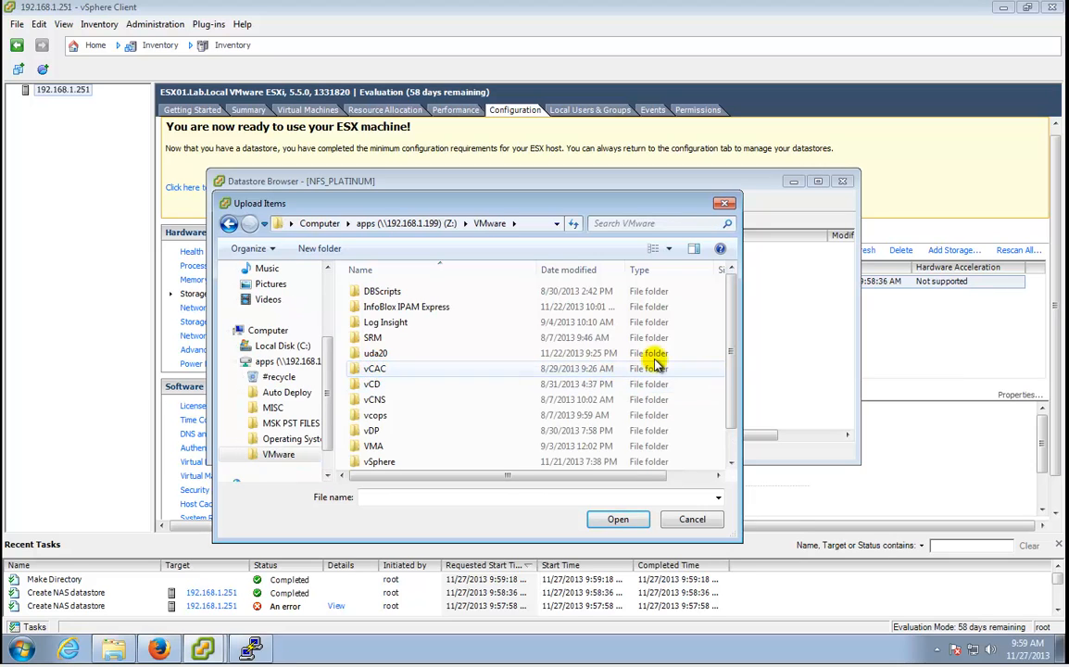
scroll(719, 373, down, 1)
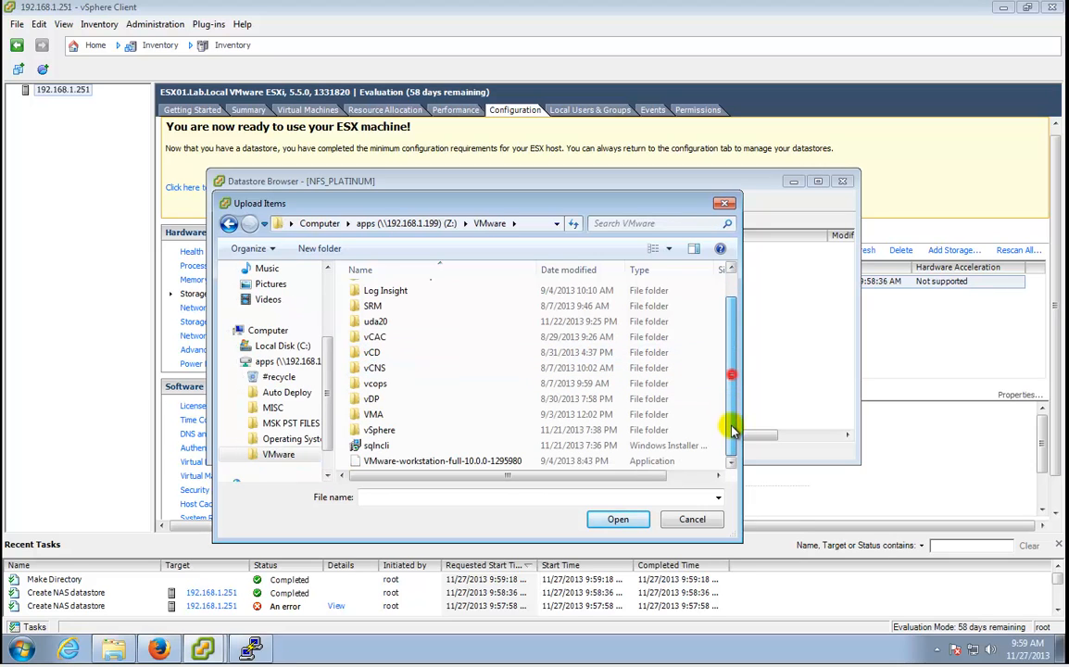
click(437, 224)
double_click(418, 353)
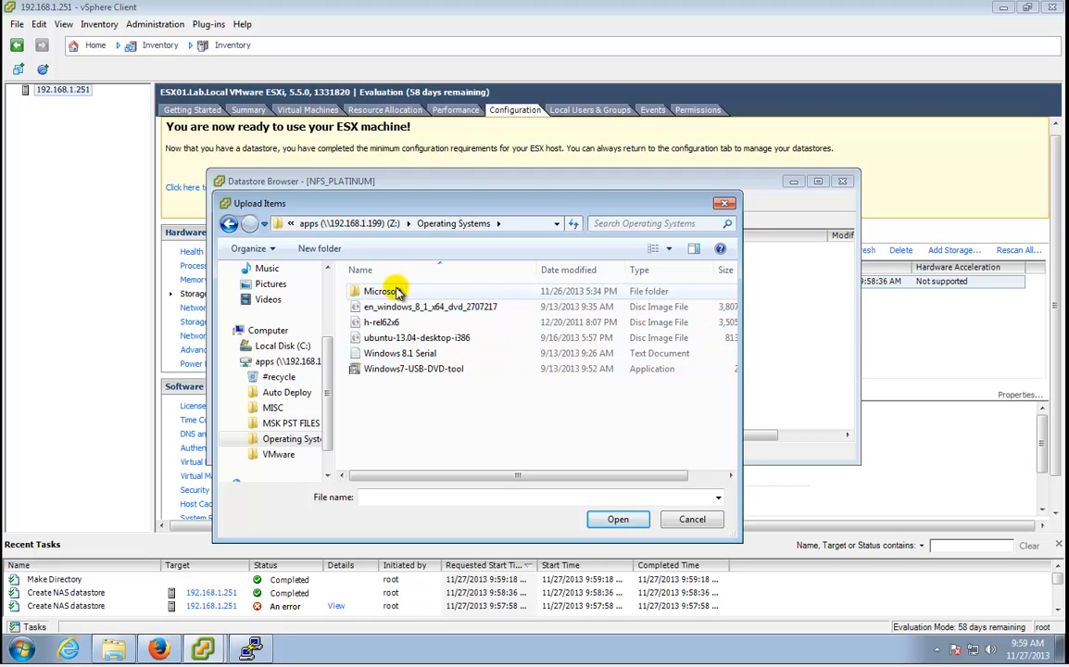
double_click(396, 293)
scroll(556, 390, down, 3)
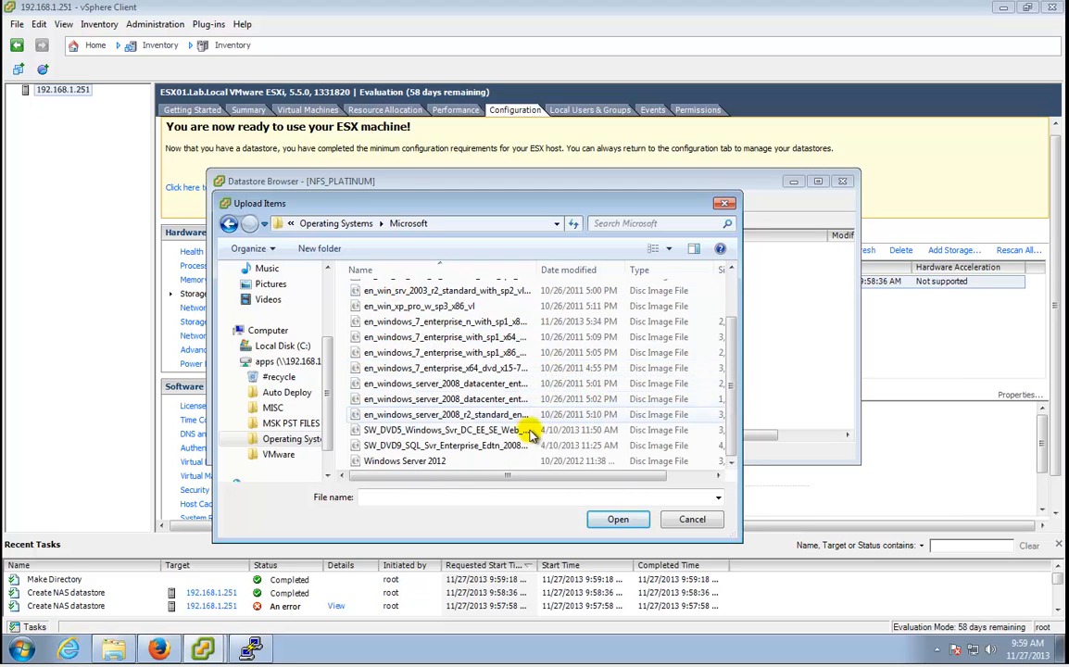
double_click(435, 463)
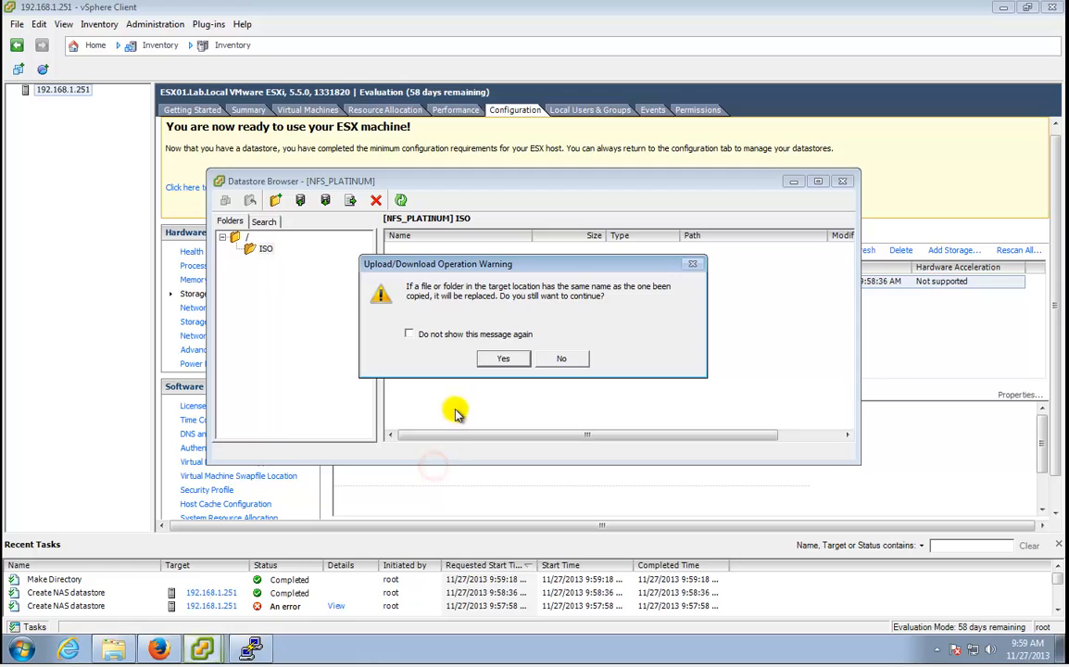
Accept the overwrite warning with 'Do not show this message again' ticked to upload.
click(473, 335)
click(497, 361)
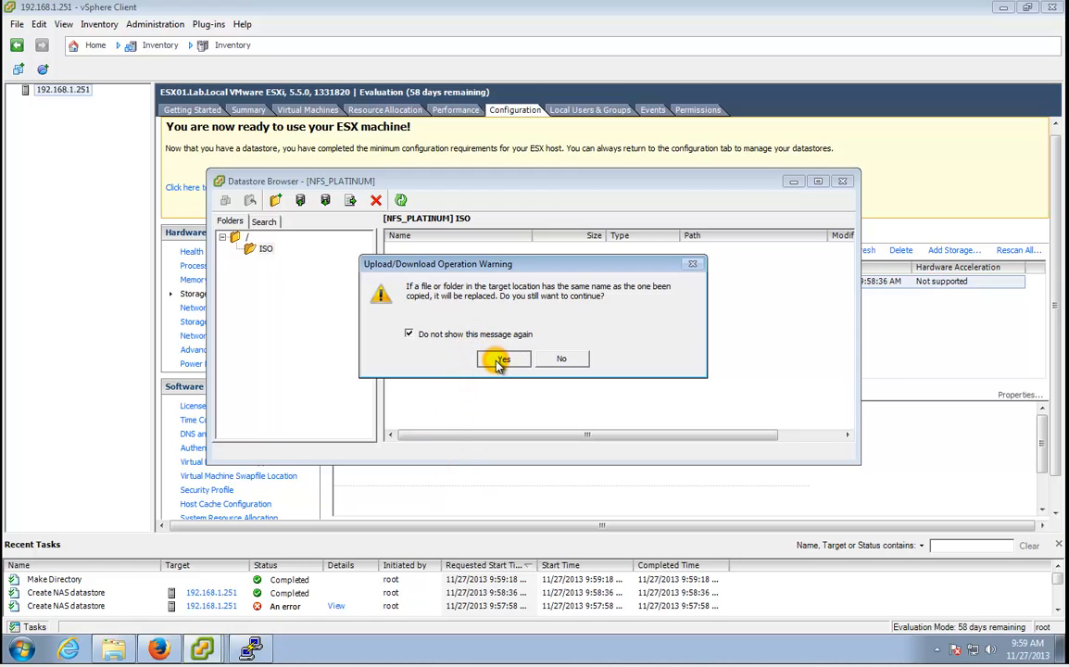
click(922, 661)
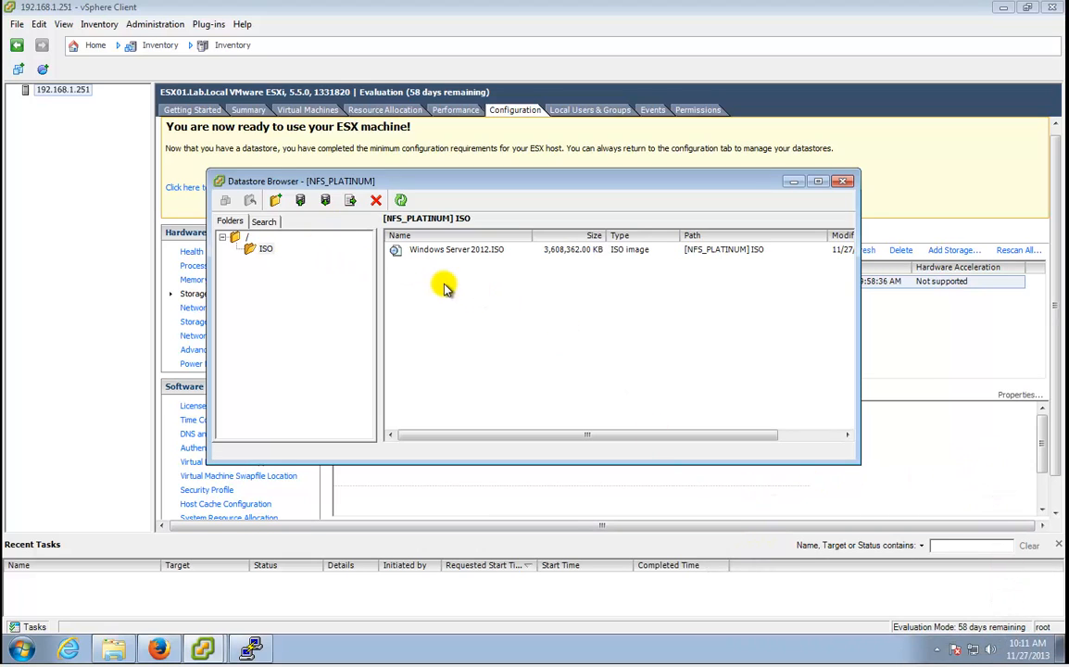
Check the NFS_PLATINUM root and ISO folder, then close the Datastore Browser.
click(236, 238)
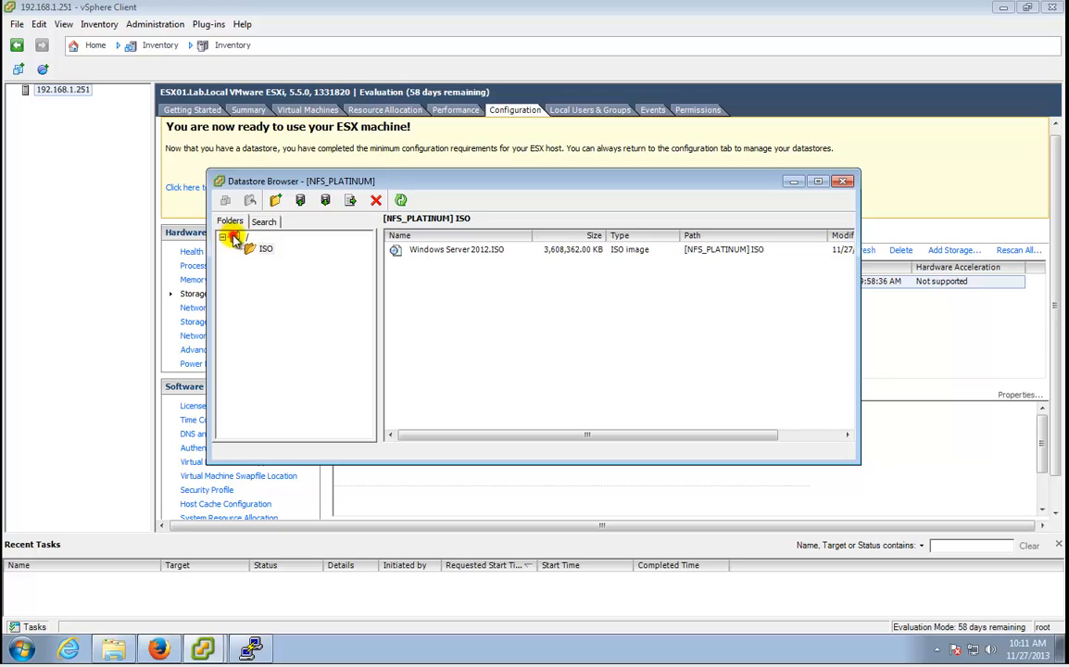
click(261, 249)
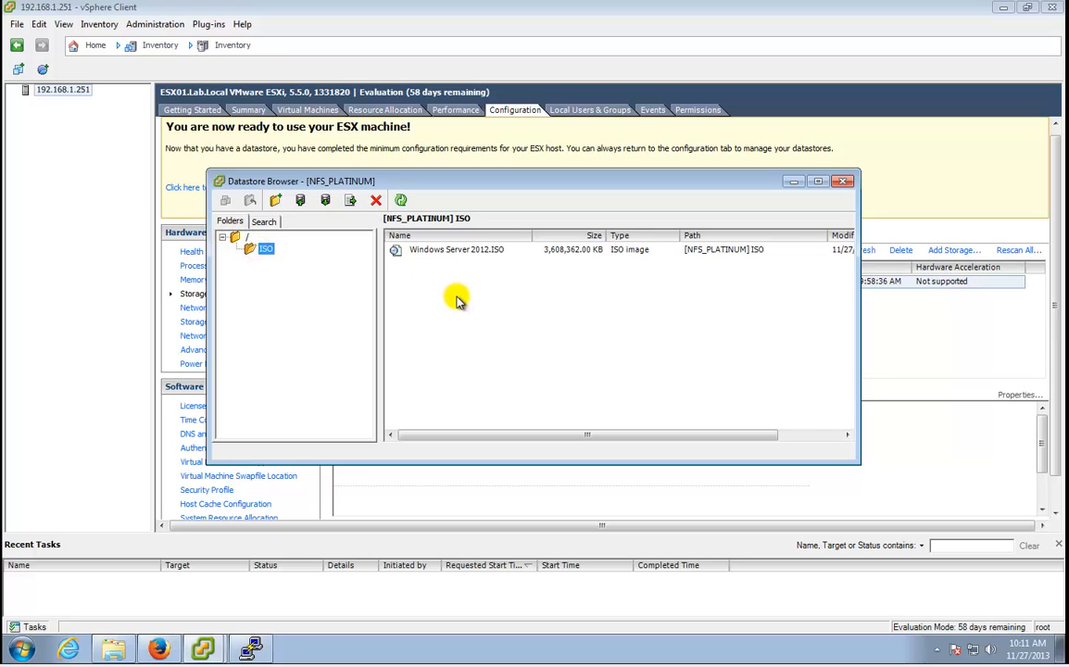
click(843, 182)
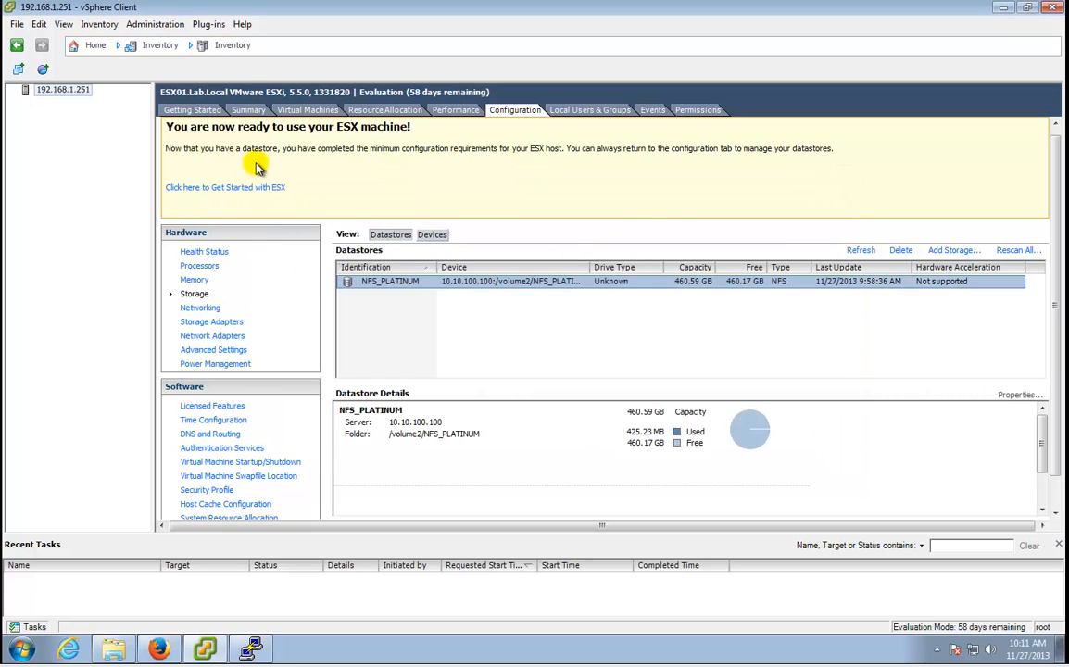
View host 192.168.1.251's empty Virtual Machines list and bring up its actions.
click(243, 110)
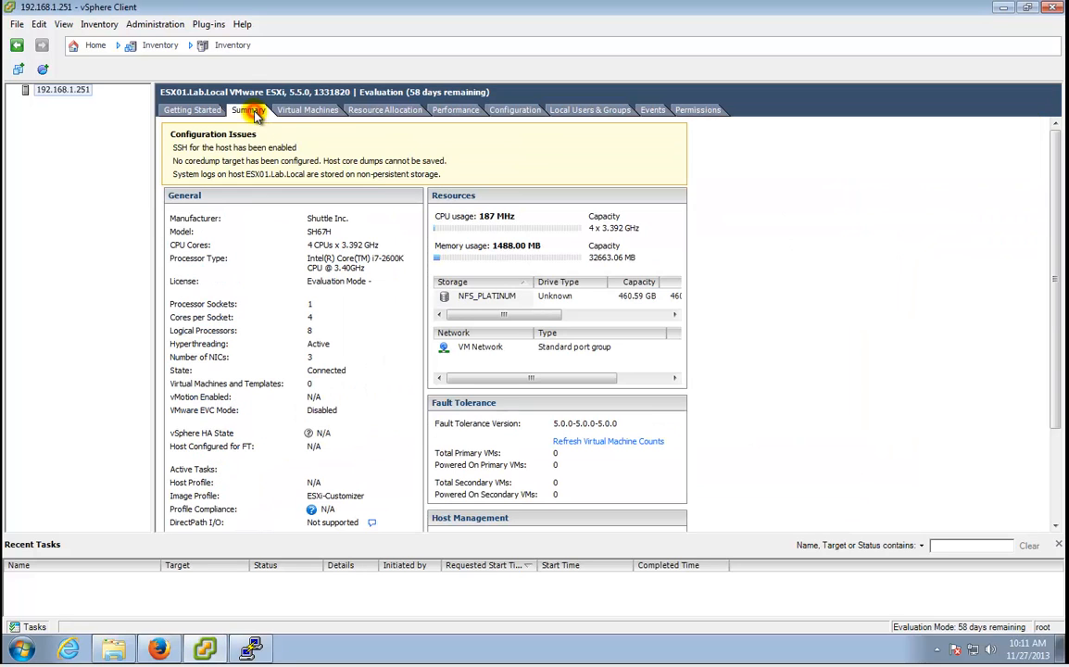
click(308, 110)
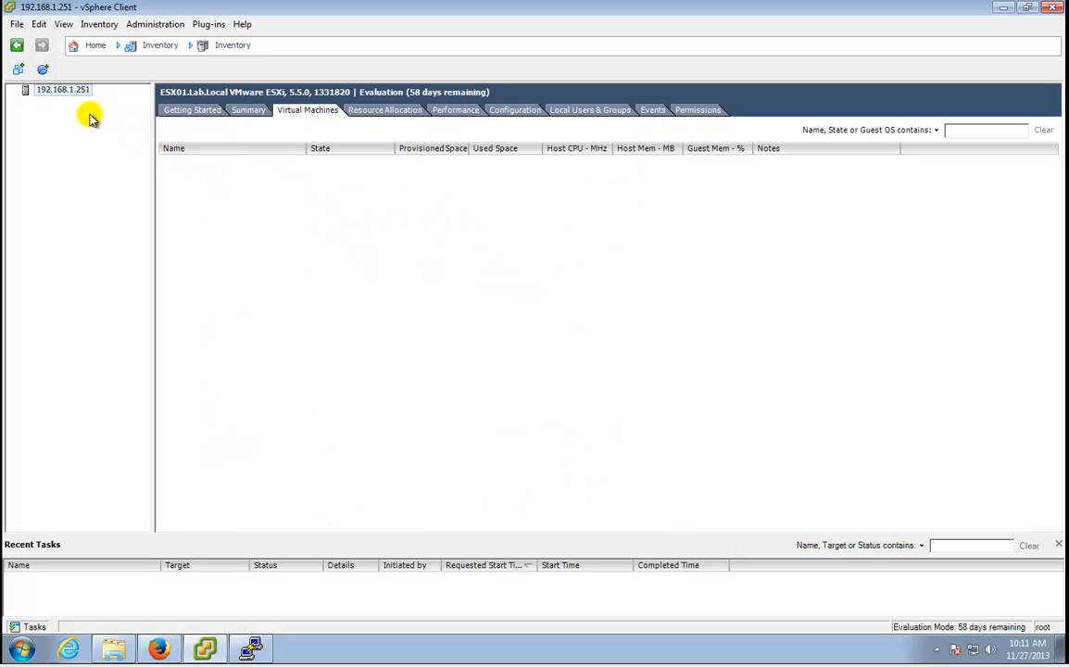
right_click(49, 97)
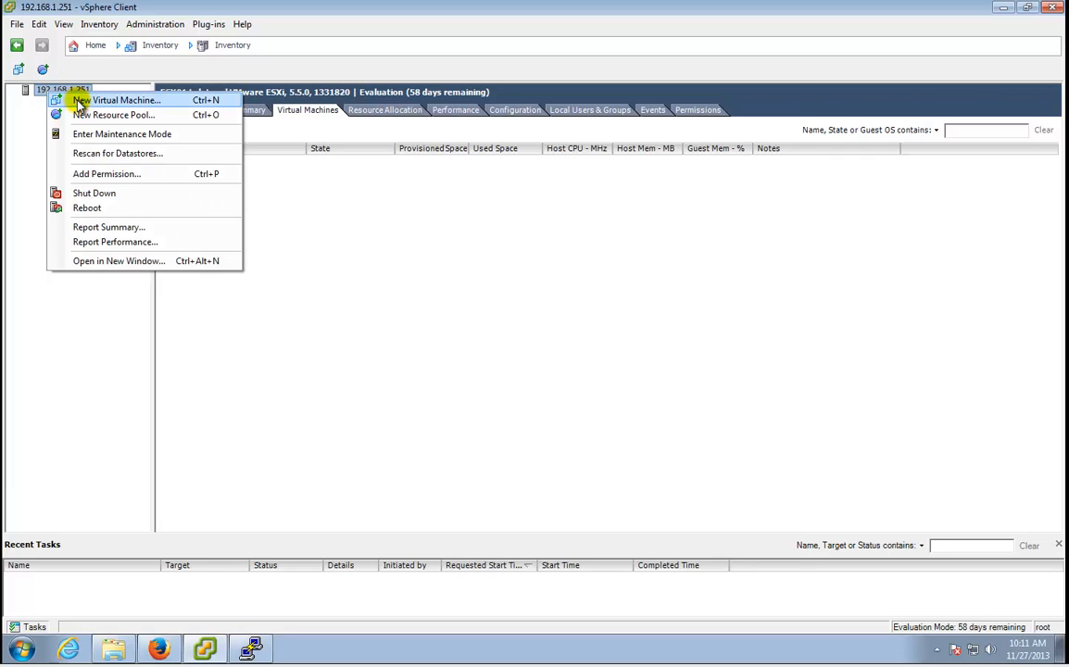
Choose a Typical configuration, name the virtual machine DC, and keep NFS_PLATINUM as storage.
click(80, 102)
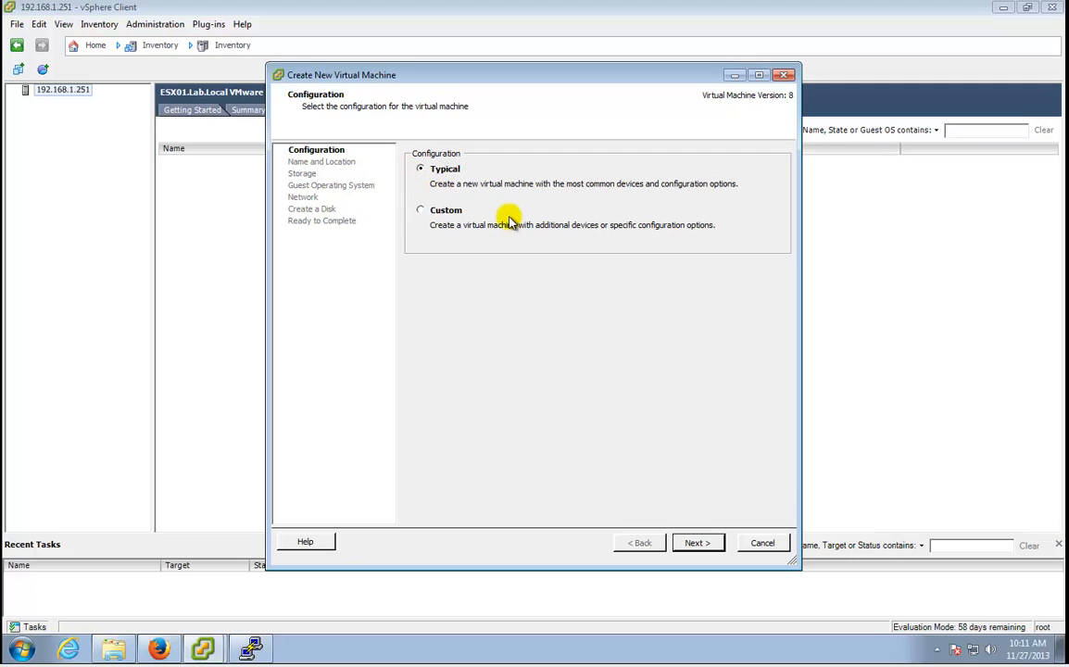
click(717, 545)
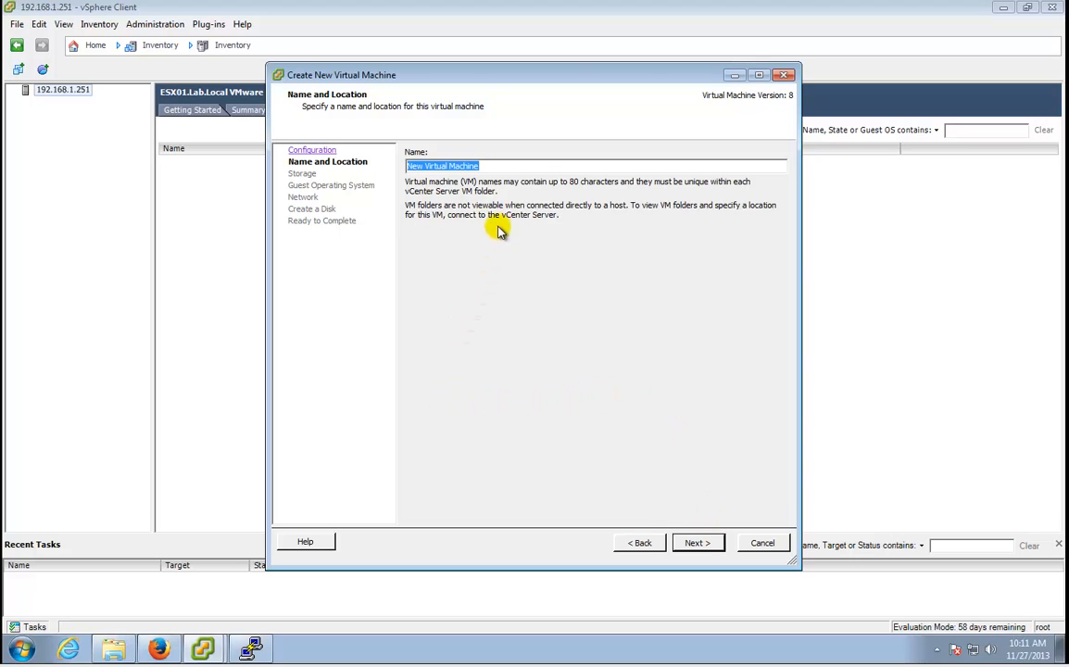
text(DC)
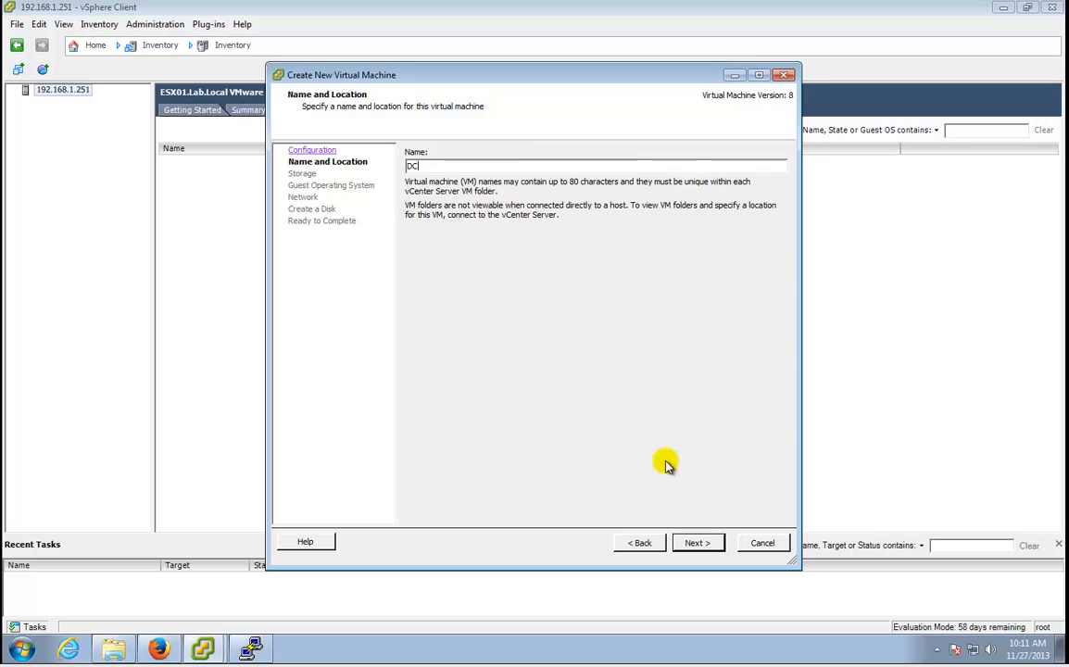
click(696, 544)
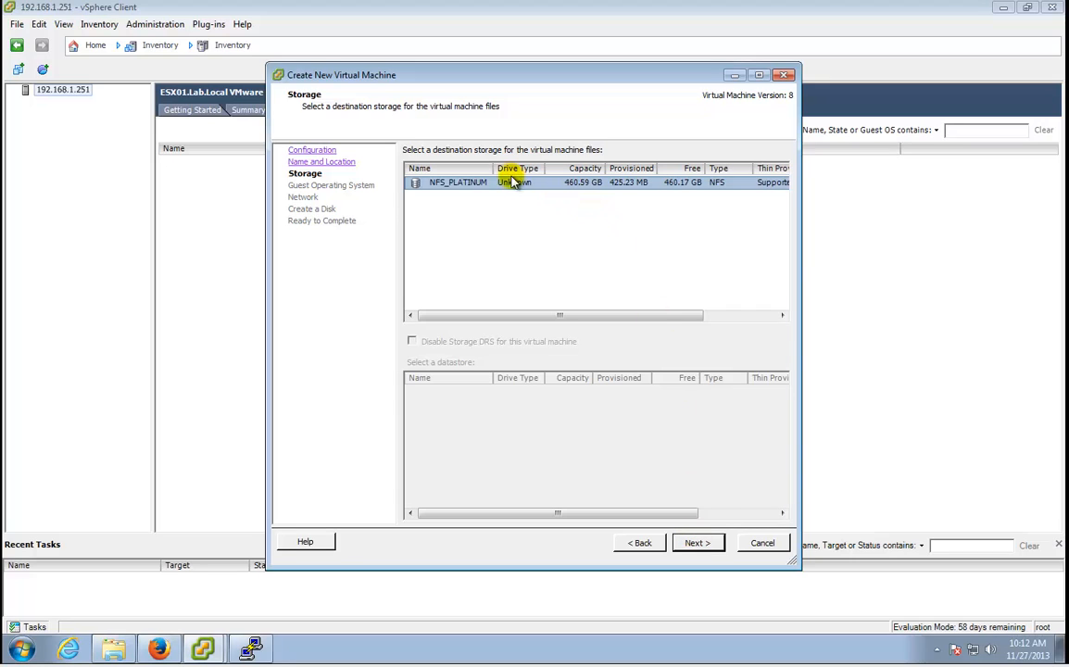
mouse_move(495, 168)
mouse_down()
mouse_move(546, 168)
mouse_move(507, 172)
mouse_up()
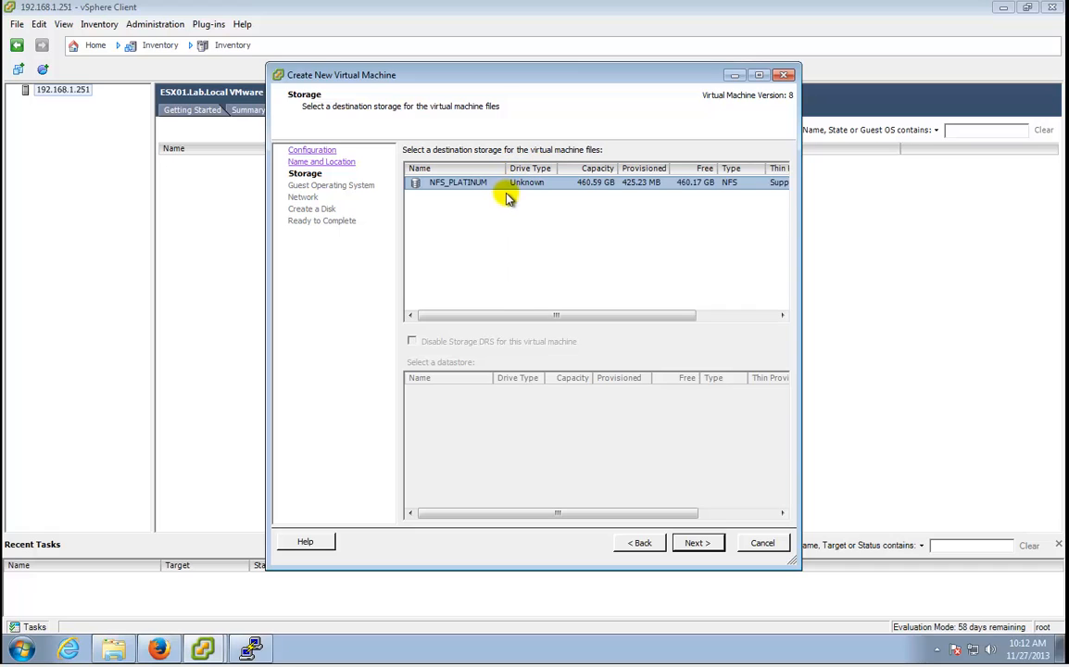
click(697, 542)
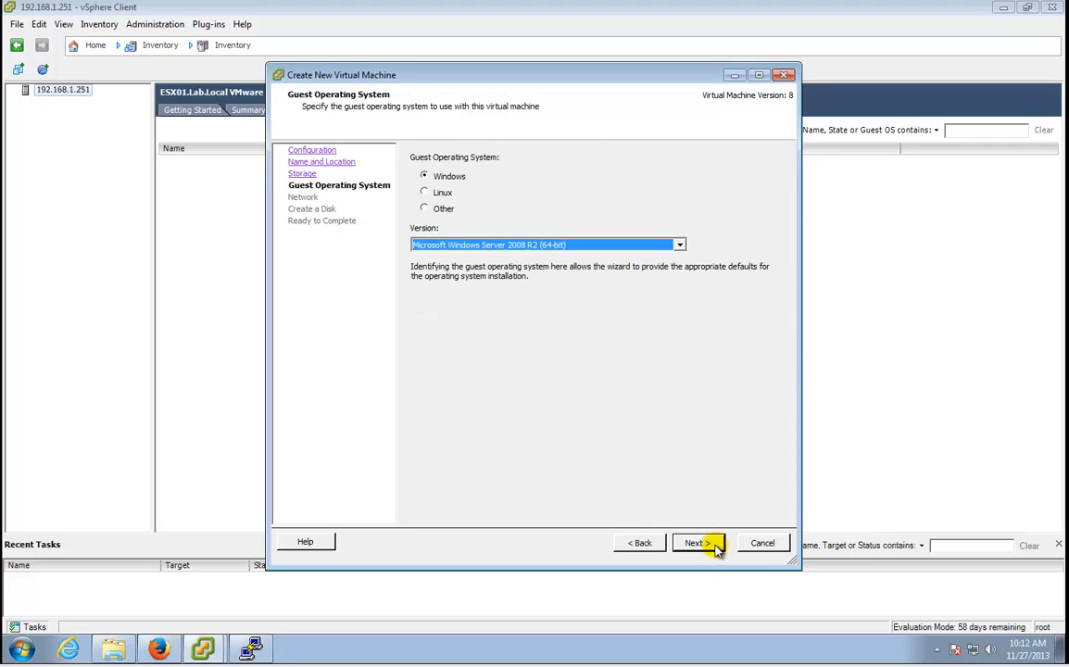
Select Microsoft Windows Server 2012 (64-bit) as the guest OS version.
click(598, 246)
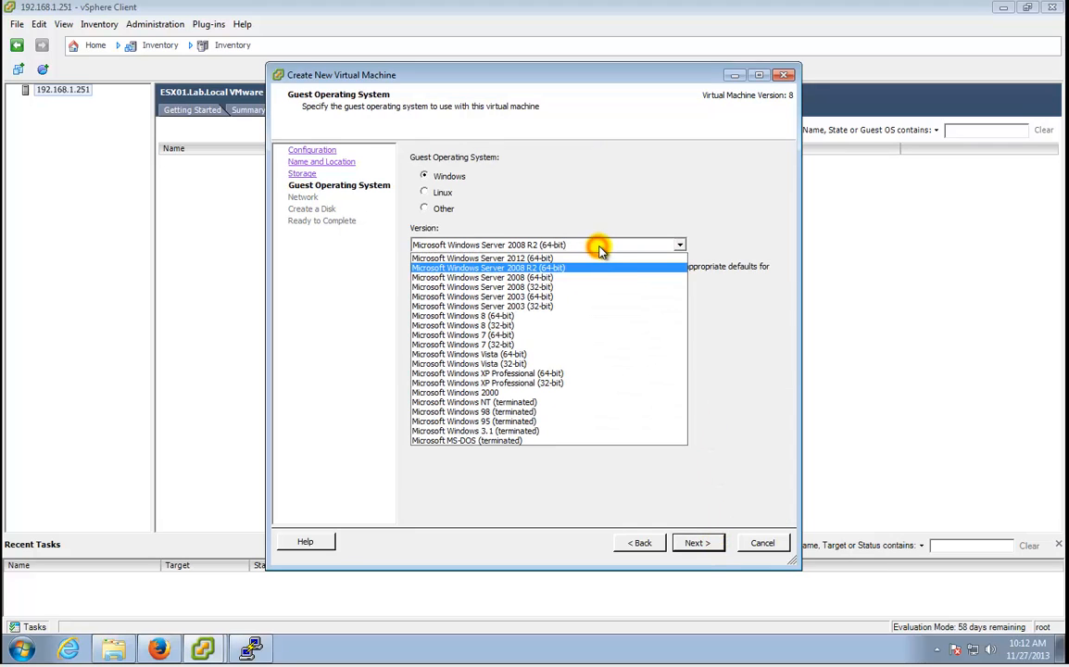
click(598, 260)
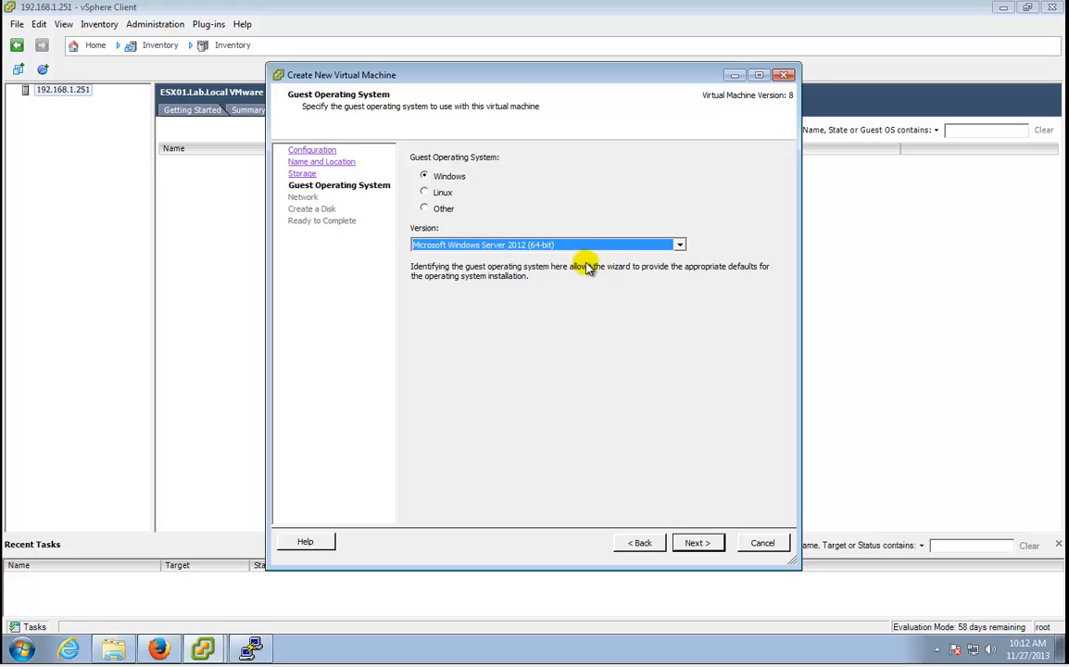
click(700, 542)
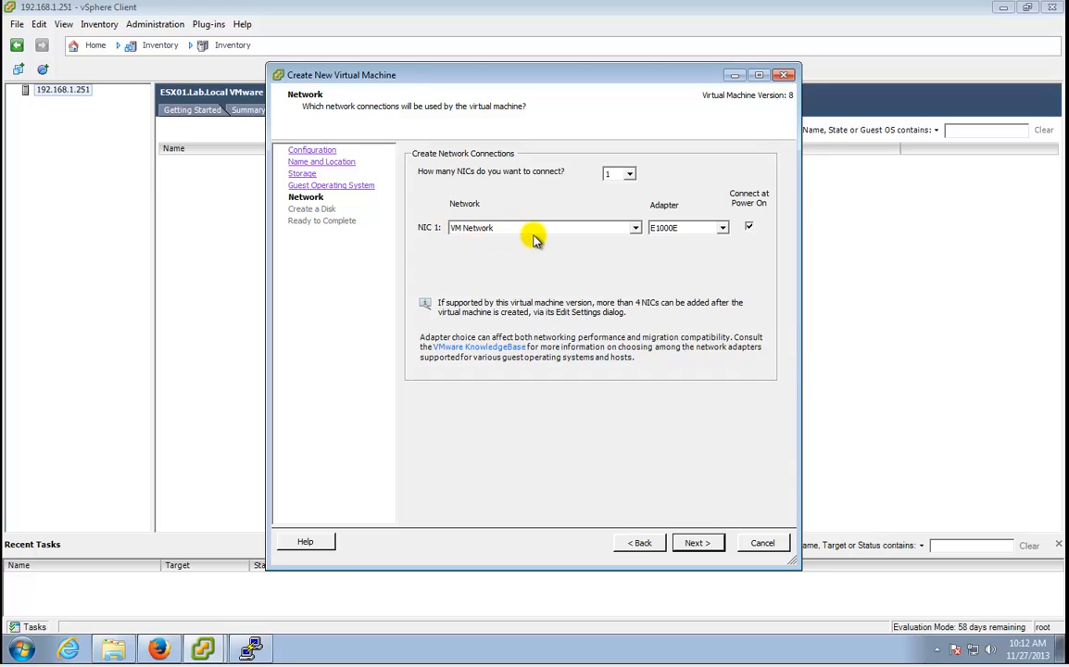
Change NIC 1's adapter type from E1000E to VMXNET 3.
click(721, 229)
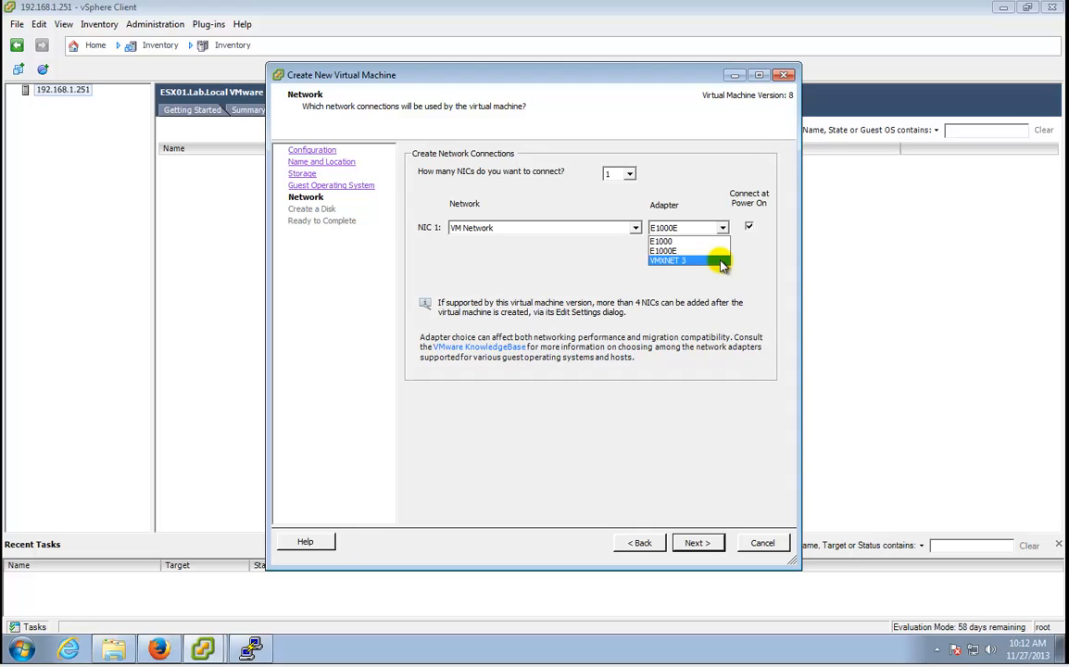
click(721, 262)
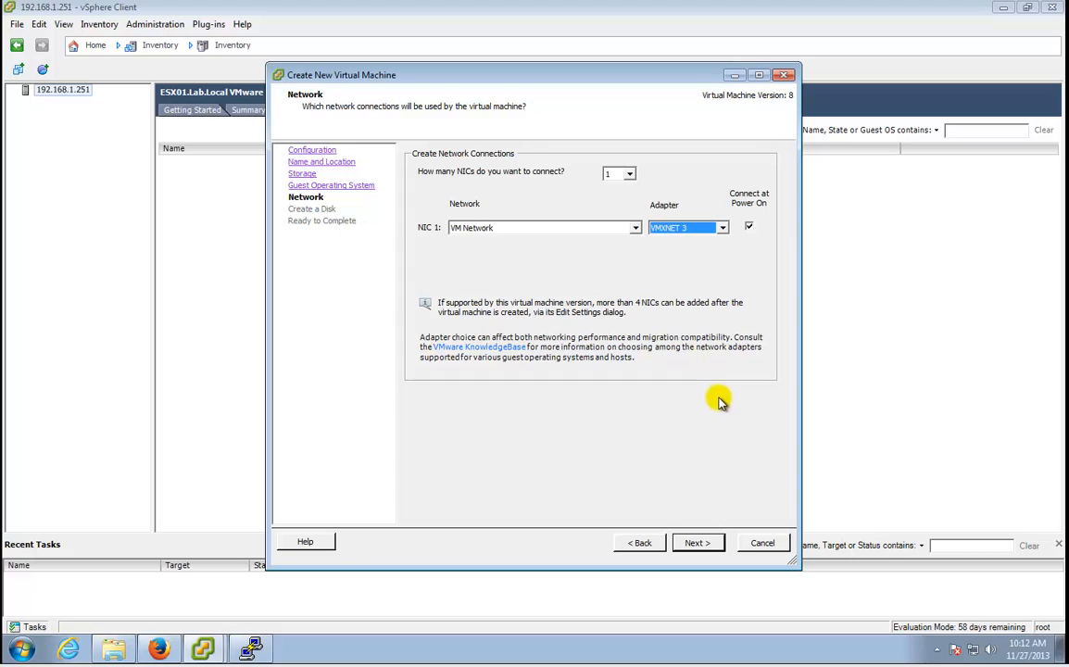
click(718, 545)
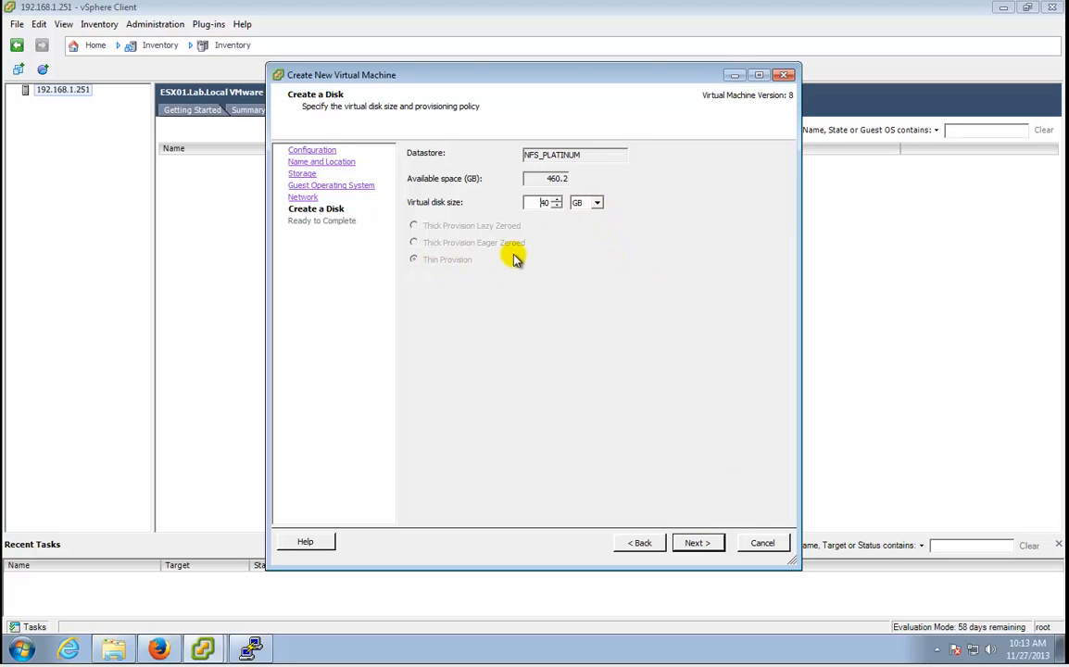
Keep the 40 GB thin-provisioned disk, finish the wizard, and select DC in the inventory.
double_click(544, 202)
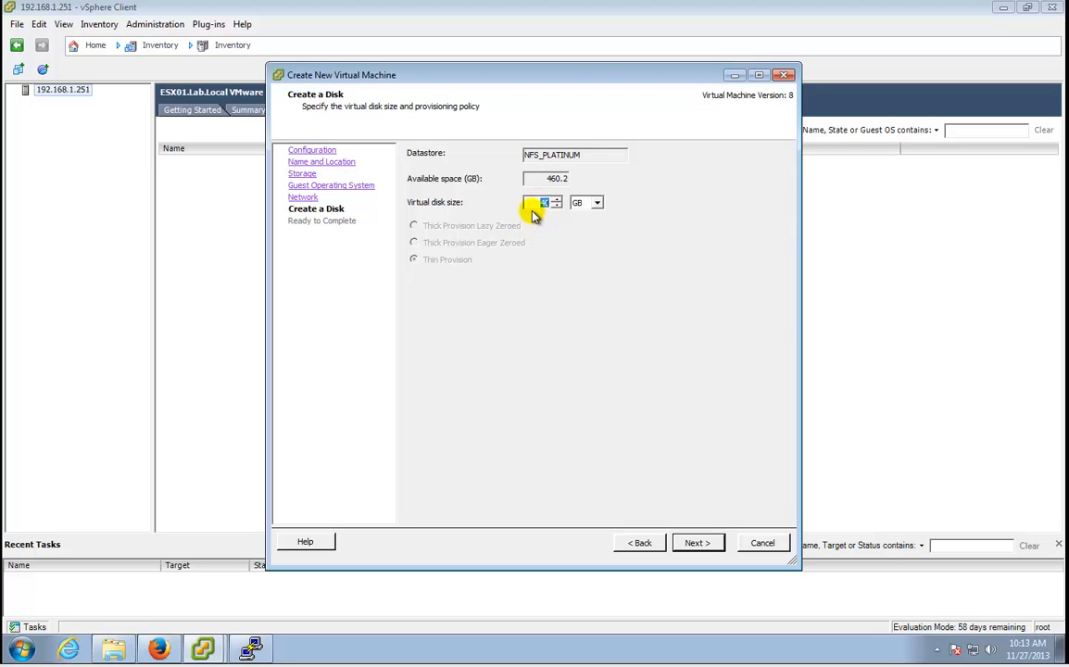
click(532, 203)
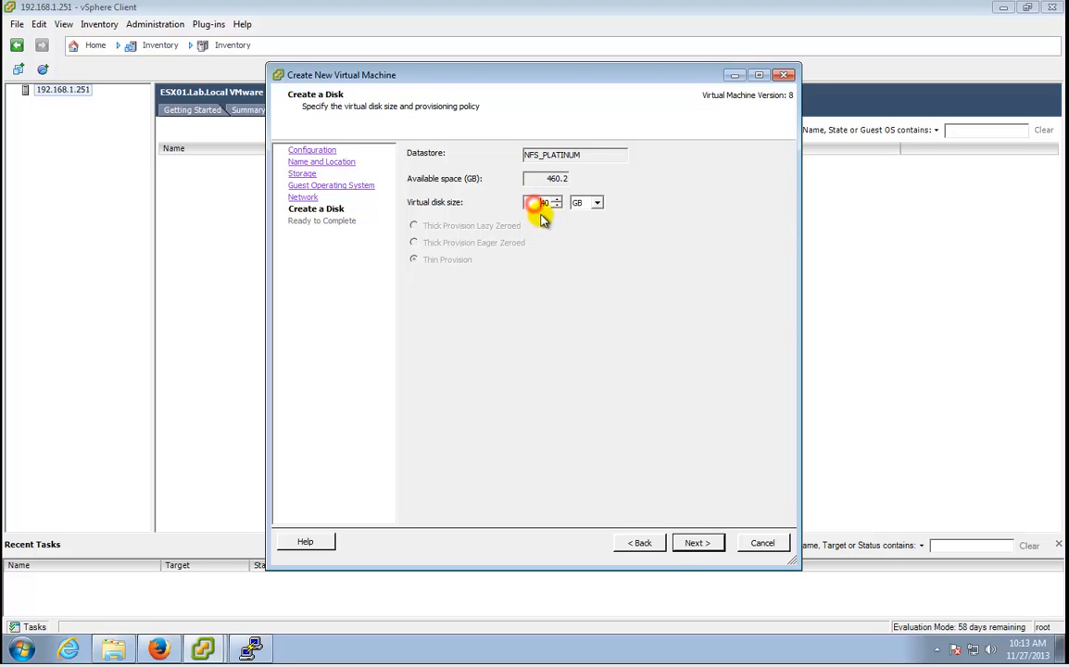
click(700, 541)
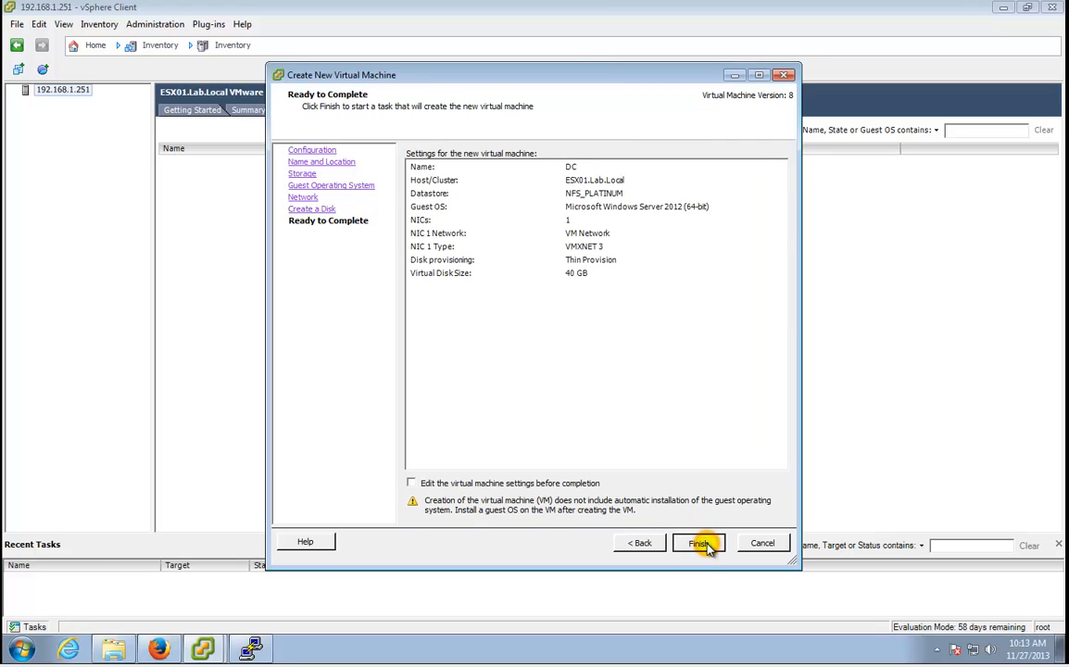
click(703, 545)
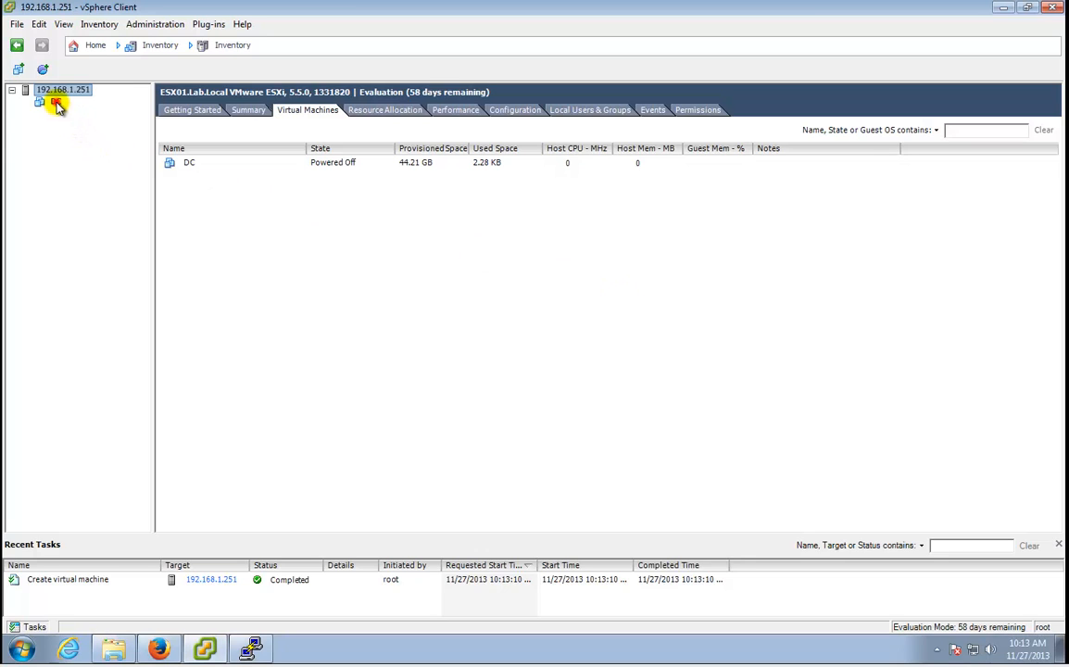
click(55, 104)
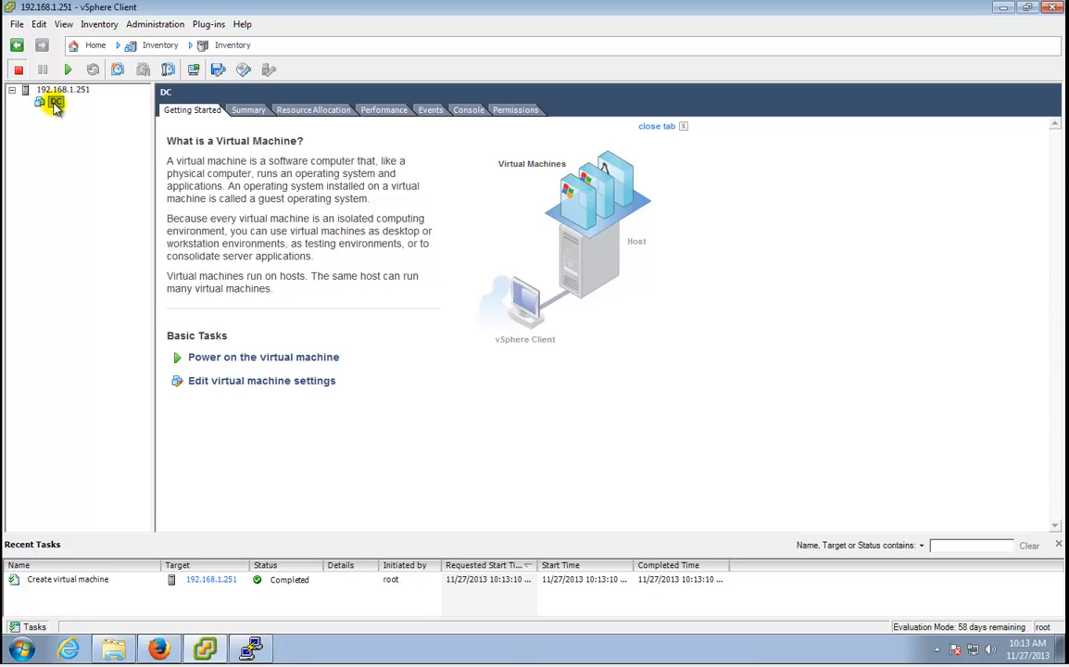
Open DC's hardware settings and remove the floppy drive.
right_click(53, 105)
click(102, 175)
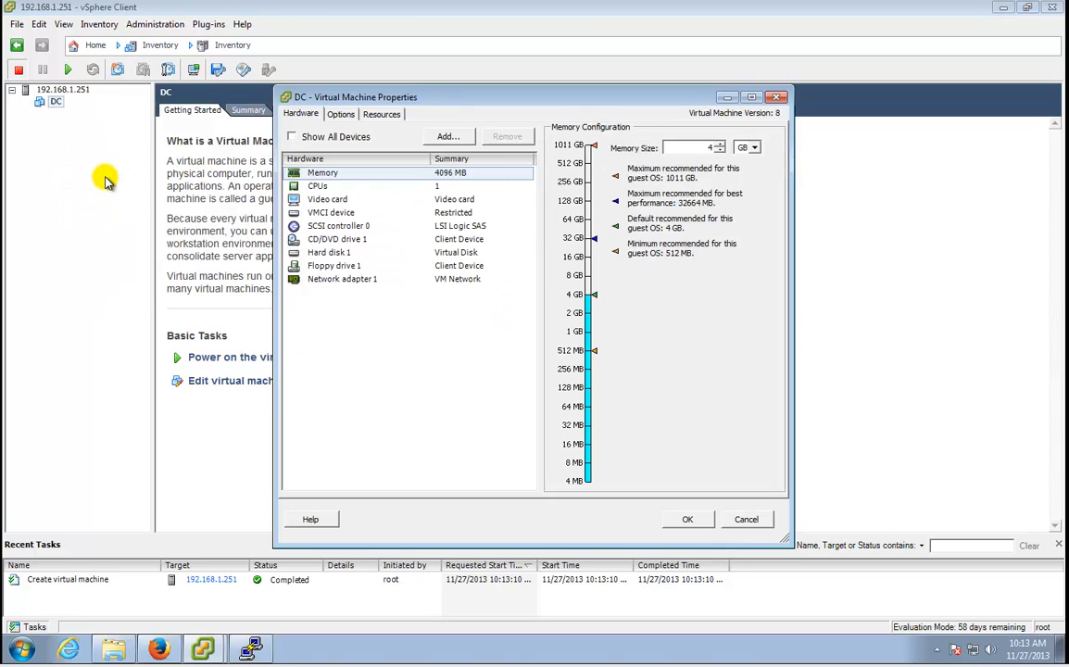
click(448, 188)
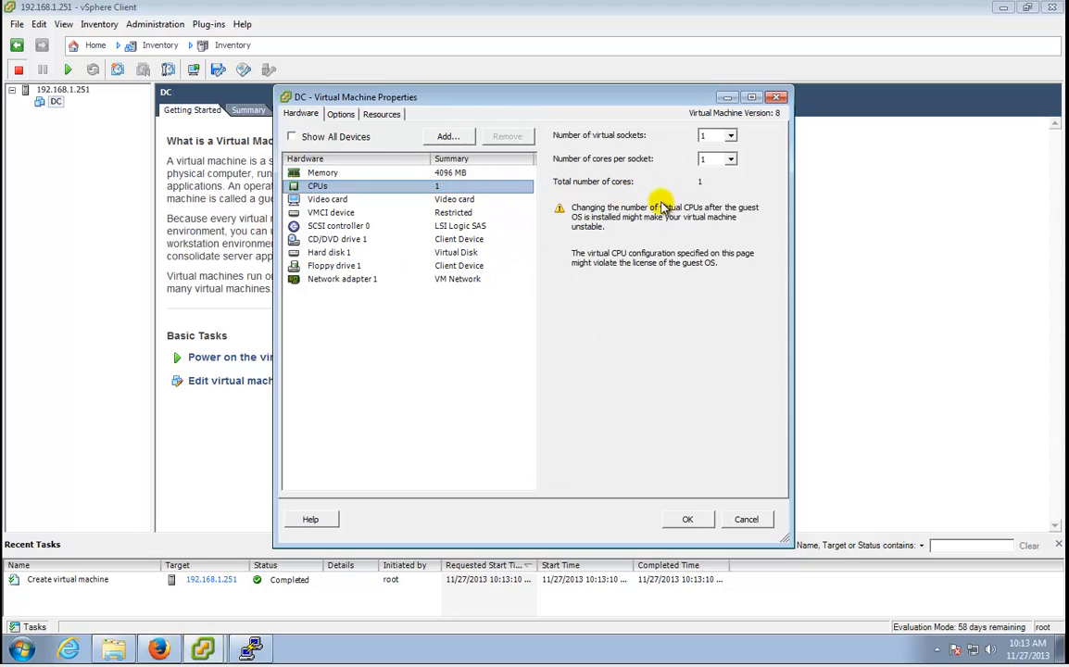
click(484, 266)
click(506, 136)
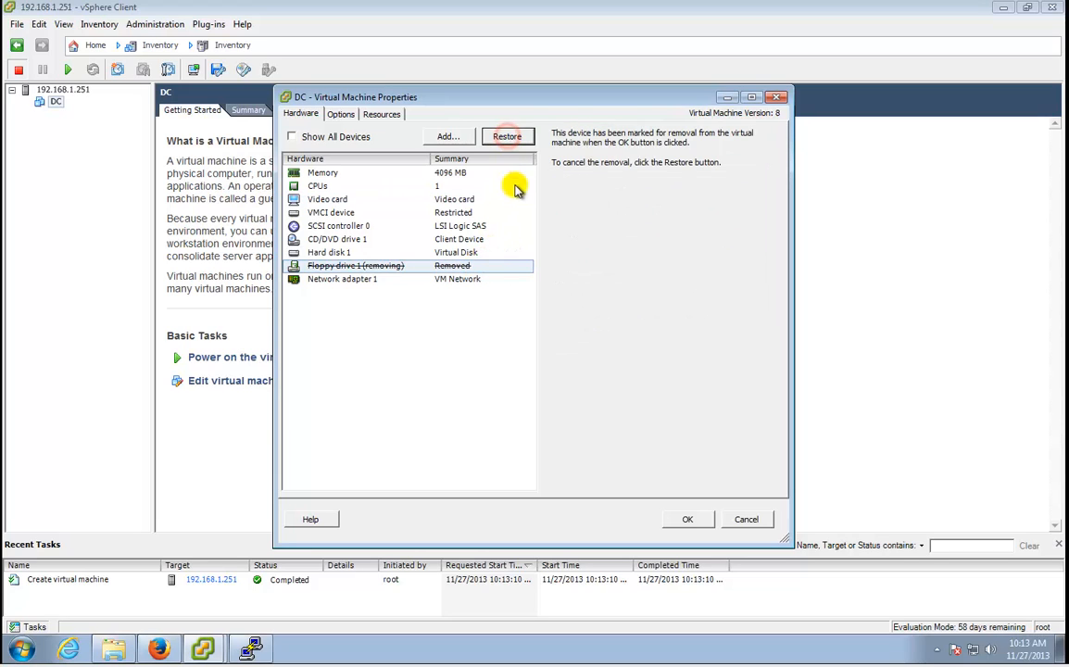
Mount NFS_PLATINUM/ISO/Windows Server 2012.ISO in the CD/DVD drive, connected at power on.
click(473, 243)
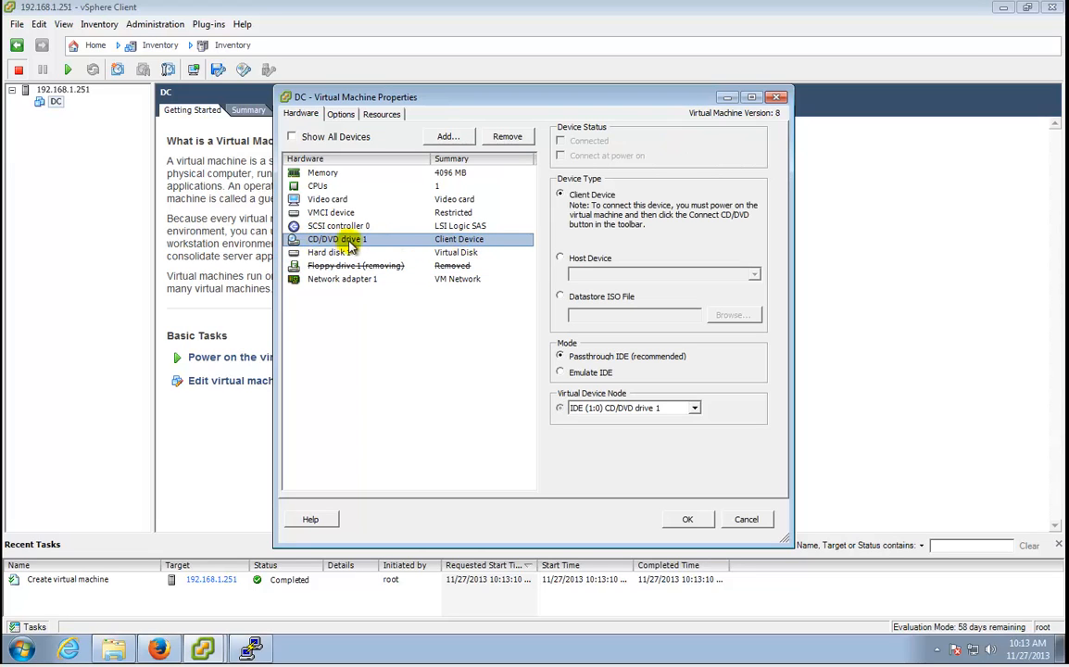
click(598, 302)
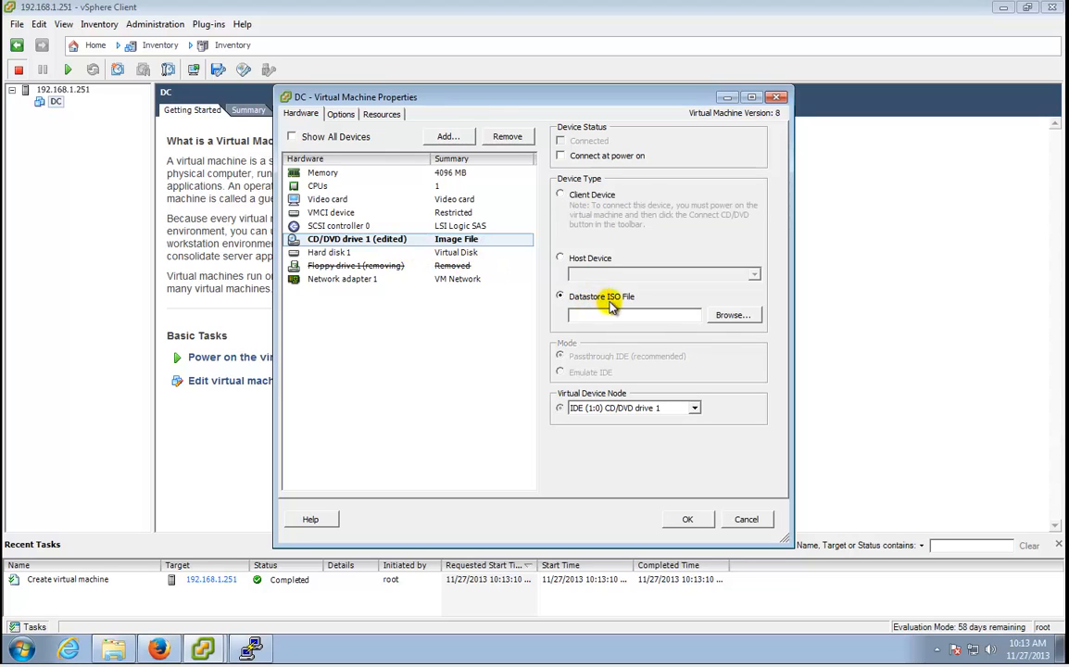
click(746, 319)
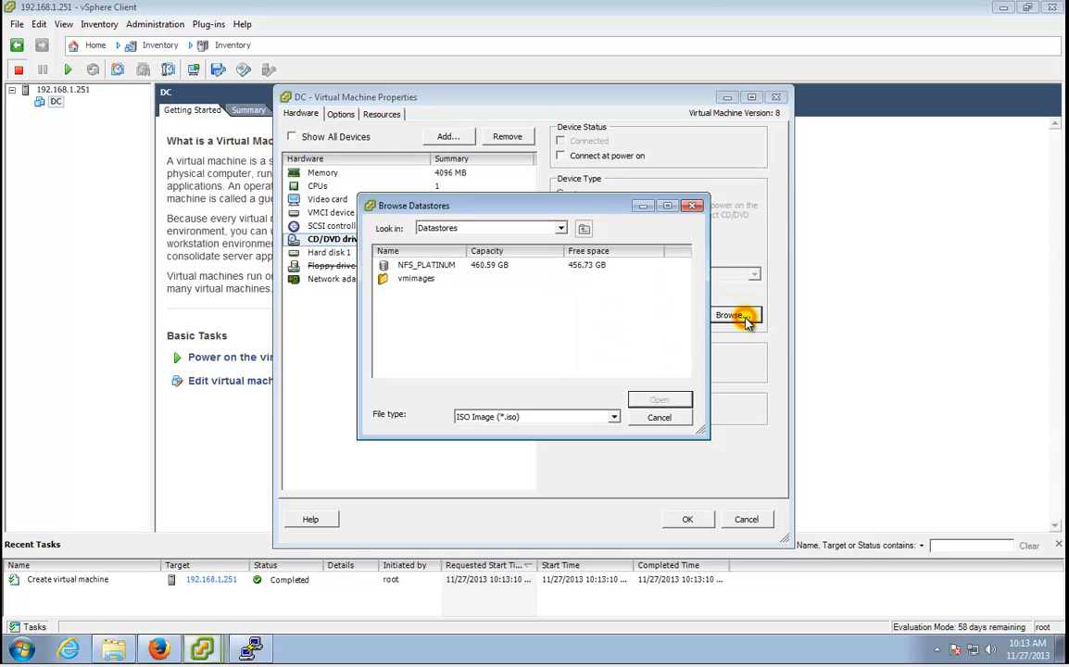
double_click(448, 267)
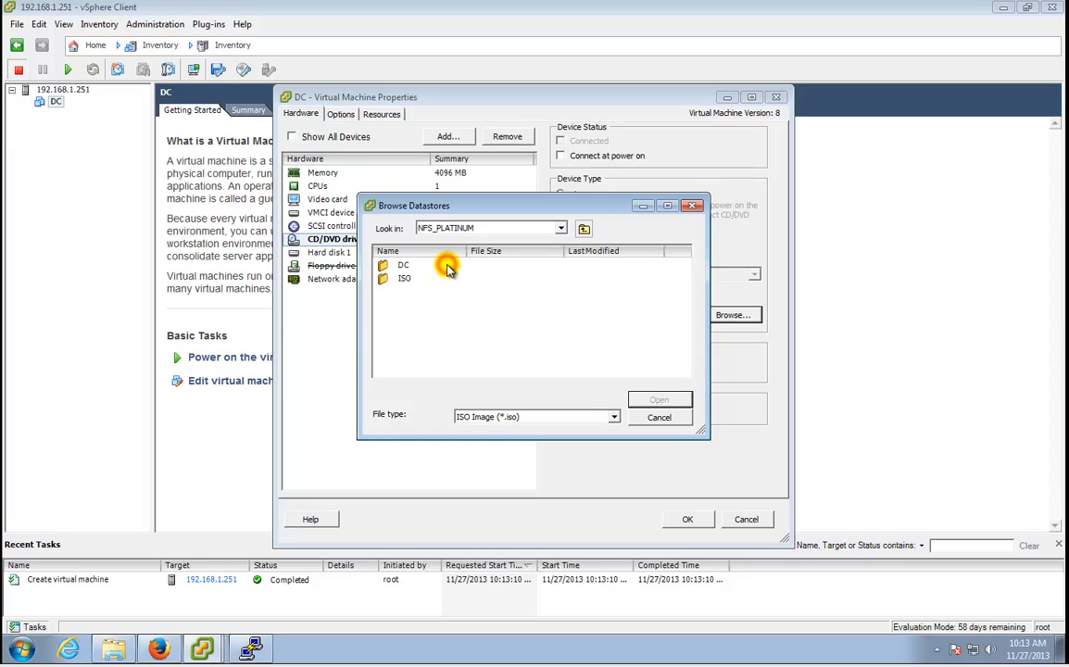
double_click(402, 278)
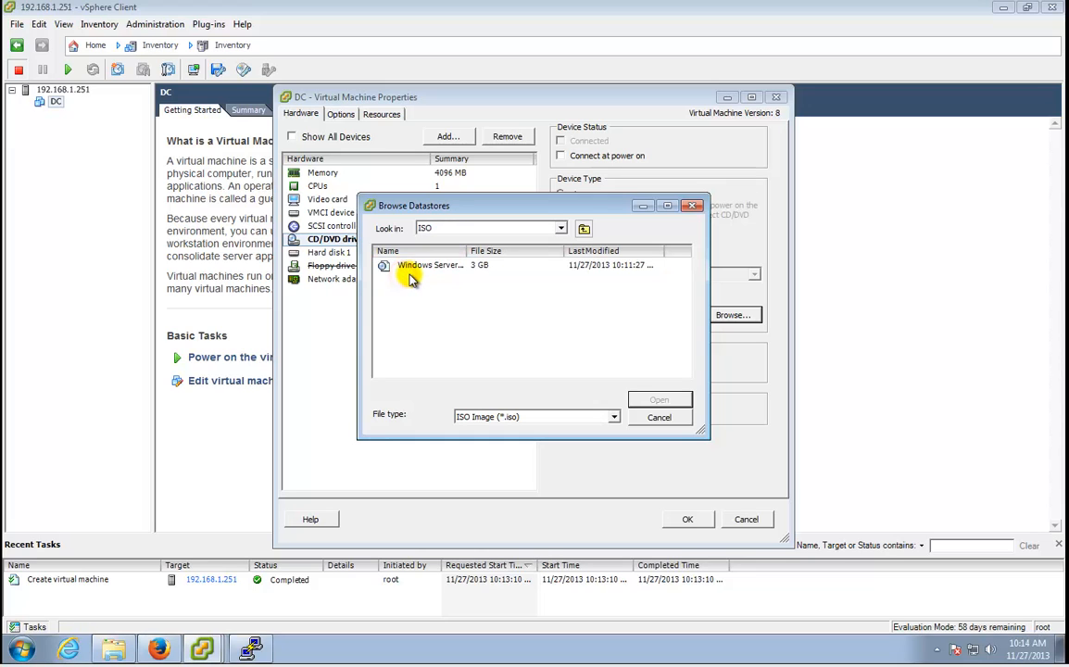
double_click(467, 250)
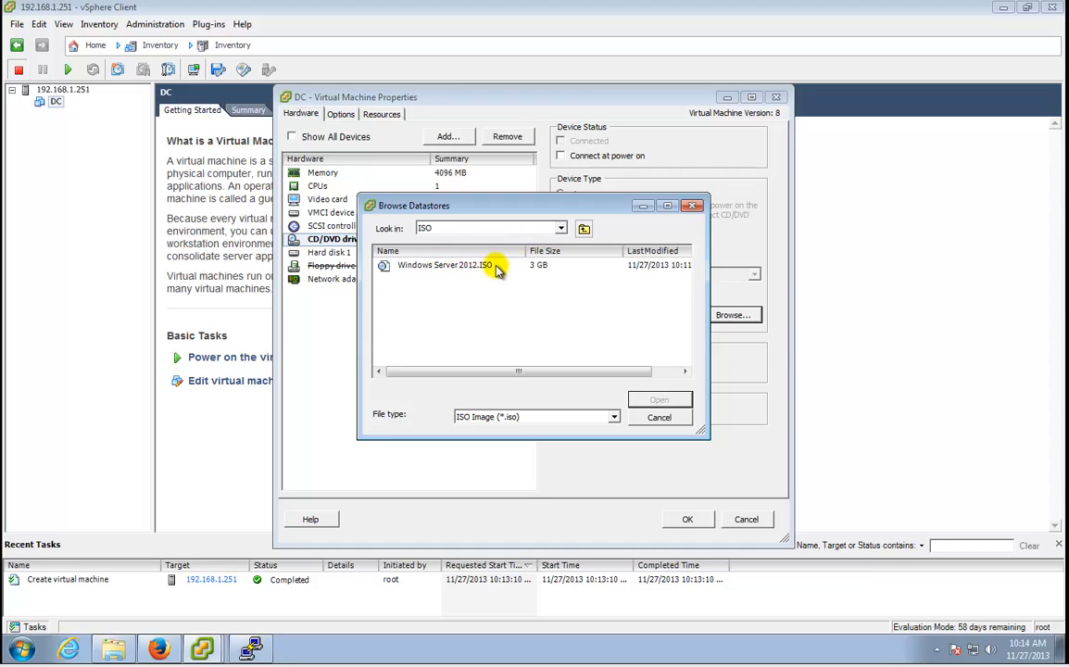
double_click(498, 267)
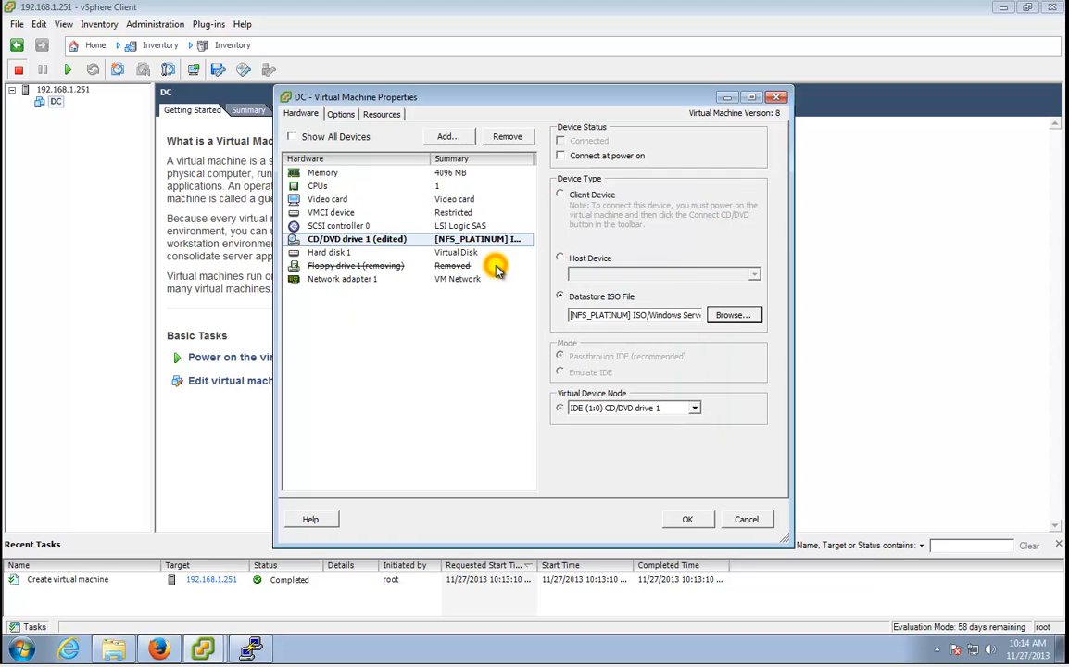
click(604, 158)
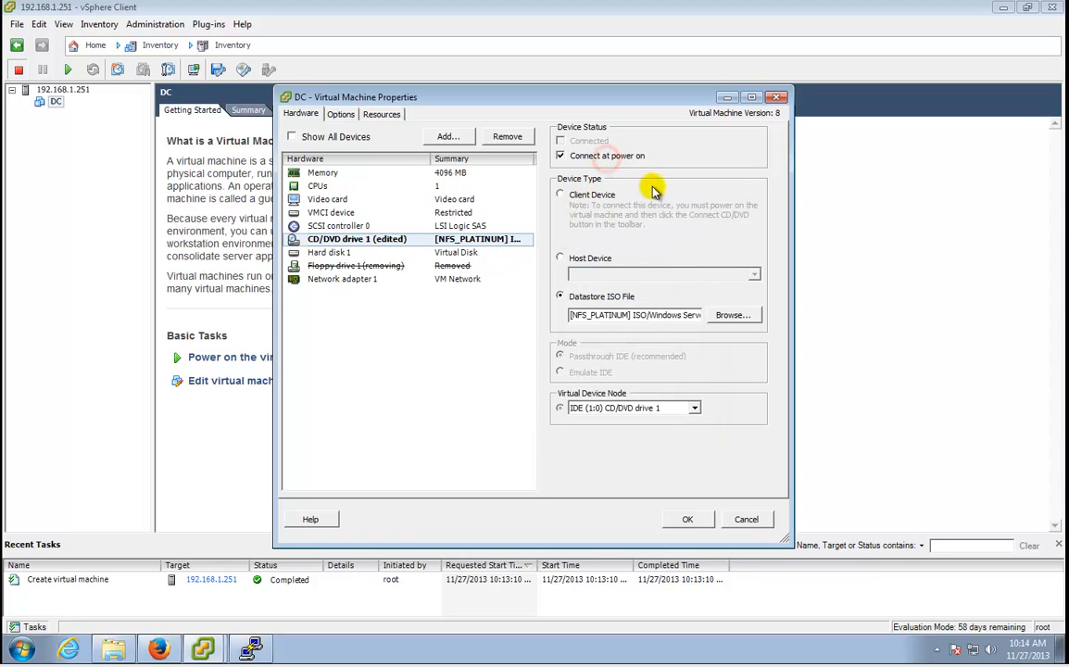
click(704, 517)
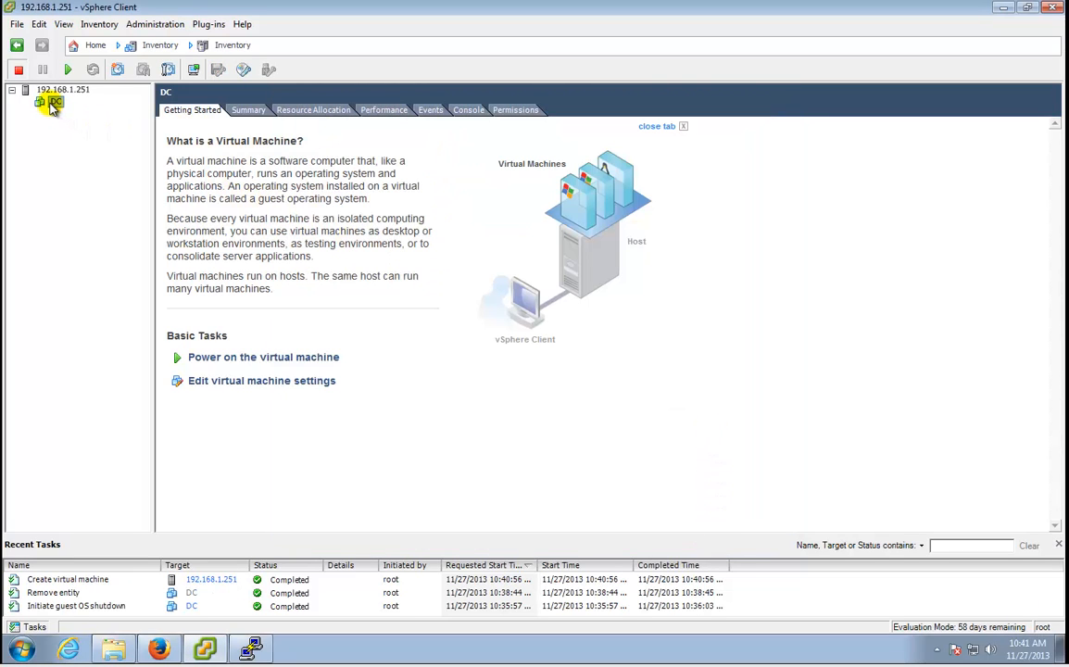
Open DC's console and power the machine on to boot the Windows Server 2012 ISO.
right_click(53, 104)
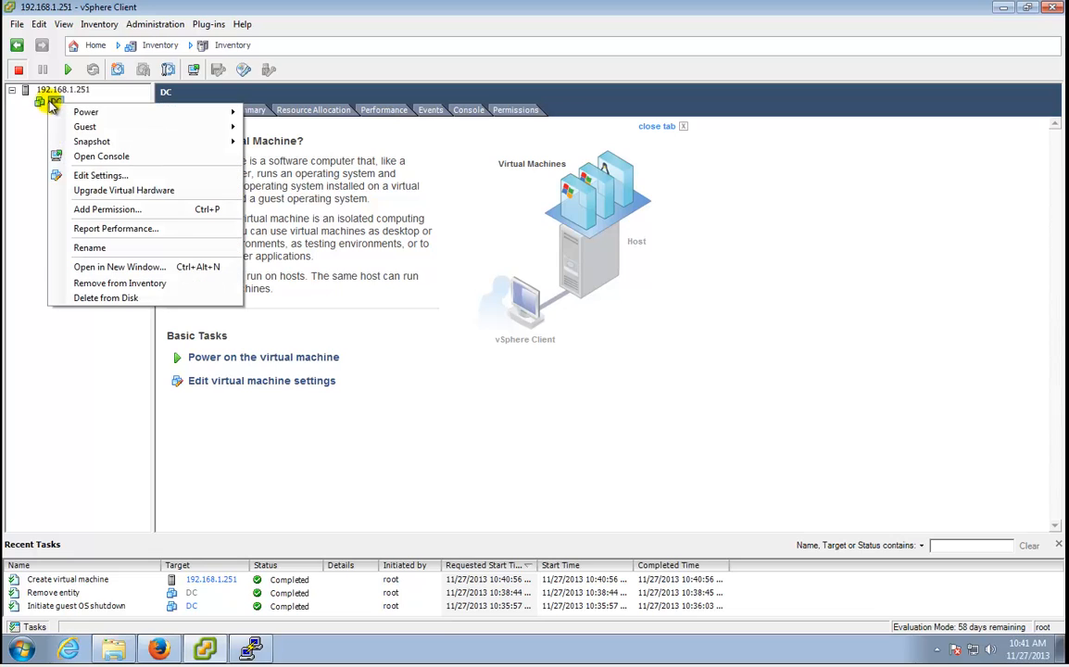
click(102, 156)
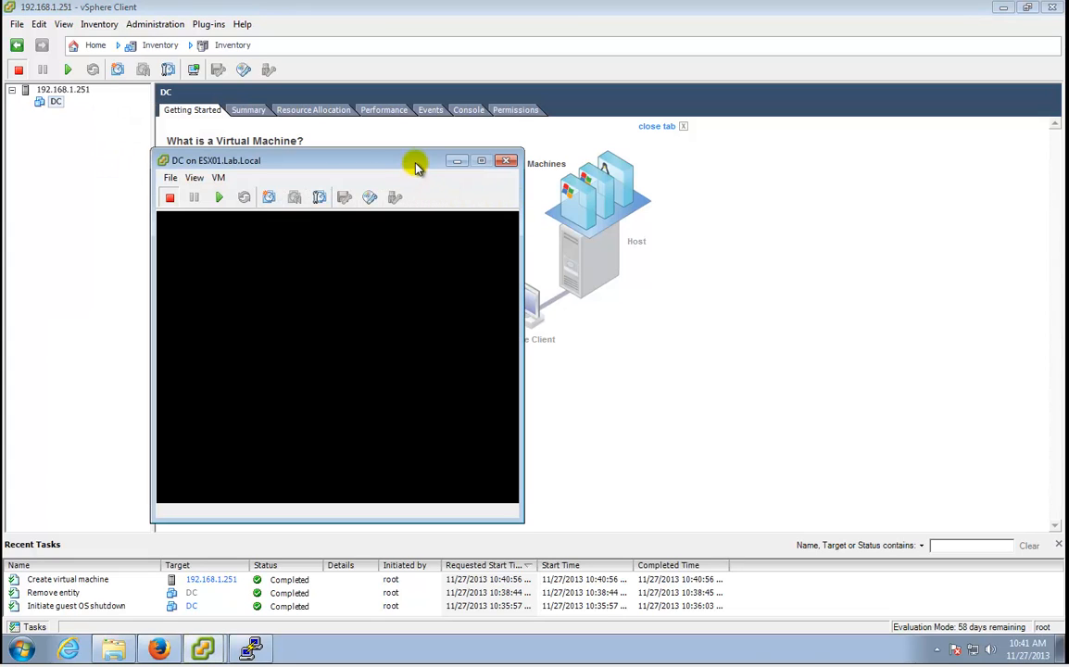
drag(417, 161, 431, 118)
click(231, 154)
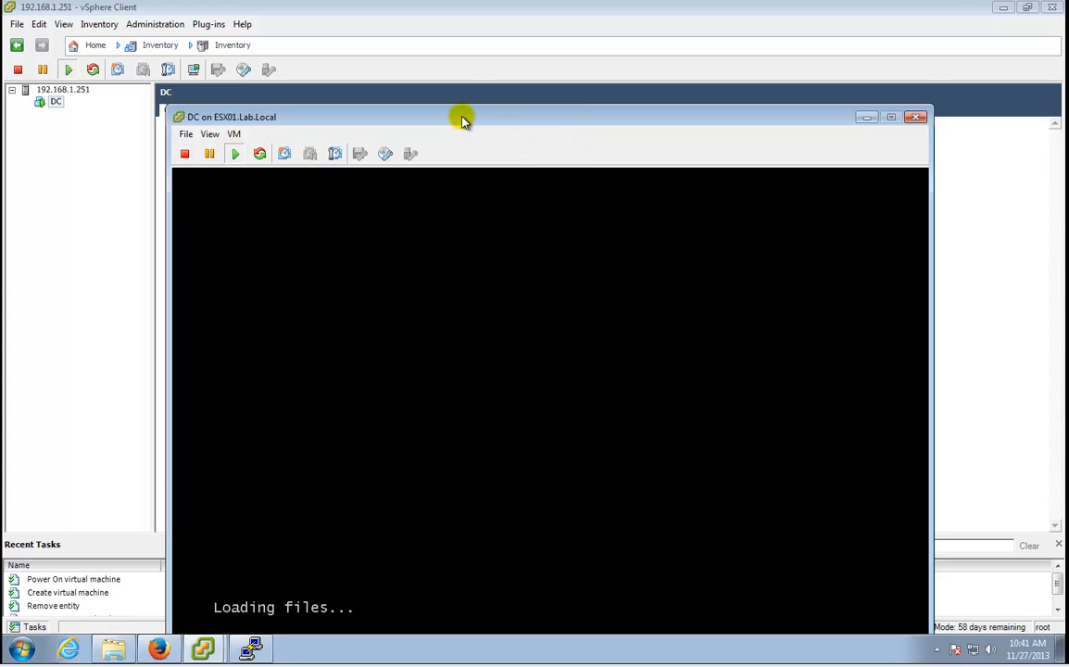
drag(466, 119, 468, 18)
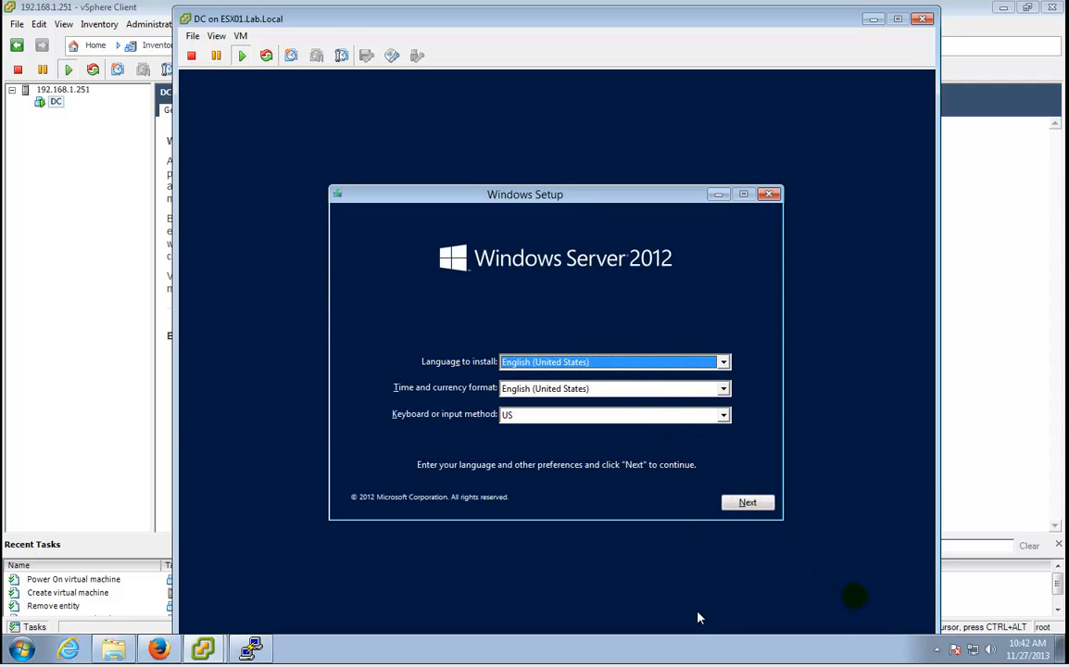
Keep default language settings, pick Standard Evaluation (Server with a GUI), and accept the license terms.
click(746, 504)
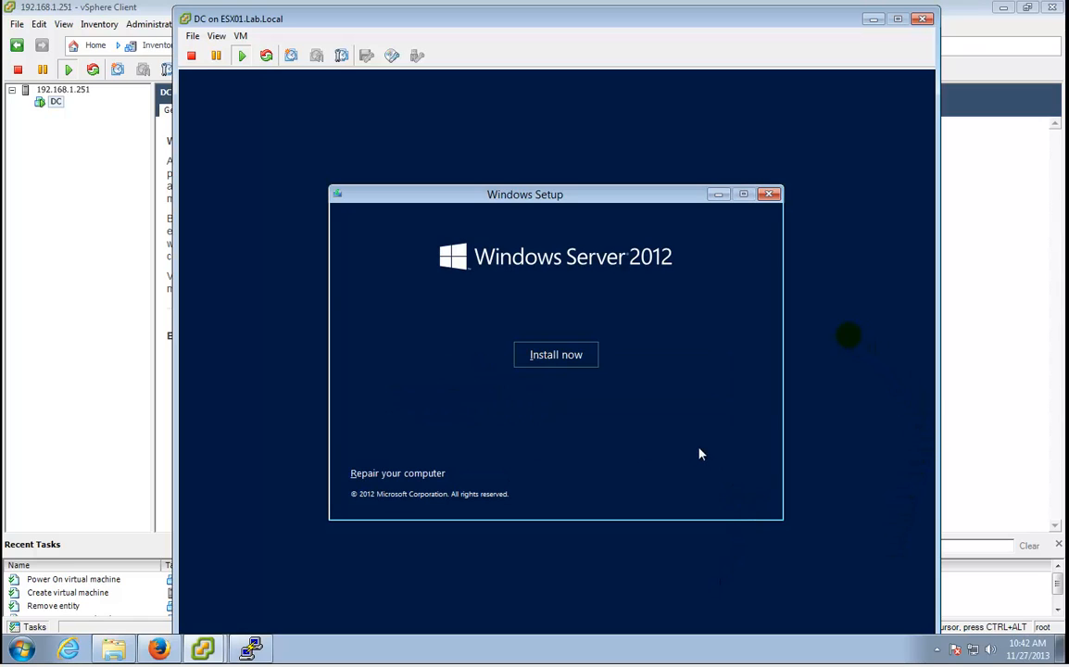
click(579, 365)
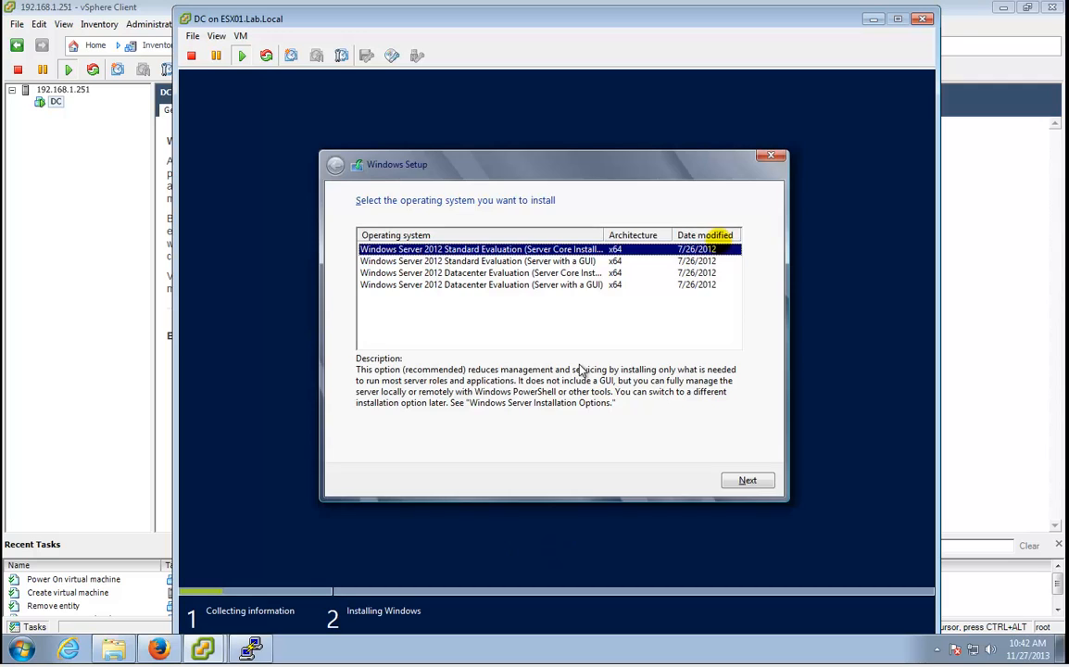
click(512, 262)
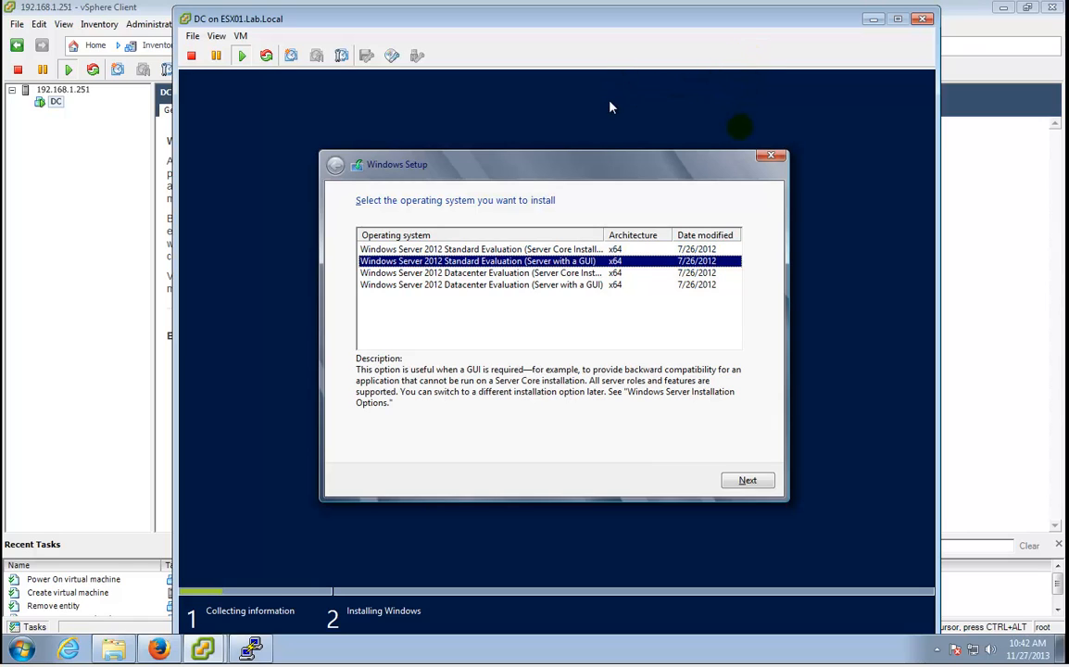
drag(606, 235, 622, 234)
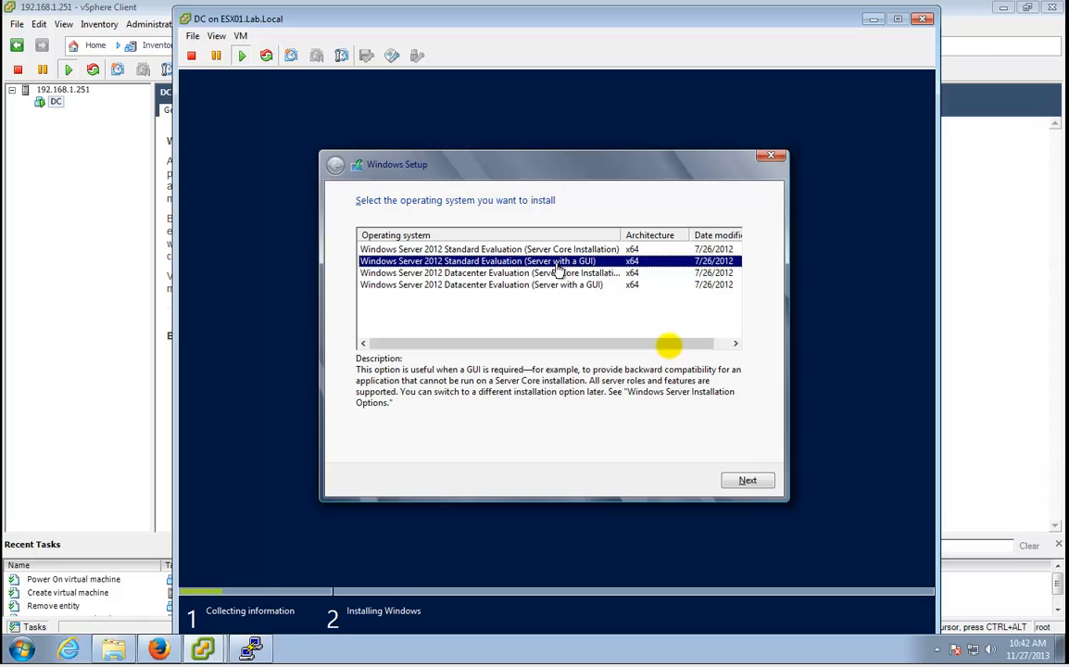
click(747, 481)
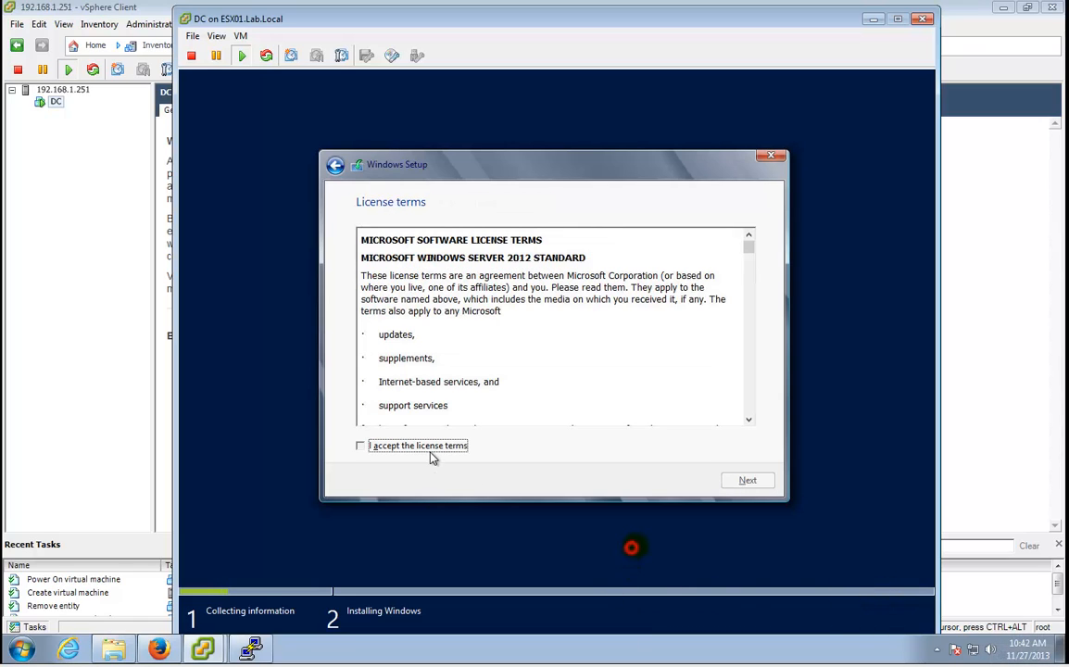
click(431, 452)
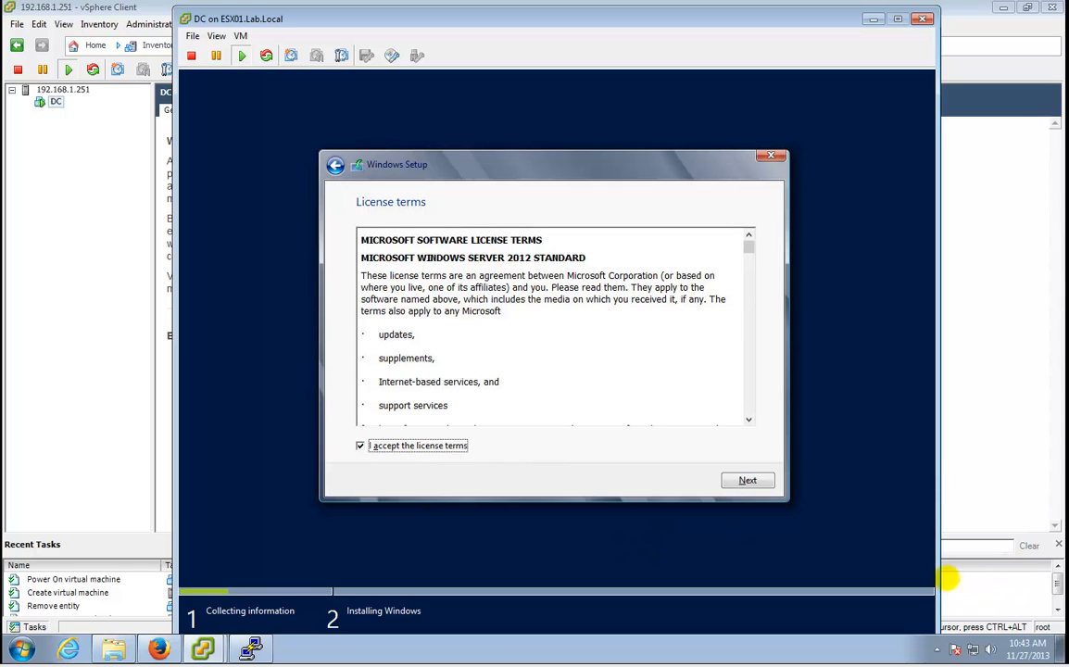
click(767, 485)
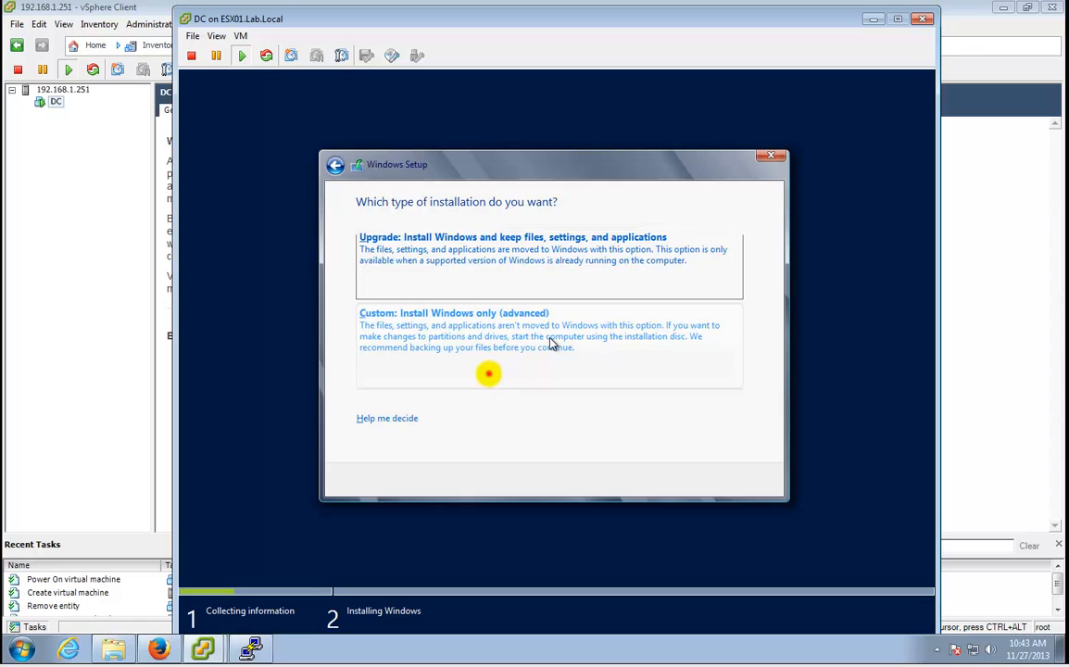
Run a Custom install onto Drive 0's 40 GB unallocated space until the password screen.
click(489, 371)
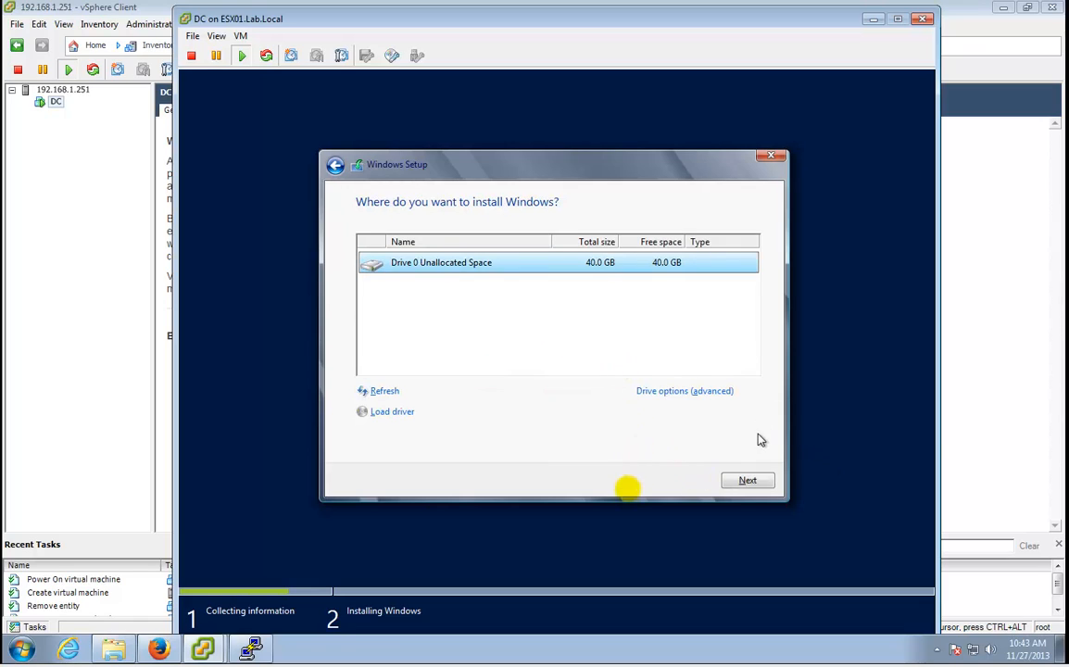
click(748, 481)
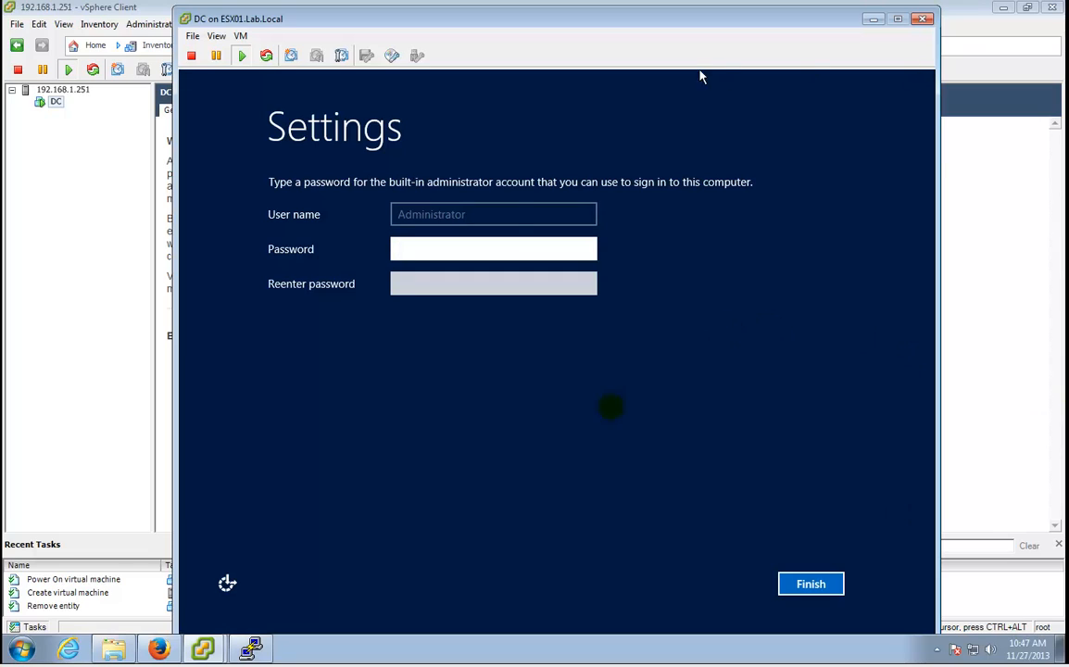
Enter and confirm a first administrator password, which Windows Setup rejects for complexity.
click(508, 242)
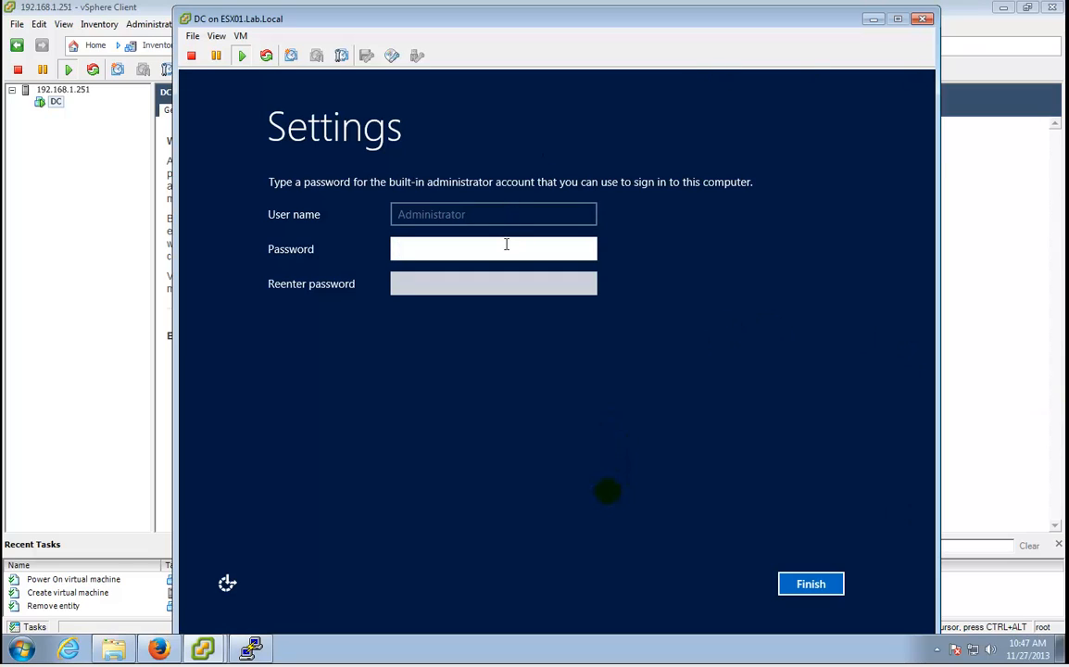
text(assw0r)
key(Tab)
text(Passw0r)
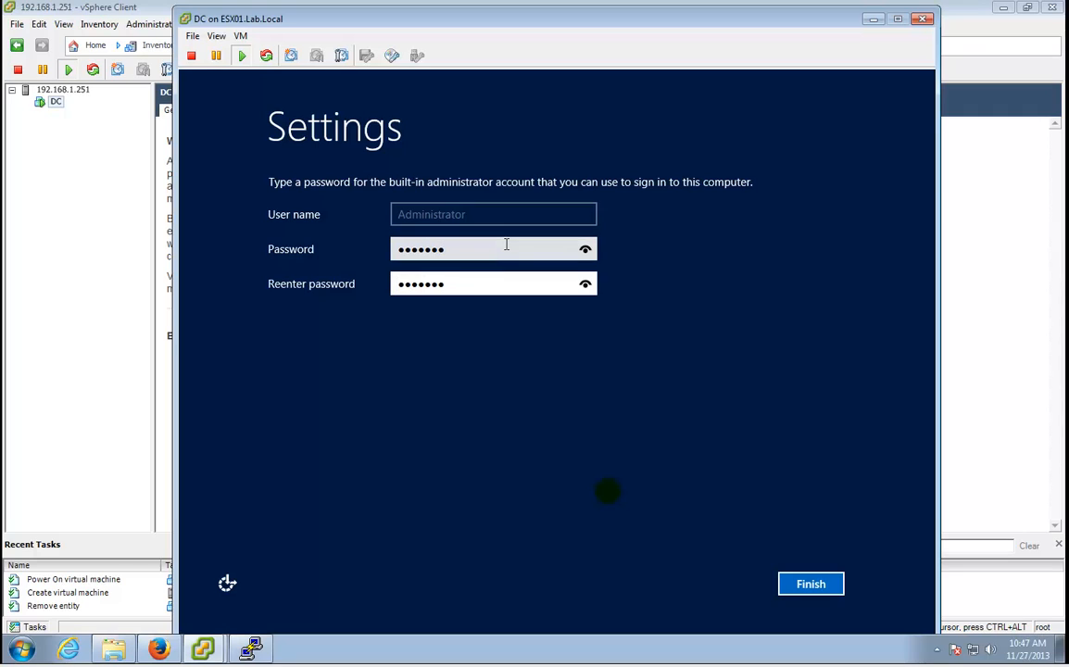
key(Return)
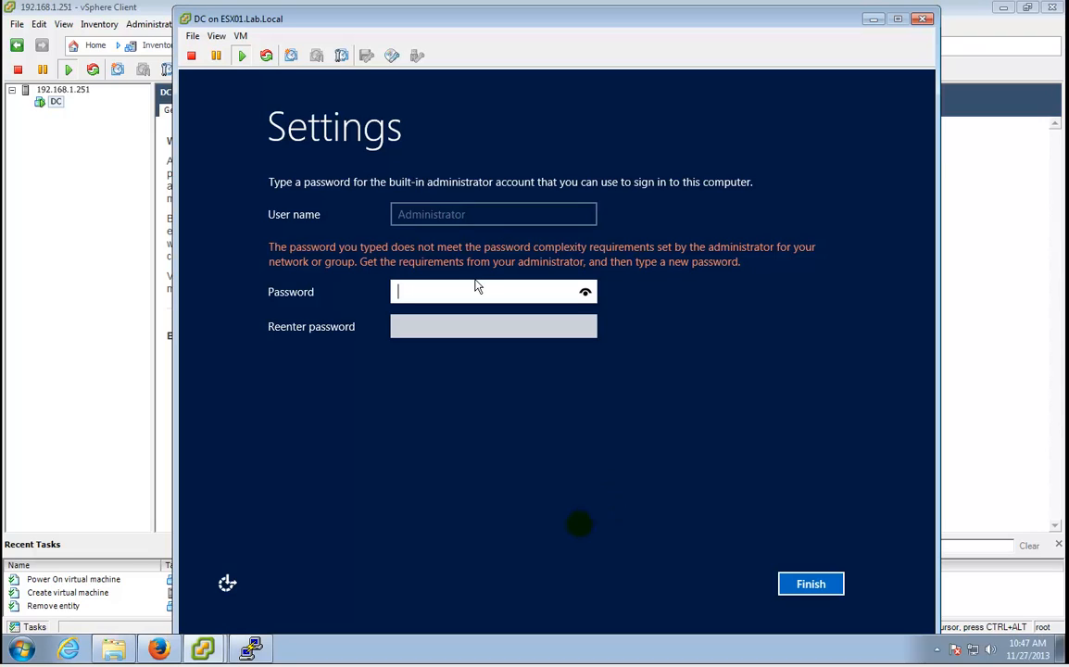
Submit a longer, more complex administrator password so Setup accepts it.
text(P)
key(BackSpace)
text(P@ssw0rd12345)
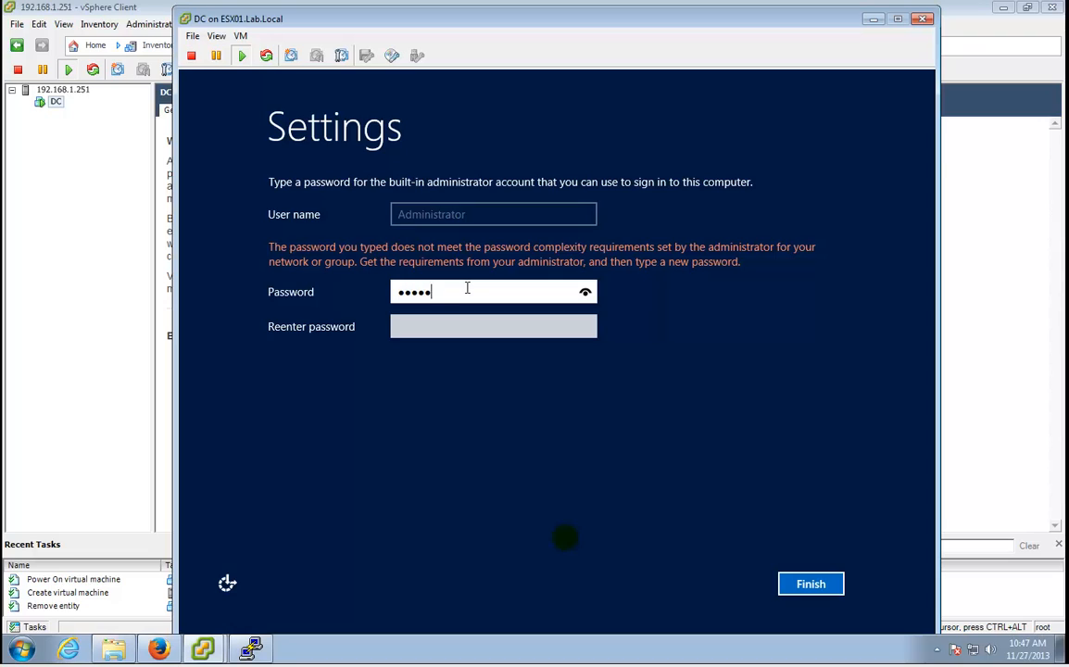
text(6789)
key(Tab)
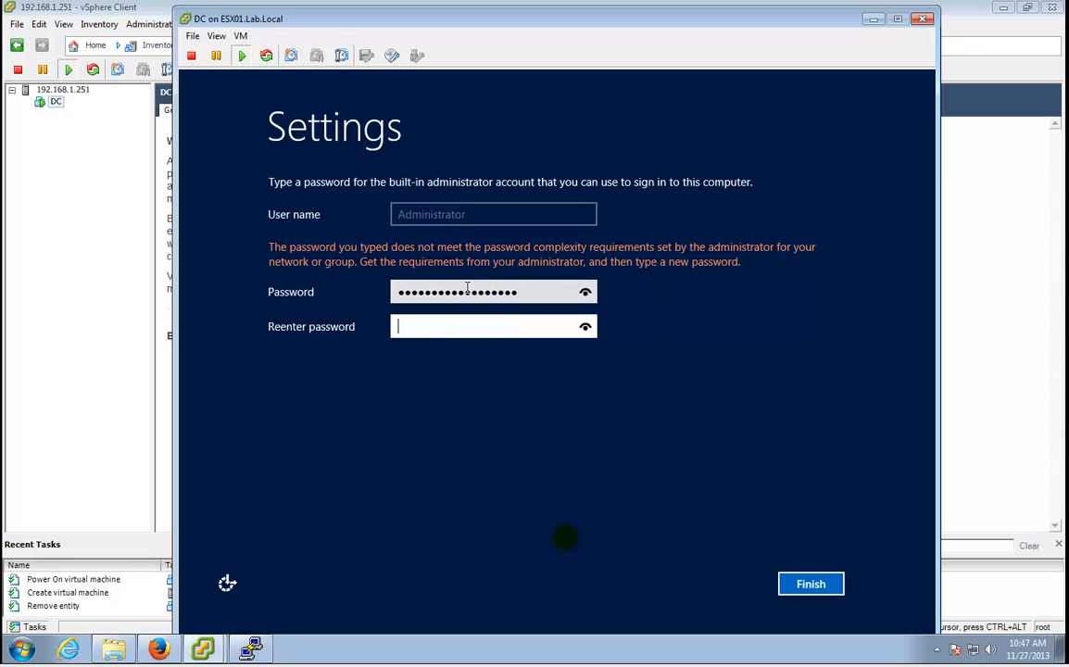
text(P@ssw0rd123456789)
key(Return)
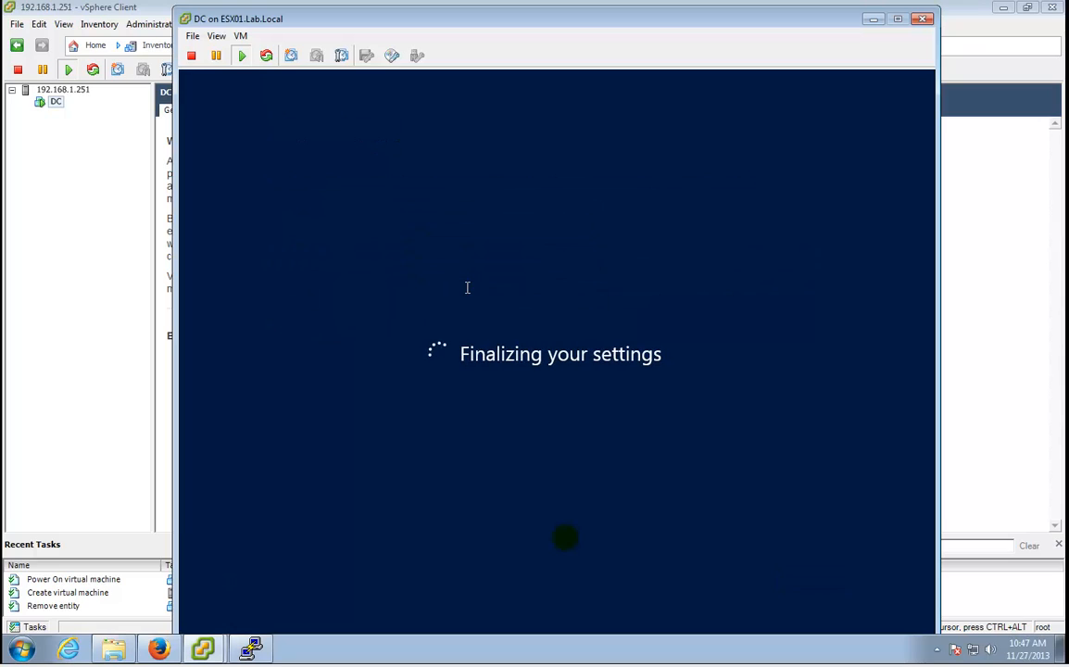
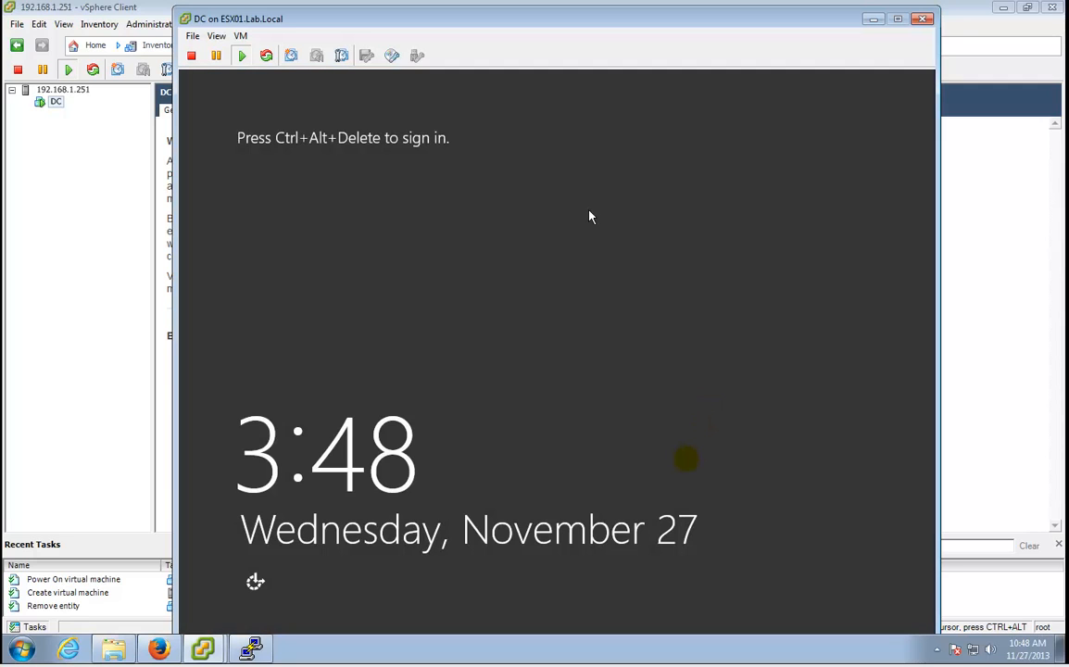
Send Ctrl+Alt+Del to the DC VM and sign in with the Administrator password.
click(240, 36)
click(266, 67)
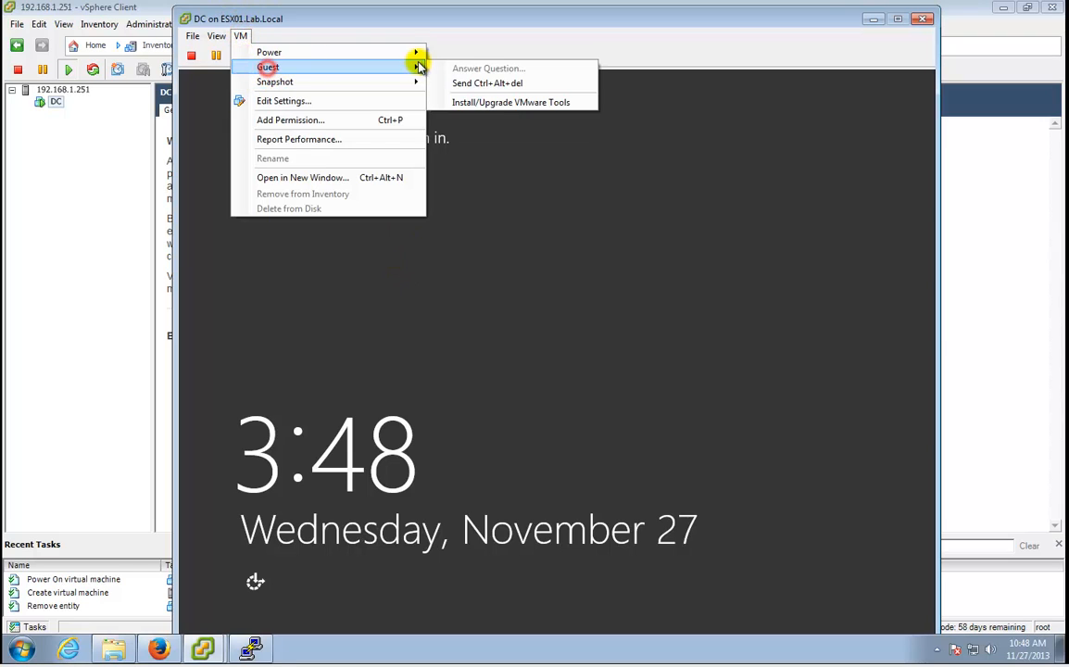
click(460, 83)
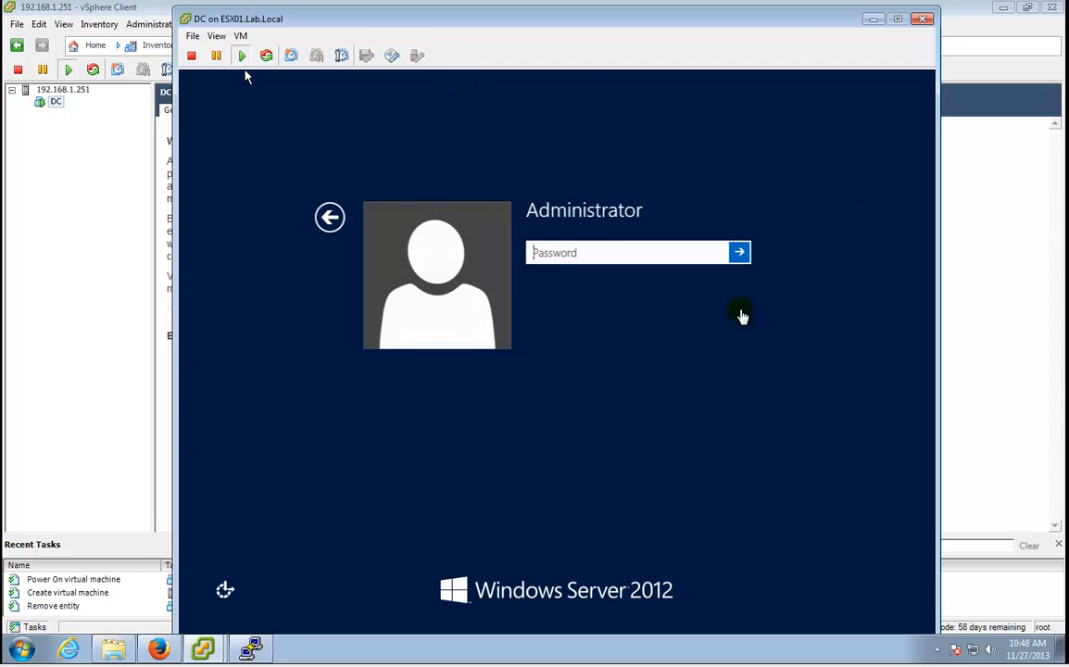
click(658, 245)
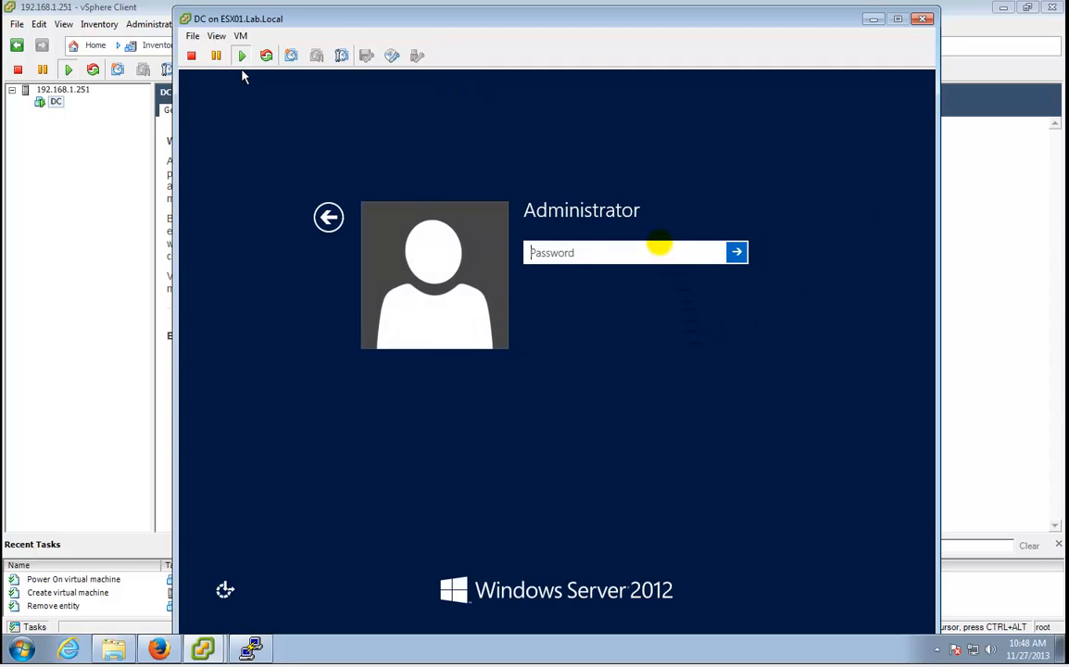
text(••••••••••••••••)
key(Return)
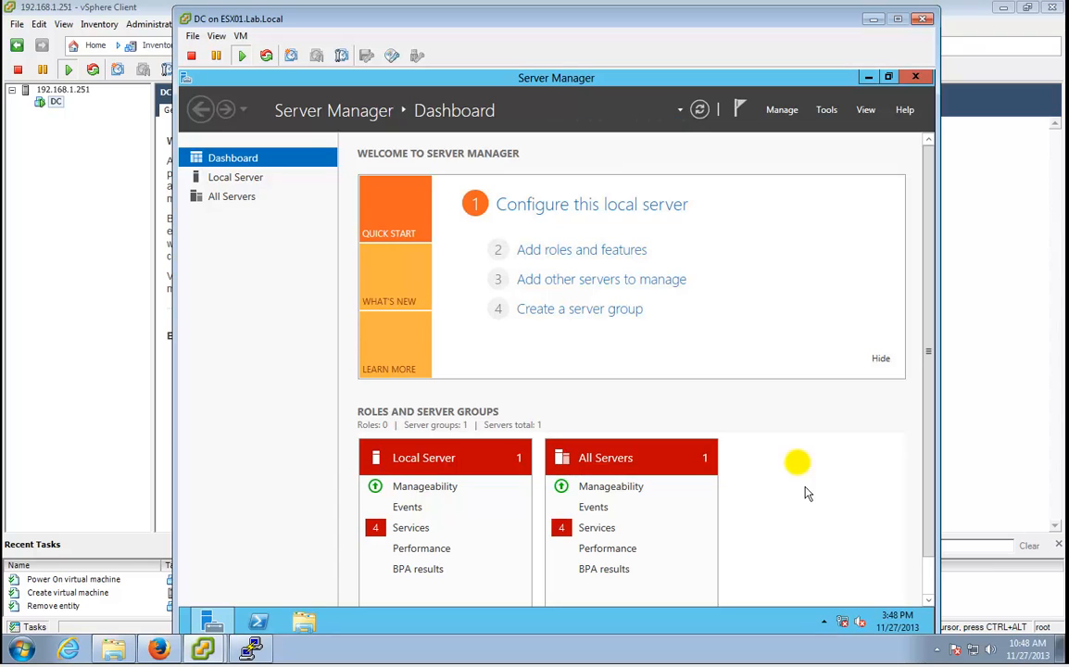
Set the guest's time zone to Eastern Time (US & Canada).
click(898, 615)
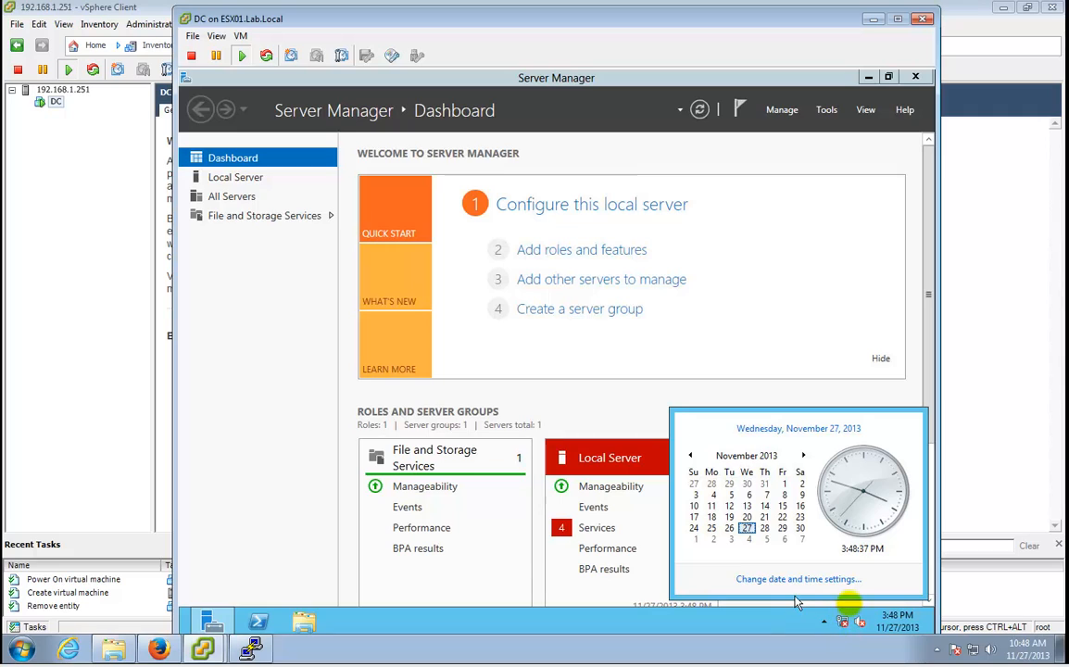
click(799, 581)
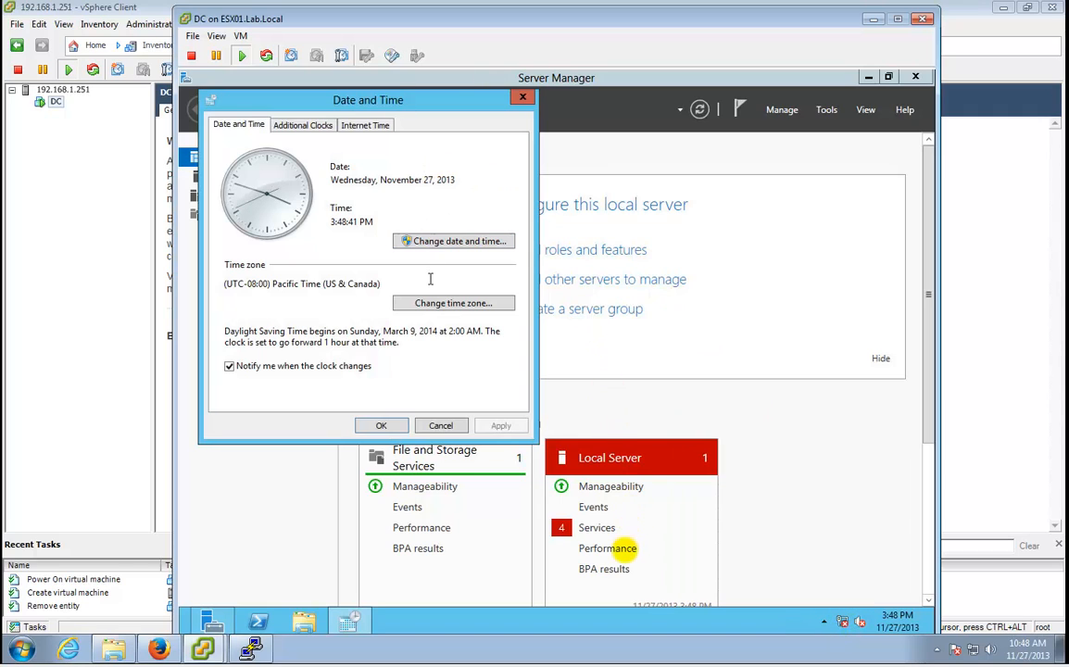
click(453, 303)
click(414, 188)
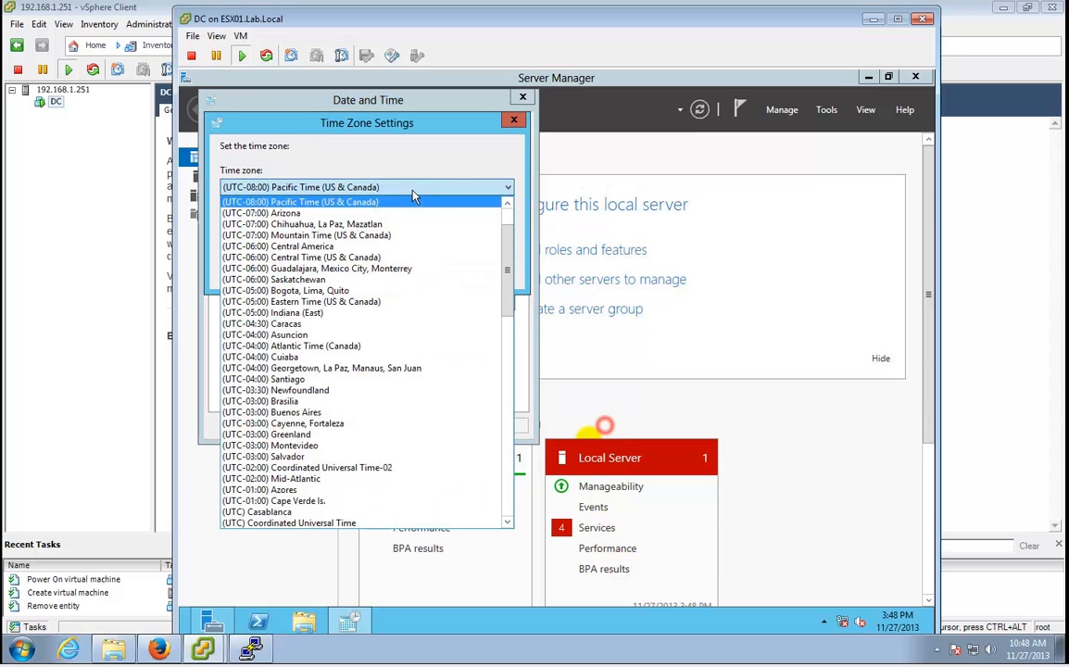
click(393, 301)
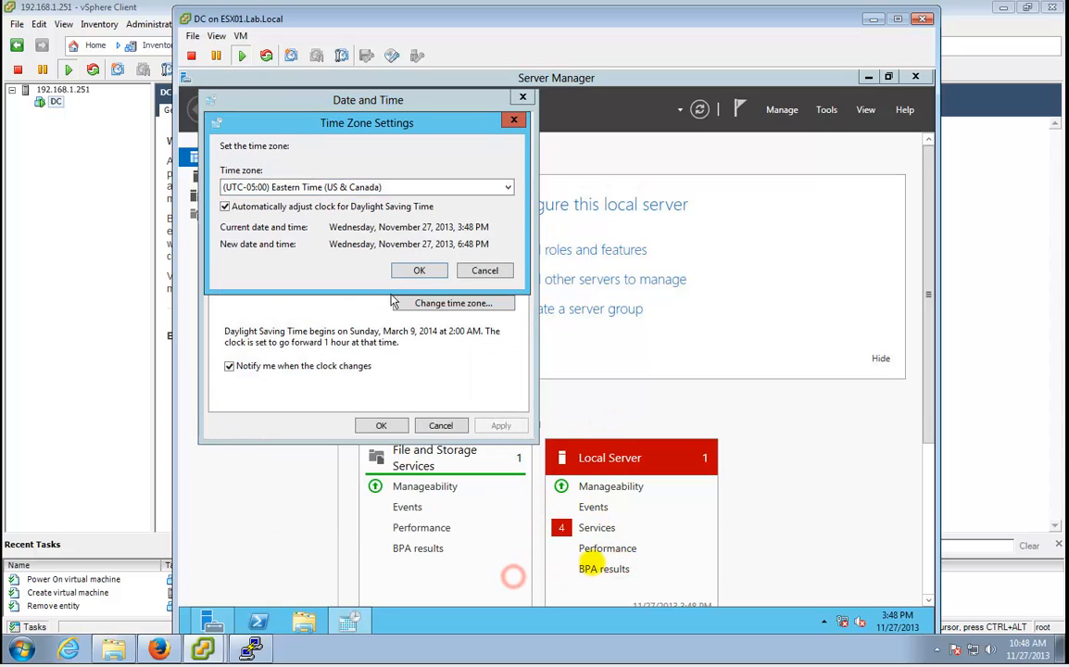
click(420, 271)
Set pool.ntp.org as the internet time server and save the date and time settings.
click(383, 129)
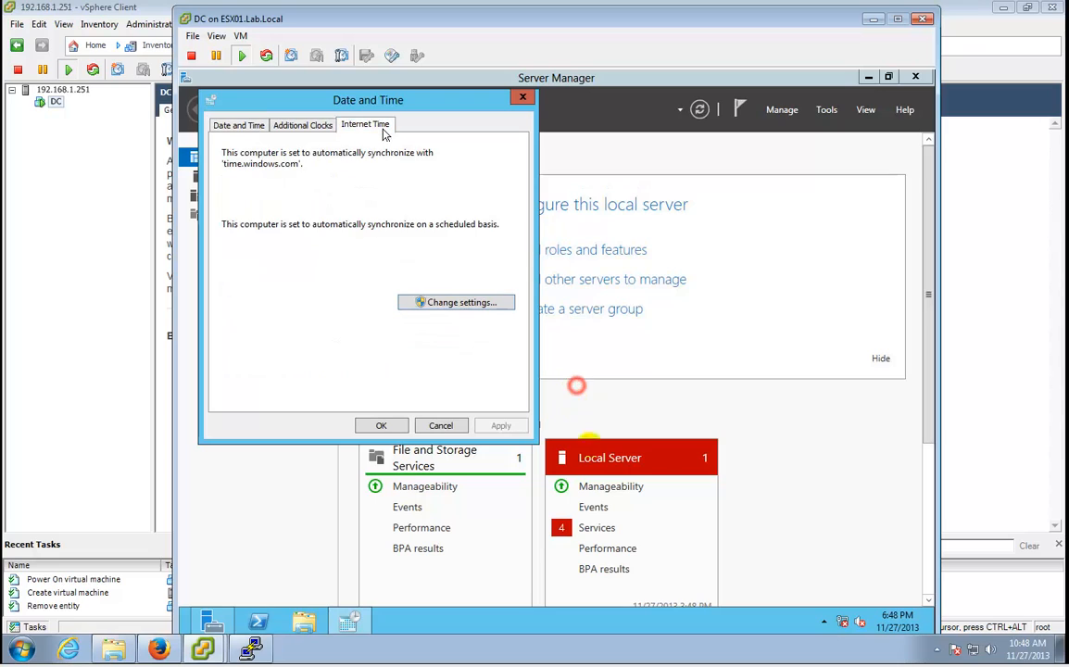
click(435, 306)
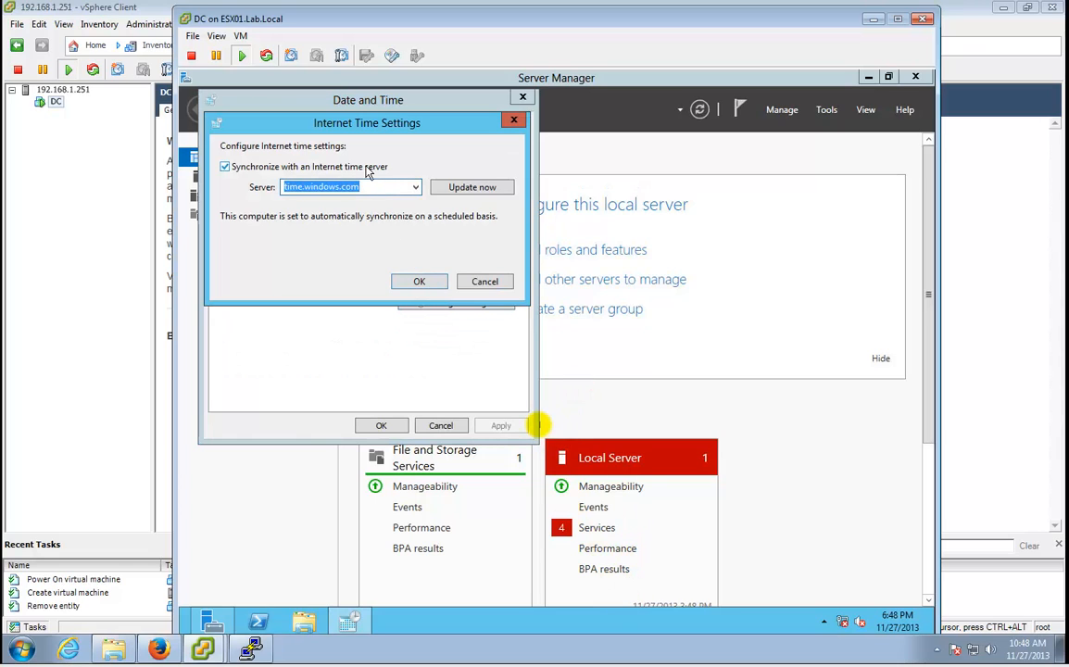
text(pool.)
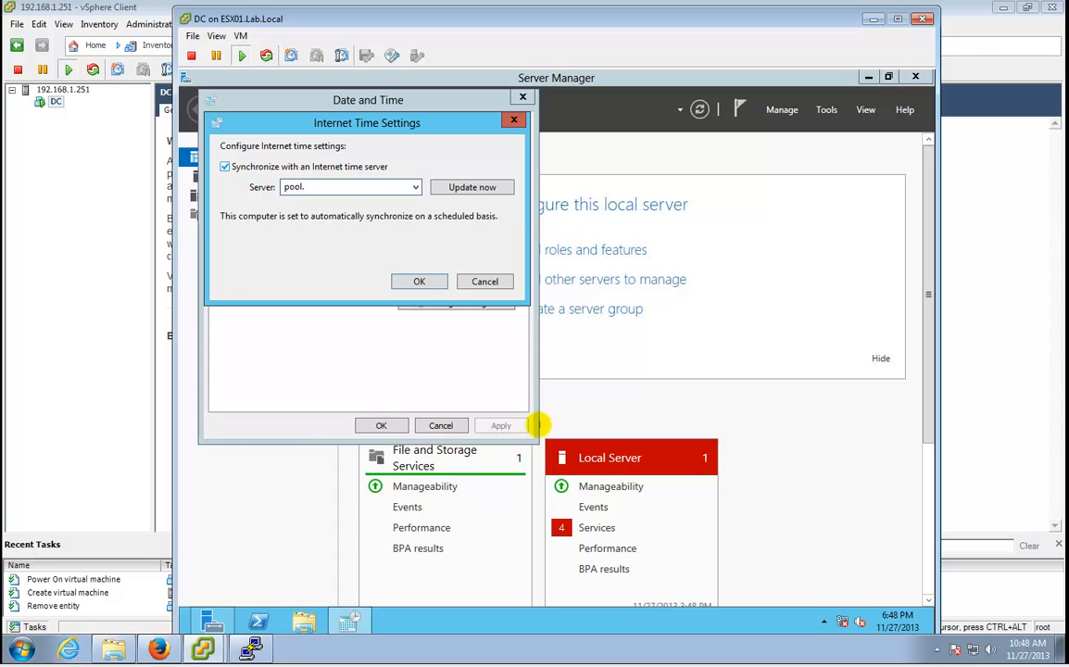
text(ntp.org)
key(Return)
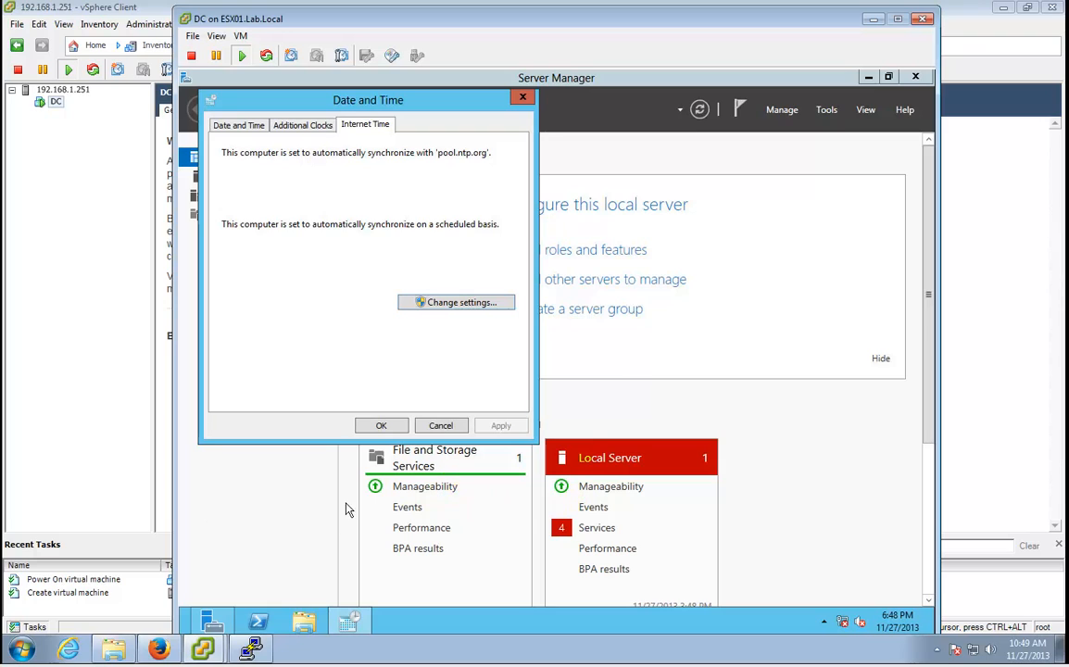
click(381, 425)
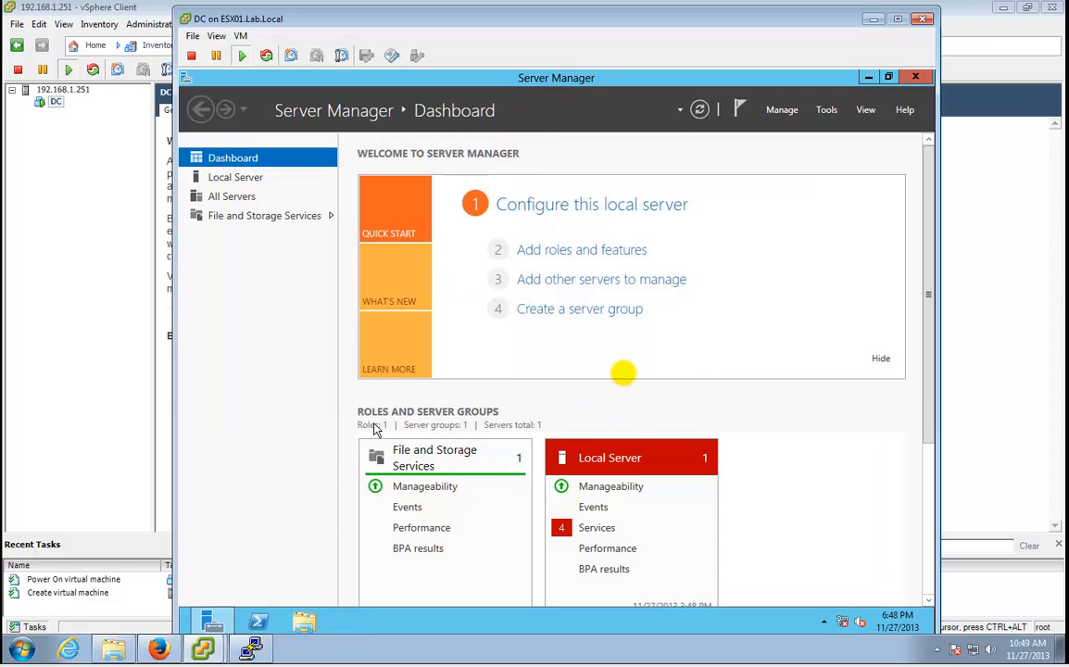
Check the updated clock, close Server Manager, and release input from the VM console.
mouse_move(971, 575)
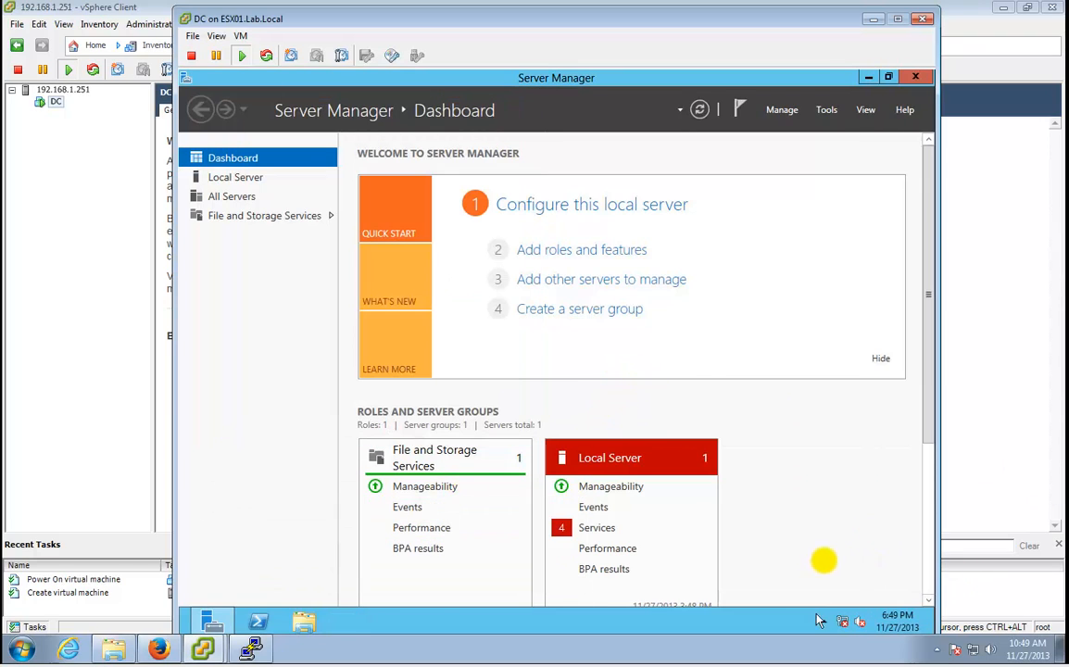
click(896, 619)
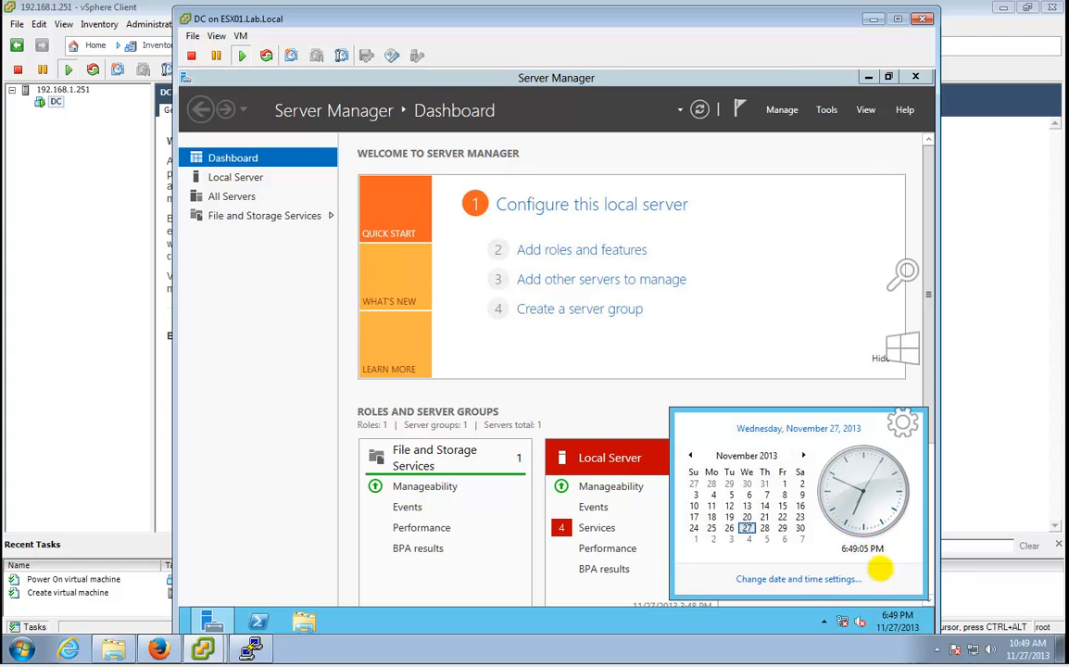
click(799, 282)
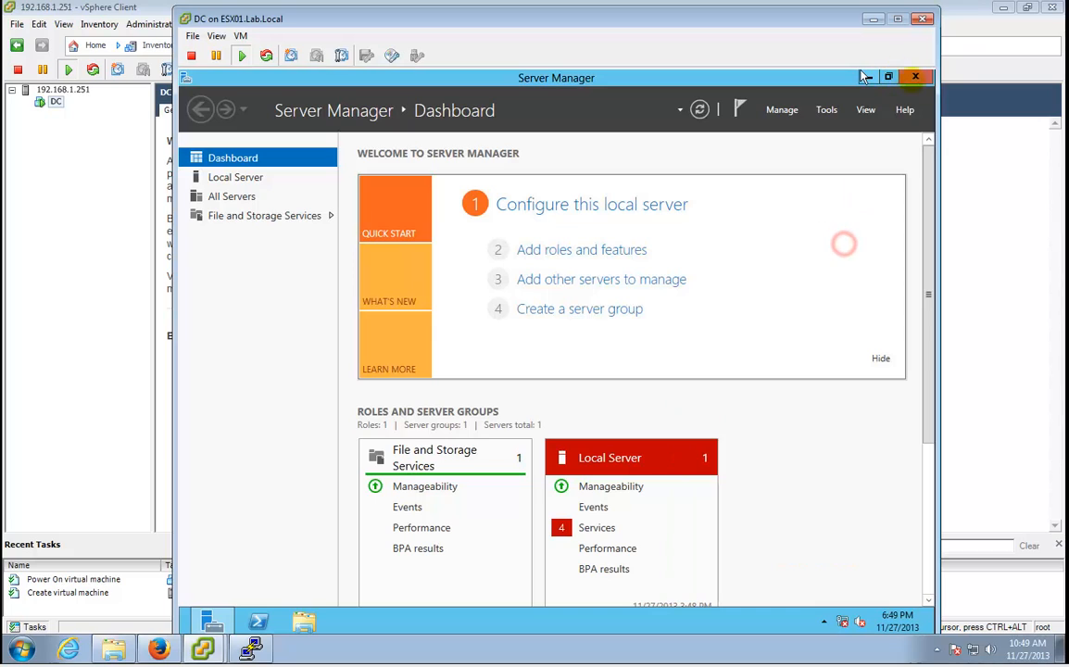
click(915, 77)
mouse_move(919, 613)
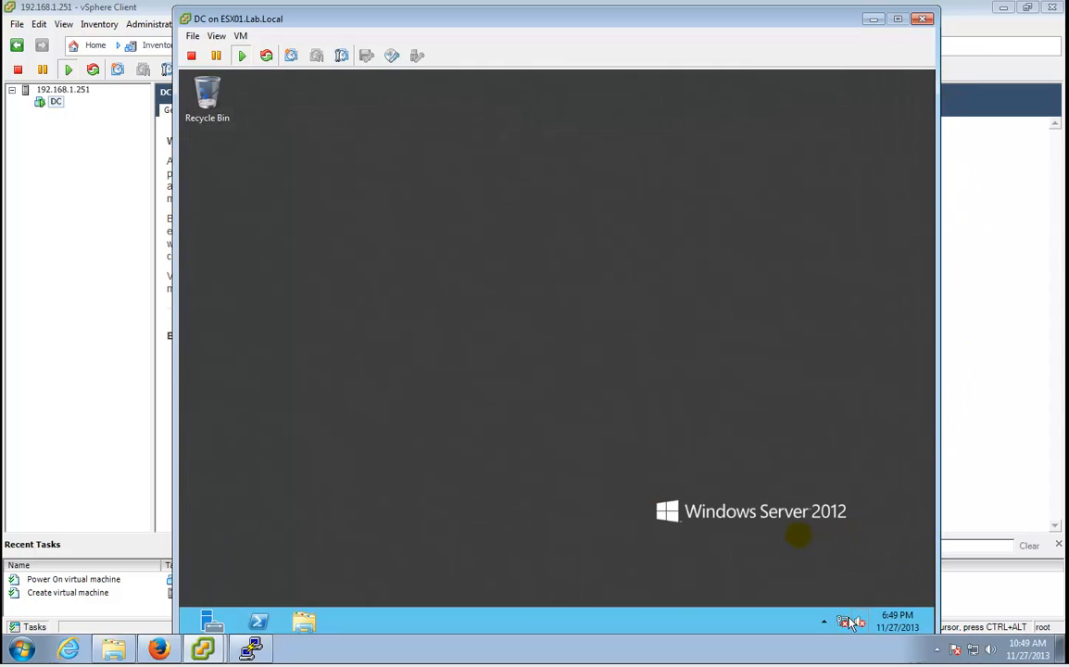
click(895, 620)
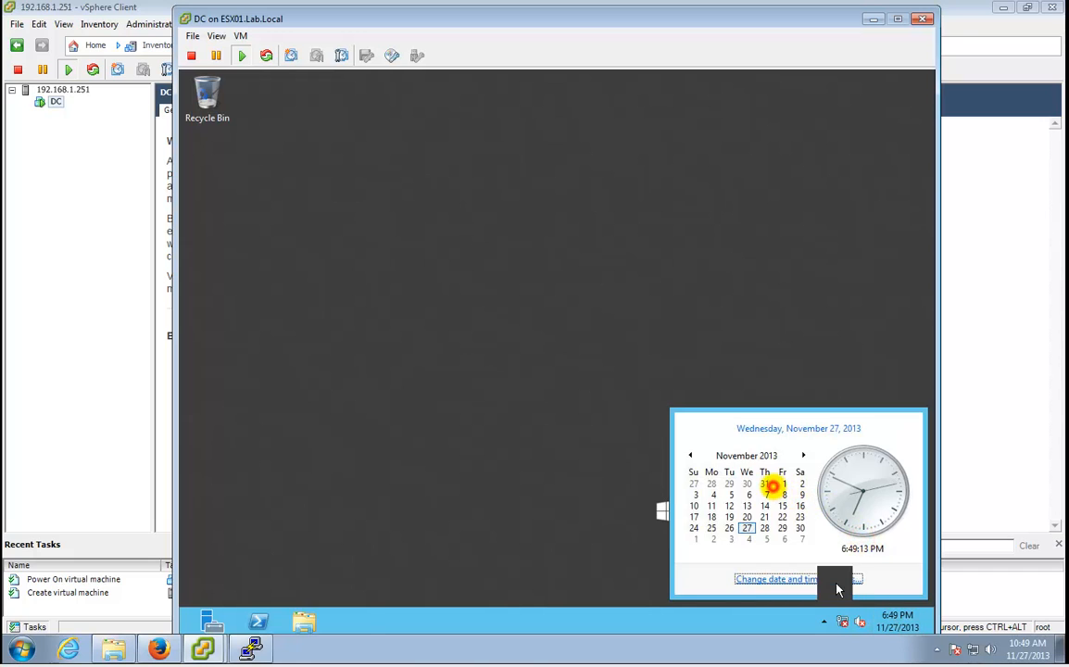
click(839, 580)
click(406, 445)
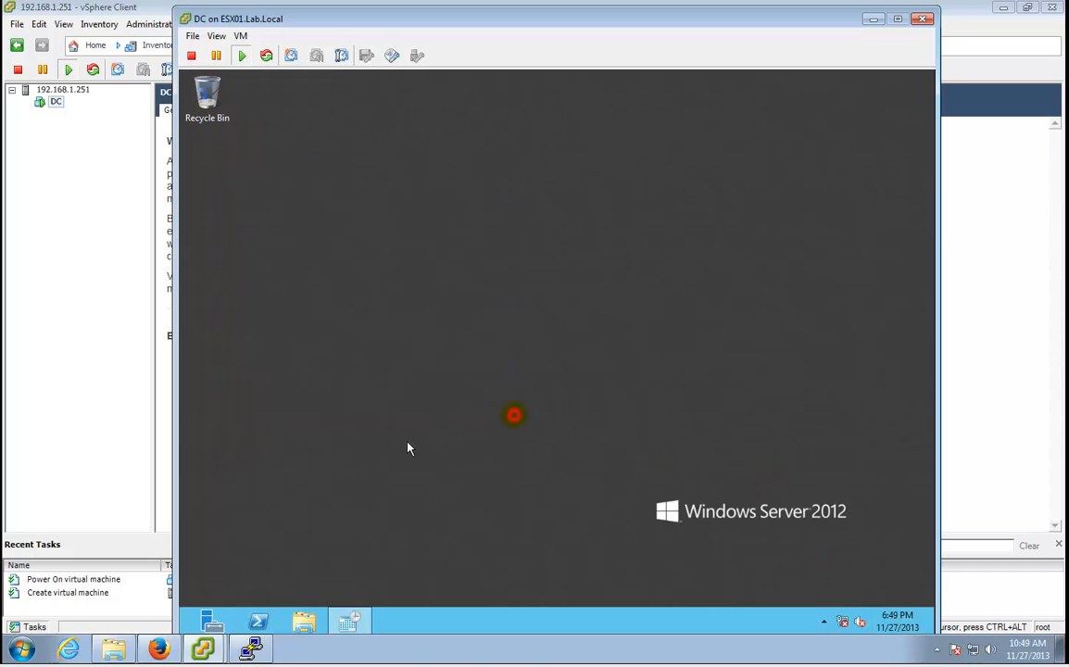
key(ctrl+alt)
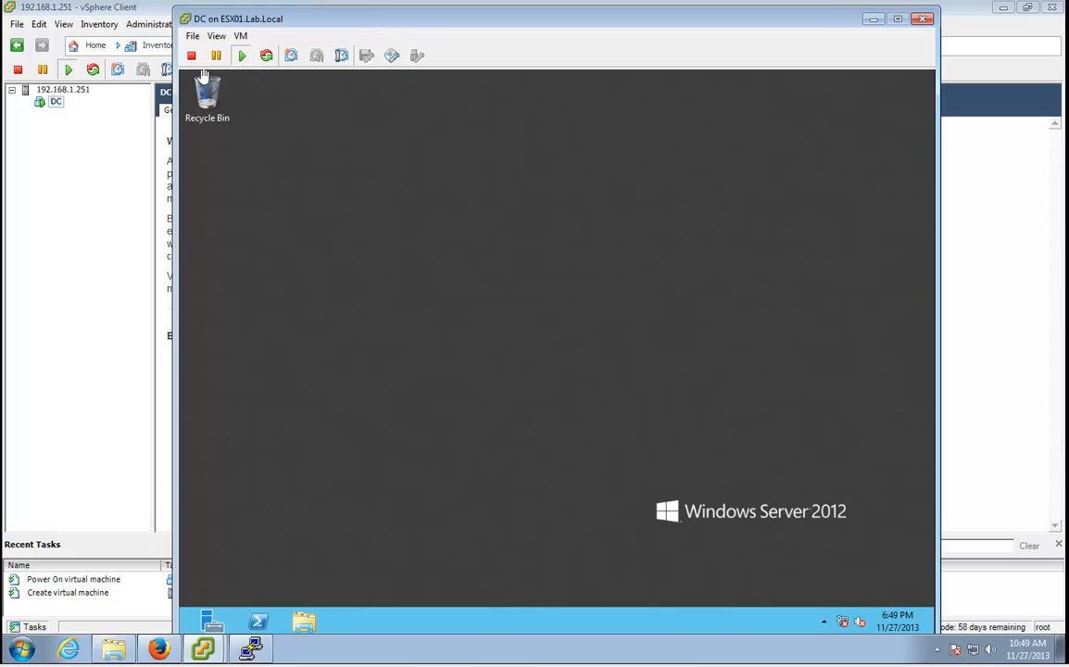
click(308, 33)
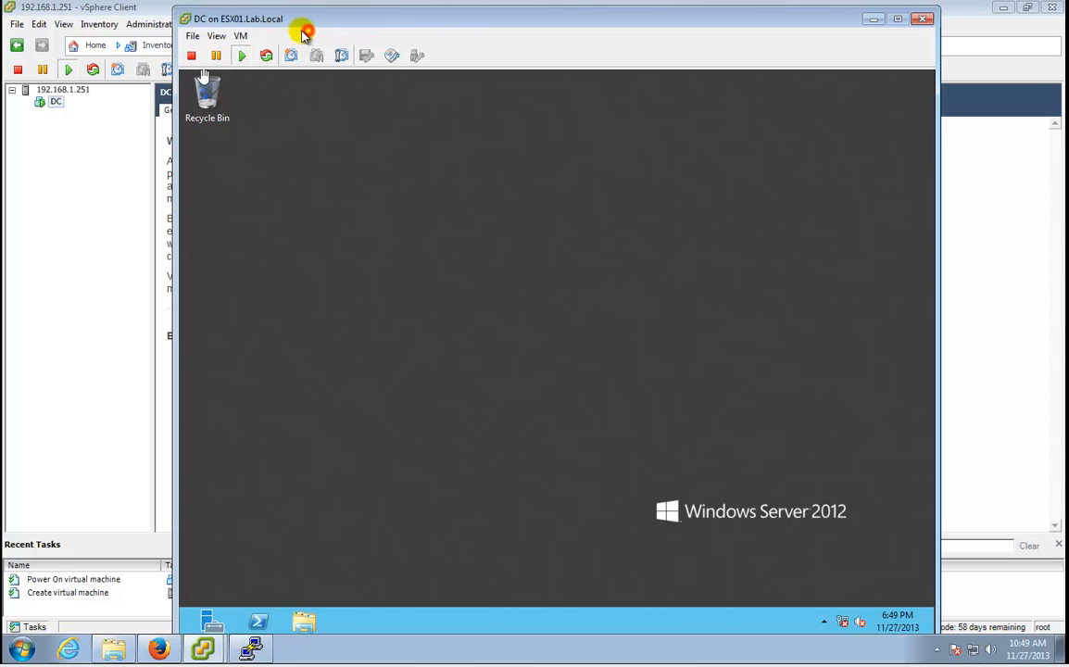
Start the VMware Tools installation on the DC guest and confirm it.
click(240, 35)
mouse_move(268, 67)
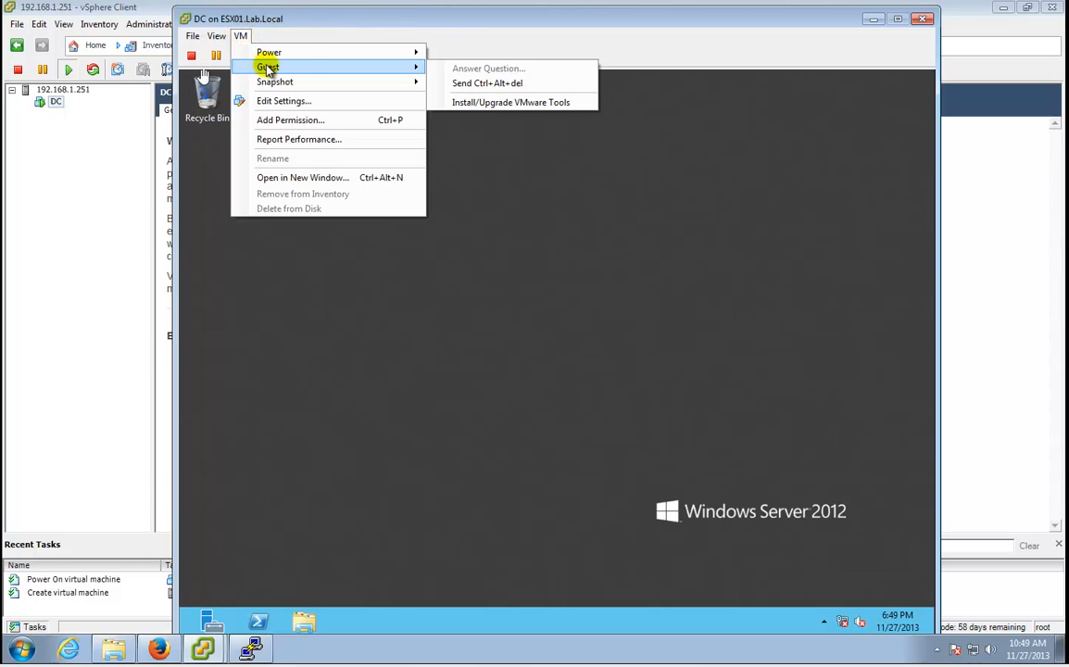
click(509, 102)
click(610, 374)
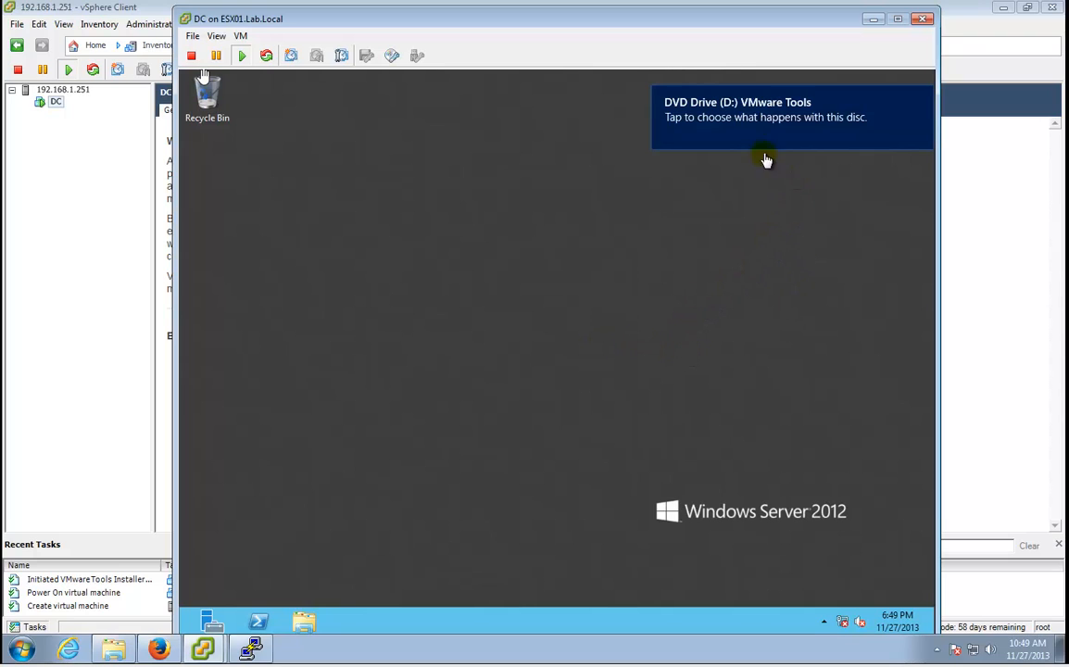
Run setup64.exe from the Tools disc with the Typical setup, finish, and restart the guest.
click(766, 102)
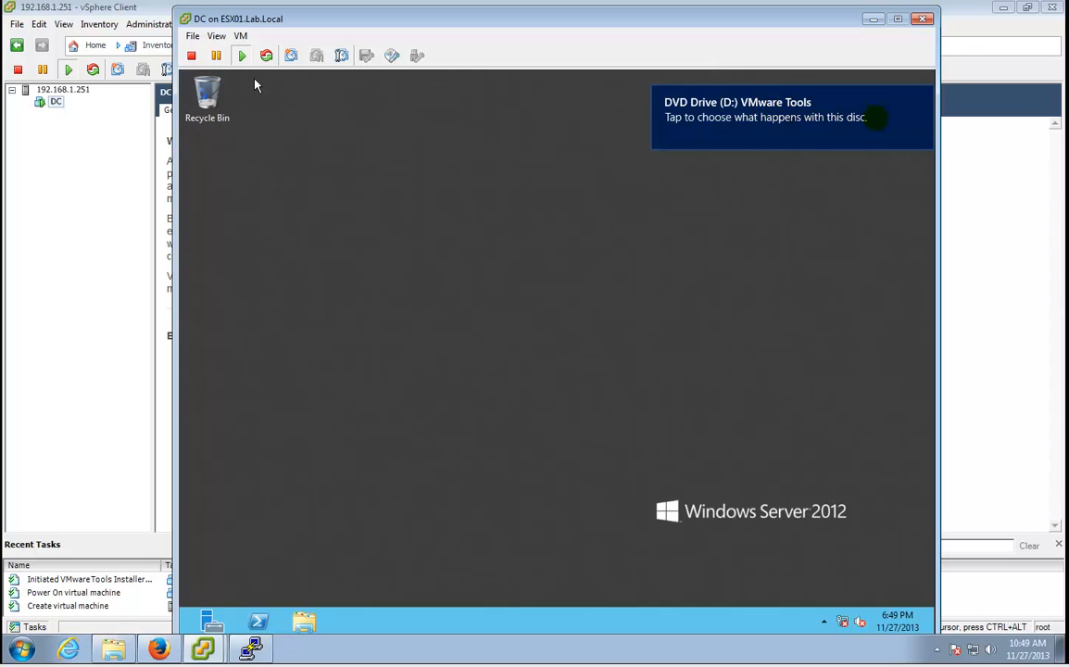
click(856, 117)
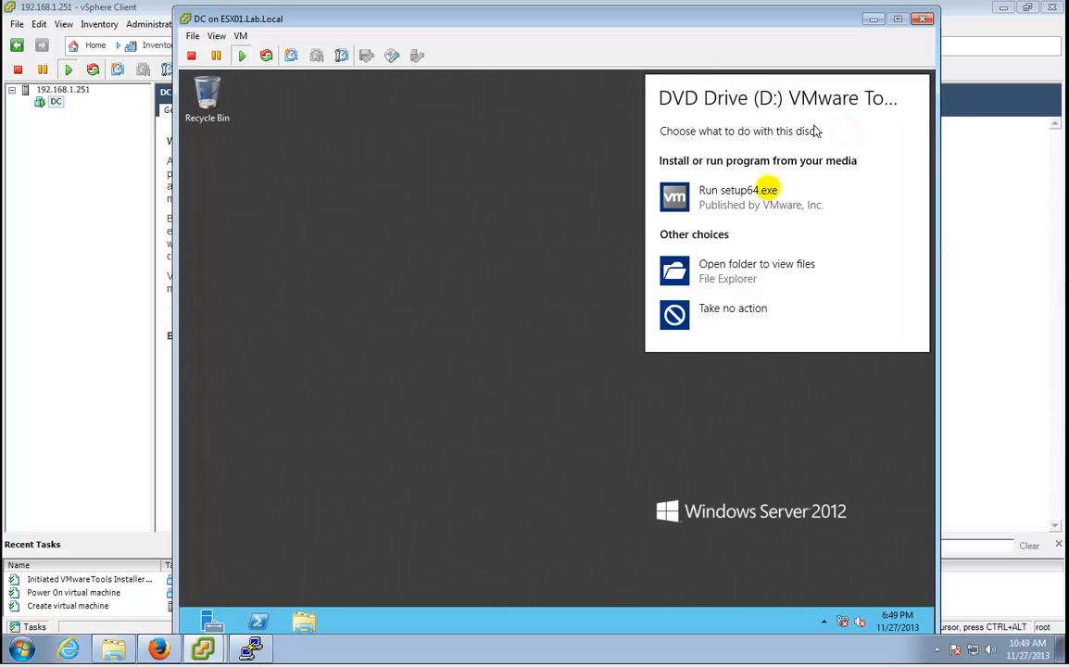
click(679, 252)
click(732, 198)
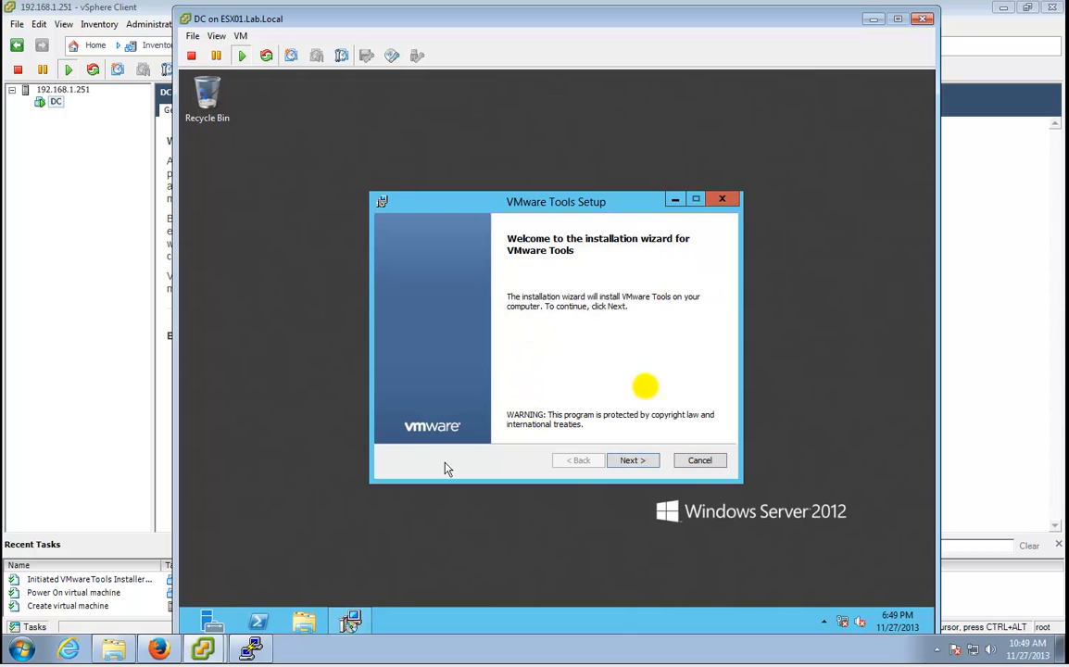
click(622, 461)
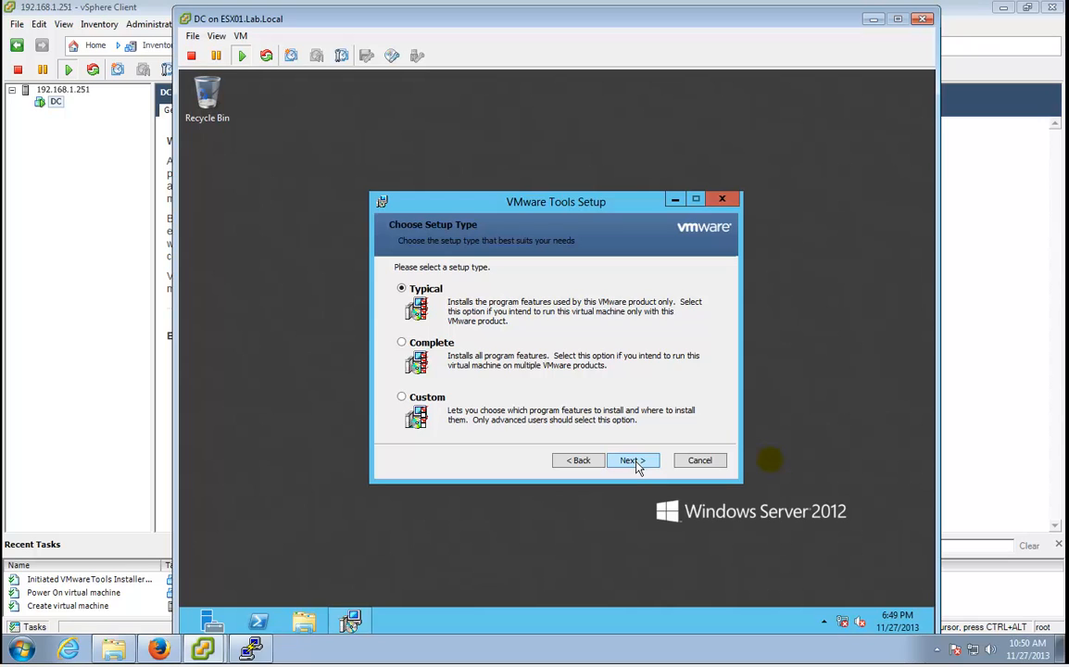
click(635, 460)
click(636, 461)
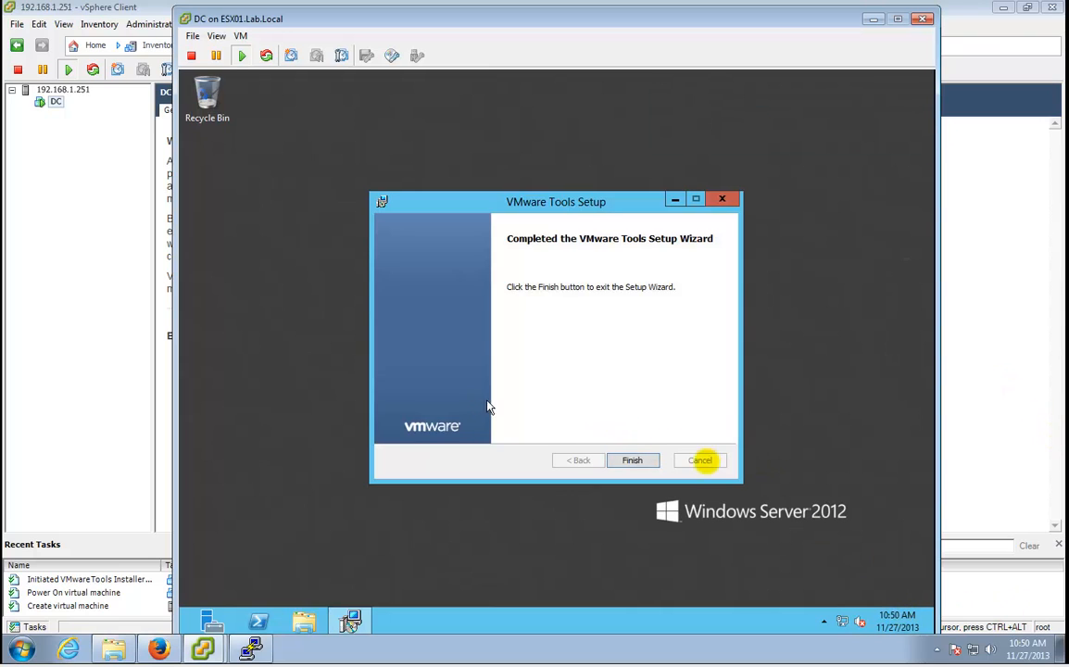
click(627, 462)
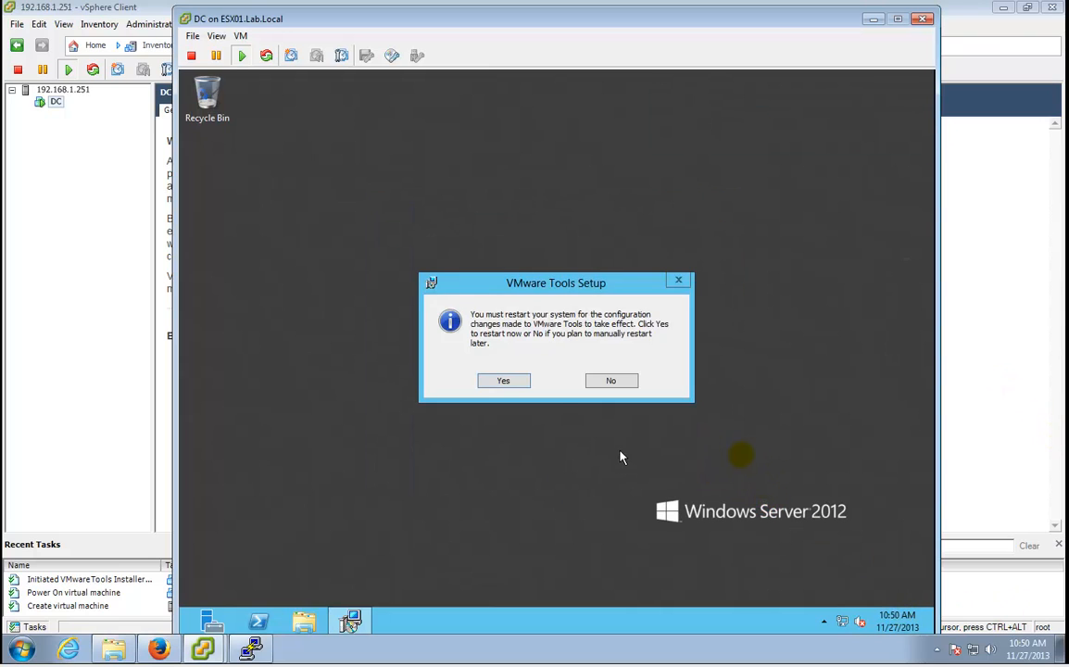
click(507, 382)
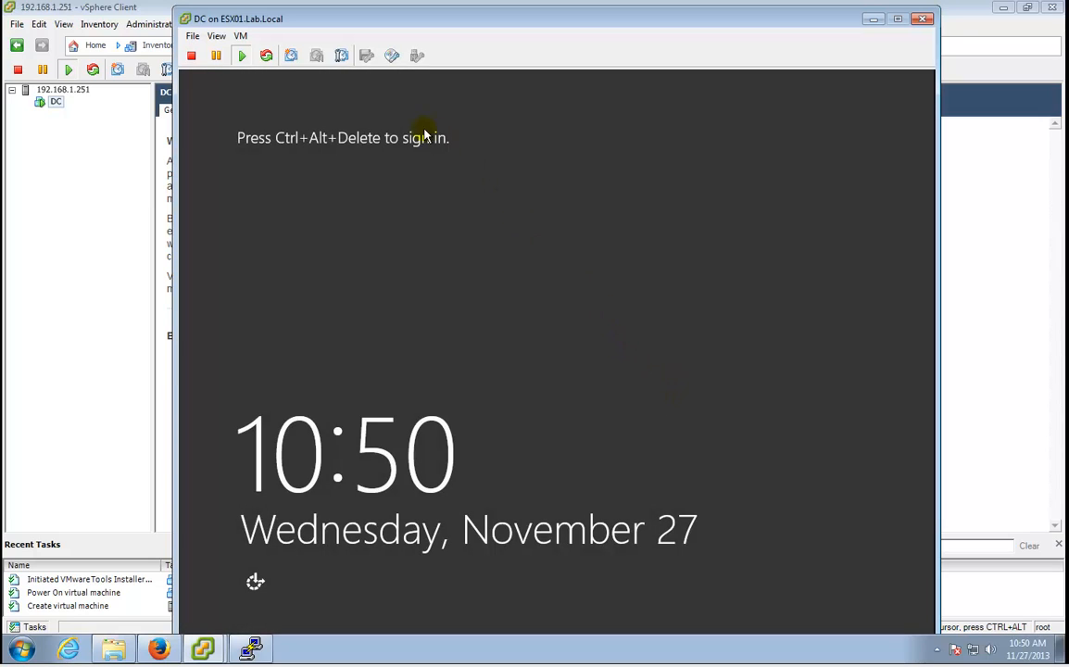
Send Ctrl+Alt+Del and sign in to the DC as Administrator.
click(243, 36)
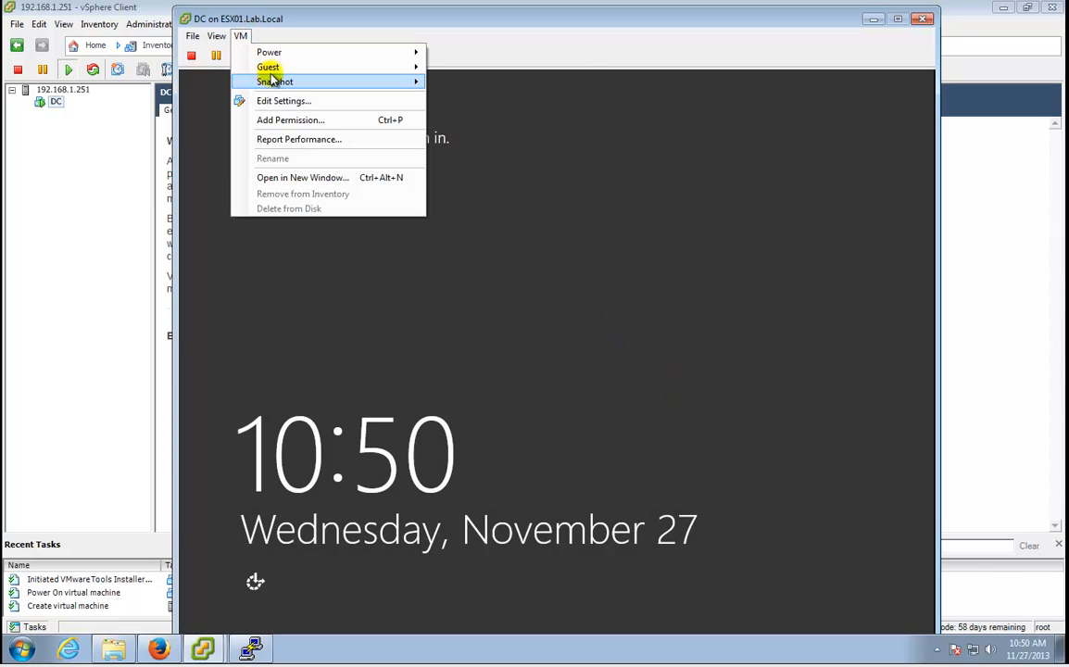
mouse_move(268, 67)
click(503, 81)
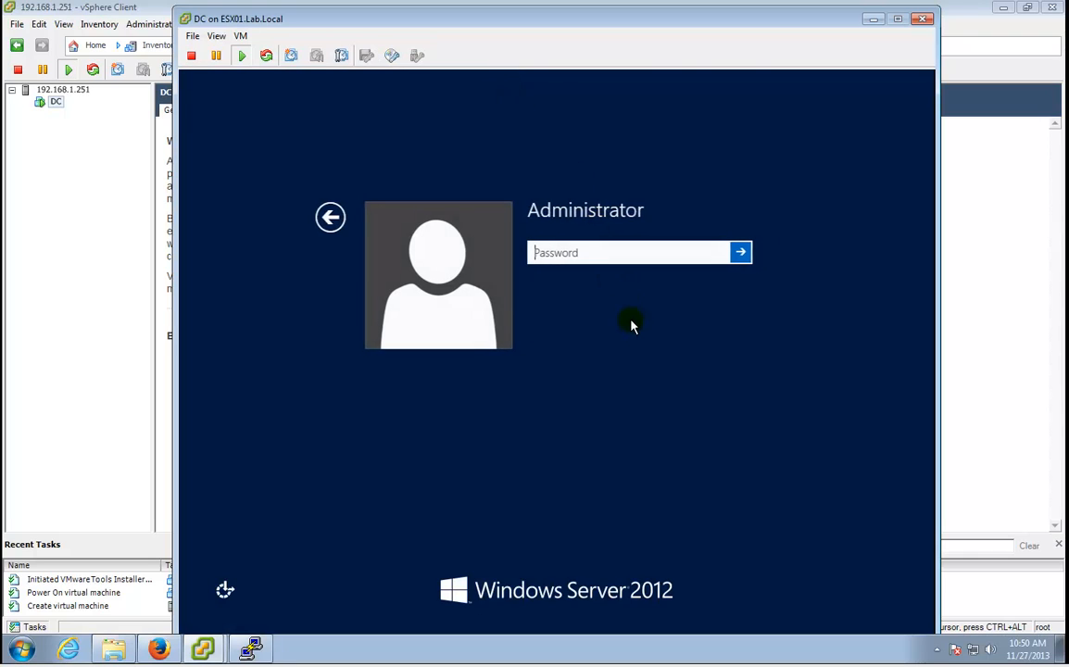
text(*****)
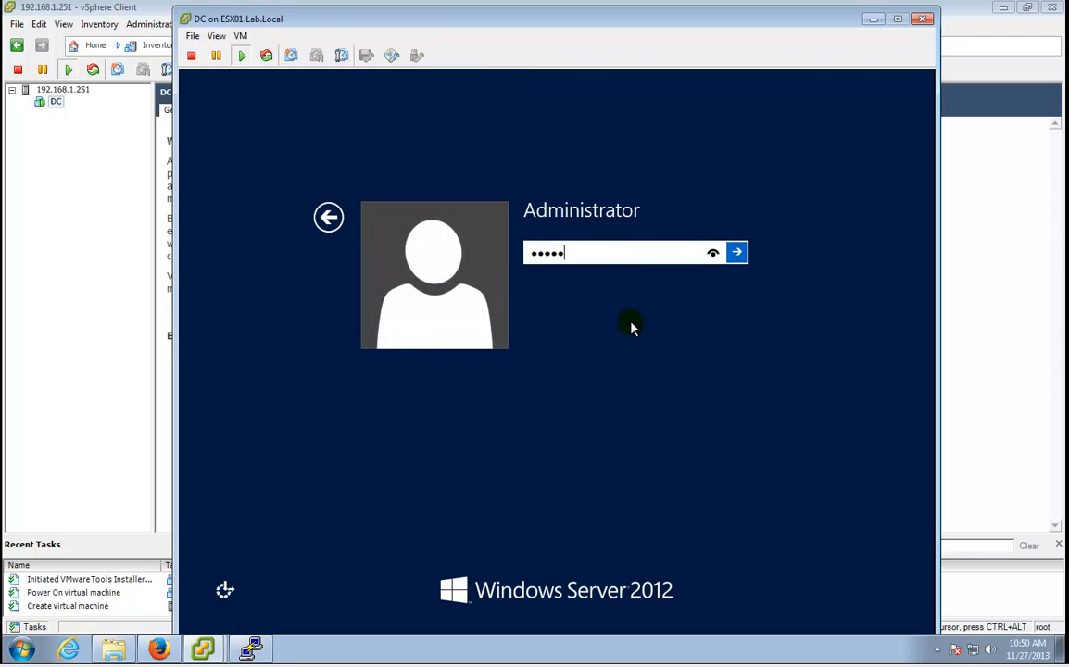
text(*************)
key(Return)
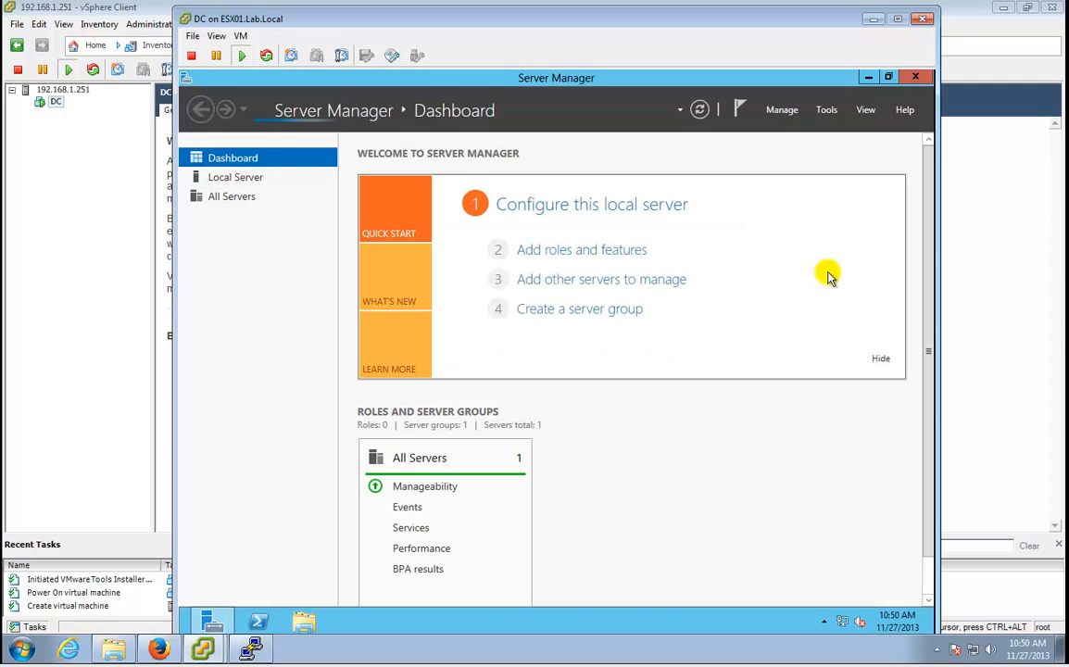
Turn on automatic updates through the Windows Update link on Server Manager's Local Server page.
click(792, 111)
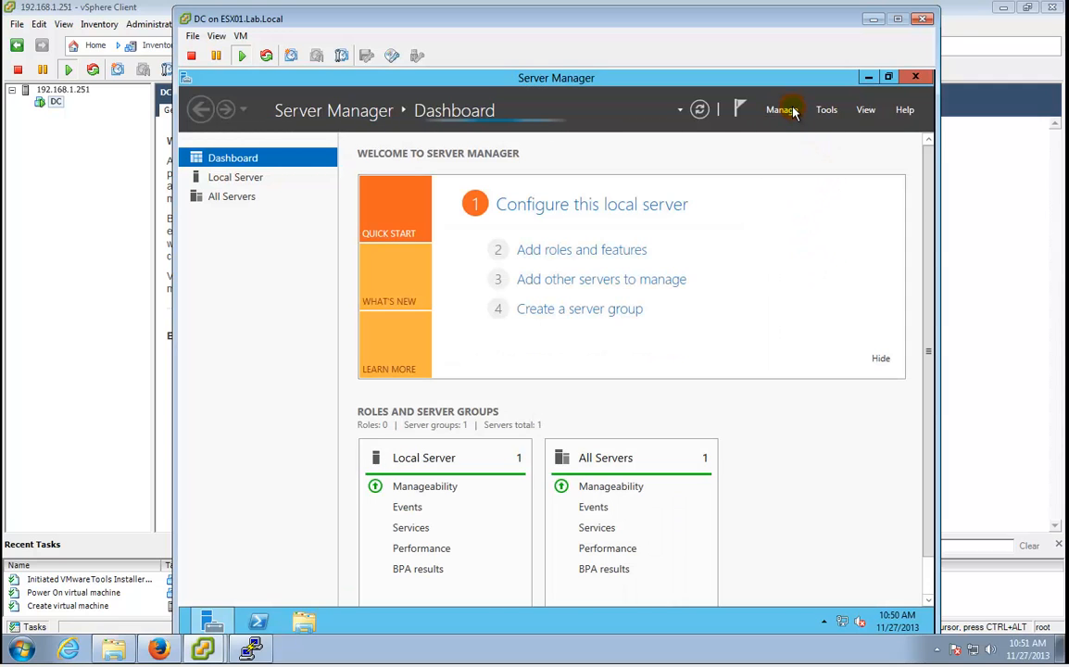
click(305, 250)
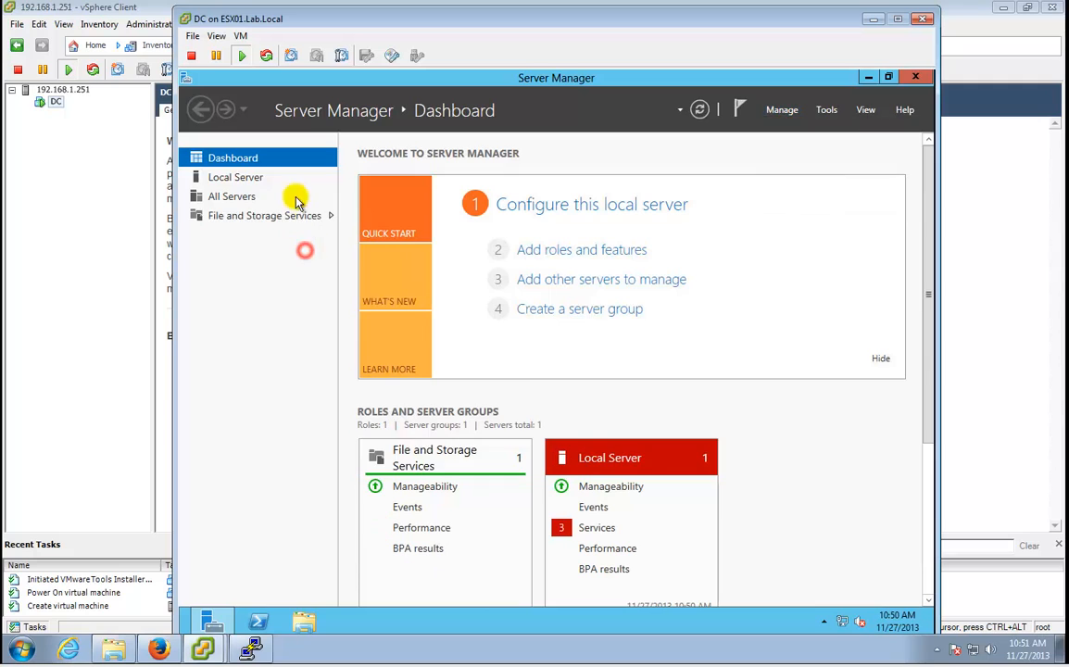
click(239, 175)
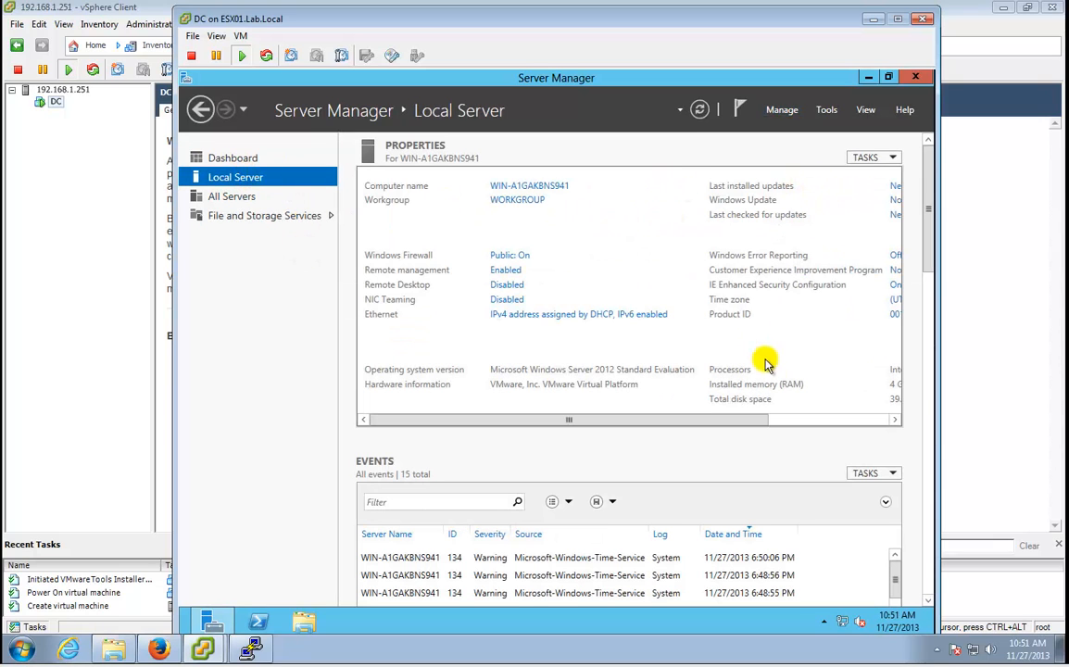
click(807, 420)
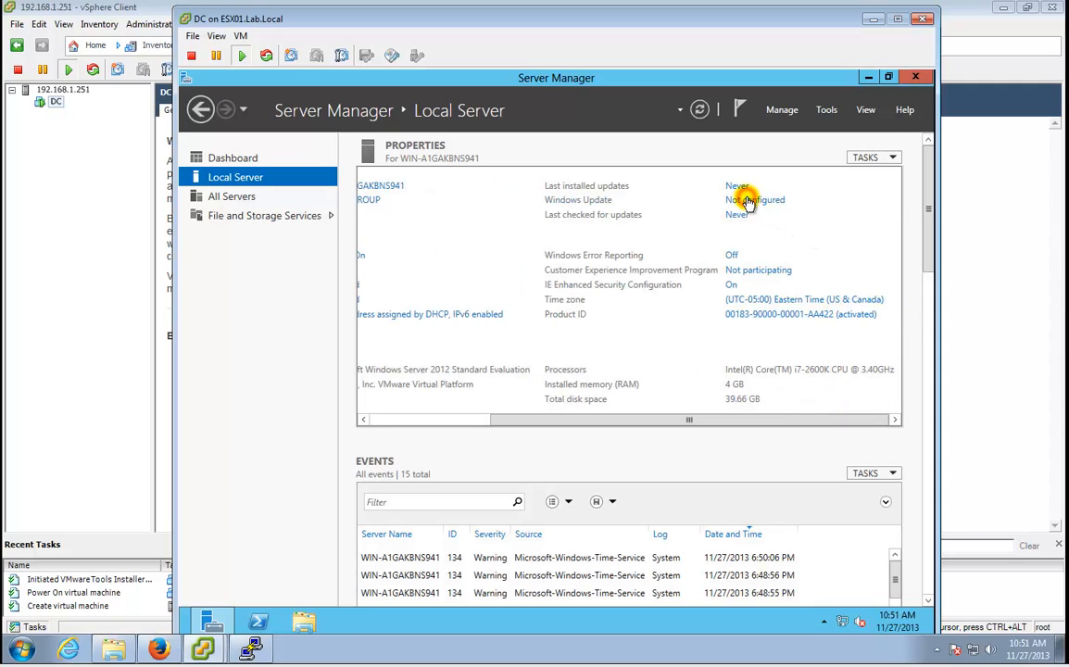
click(756, 200)
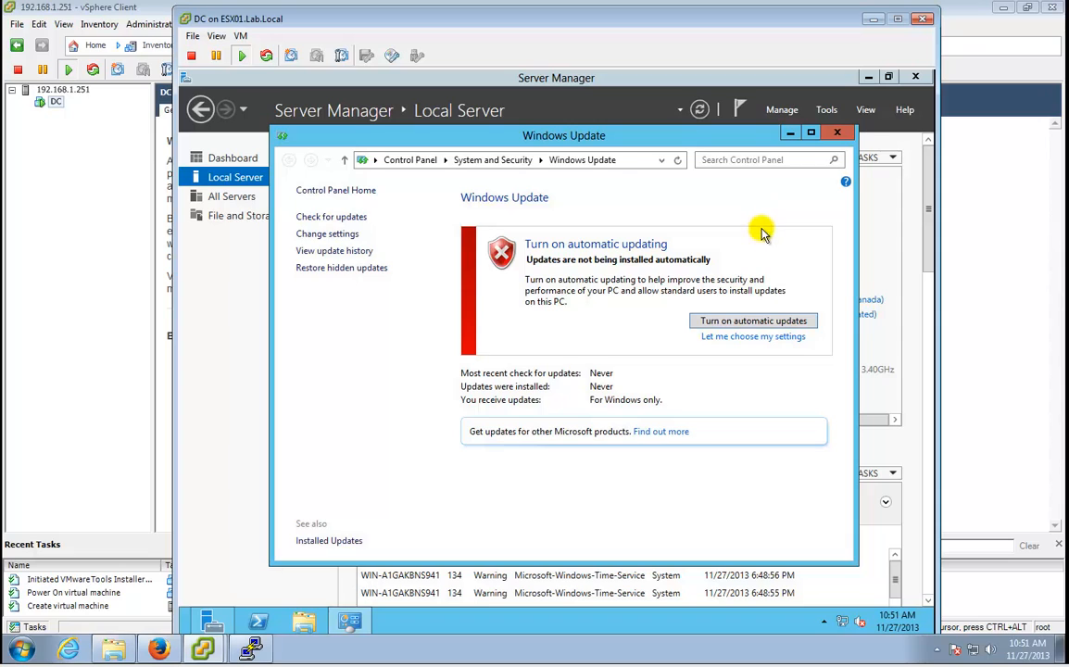
click(739, 321)
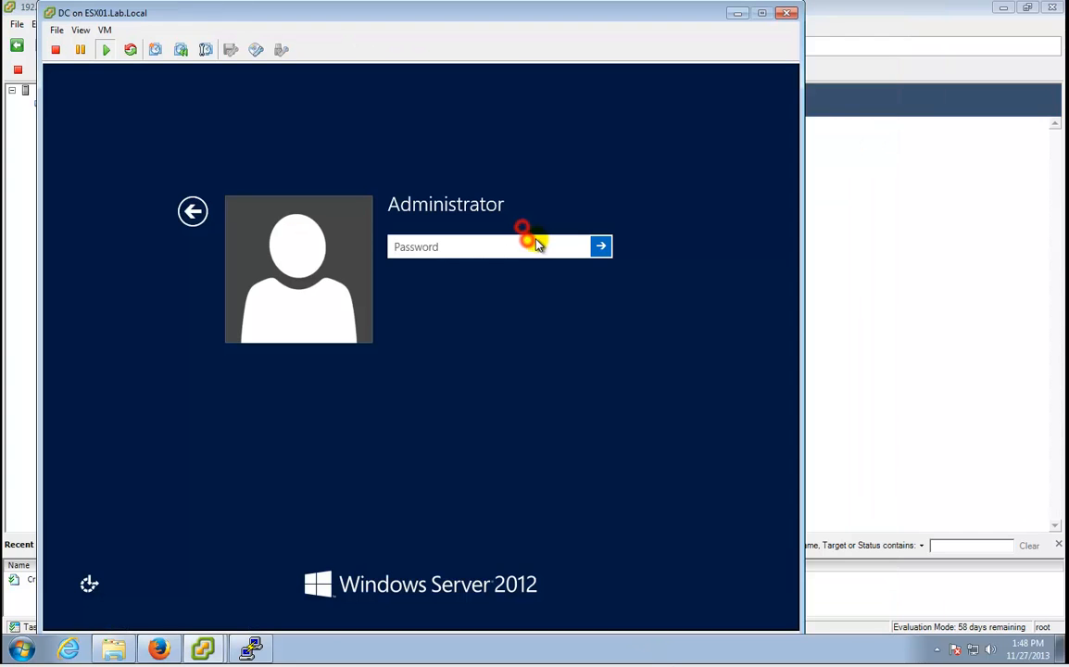
Sign in with the Administrator password and show Server Manager's Local Server properties.
click(537, 243)
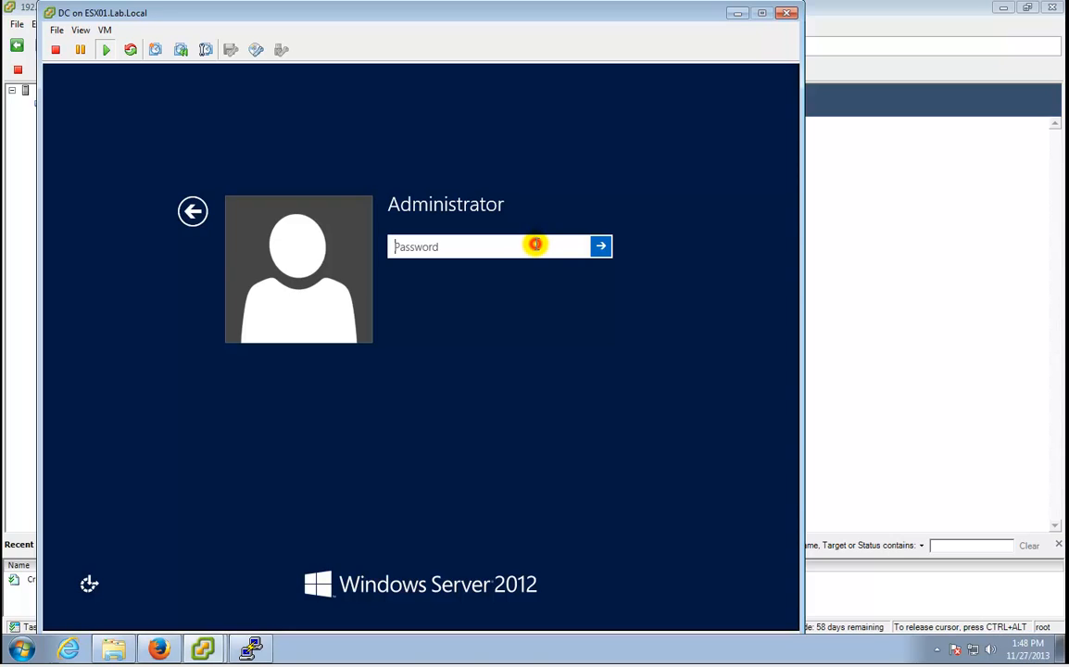
text(P)
key(BackSpace)
text(P@ssw0rd)
key(Return)
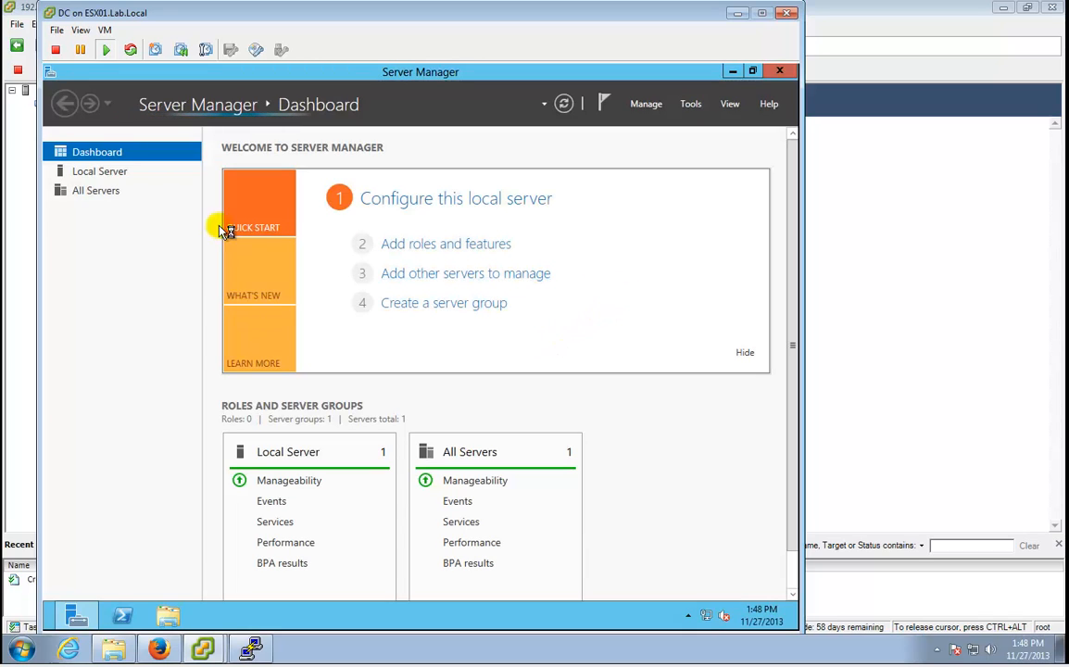
click(116, 172)
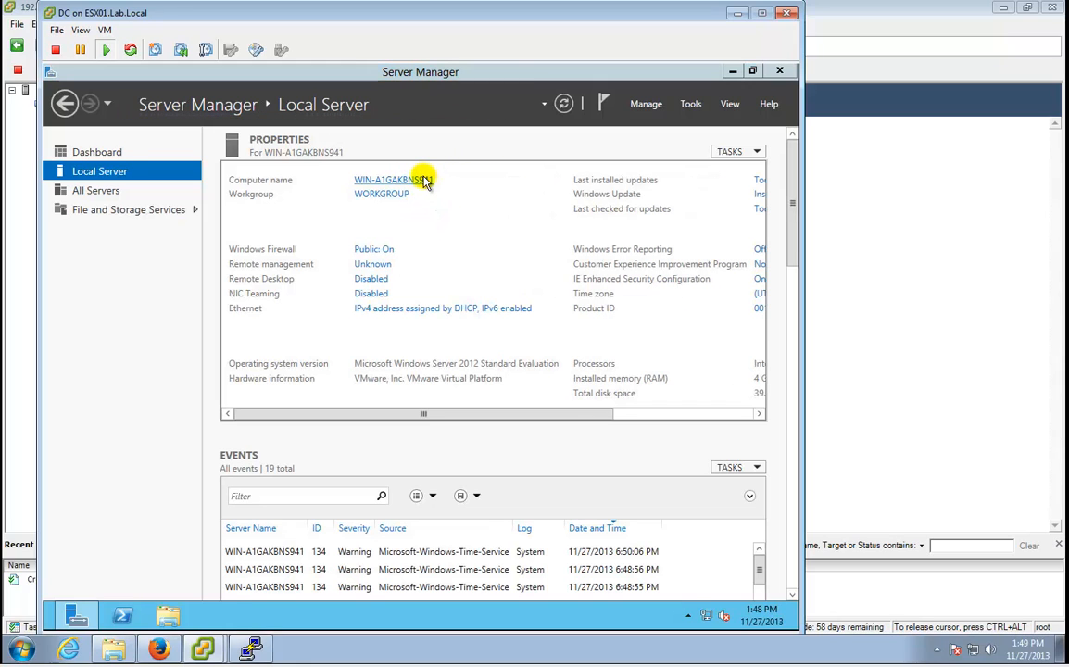
Change the computer name WIN-A1GAKBNS941 to DC in System Properties and choose Restart Later.
click(422, 179)
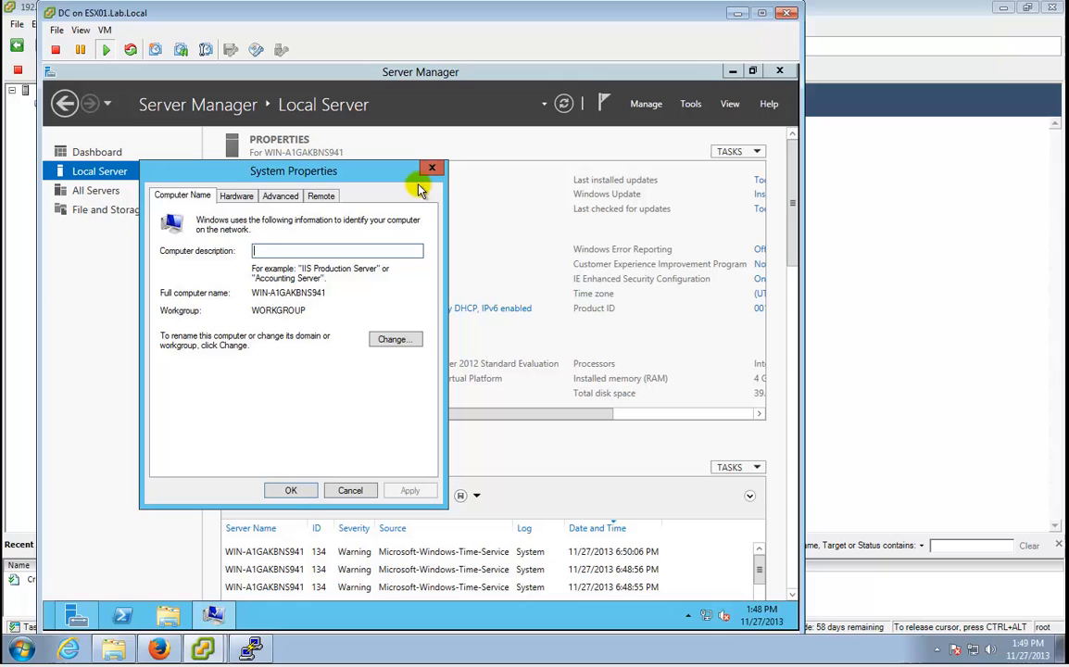
click(408, 340)
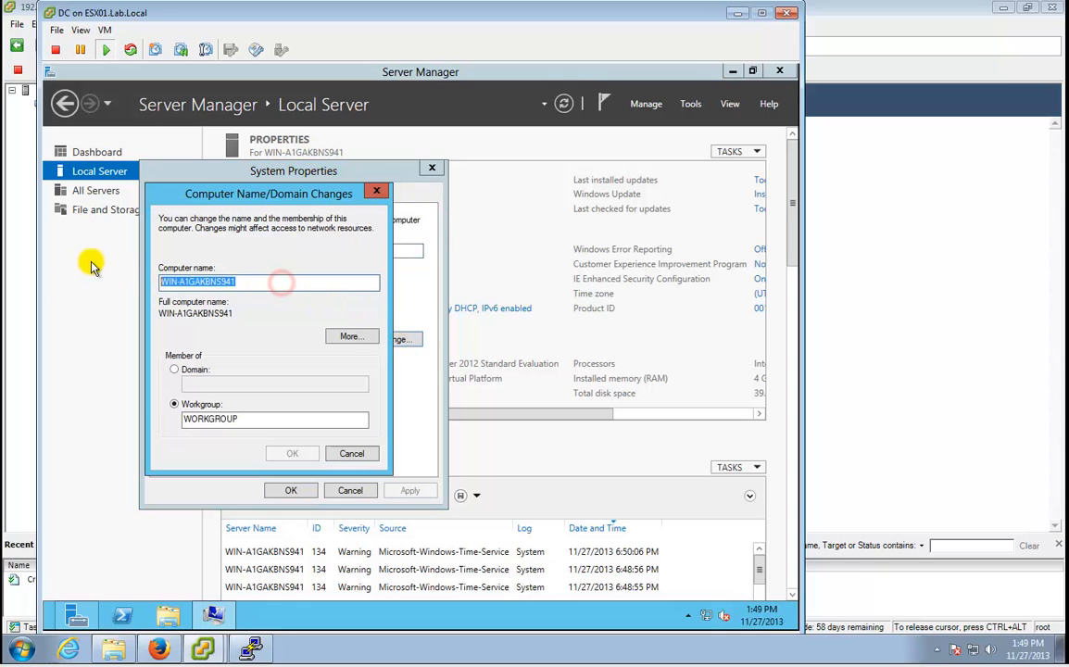
text(DC)
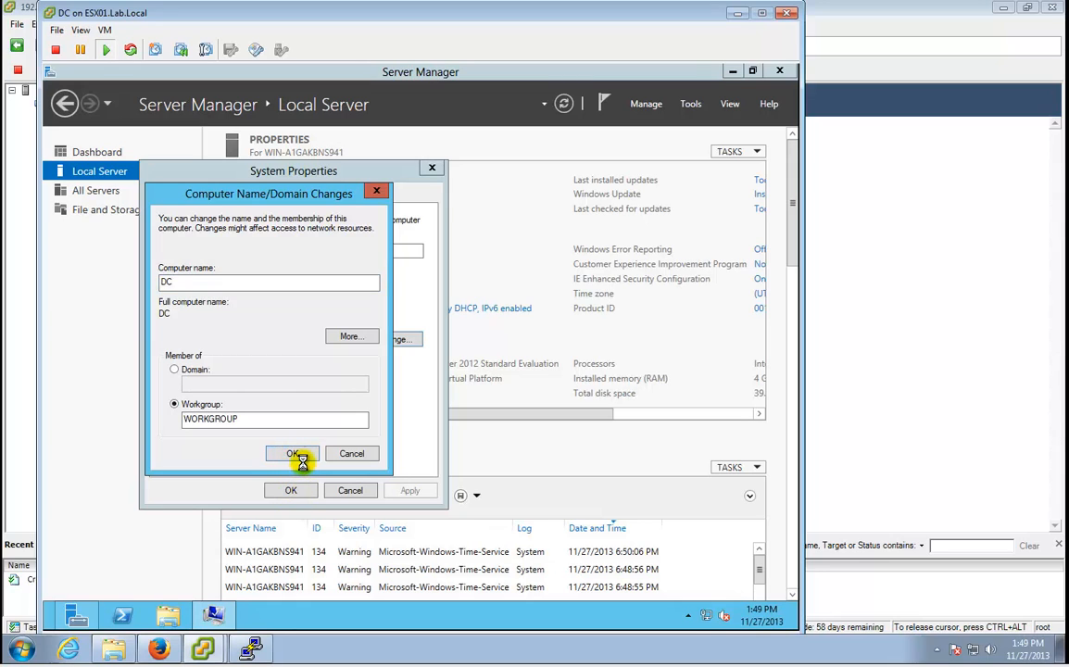
click(293, 453)
click(507, 358)
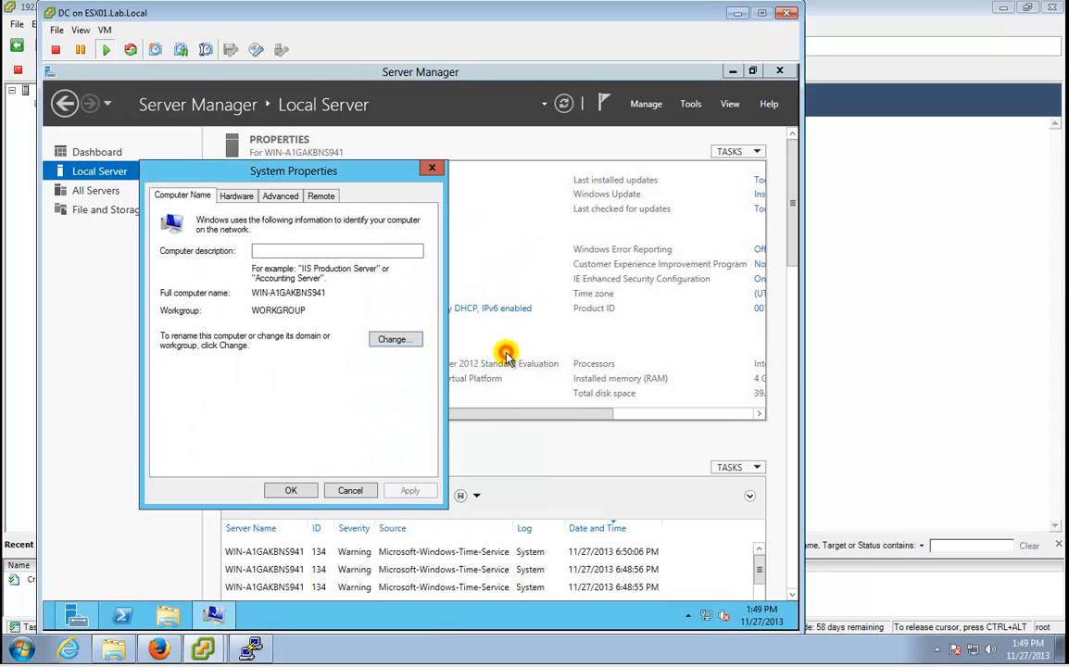
click(295, 491)
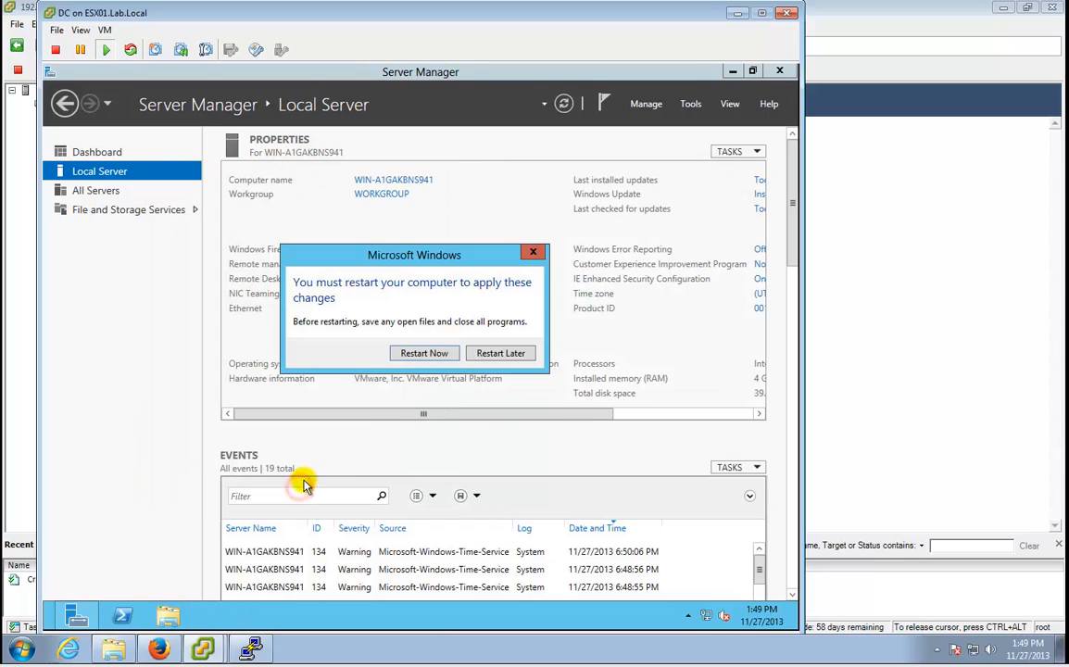
click(501, 355)
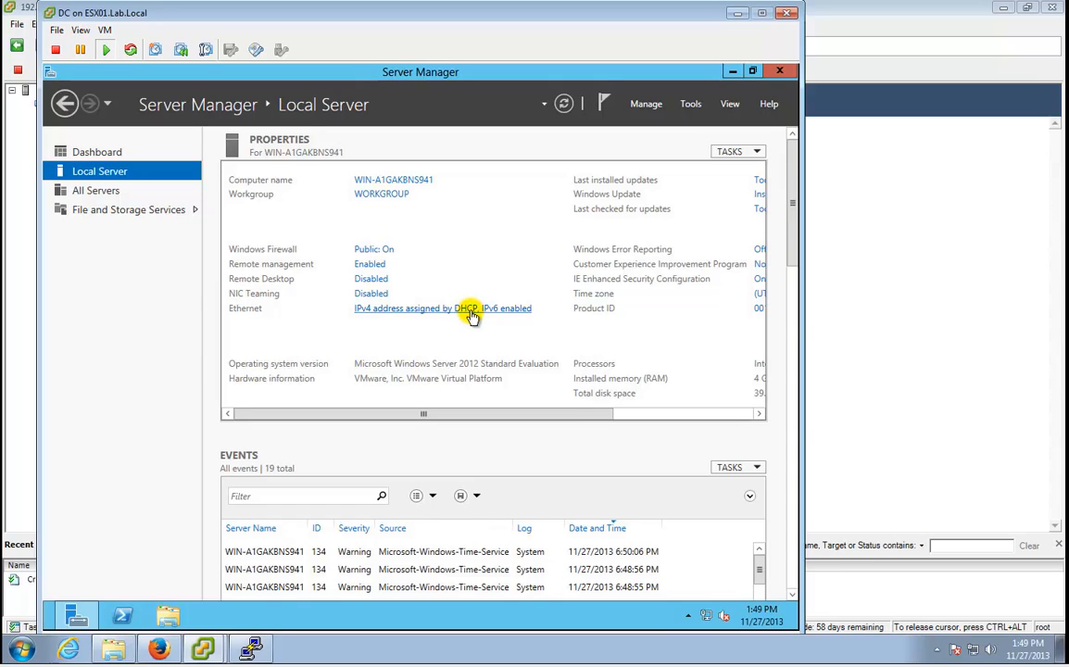
Untick IPv6 in the Ethernet adapter's properties and bring up its IPv4 settings.
click(477, 310)
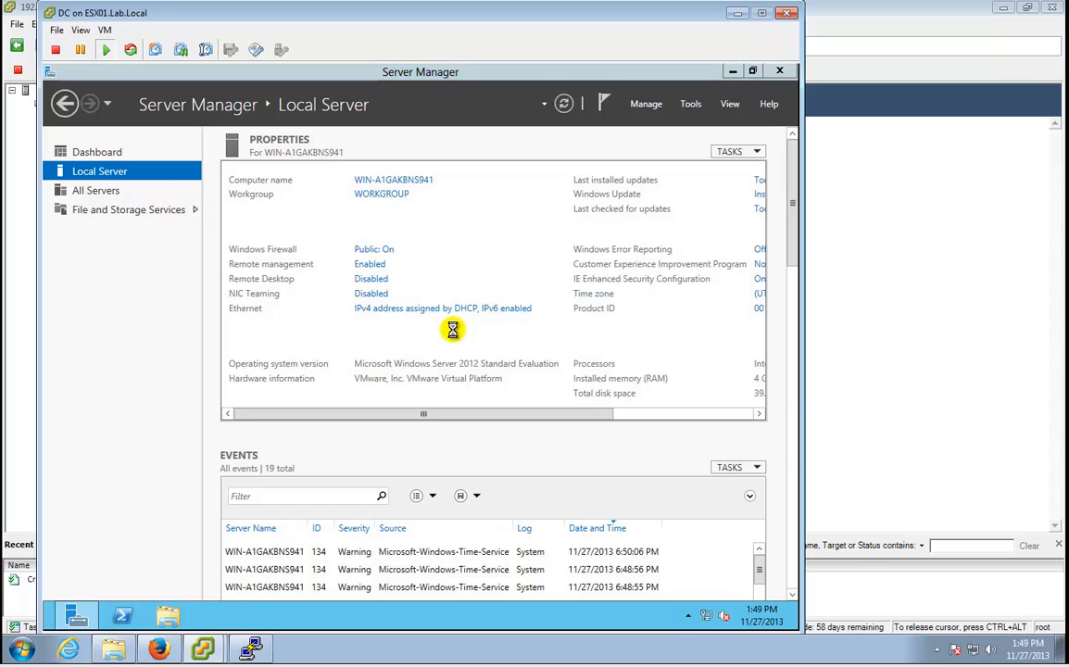
right_click(224, 216)
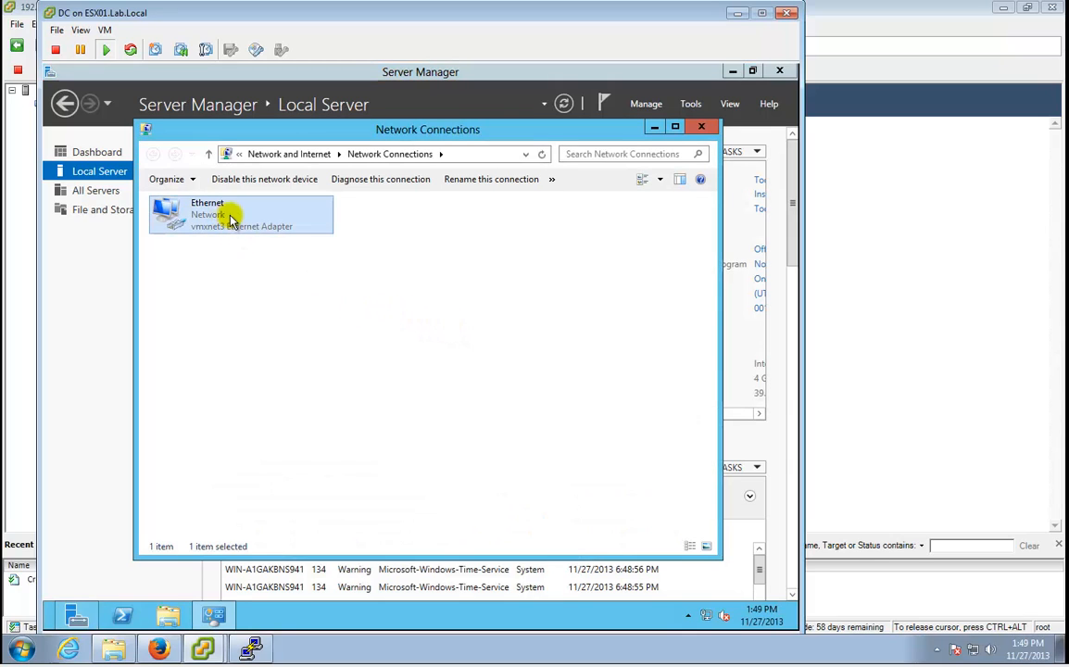
click(475, 289)
click(470, 282)
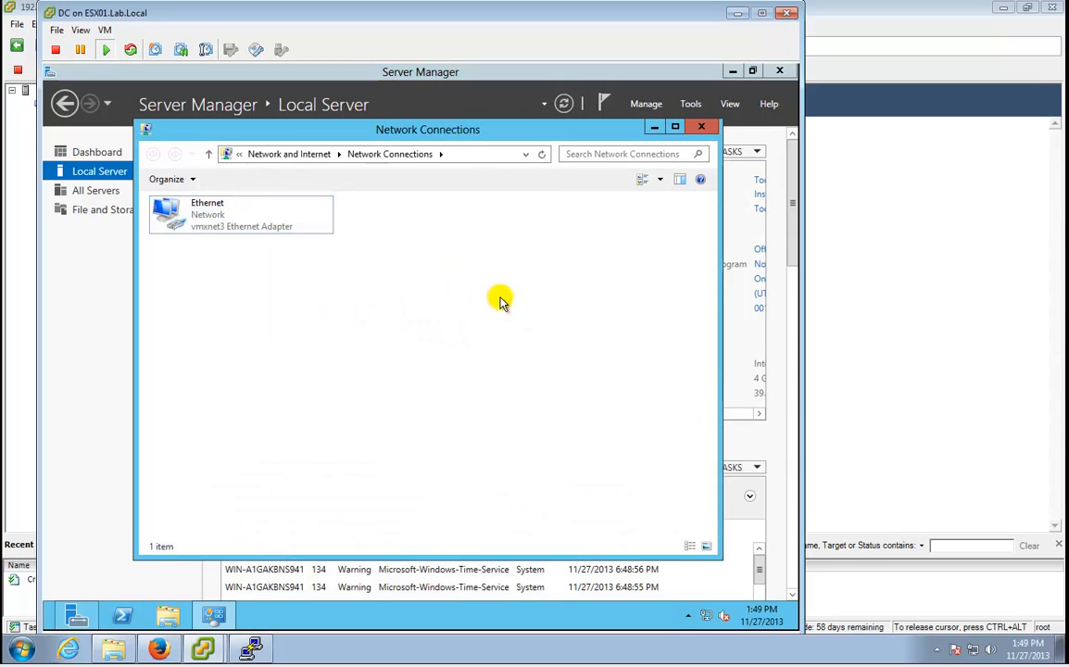
click(208, 215)
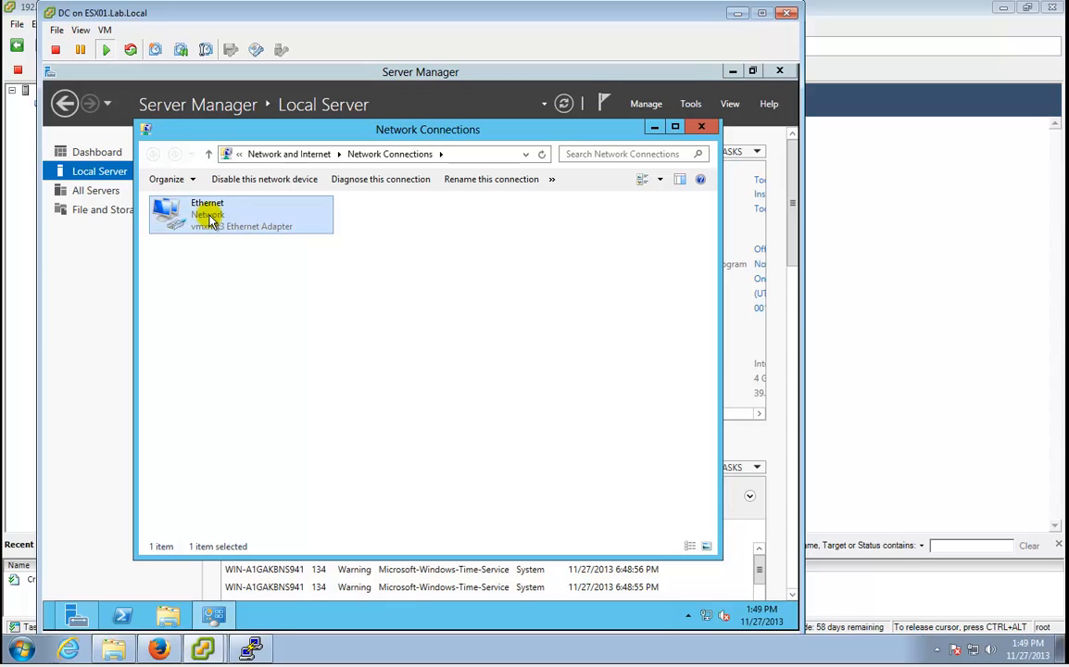
right_click(210, 219)
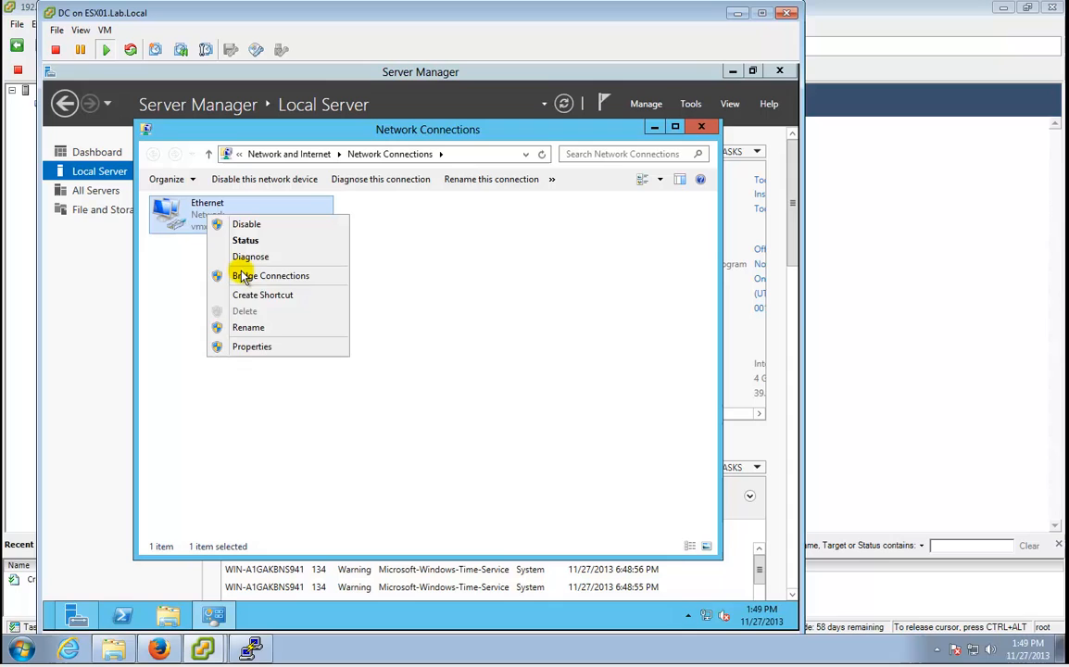
click(250, 346)
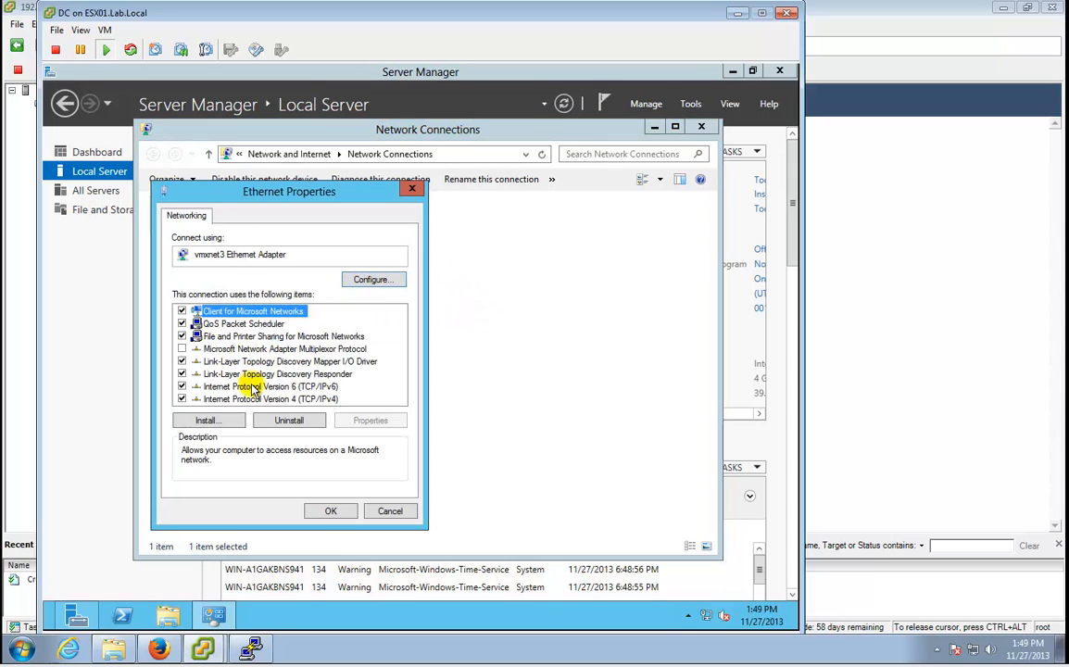
click(181, 387)
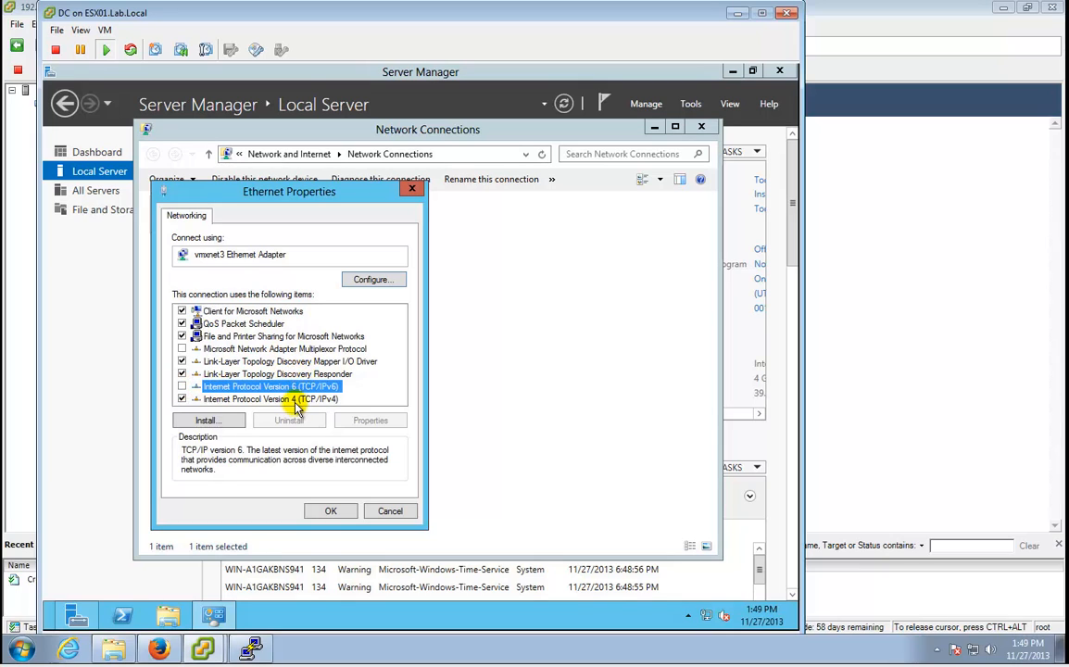
double_click(294, 400)
Assign static IP 192.168.1.201 with mask 255.255.255.0 and gateway 192.168.1.1.
click(315, 353)
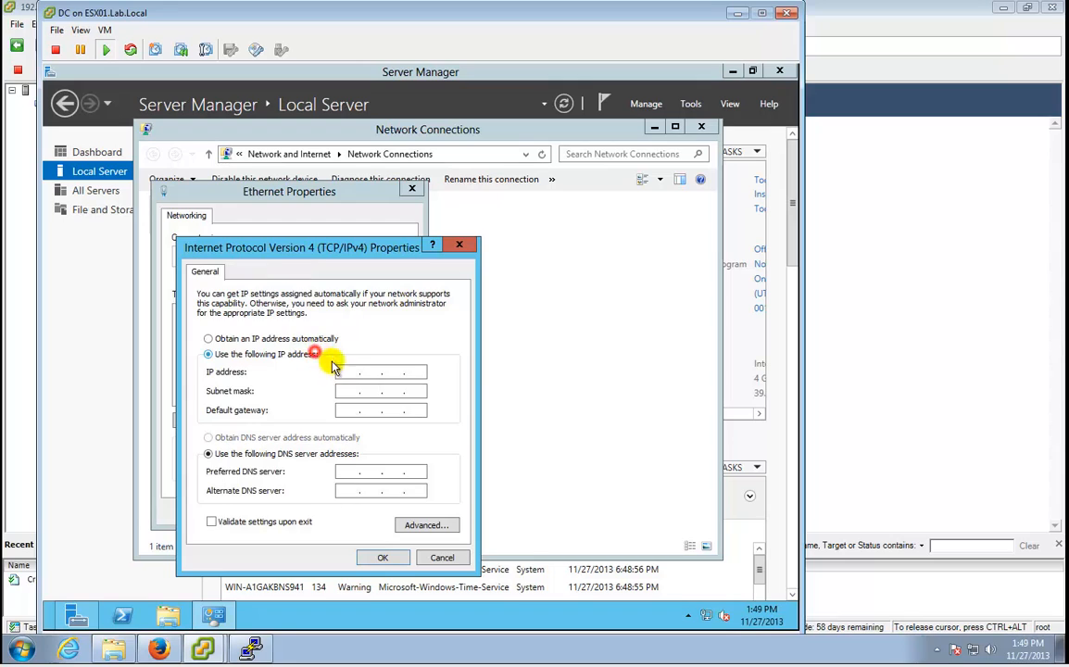
click(349, 371)
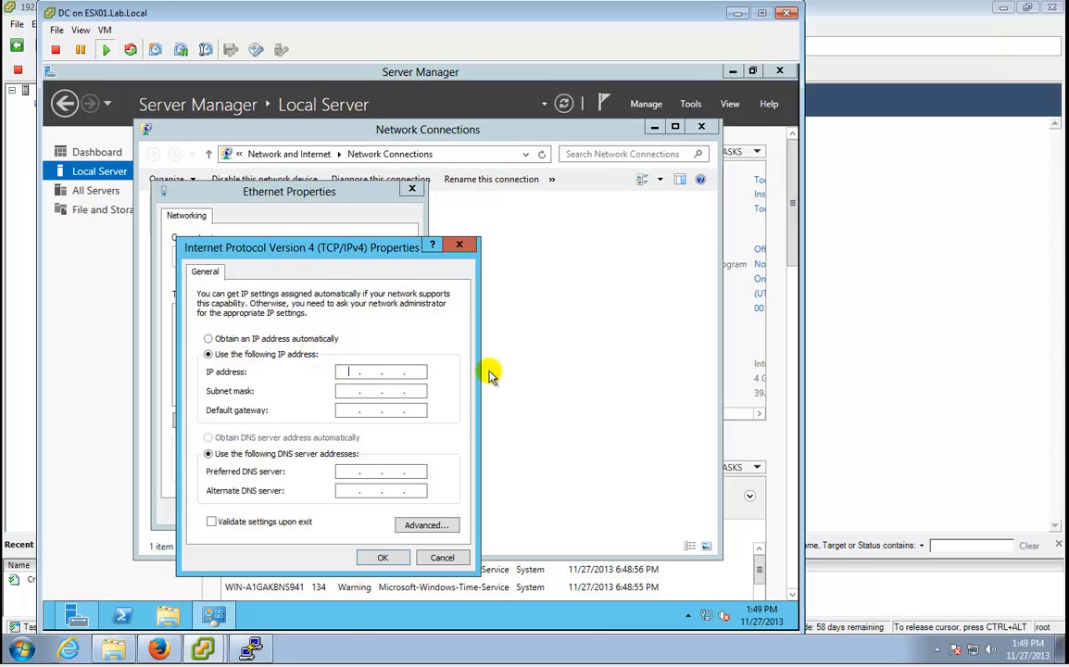
key(End)
key(Home)
text(192.168.1.201)
key(Tab)
text(2)
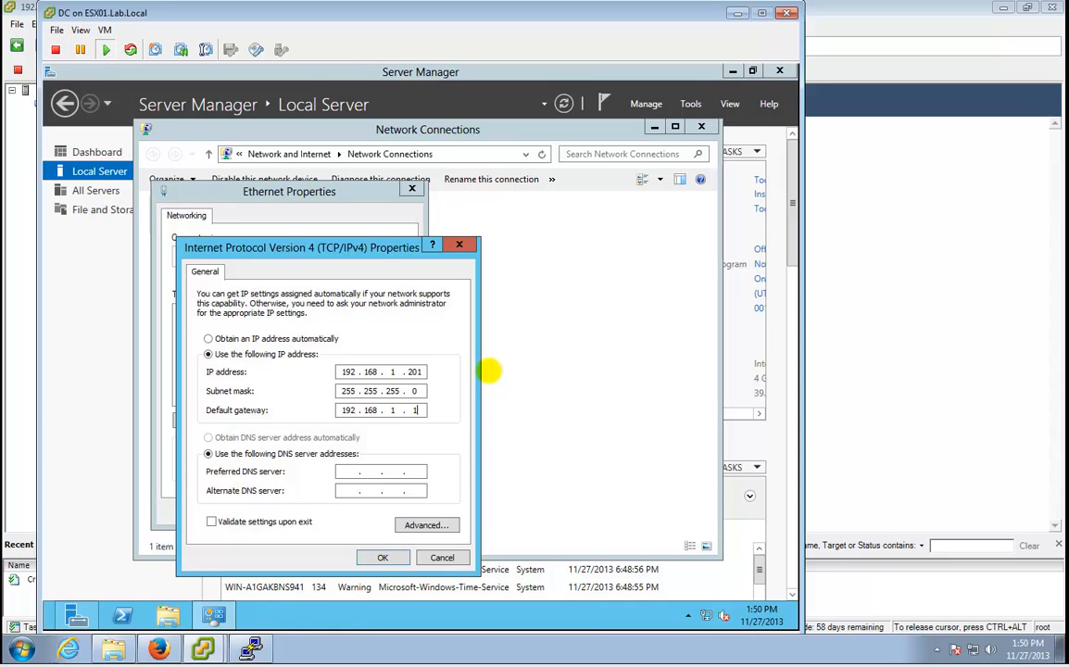
Enter DNS servers 192.168.1.201 and 192.168.1.1, apply both dialogs, and close Network Connections.
key(Tab)
text(2 . 1)
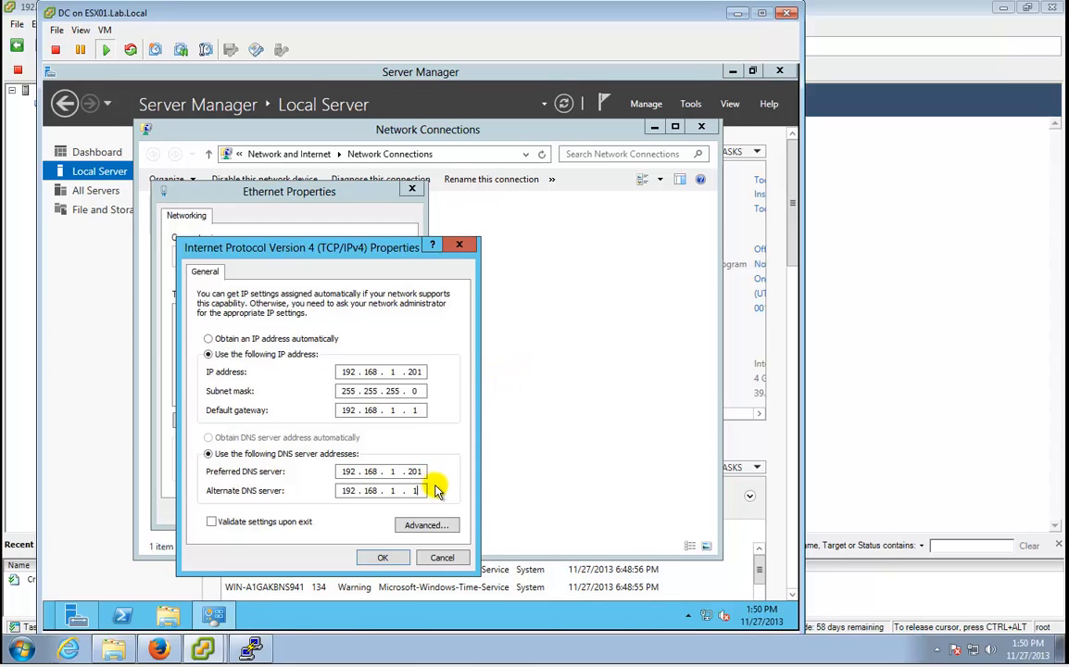
click(387, 562)
click(346, 505)
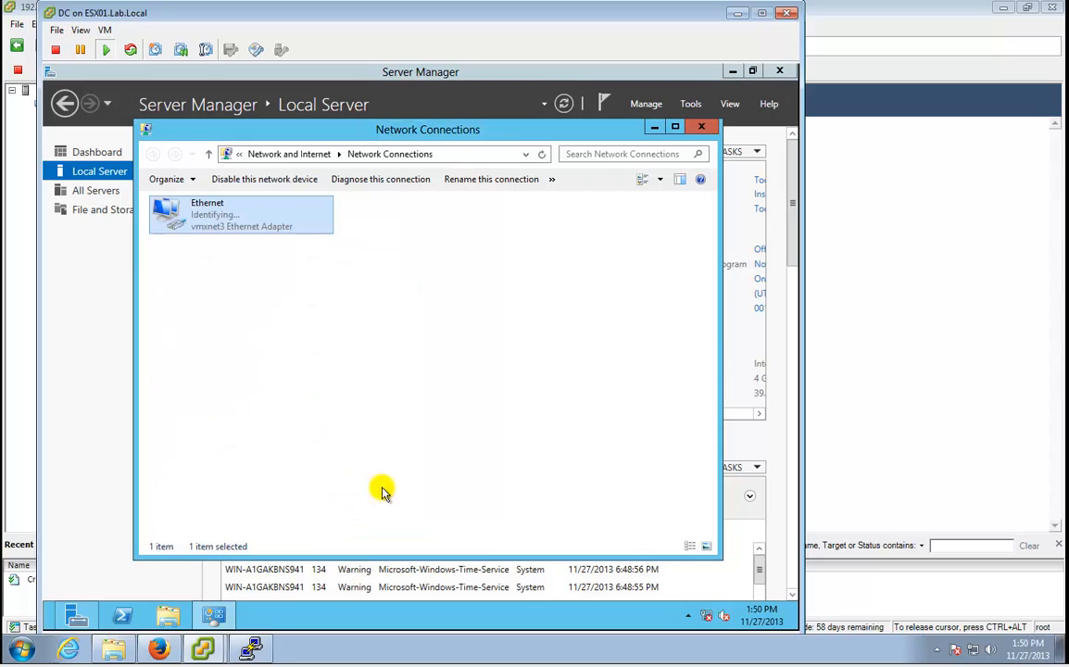
click(701, 126)
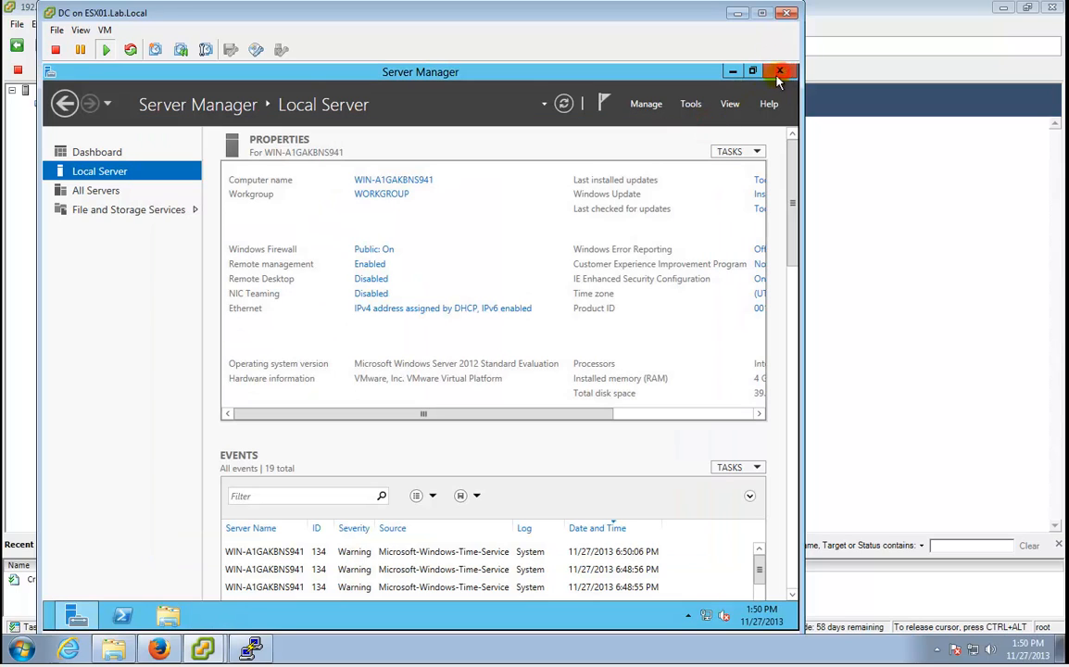
Close Server Manager and restart the server via Settings > Power with the default Other (Unplanned) reason.
click(781, 71)
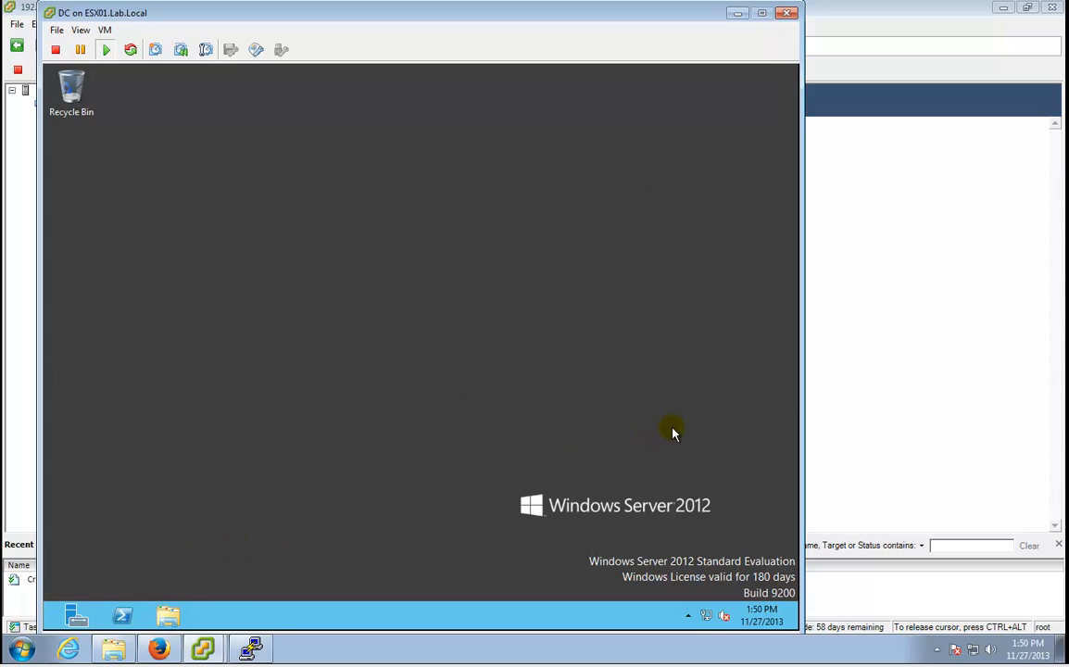
key(super+c)
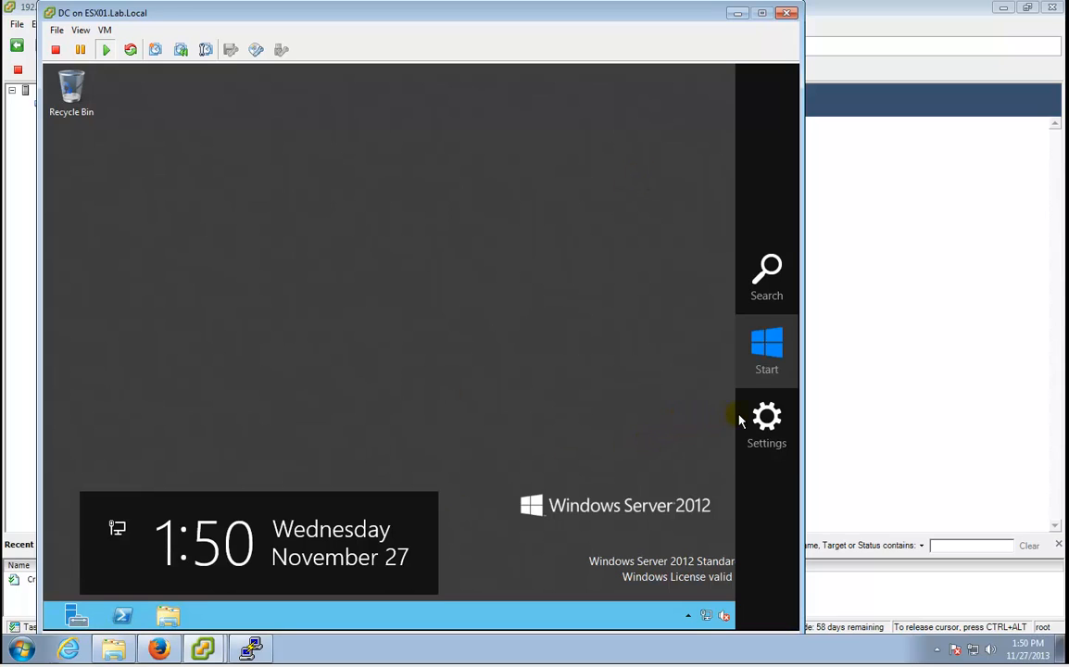
click(660, 370)
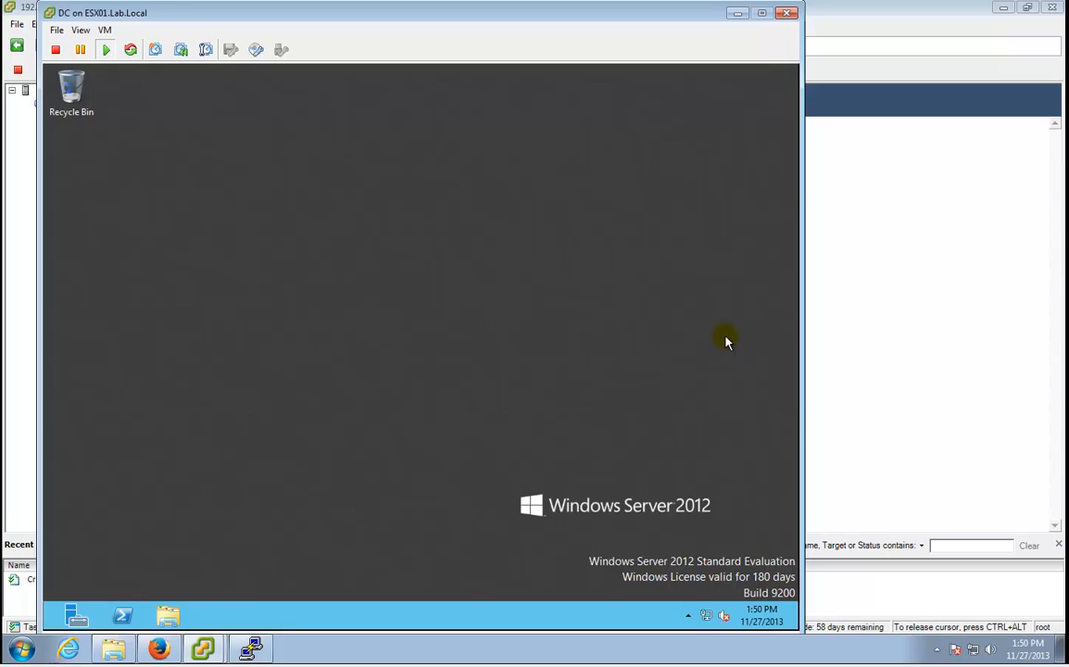
key(super+c)
click(768, 417)
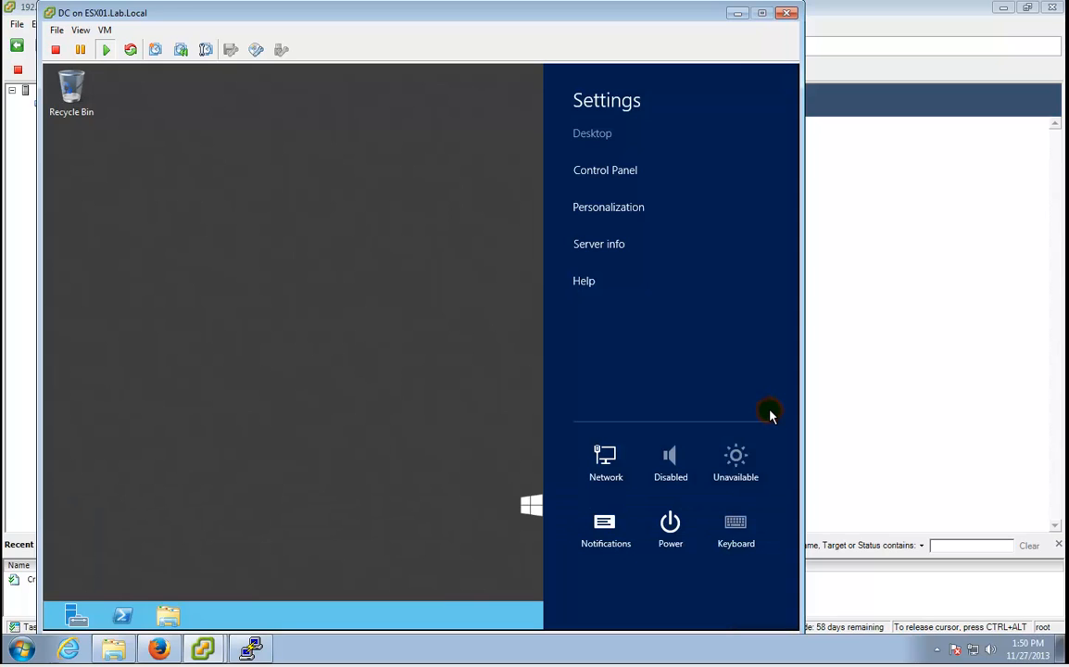
click(686, 524)
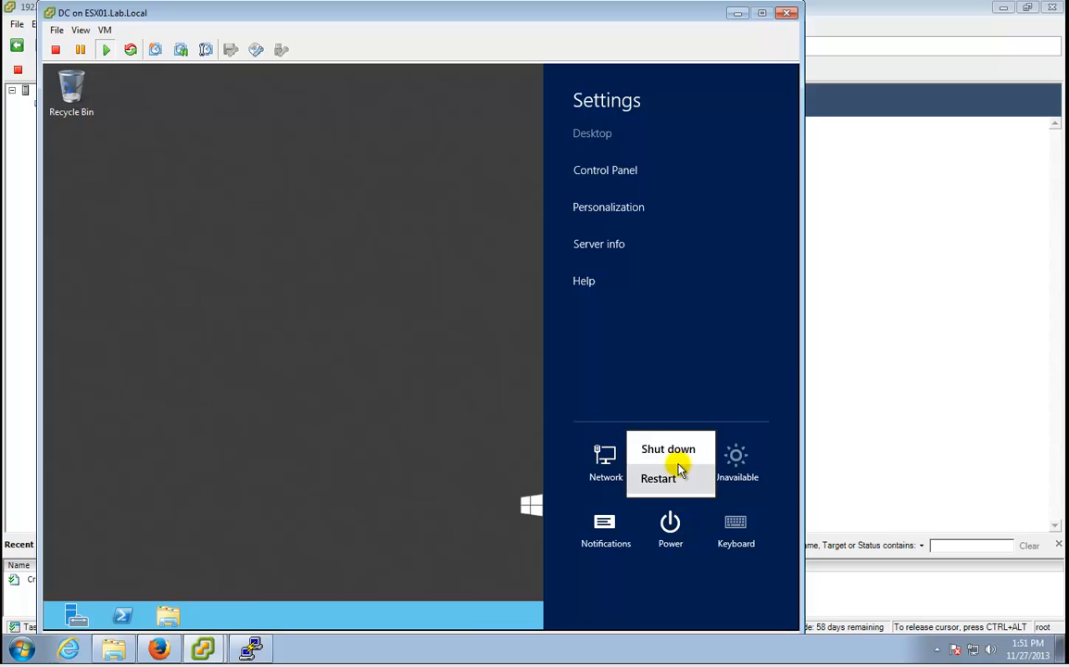
click(677, 474)
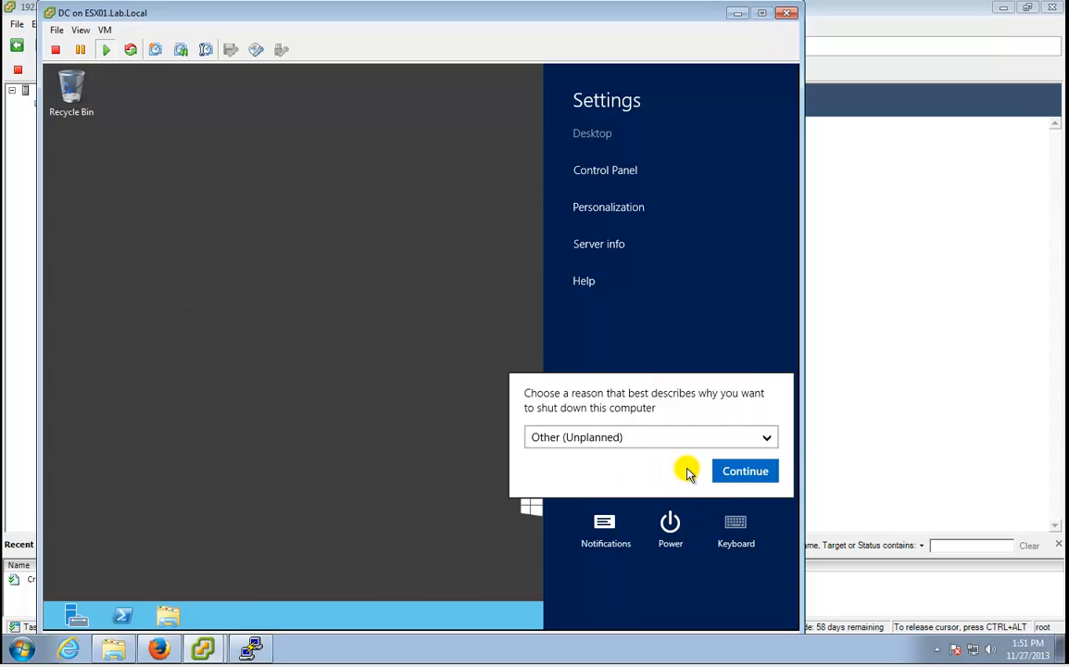
click(737, 472)
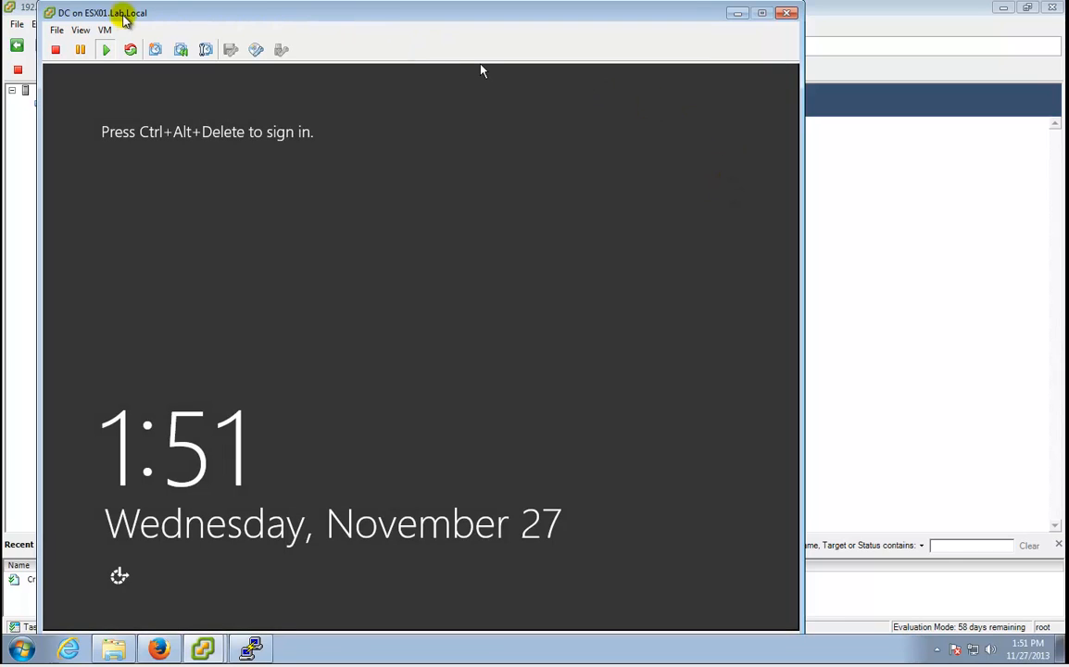
Set CD/DVD drive 1 to Client Device in Edit Settings to detach the ISO.
click(104, 31)
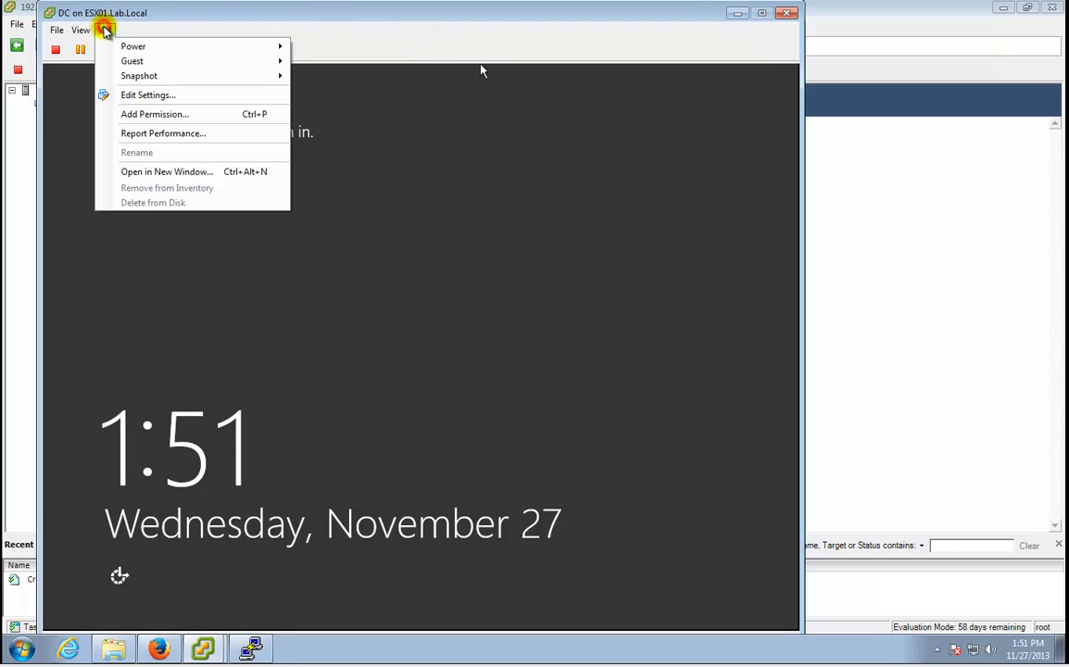
click(127, 96)
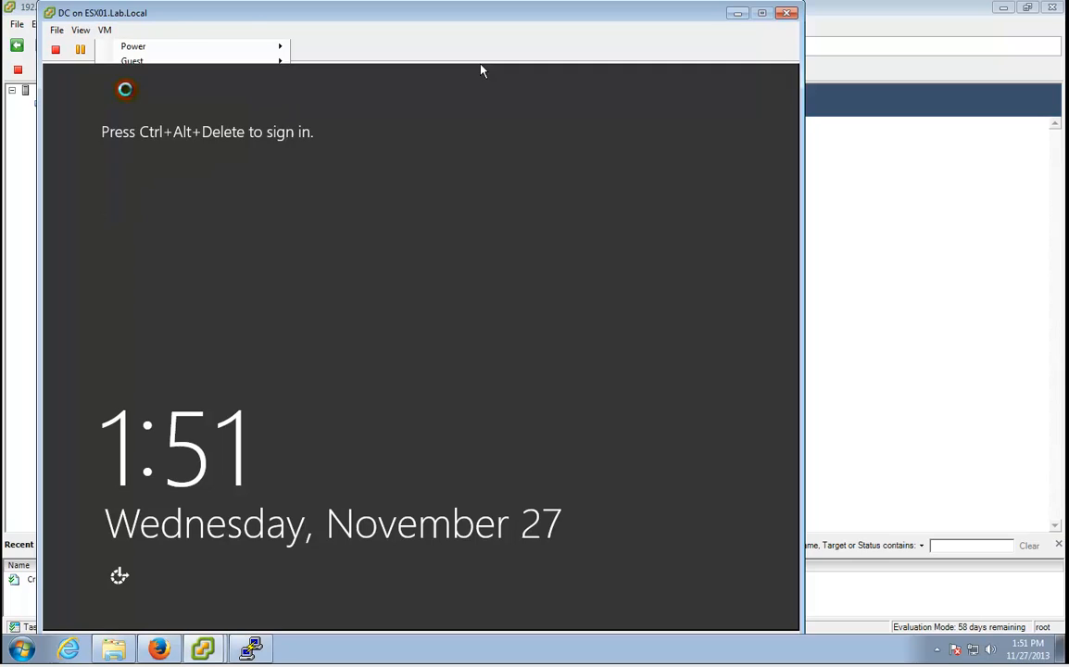
click(449, 238)
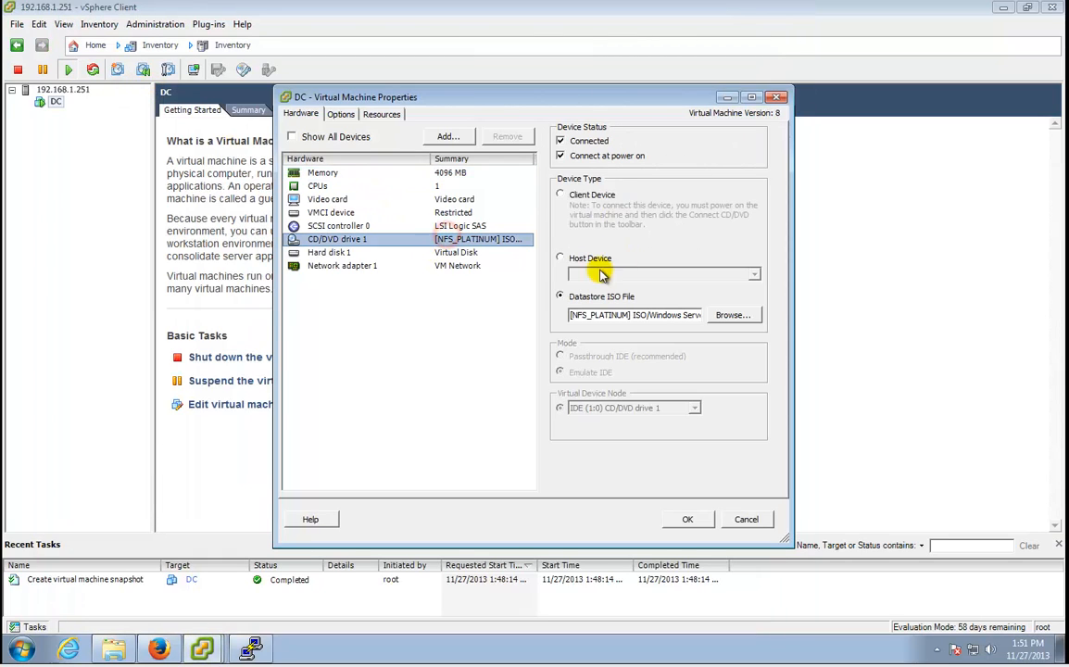
click(593, 196)
click(688, 519)
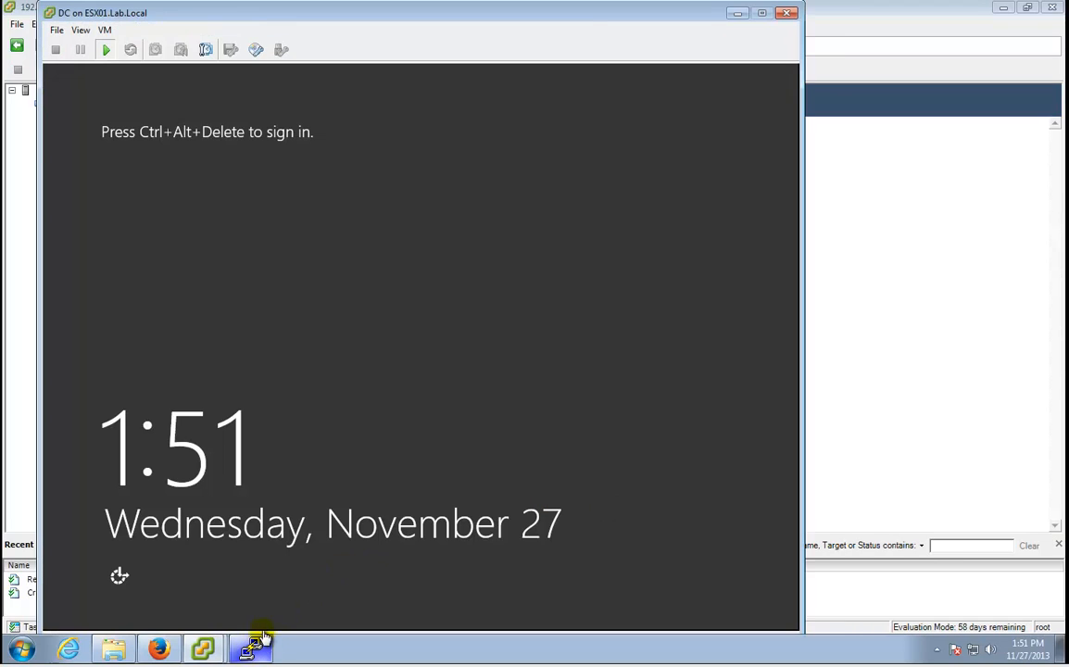
click(295, 505)
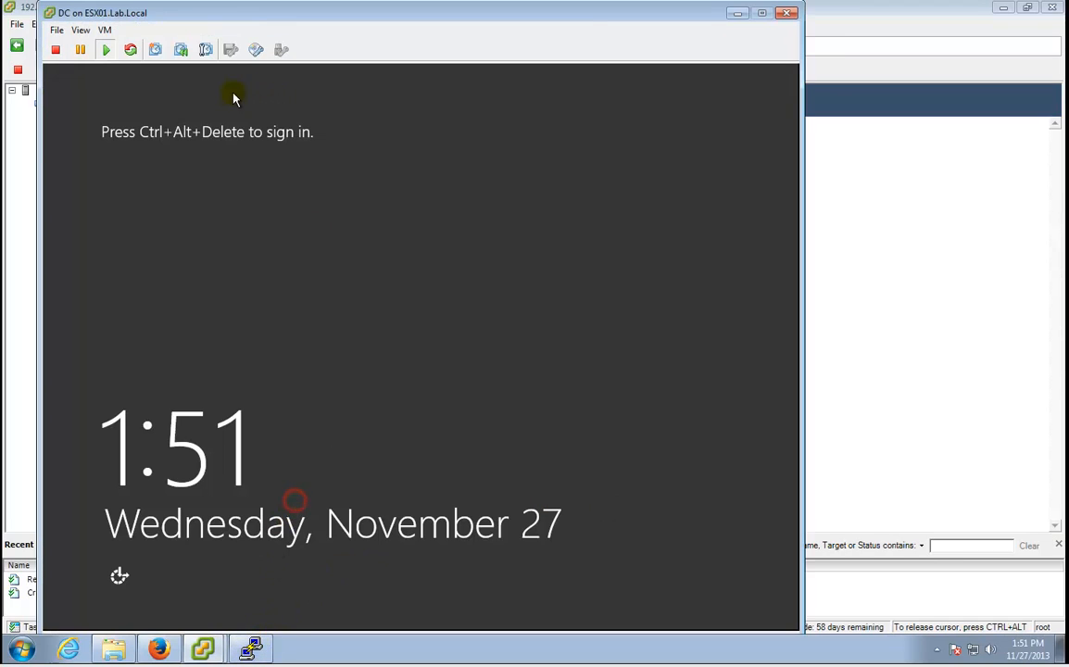
Send Ctrl+Alt+Del to the guest to bring up the Administrator password prompt.
click(105, 29)
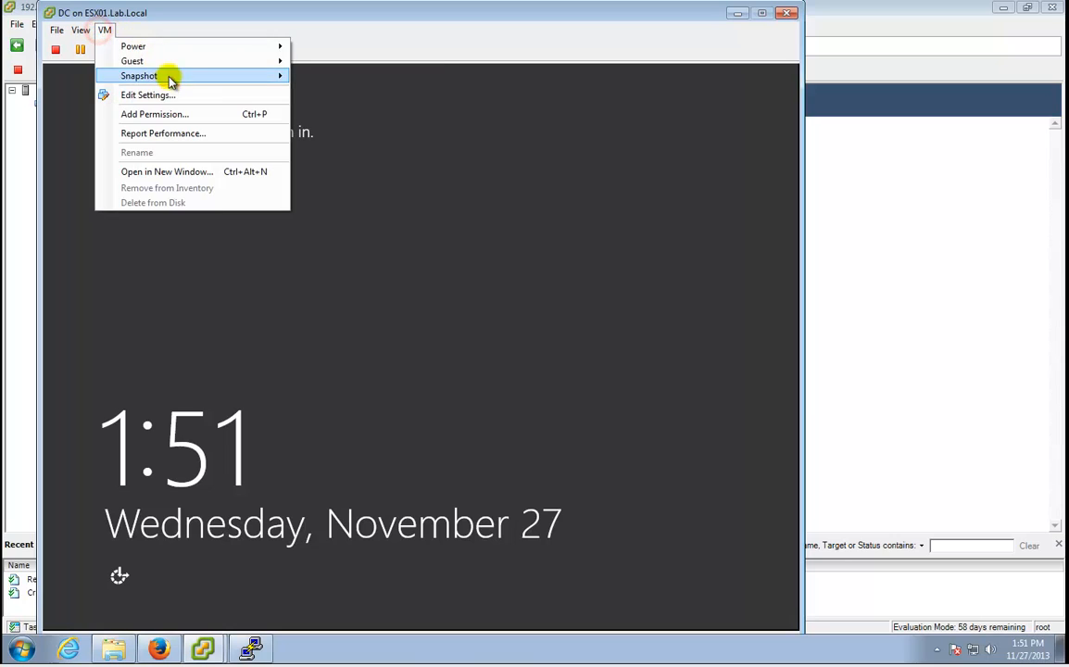
click(182, 62)
click(425, 78)
Sign in to the server with the Administrator password.
click(461, 246)
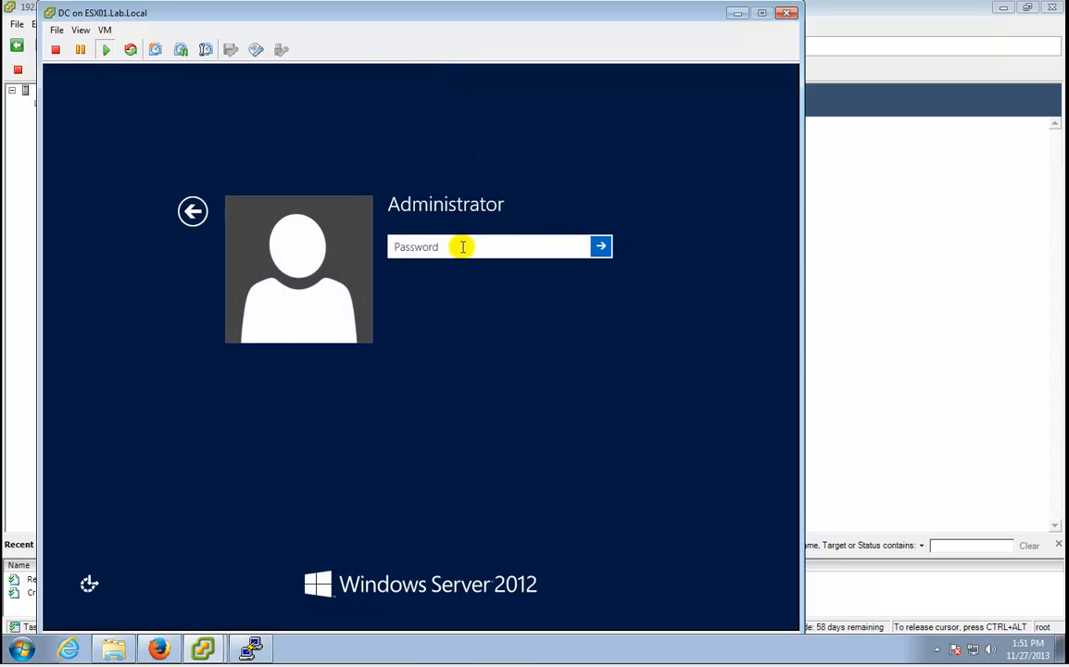
text(P•••••••••••••)
key(Return)
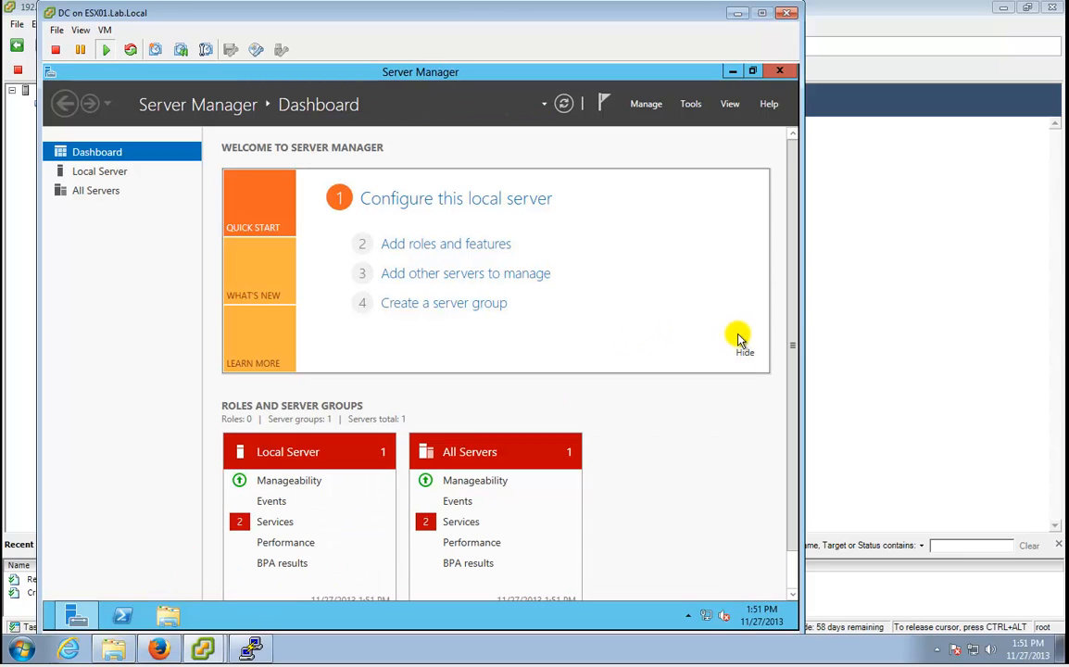
From a Command Prompt, ping 192.168.1.1 and 10.10.100.100, then close the prompt.
key(super+c)
click(773, 300)
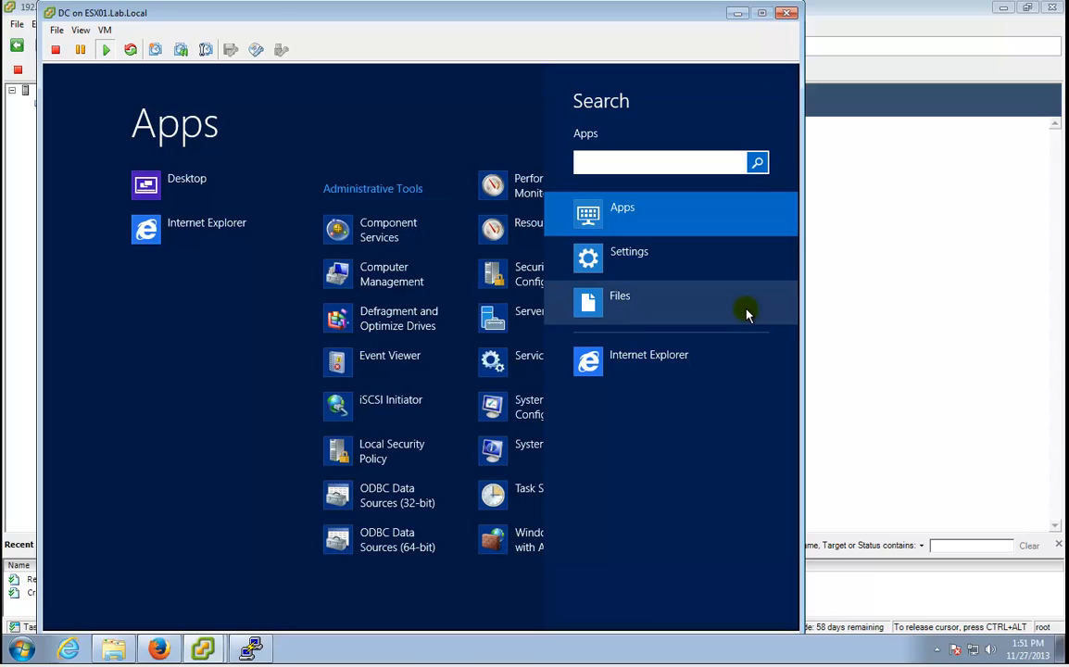
text(cmd)
key(Return)
text(p)
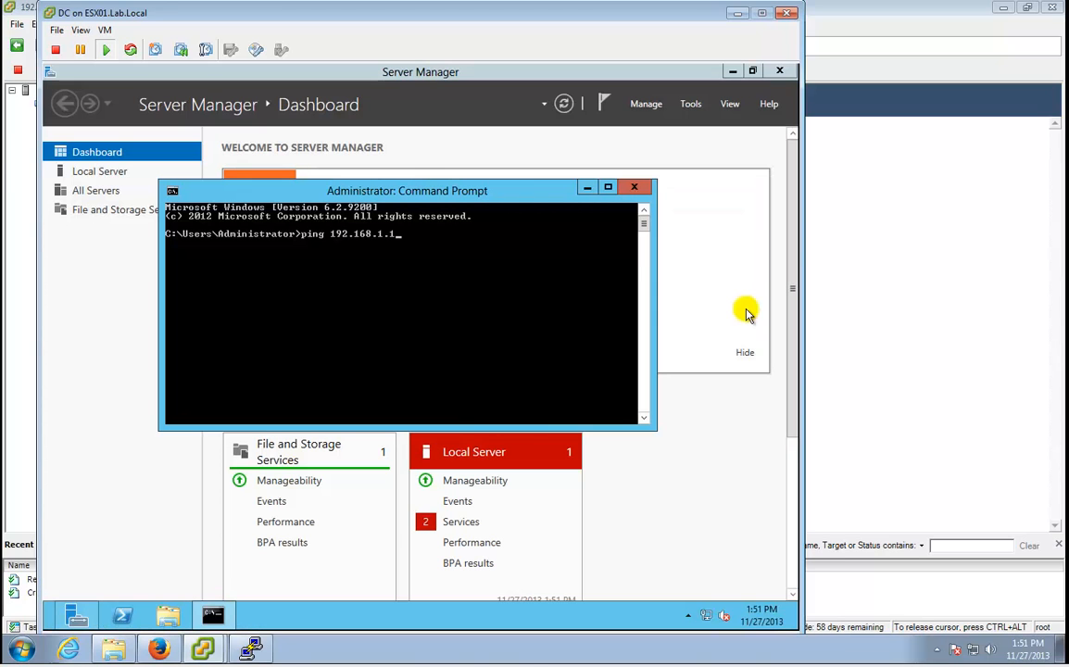
text(ing 192.168.1.1)
key(Return)
key(ctrl+c)
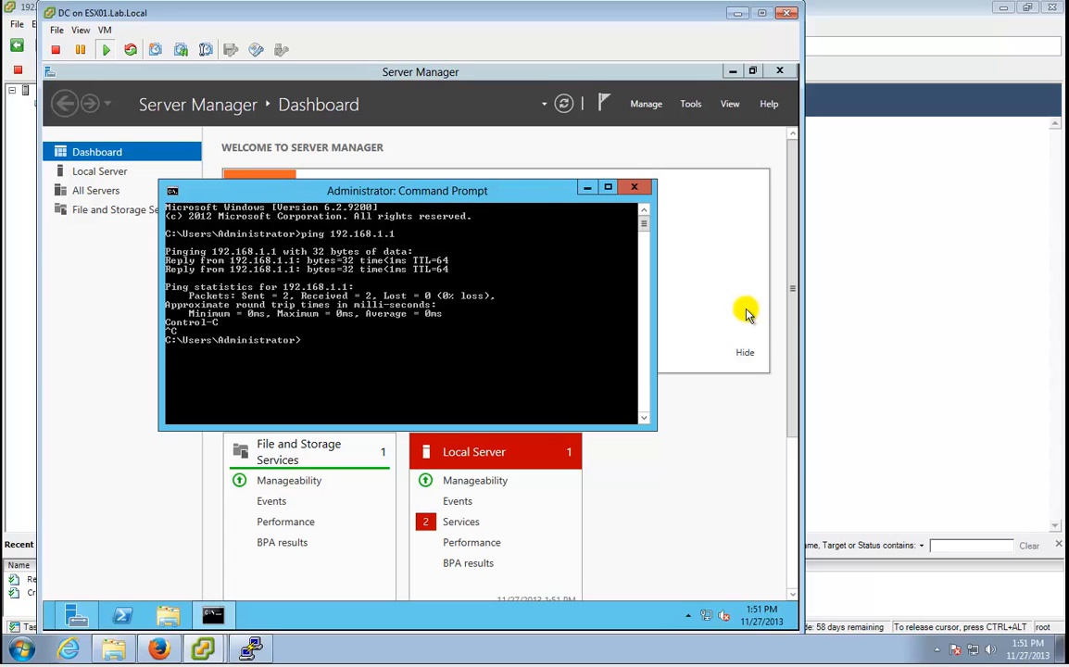
key(Up)
text(10.10.100.100)
key(Return)
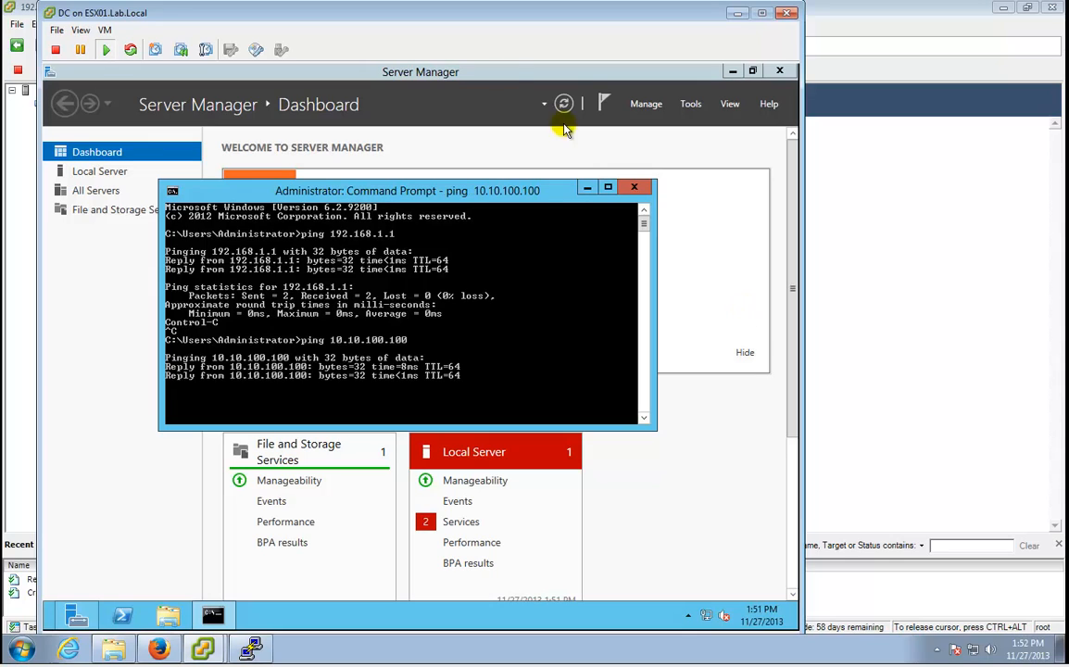
click(636, 189)
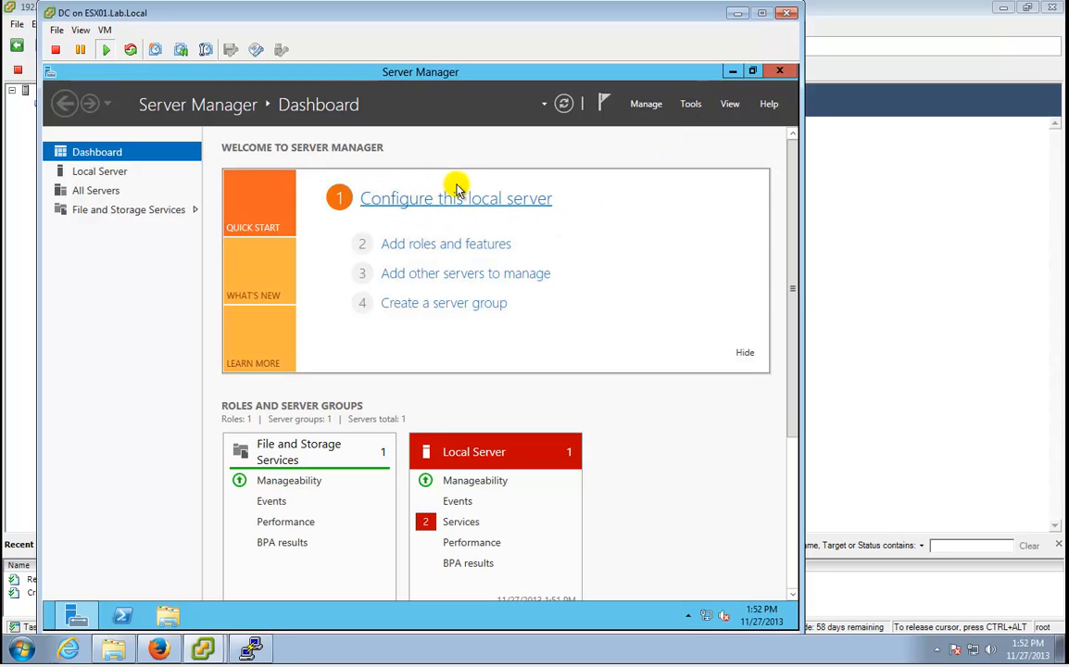
In Add Roles and Features, select Active Directory Domain Services with its required management features.
click(481, 247)
click(463, 482)
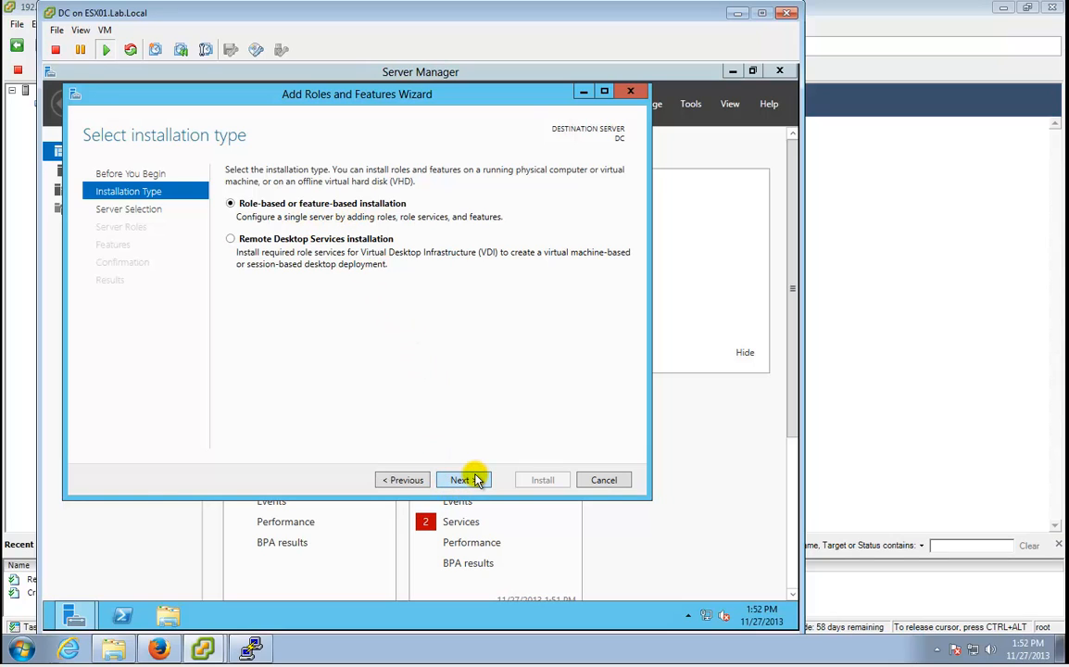
click(474, 480)
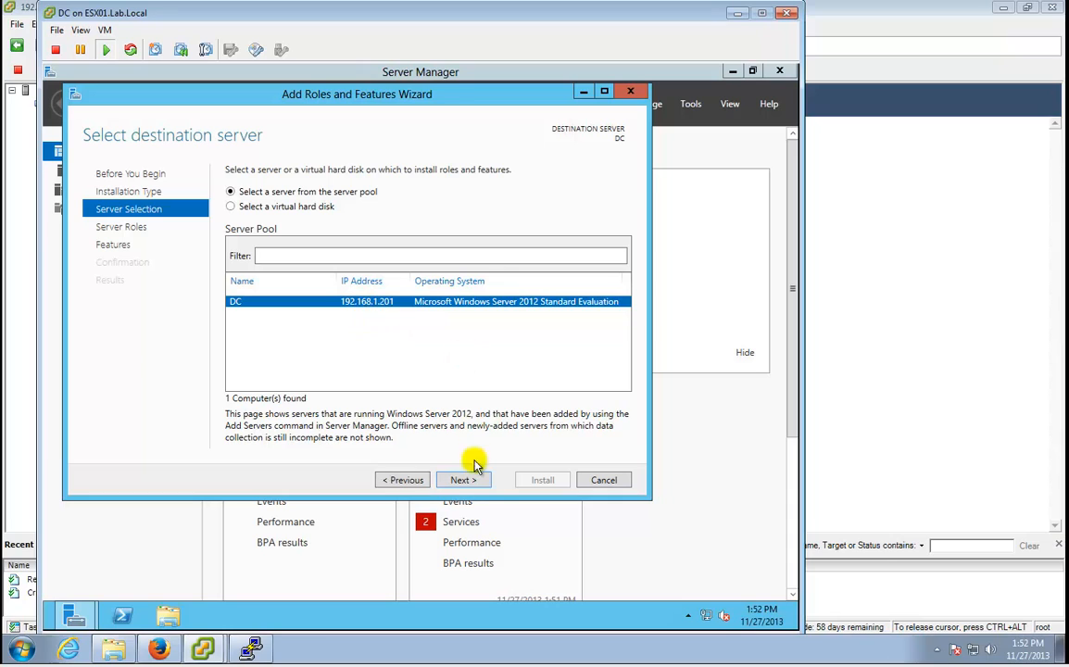
click(468, 480)
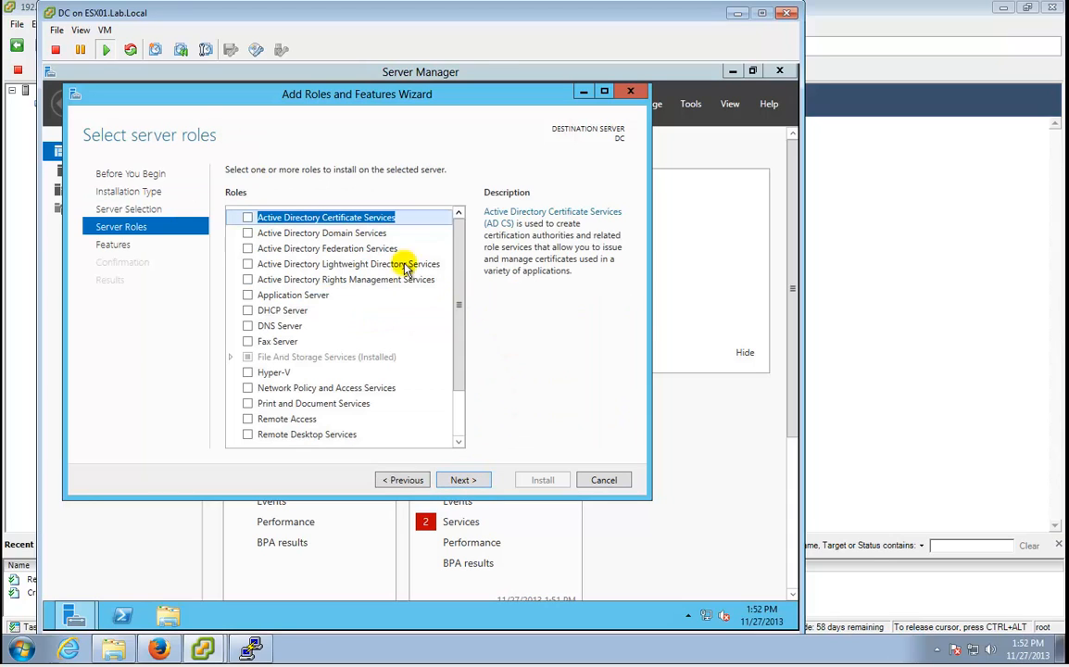
click(248, 233)
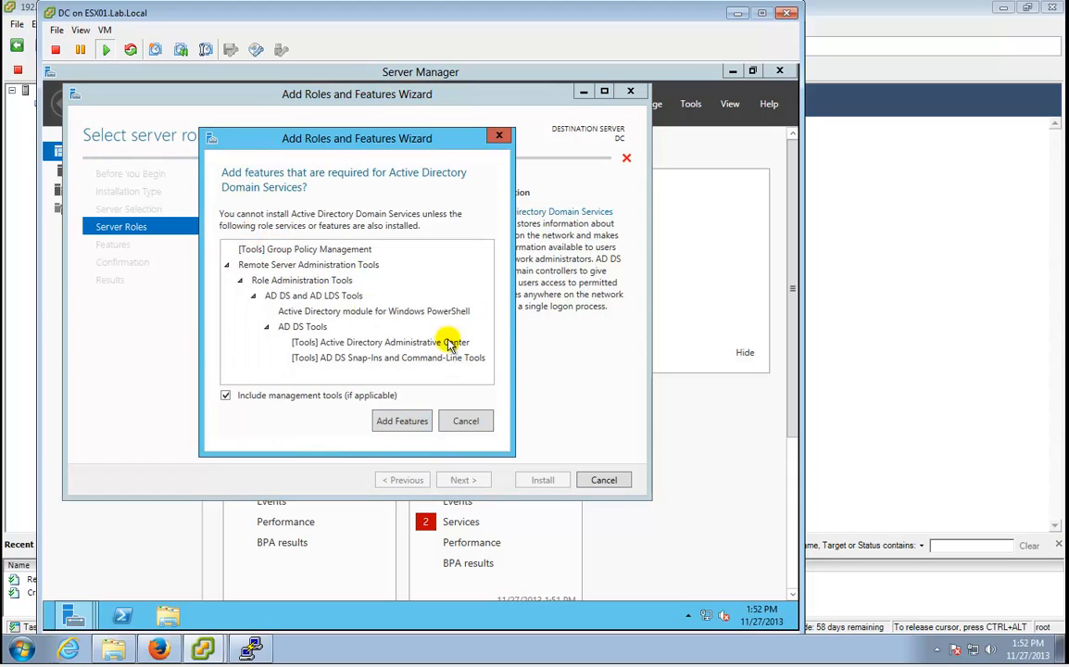
click(417, 425)
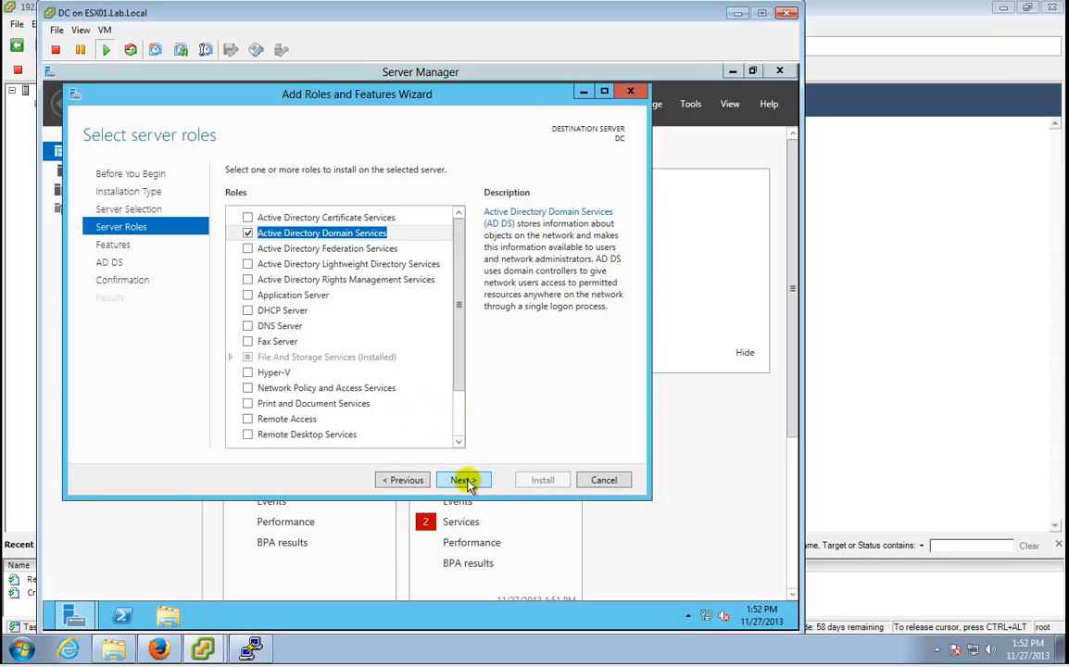
Allow automatic restarts and start the AD DS installation.
click(464, 481)
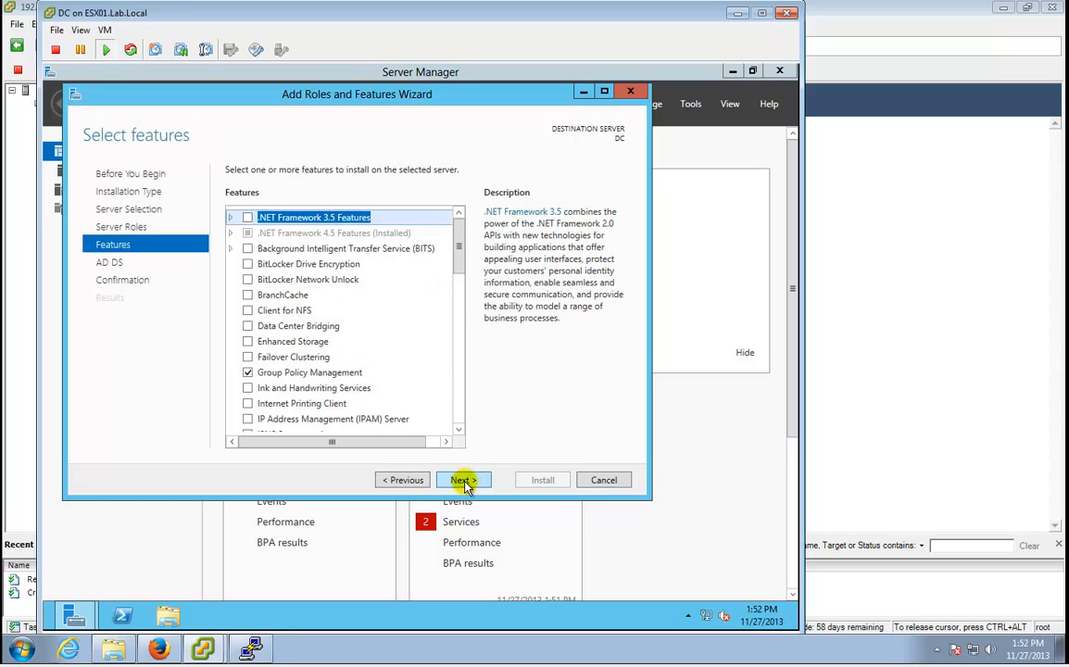
click(464, 480)
click(463, 481)
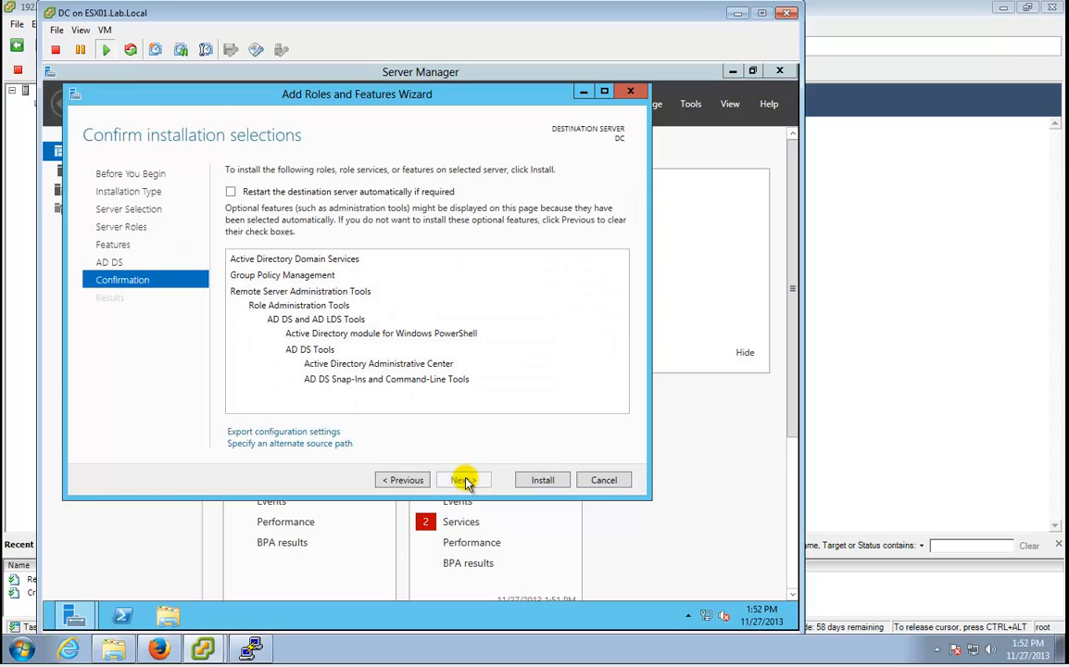
click(425, 192)
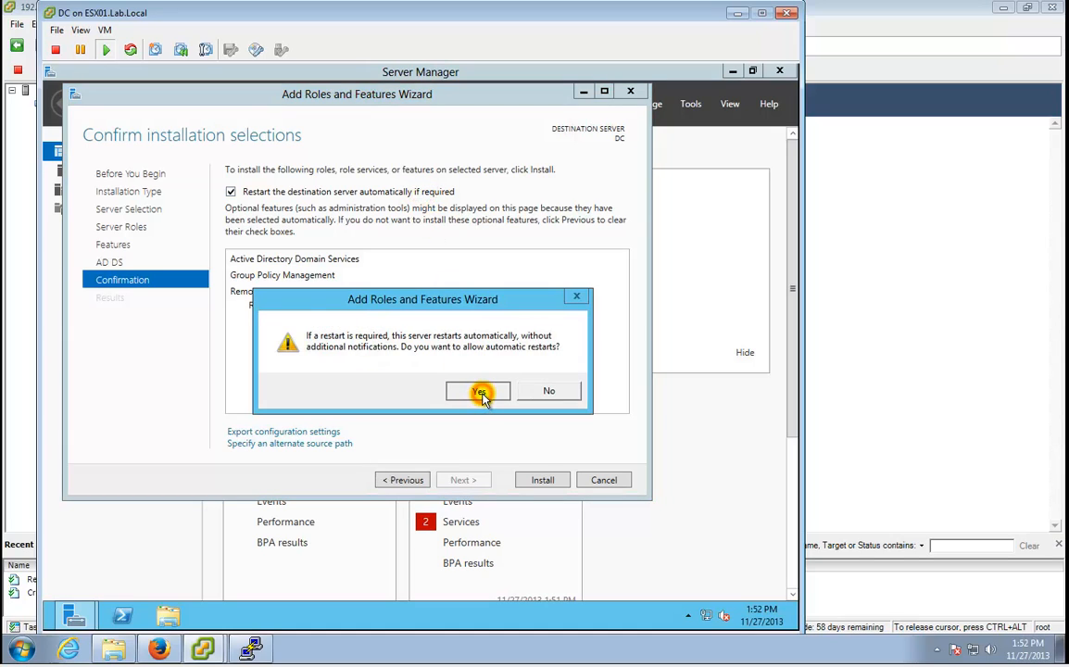
click(479, 393)
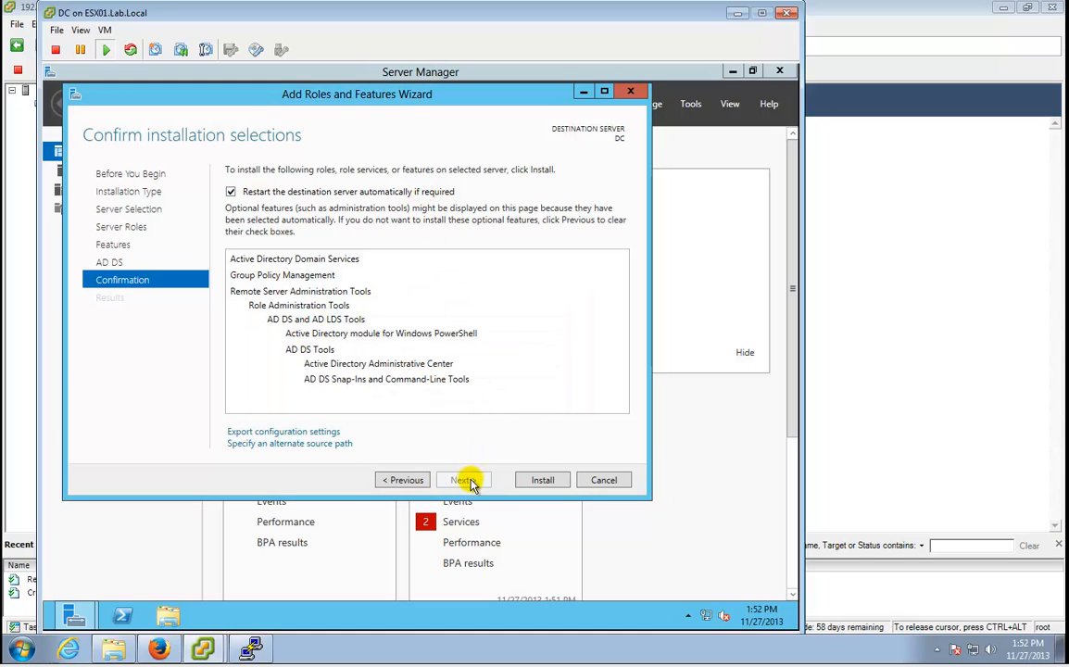
click(538, 479)
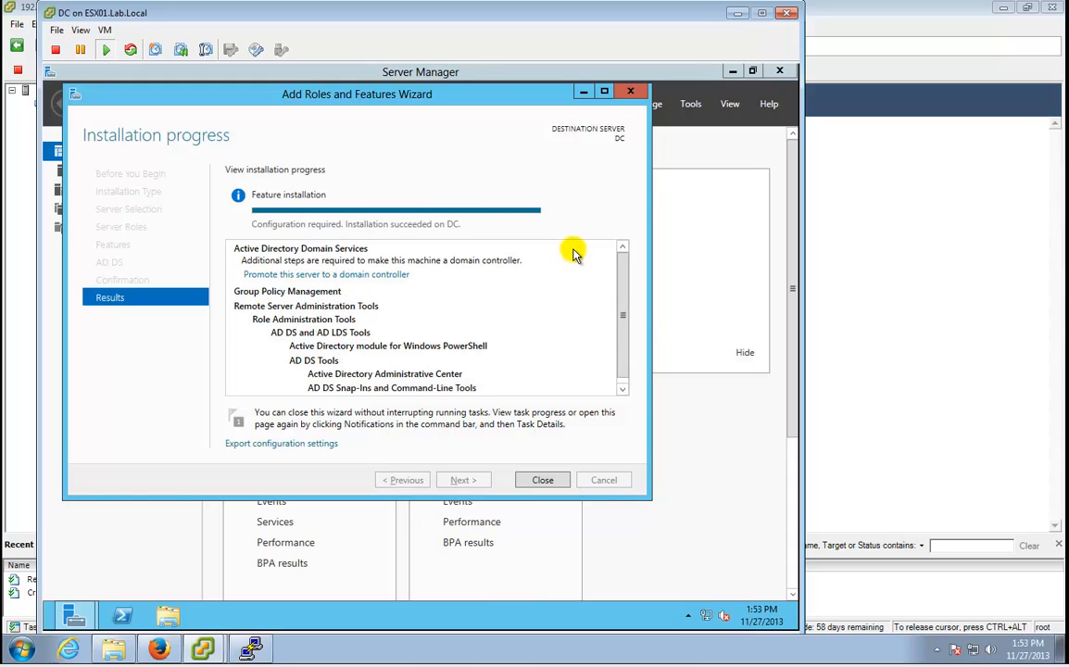
Close the finished wizard and view the post-deployment notification in Server Manager.
click(542, 478)
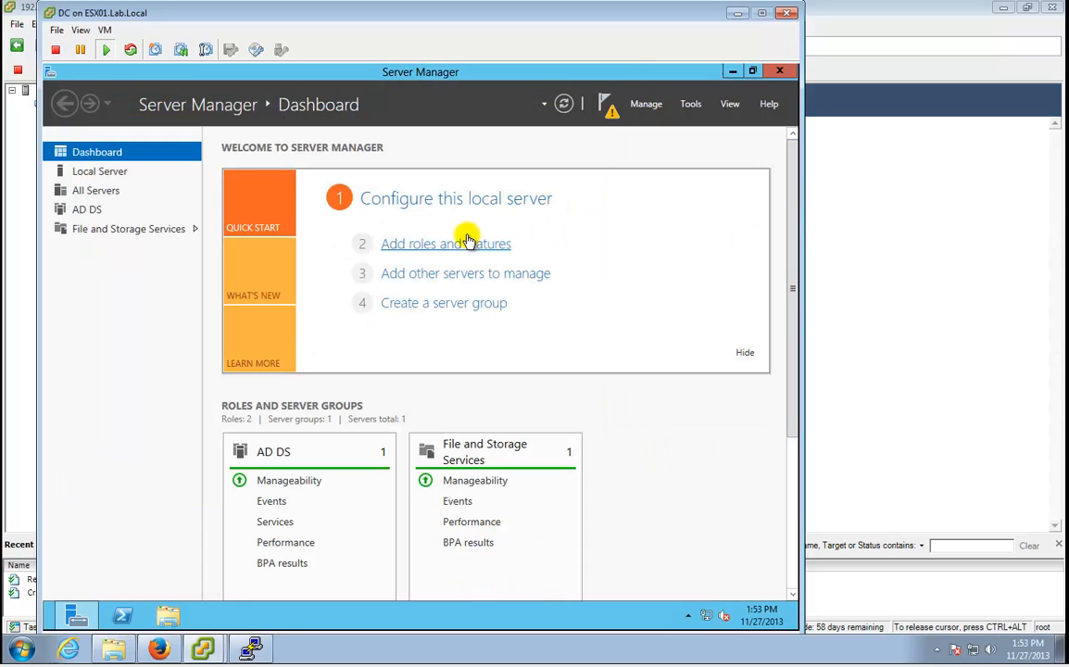
click(609, 109)
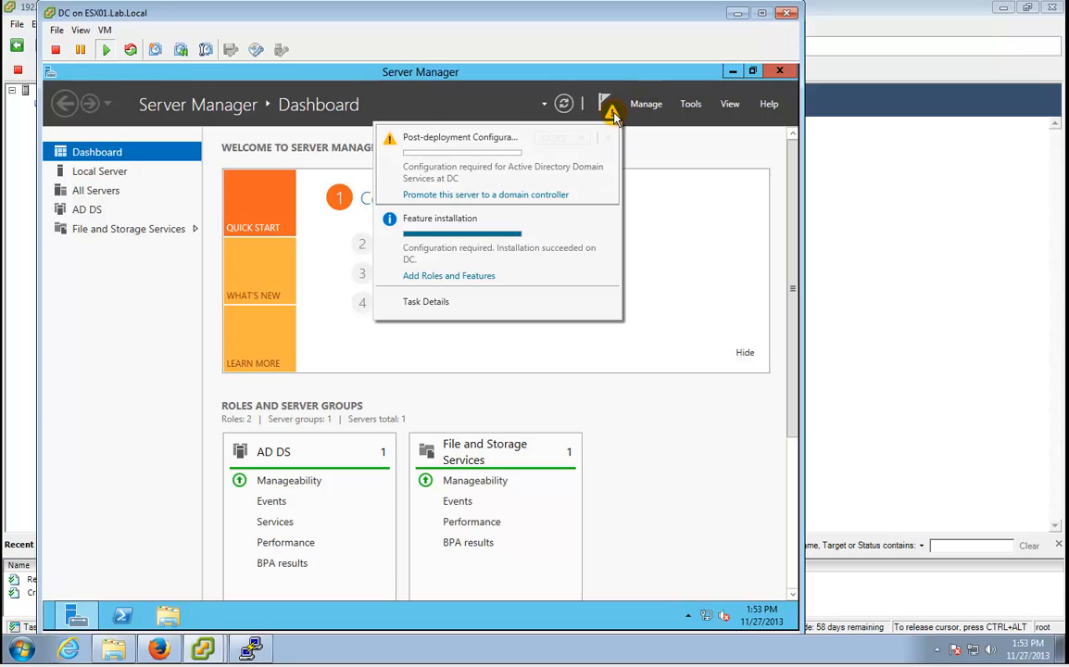
Choose 'Add a new forest' with root domain Lab.Local and continue to Domain Controller Options.
click(498, 196)
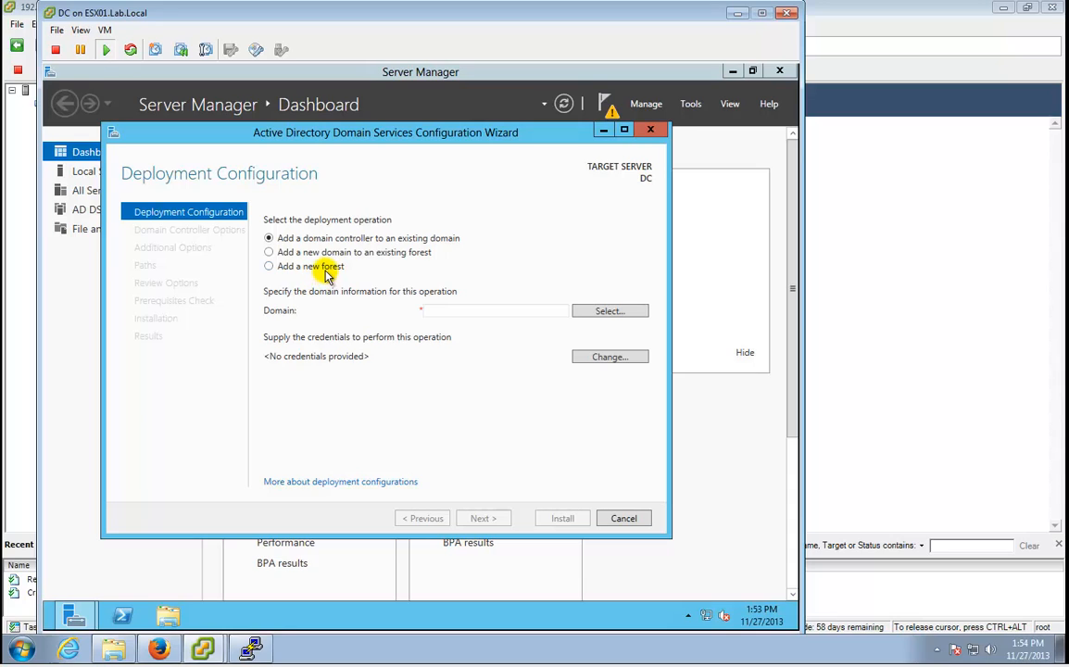
click(277, 266)
click(434, 313)
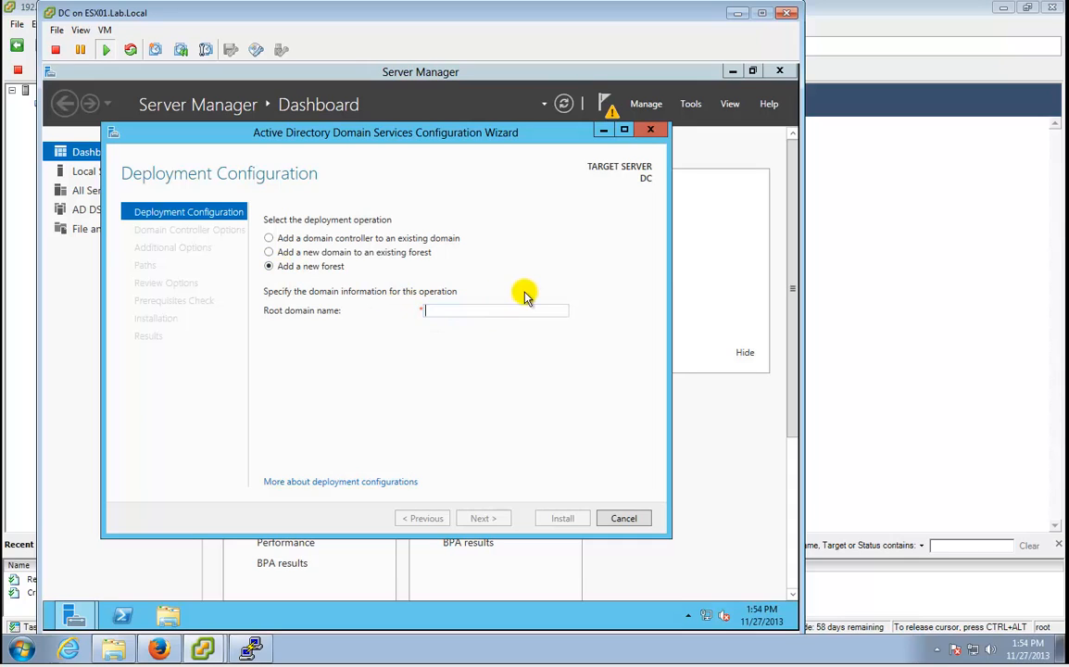
text(Lab.Local)
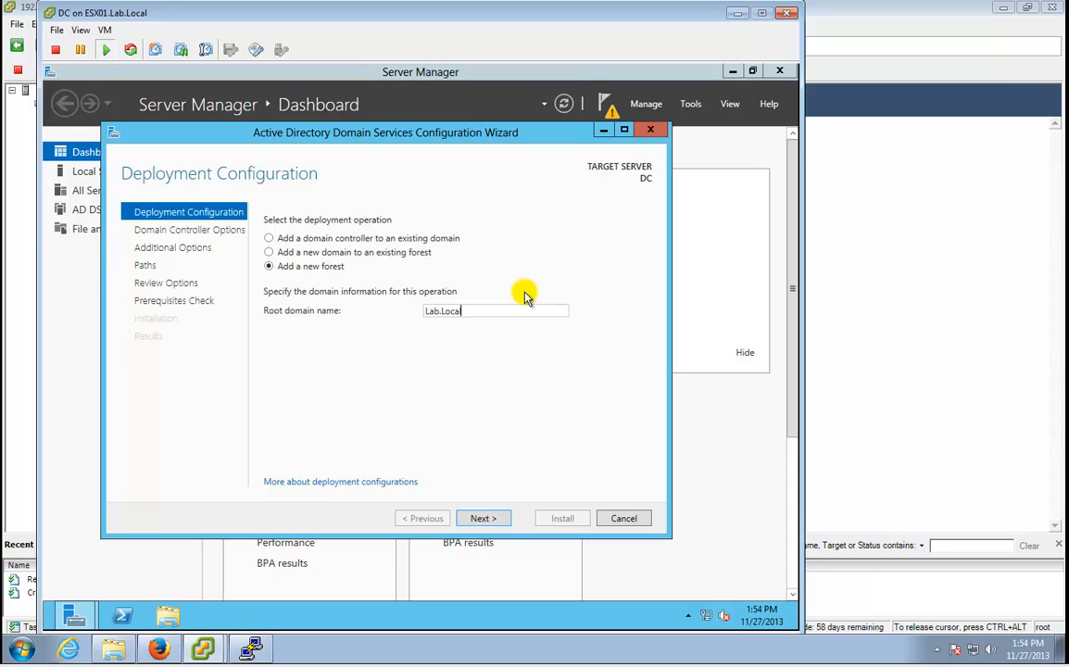
click(483, 522)
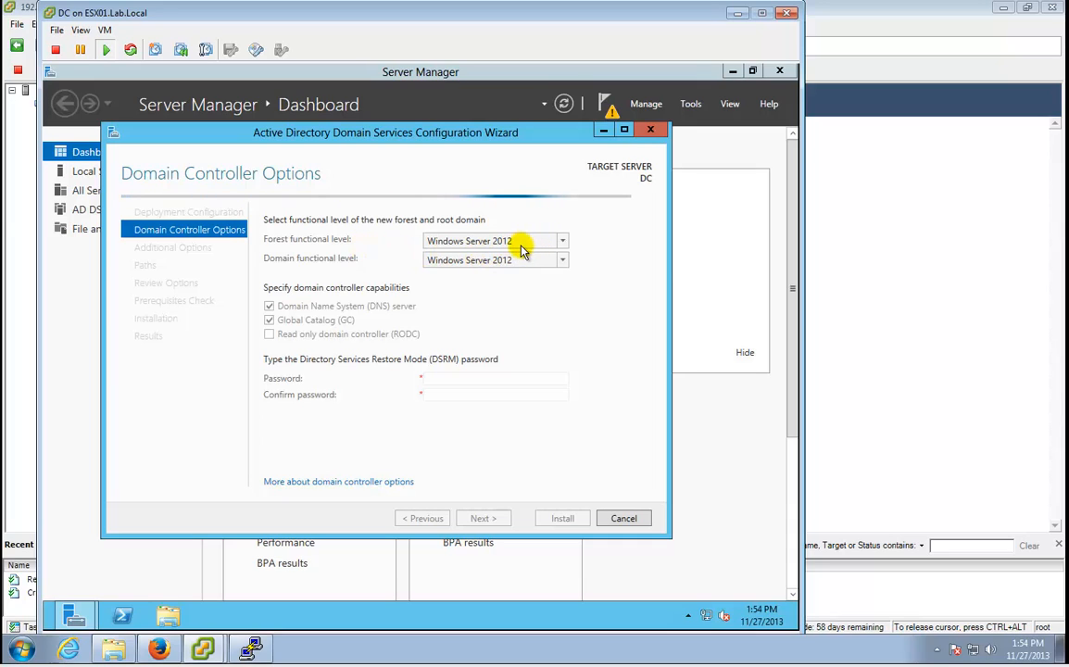
Maximize the AD DS Configuration Wizard and bring it back to the front.
click(435, 381)
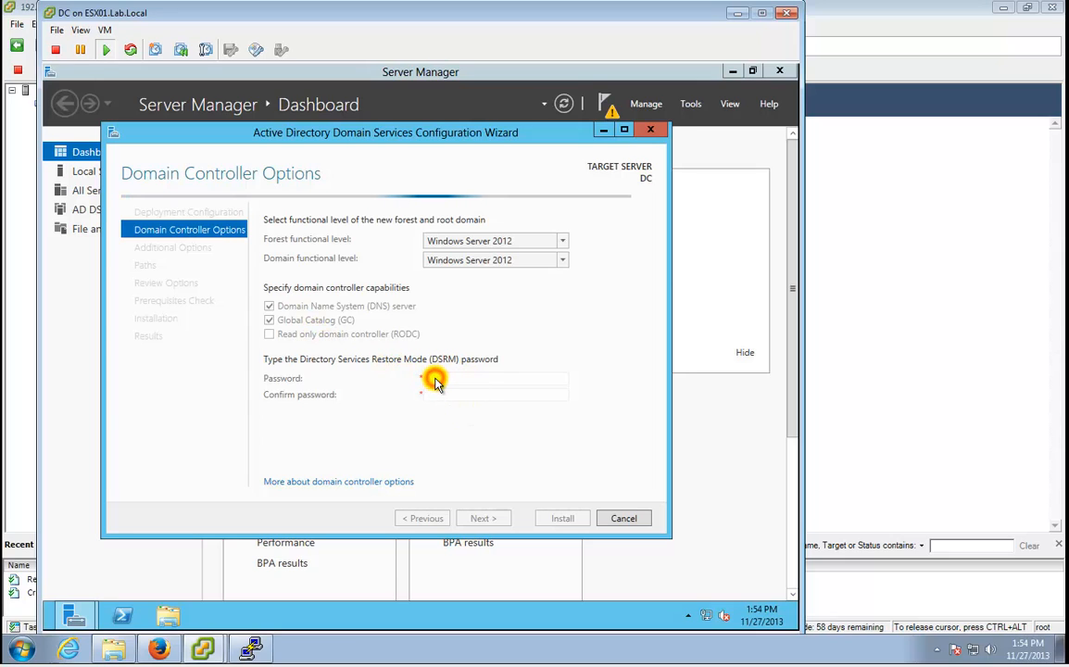
click(431, 396)
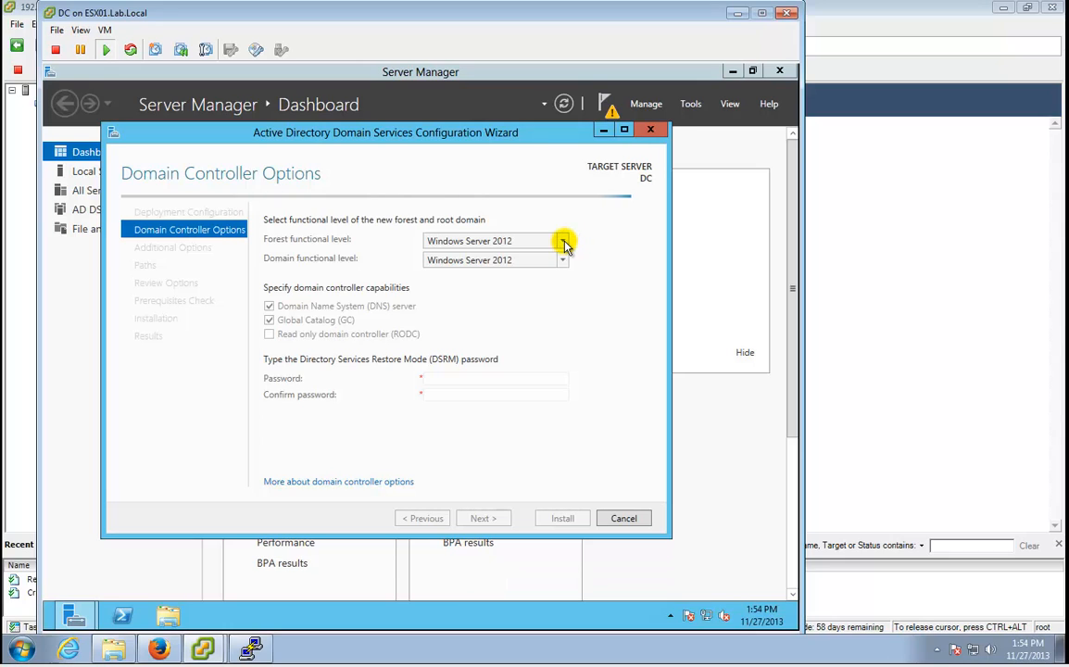
click(482, 382)
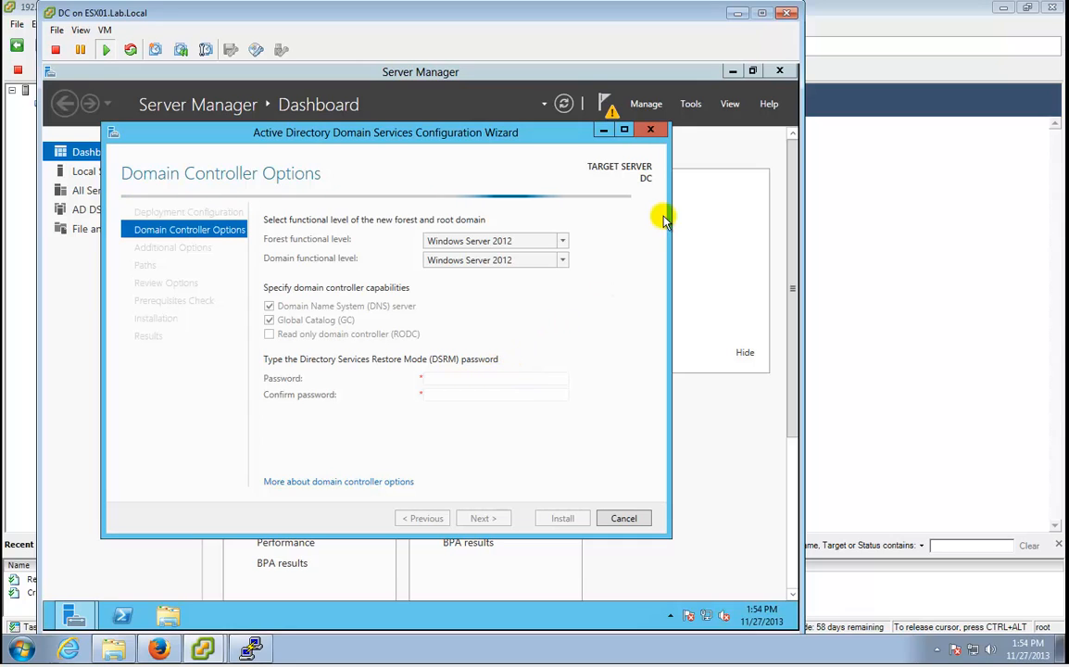
click(624, 130)
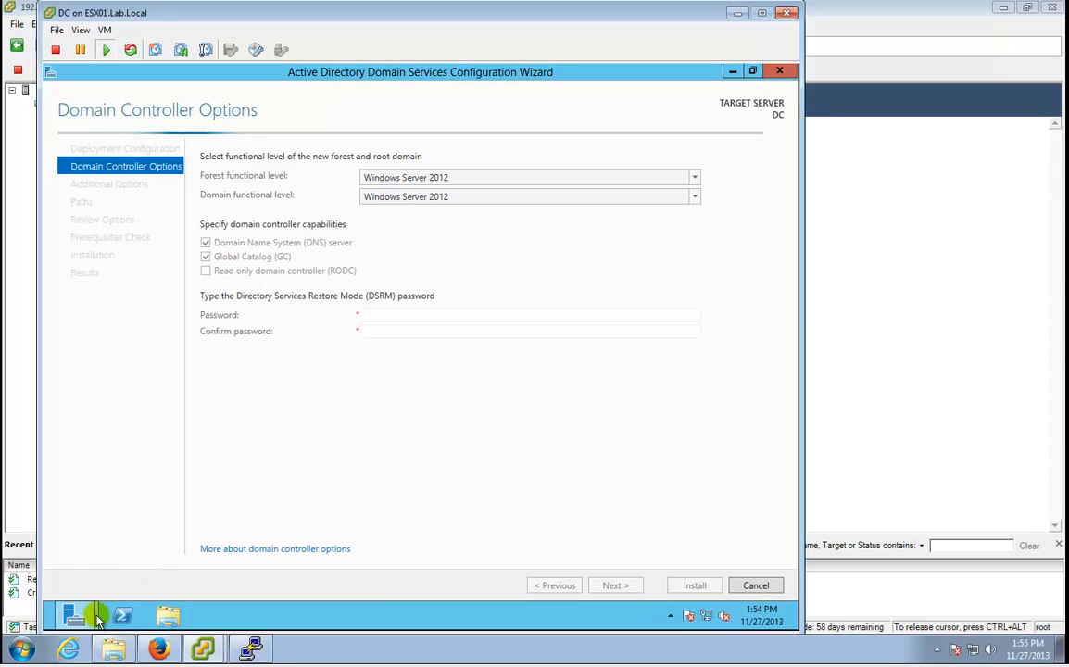
mouse_move(83, 615)
click(264, 570)
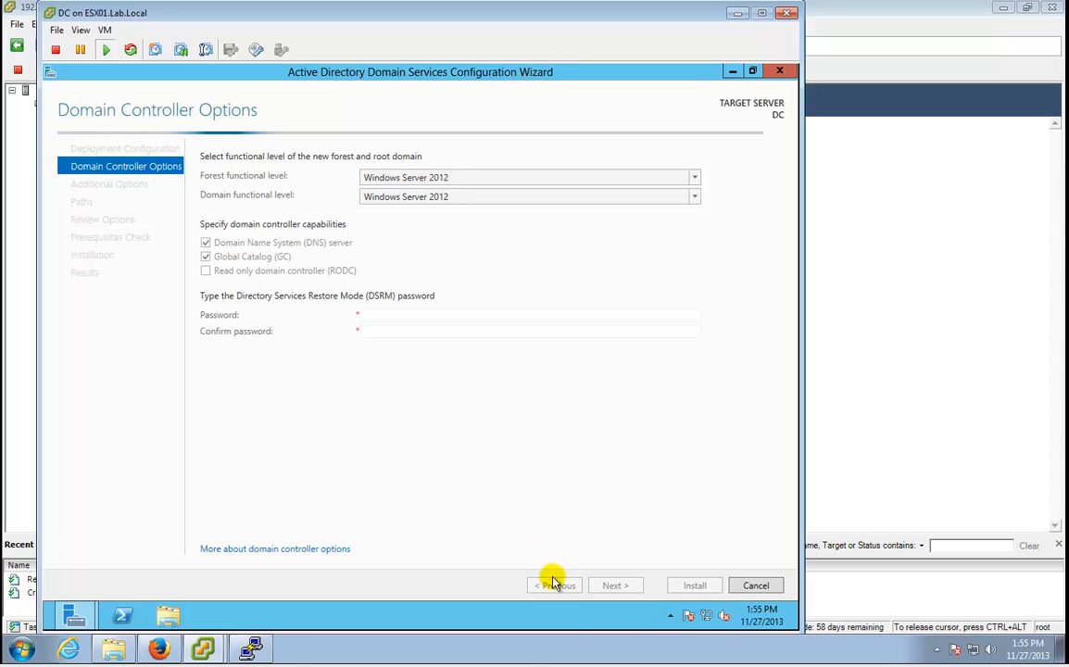
Enter the DSRM password and retype it in Confirm password.
click(429, 315)
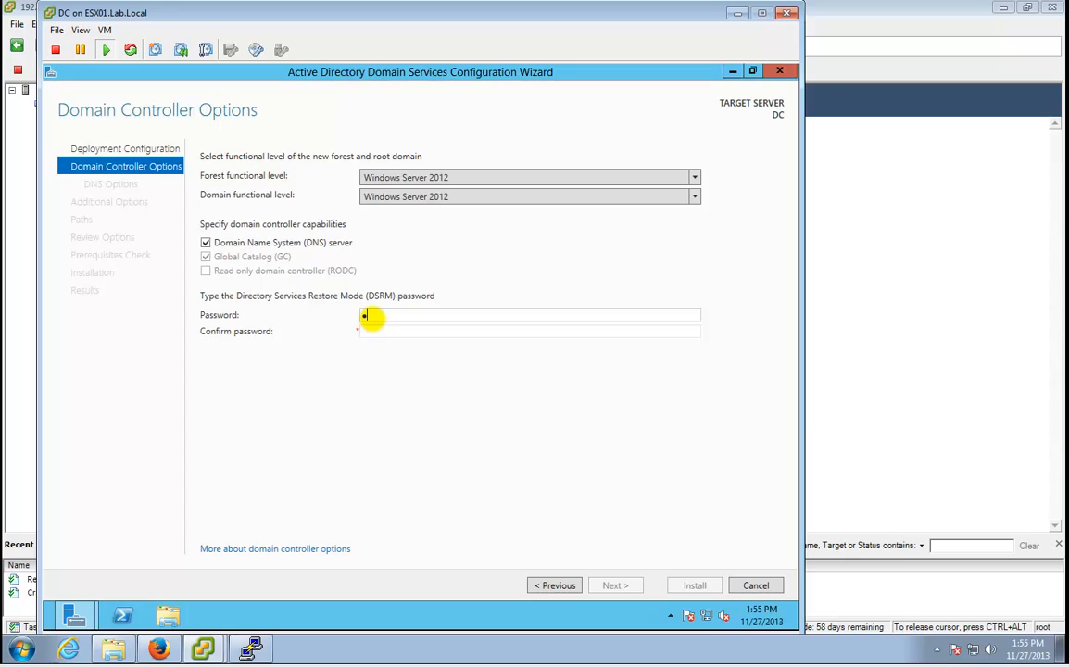
text(•••••)
key(BackSpace)
key(BackSpace)
key(BackSpace)
key(BackSpace)
key(BackSpace)
key(BackSpace)
key(BackSpace)
key(BackSpace)
key(BackSpace)
key(BackSpace)
text(••••••••)
key(BackSpace)
key(BackSpace)
key(BackSpace)
key(BackSpace)
key(BackSpace)
key(BackSpace)
key(BackSpace)
key(BackSpace)
key(Tab)
text(•••••••)
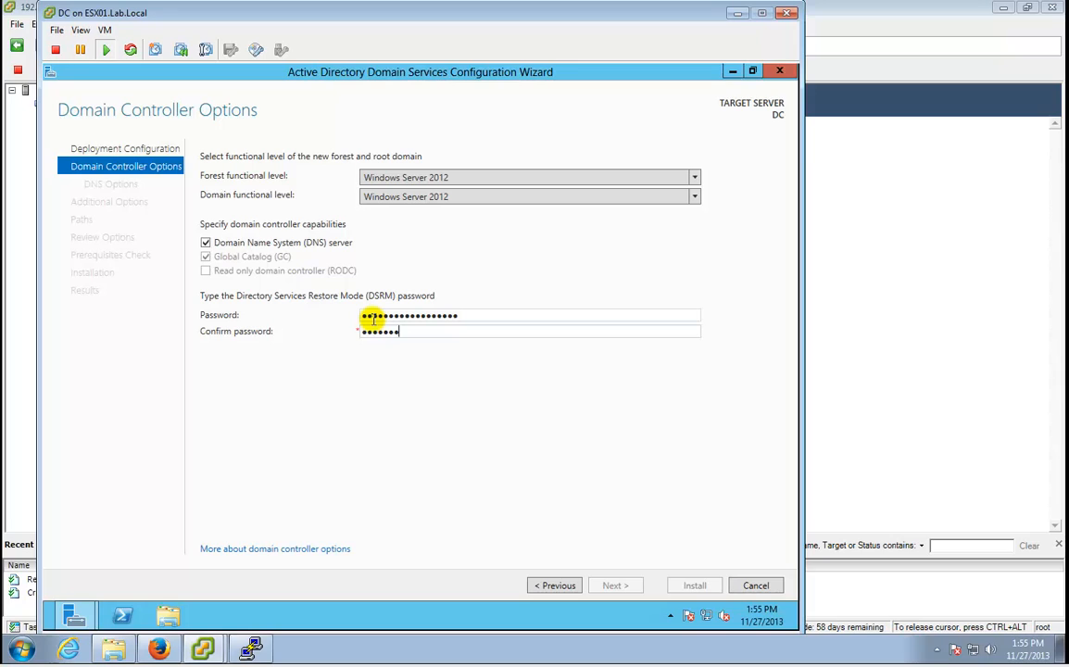
text(•••••••••)
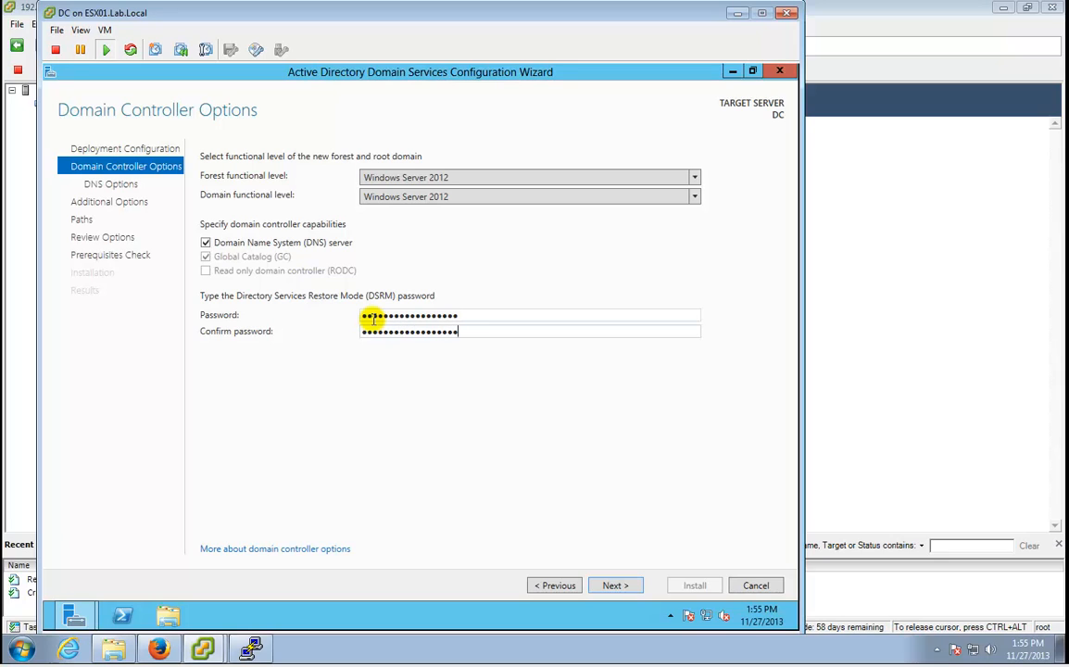
Accept default DNS options, NetBIOS name LAB and default paths, then run the prerequisites check.
click(617, 585)
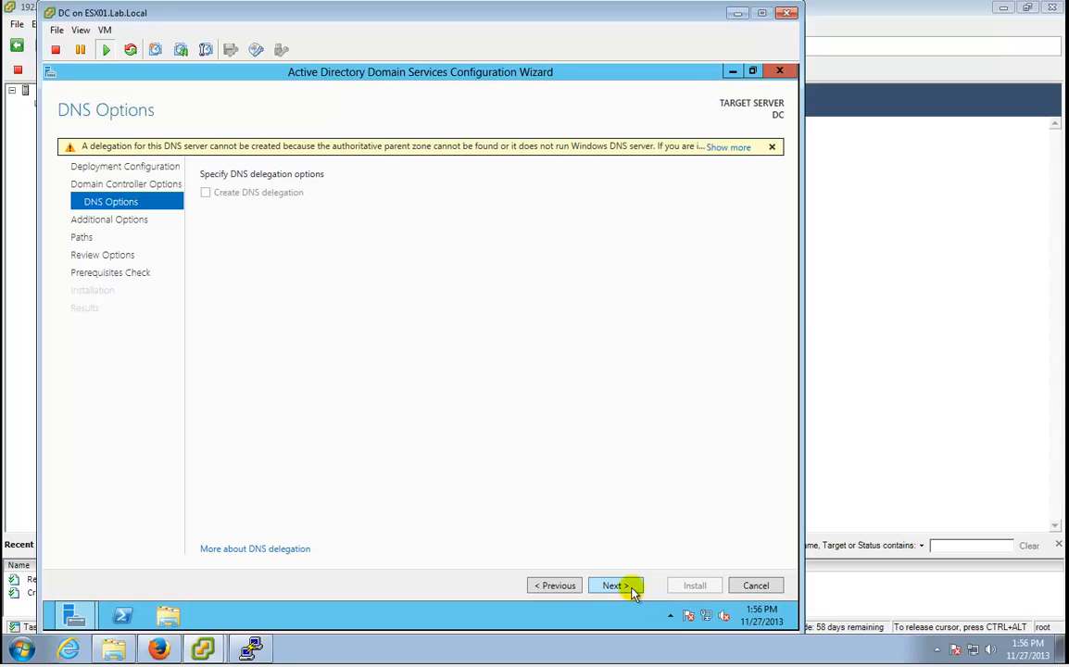
click(613, 585)
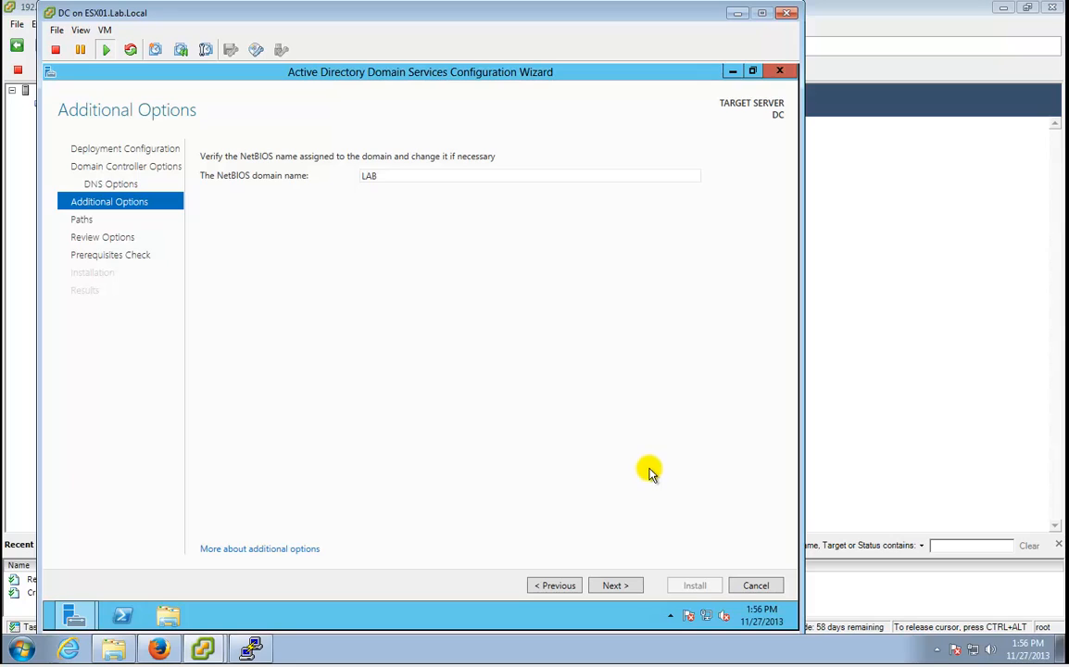
click(616, 586)
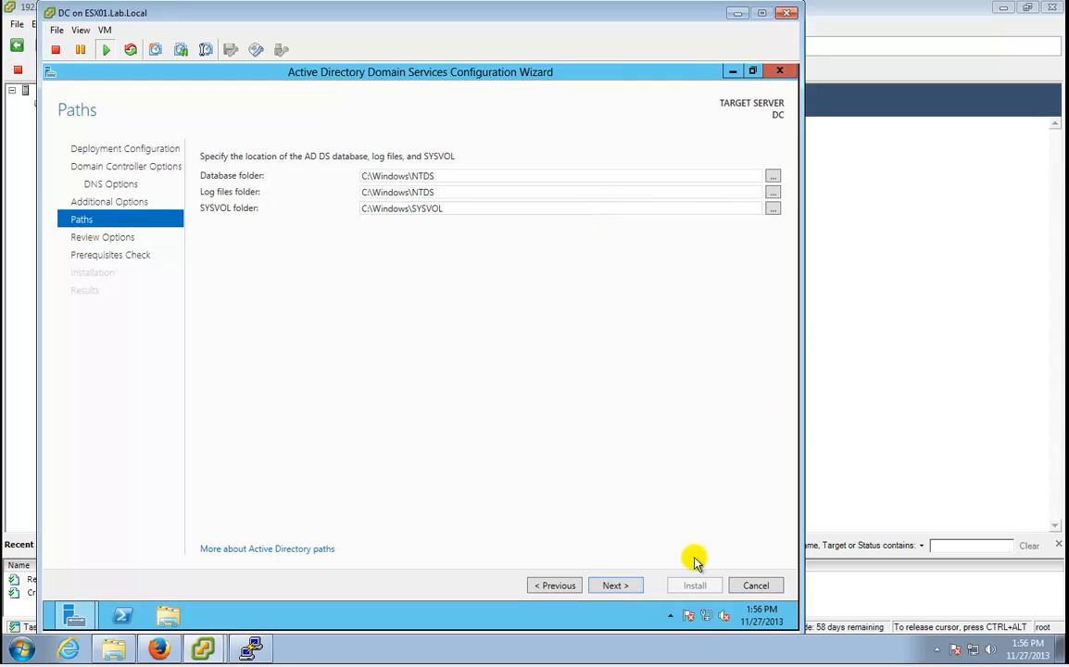
click(613, 585)
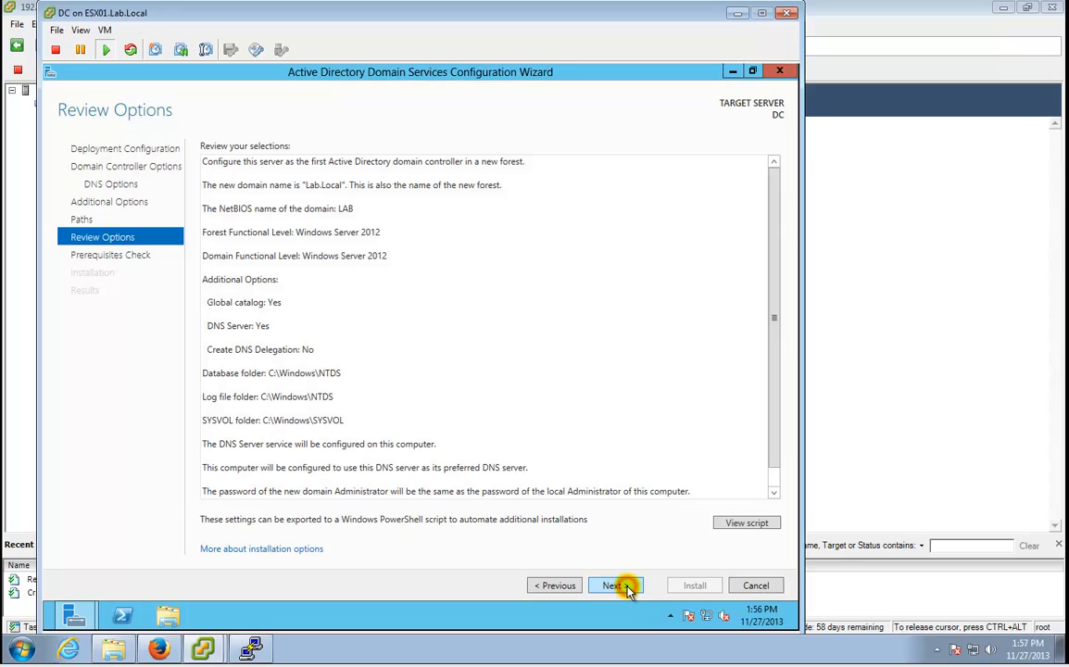
click(627, 588)
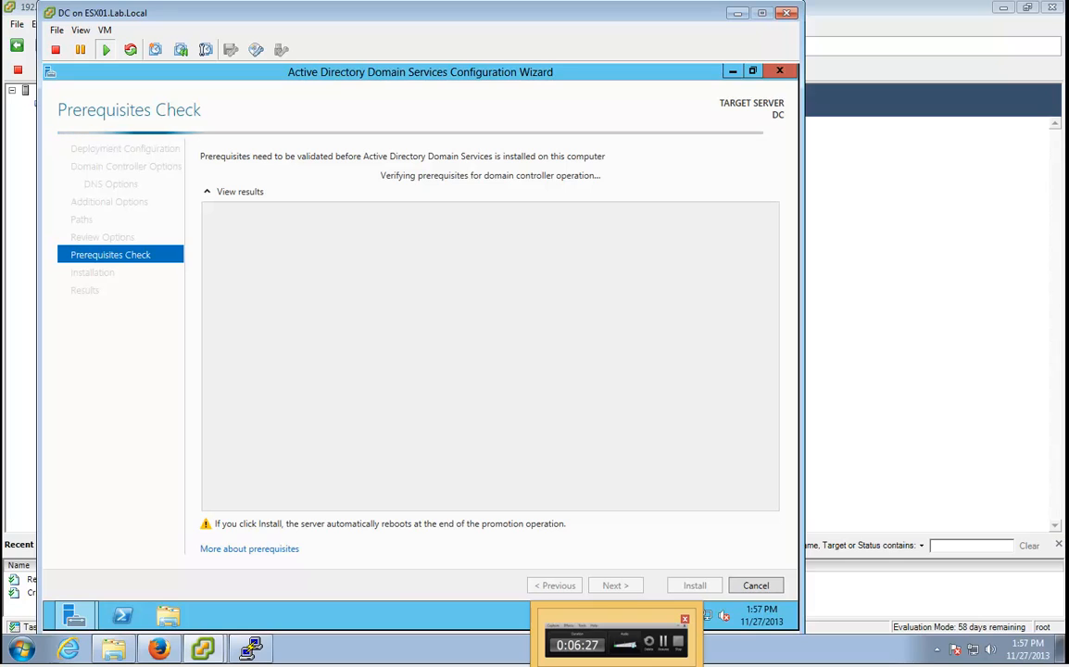
click(617, 645)
Send Ctrl+Alt+Del via VM > Guest and sign in with the domain administrator password.
click(993, 613)
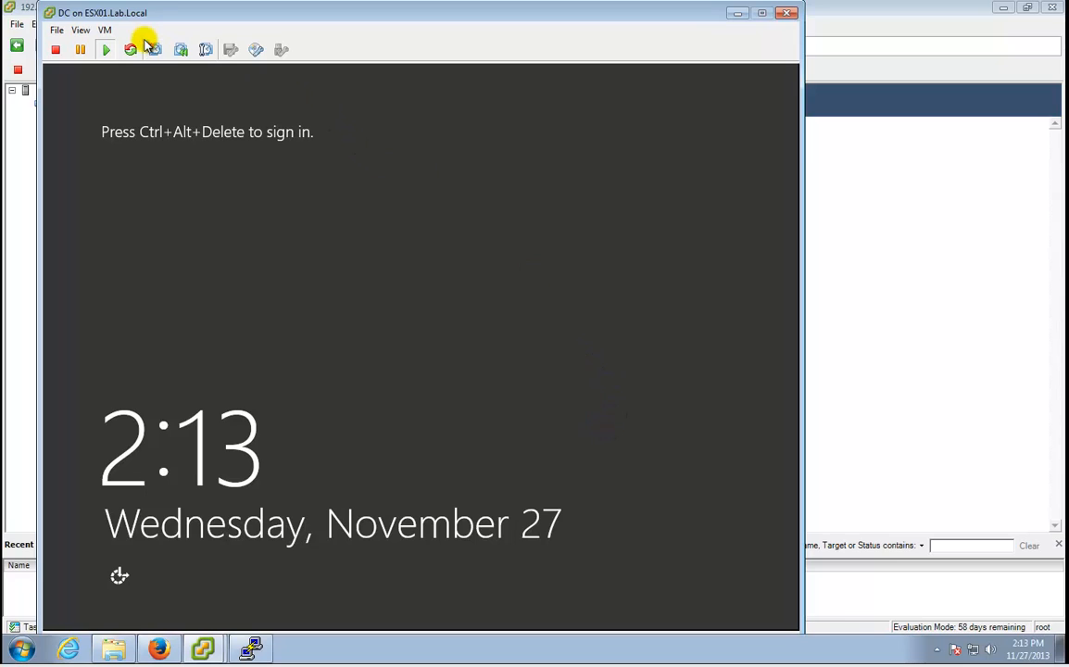
click(104, 29)
mouse_move(135, 61)
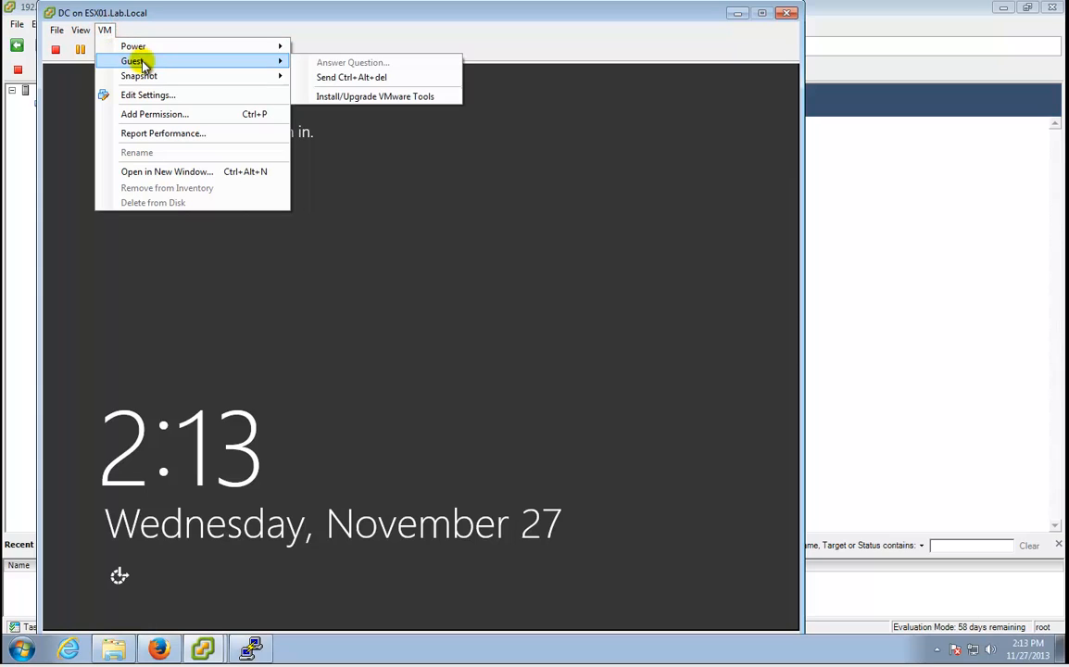
click(343, 77)
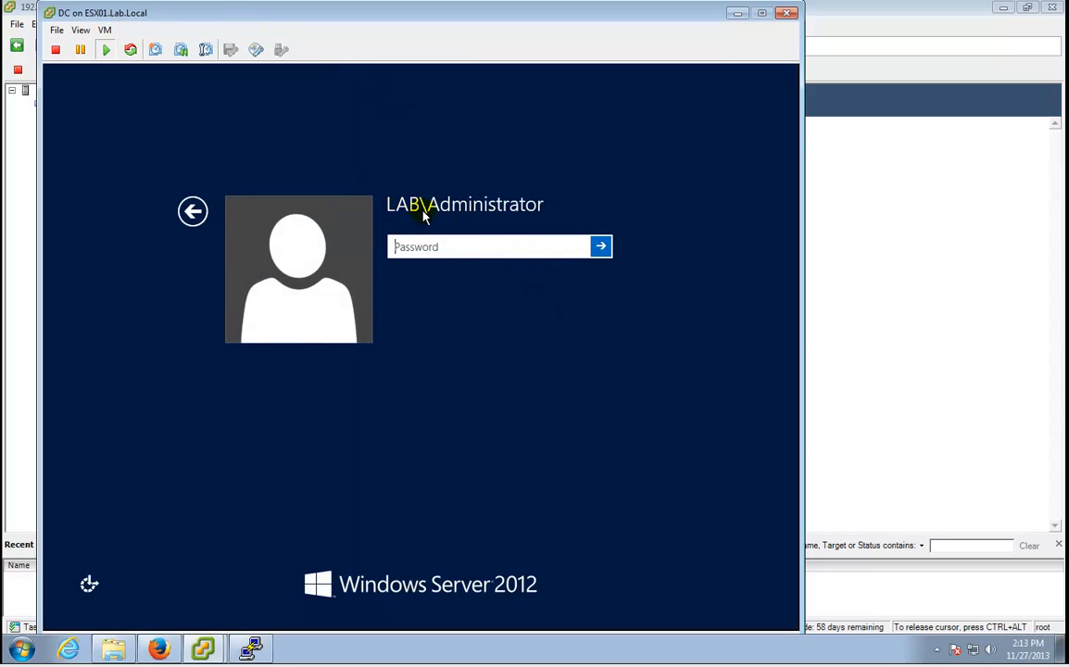
click(455, 254)
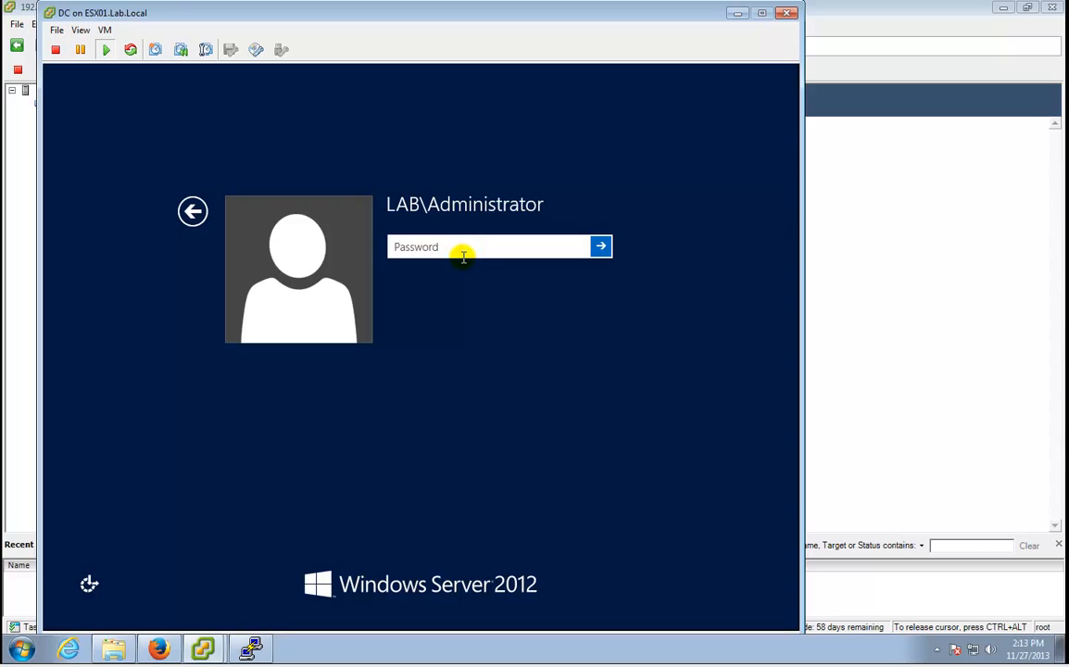
text(**************)
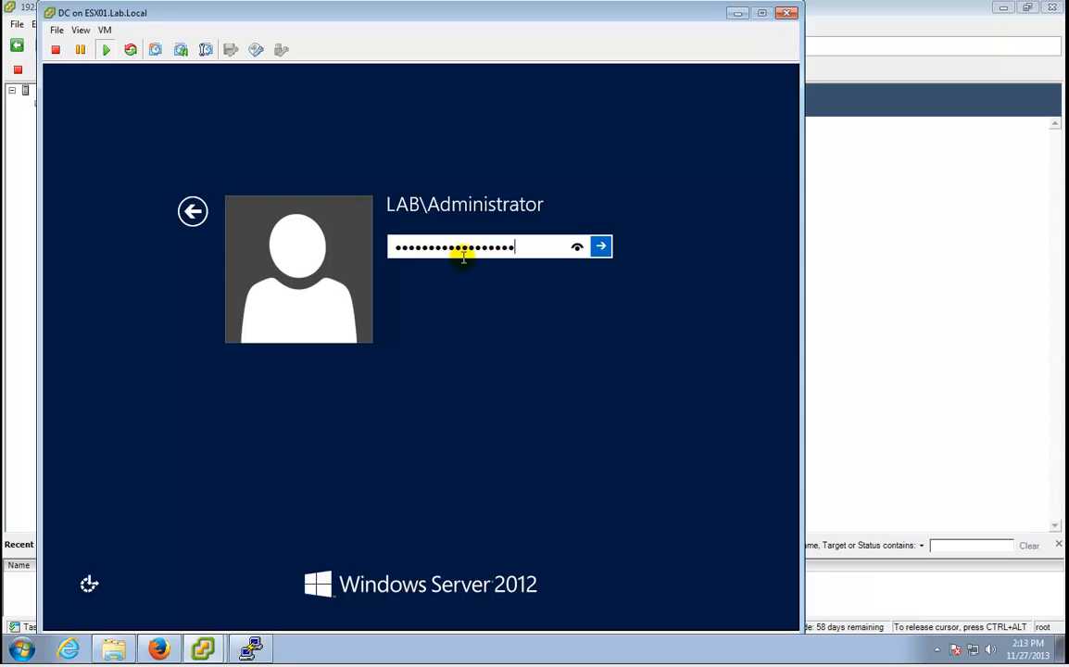
key(Return)
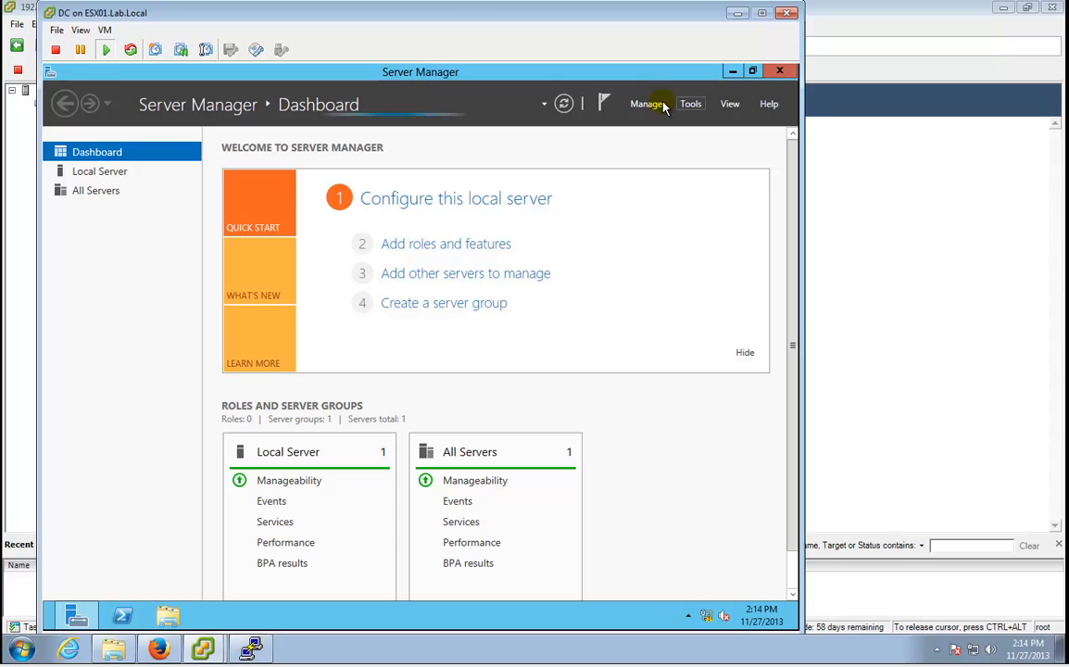
Launch Group Policy Management and select Default Domain Policy under Lab.Local > Domains > Lab.Local.
click(694, 104)
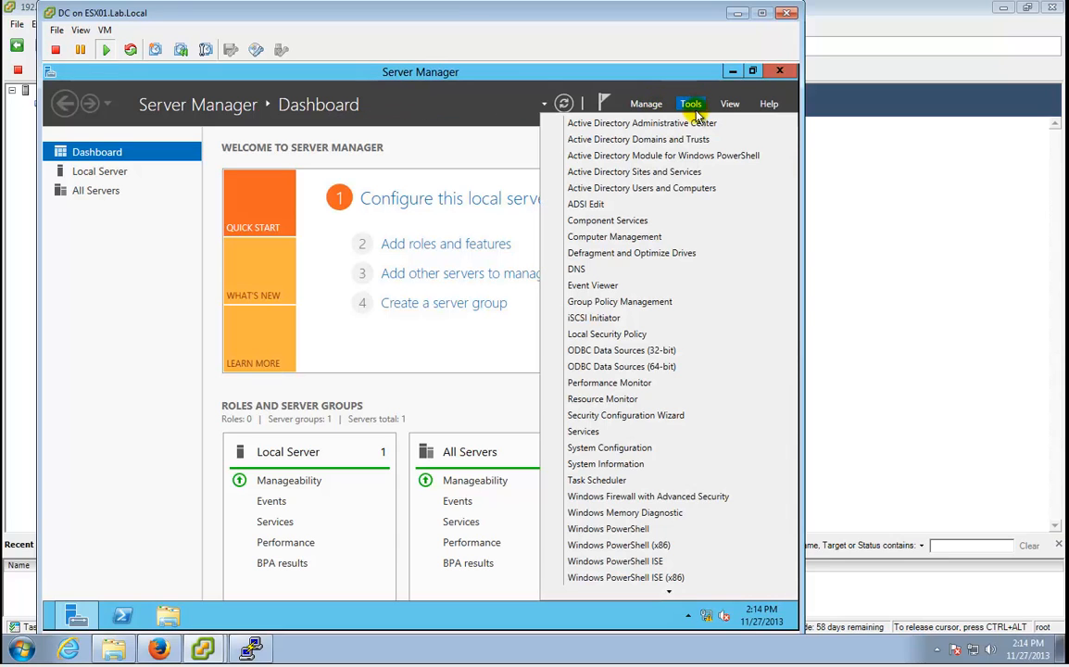
click(663, 302)
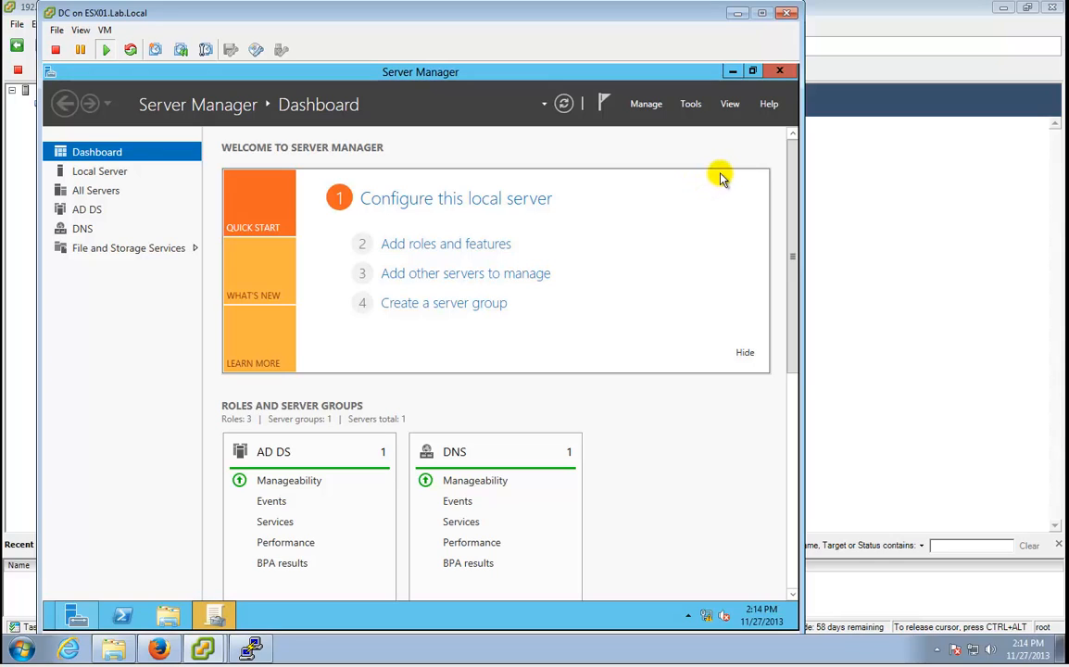
click(215, 616)
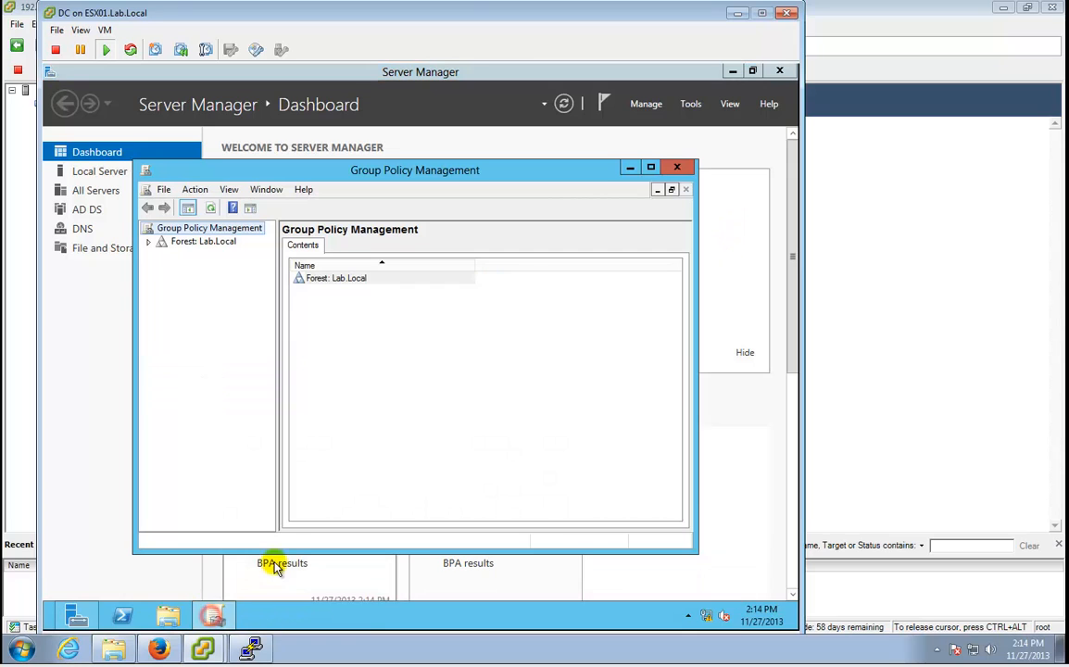
click(650, 166)
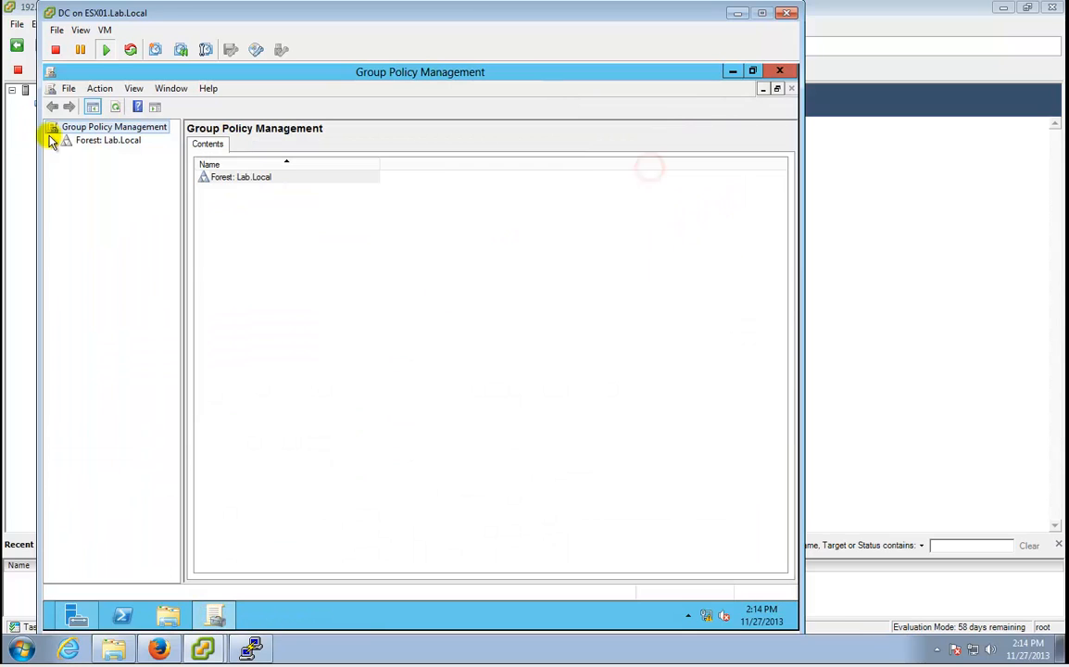
click(53, 139)
click(67, 155)
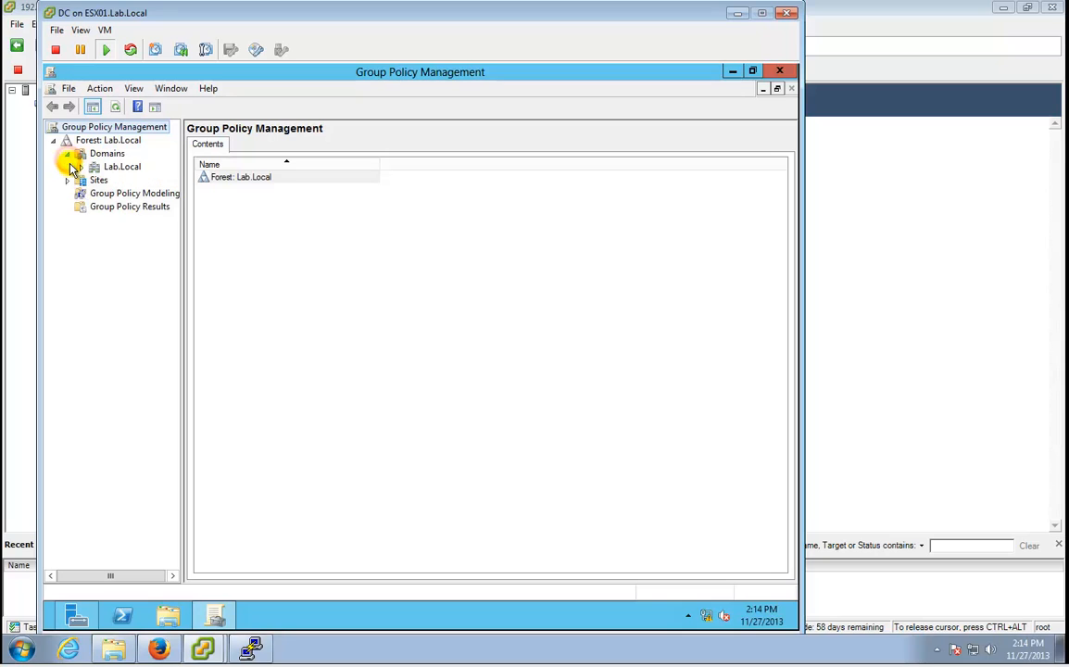
click(80, 167)
click(135, 182)
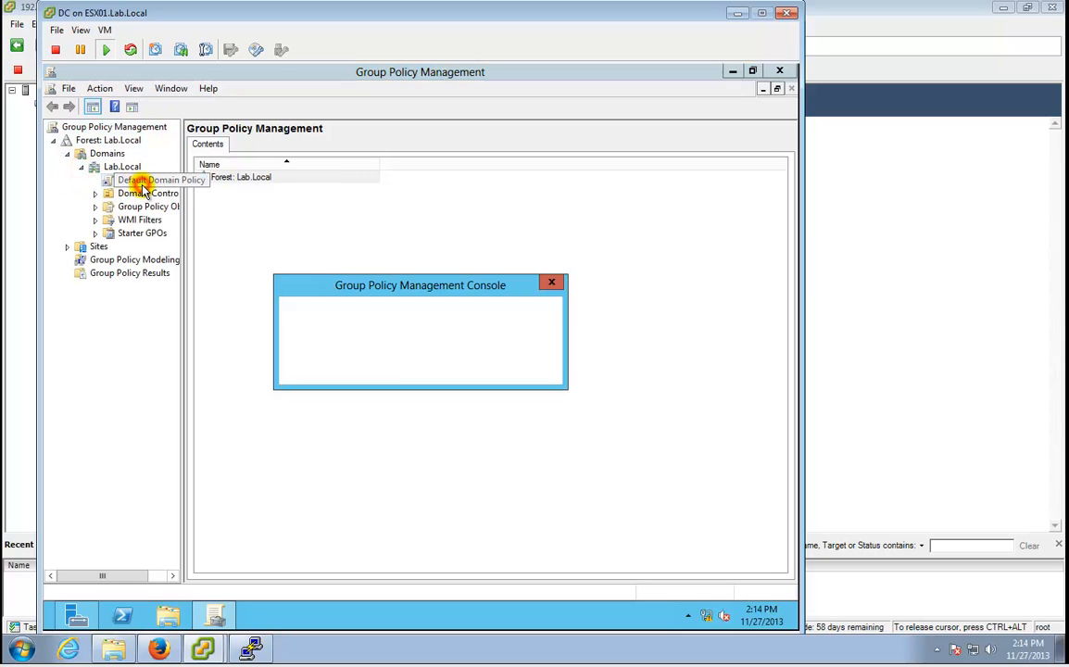
click(508, 369)
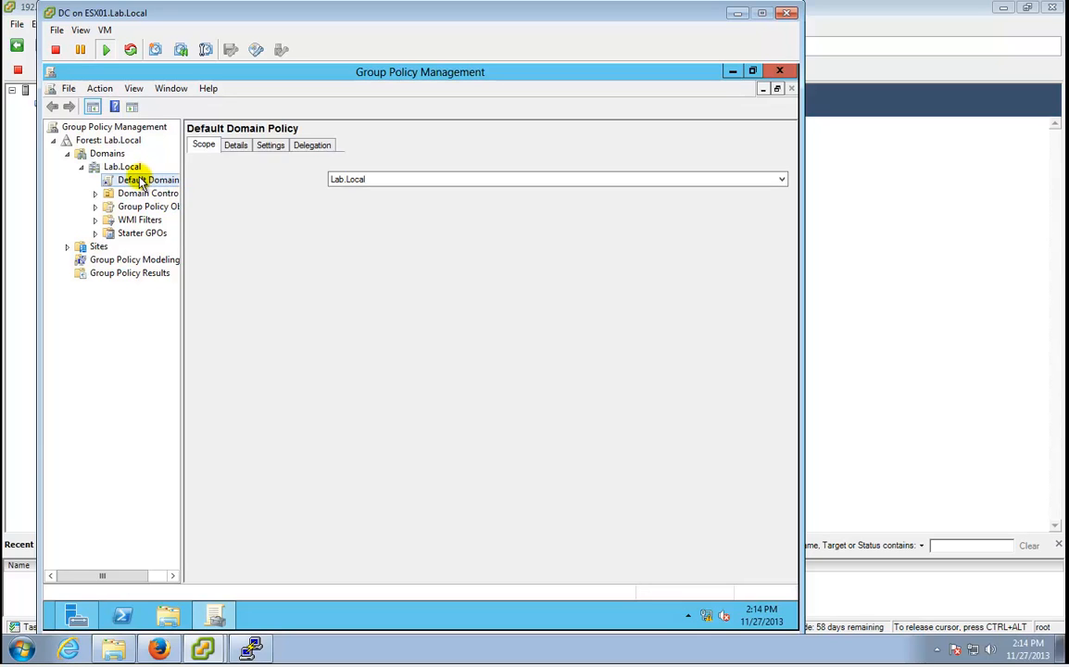
Edit the Default Domain Policy and expand Administrative Templates > System.
right_click(148, 181)
click(167, 191)
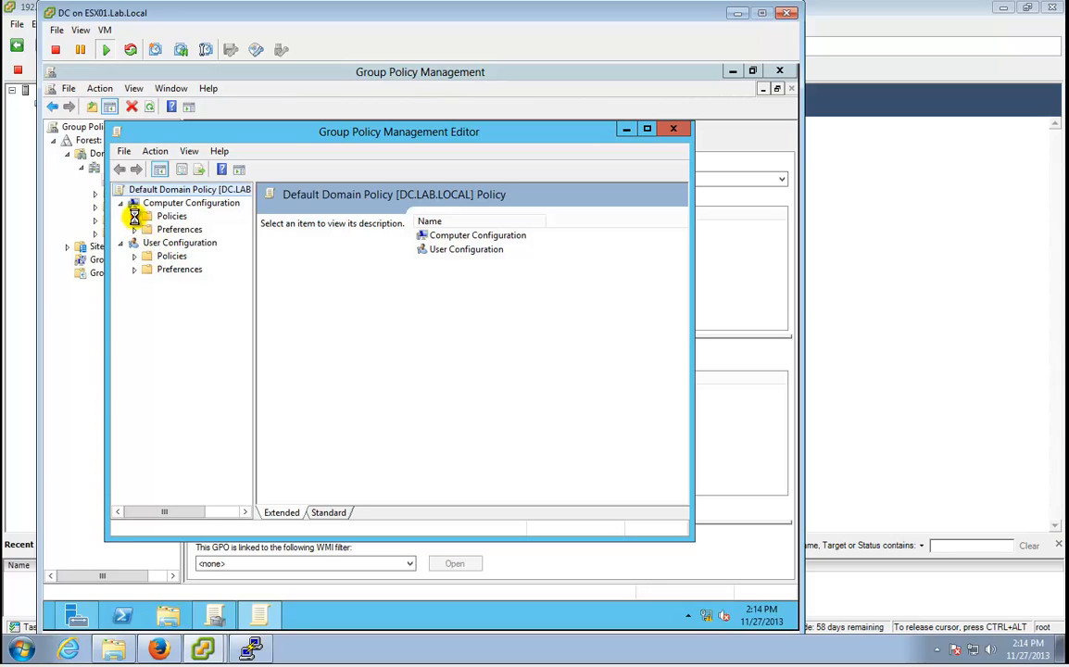
click(135, 216)
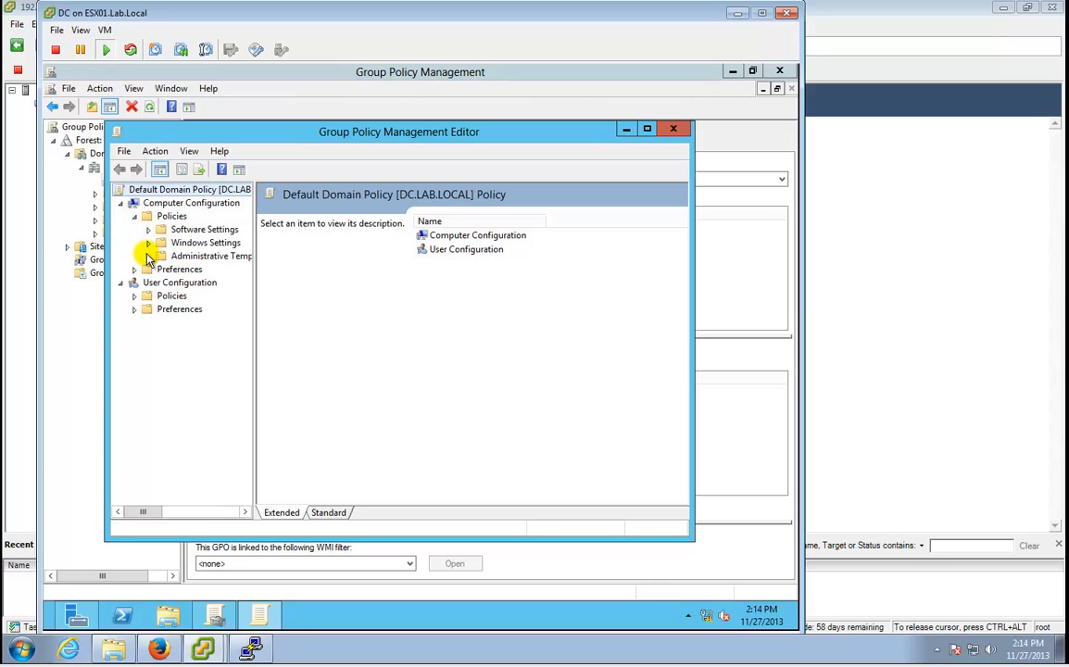
click(147, 256)
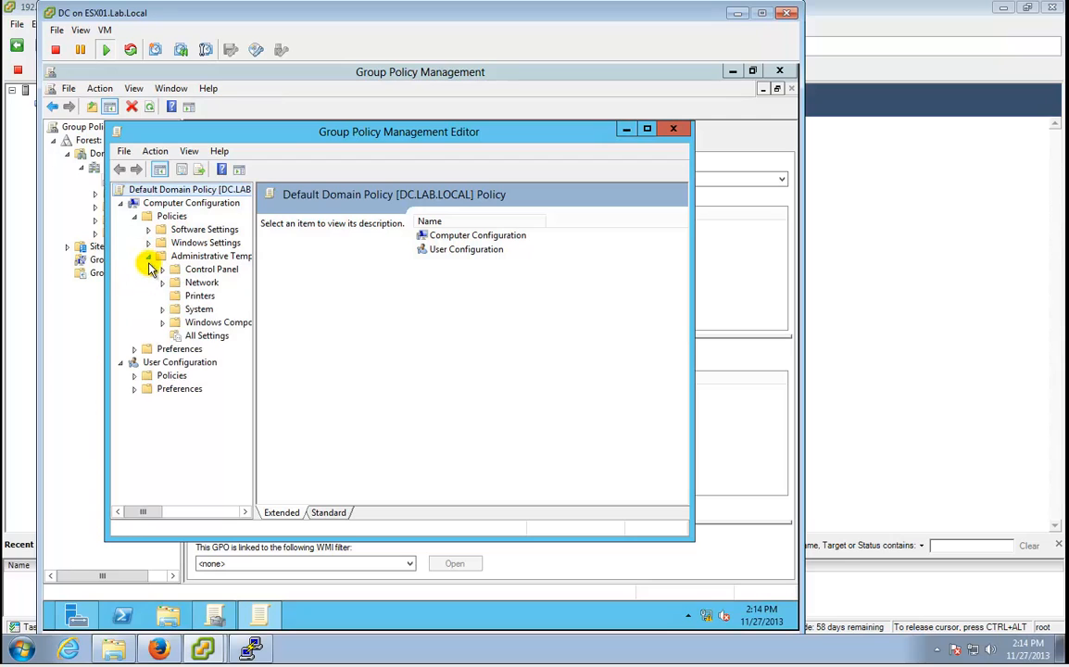
click(163, 310)
drag(255, 343, 339, 341)
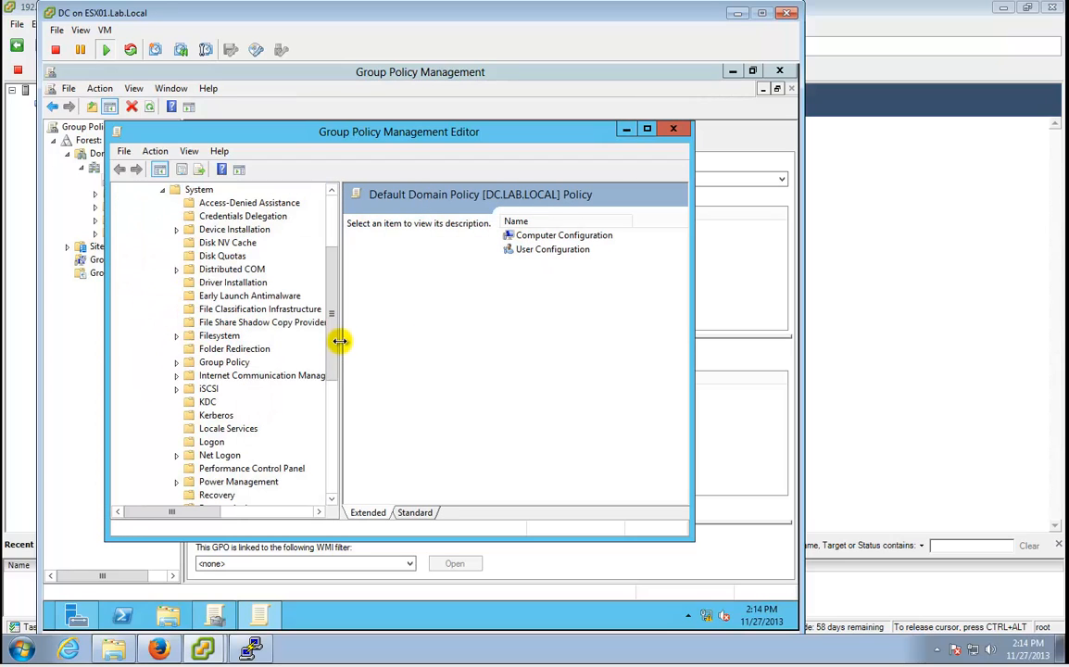
Close the policy editor, Group Policy Management and Server Manager.
click(673, 129)
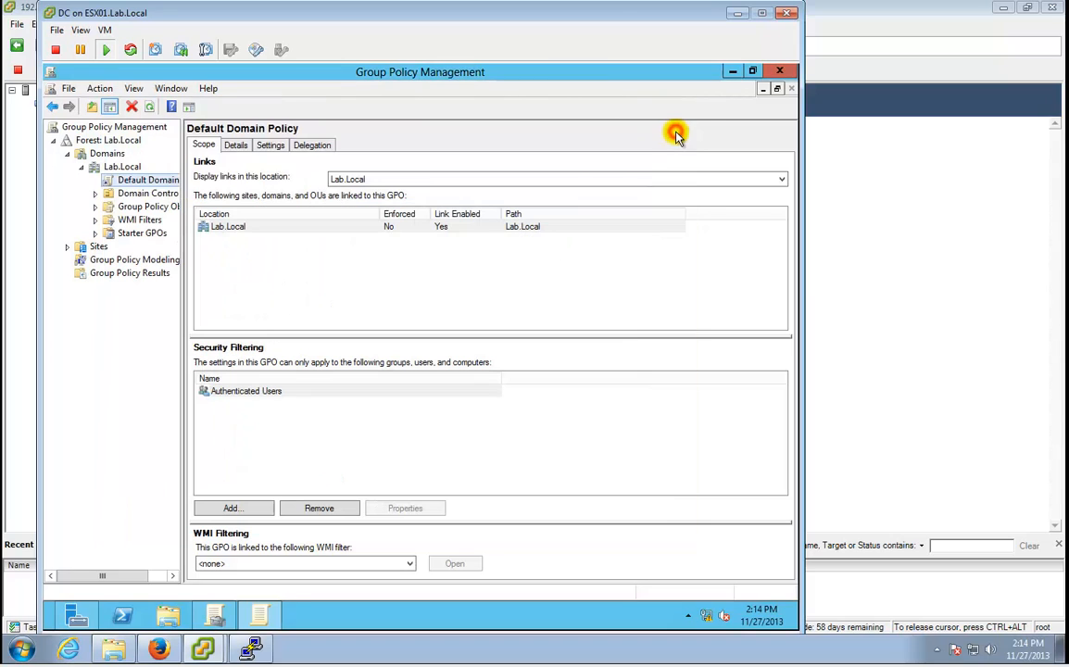
click(782, 72)
click(779, 71)
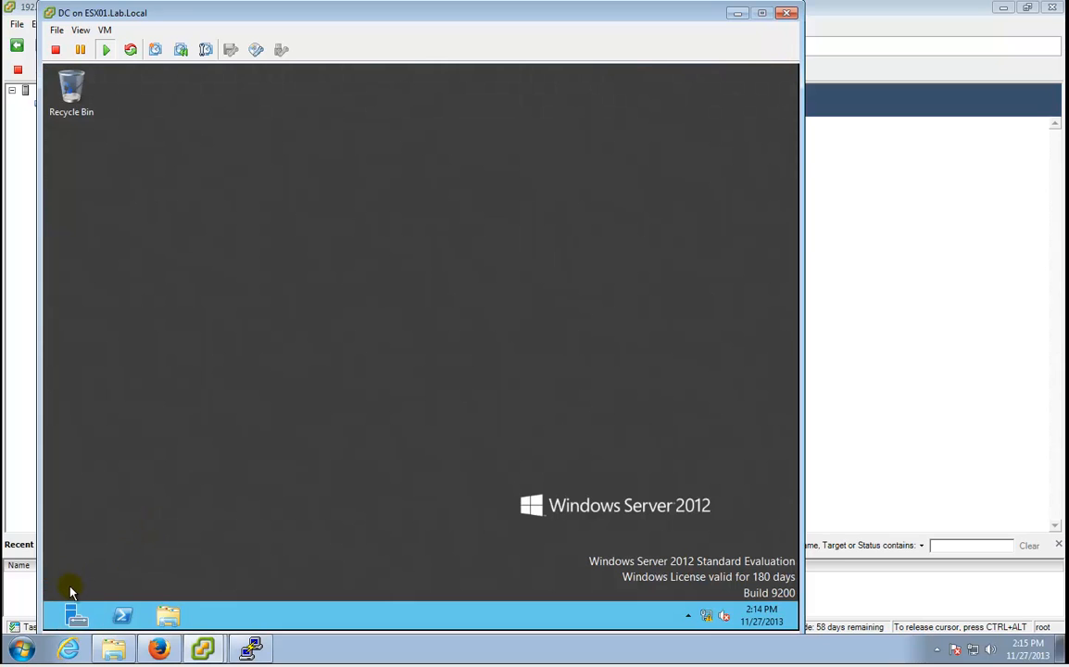
click(76, 616)
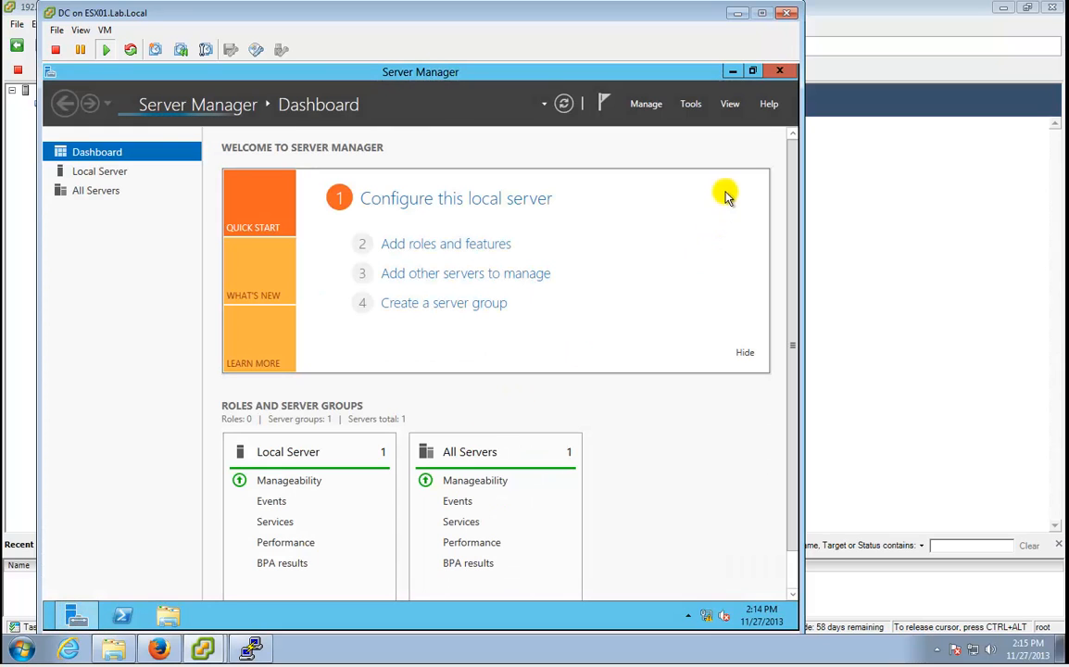
click(780, 71)
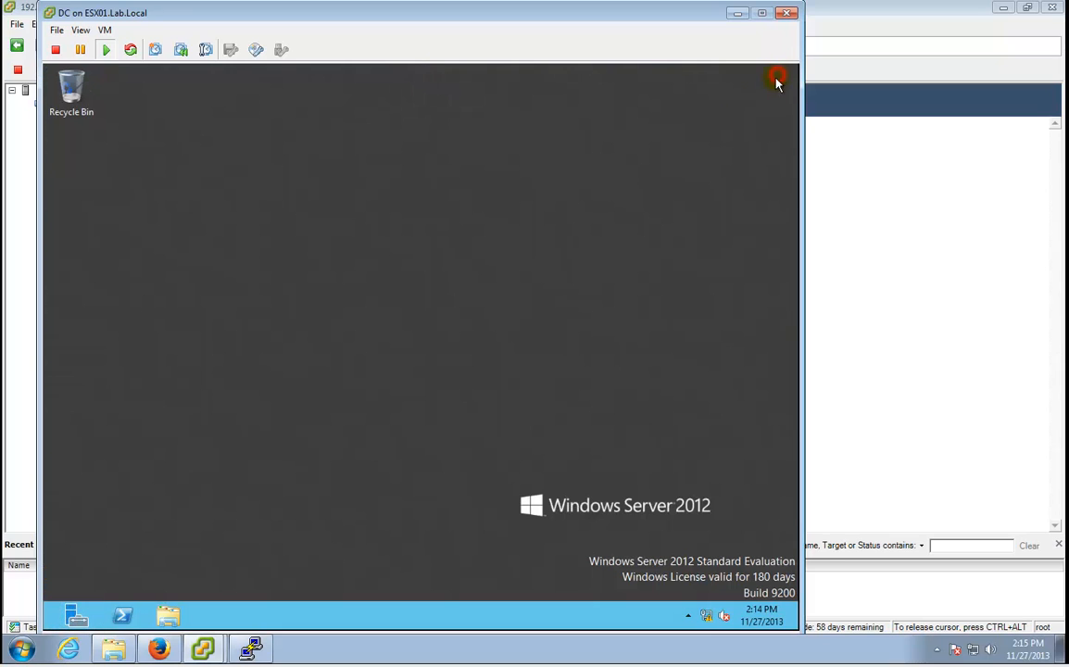
click(79, 622)
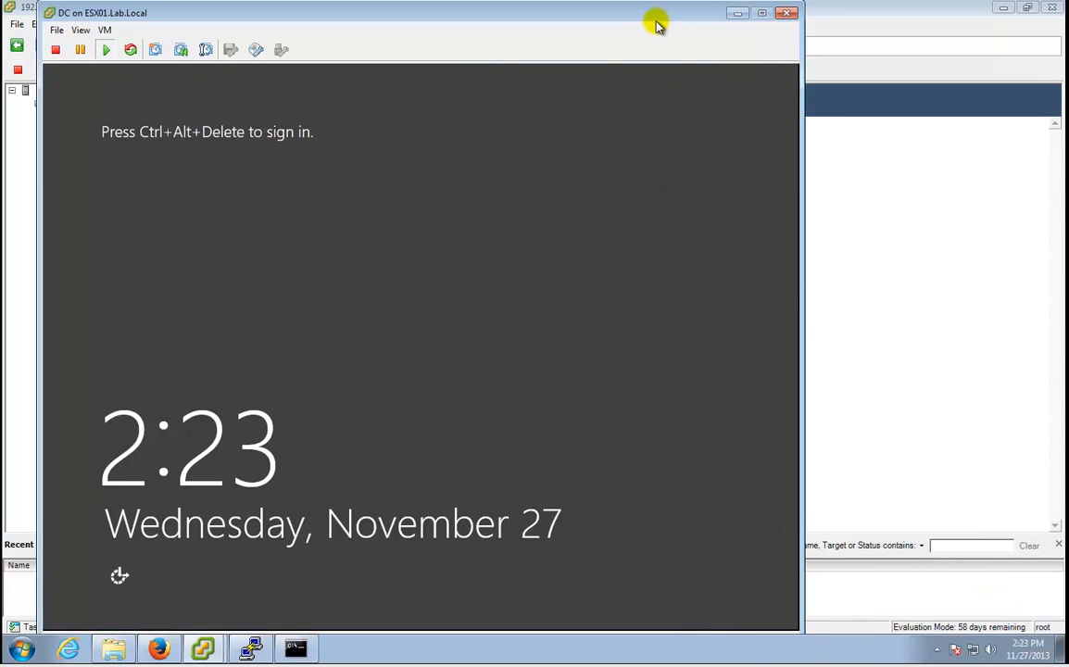
Send Ctrl+Alt+Del via VM > Guest and sign in as the domain Administrator.
drag(655, 20, 677, 20)
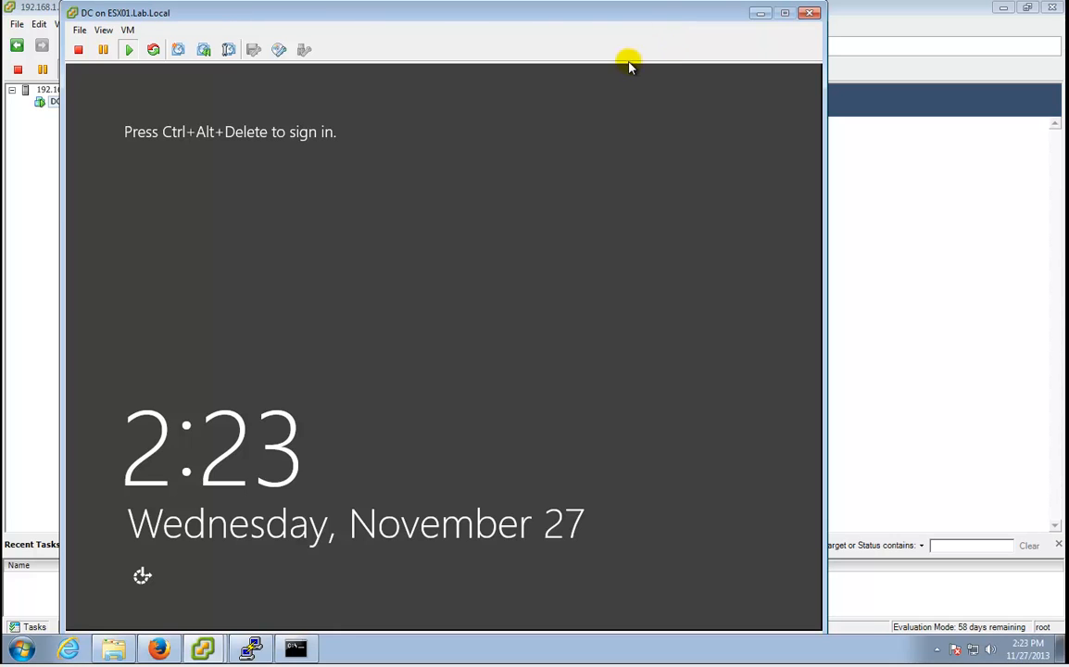
click(571, 173)
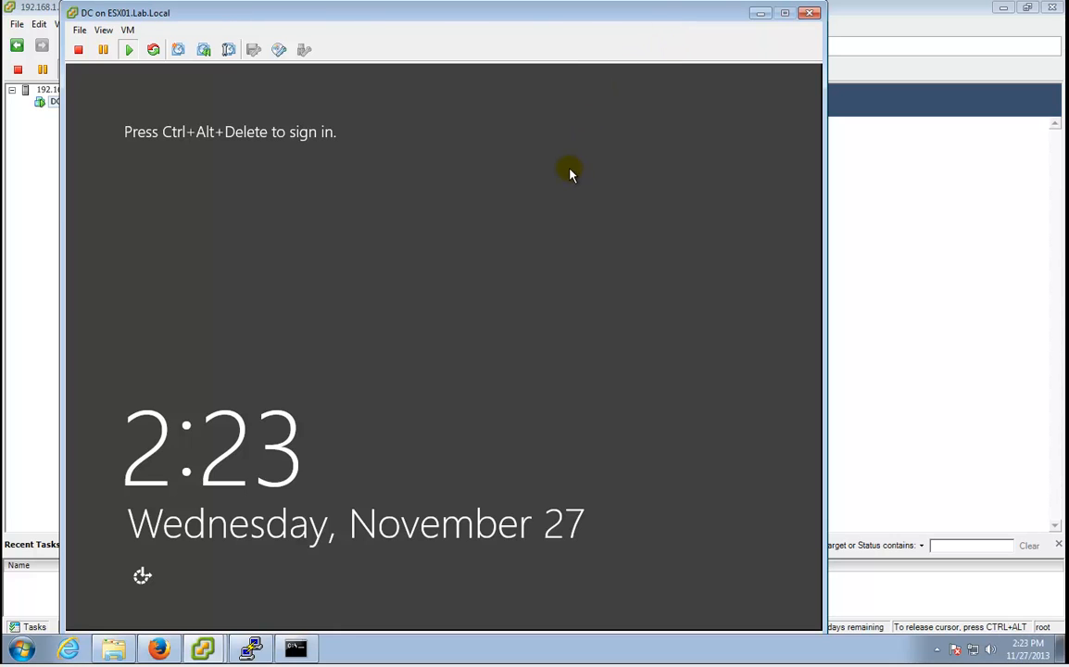
click(128, 29)
mouse_move(142, 61)
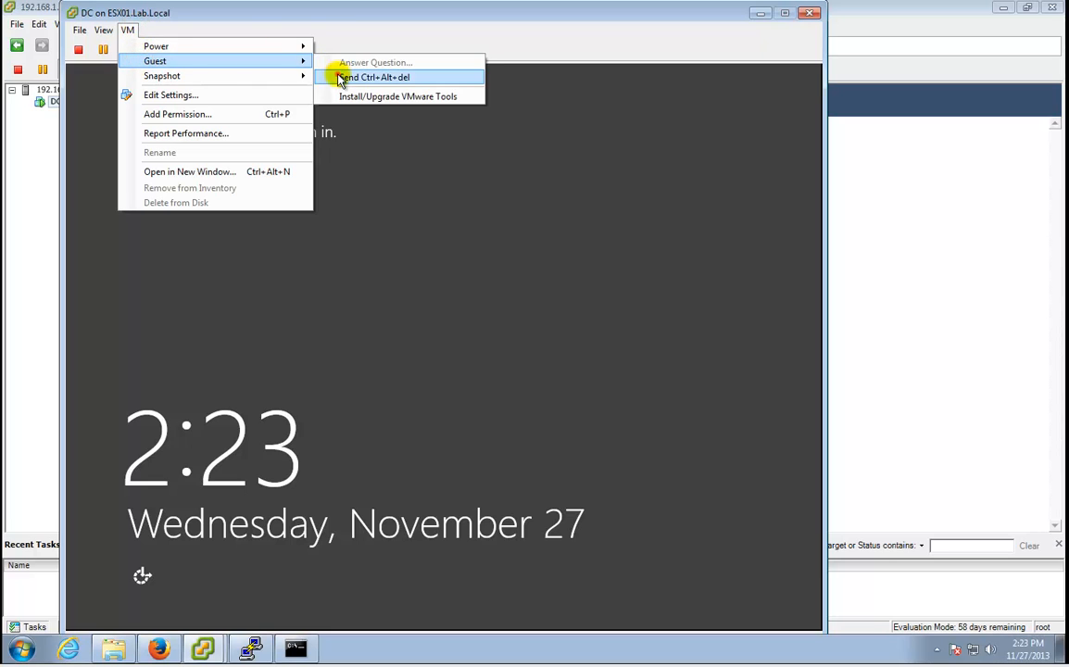
click(341, 76)
click(480, 237)
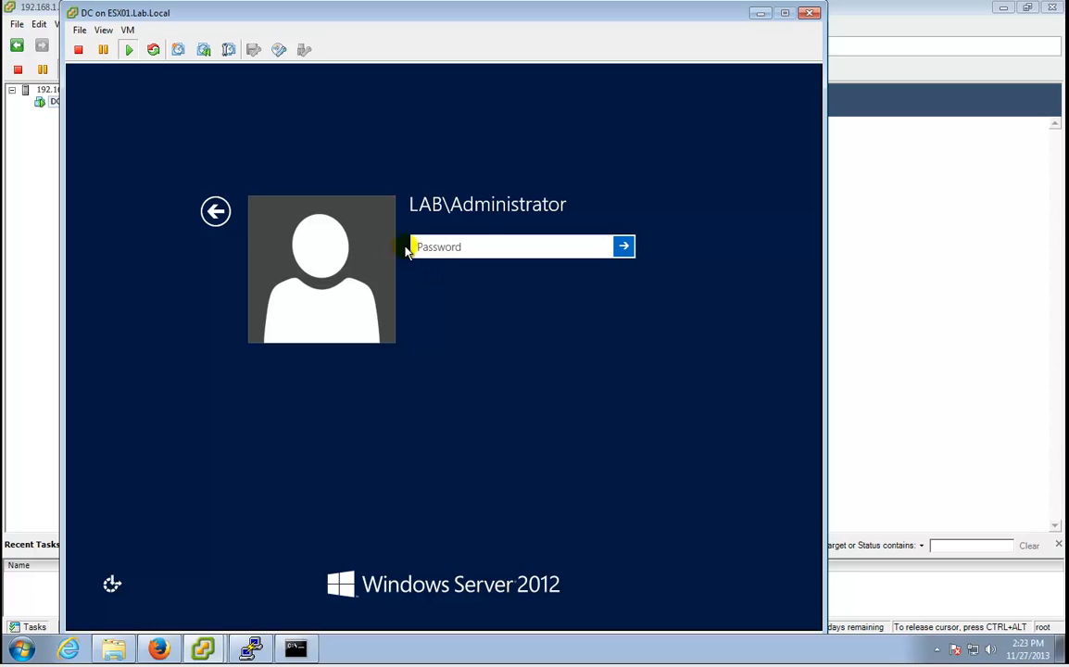
click(480, 253)
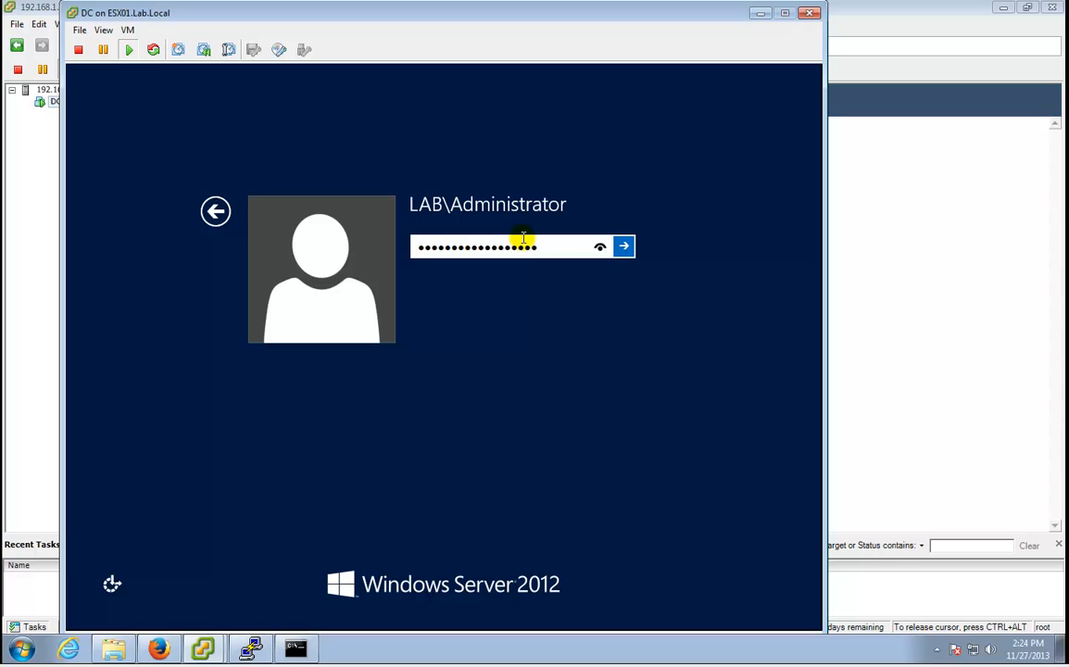
key(Return)
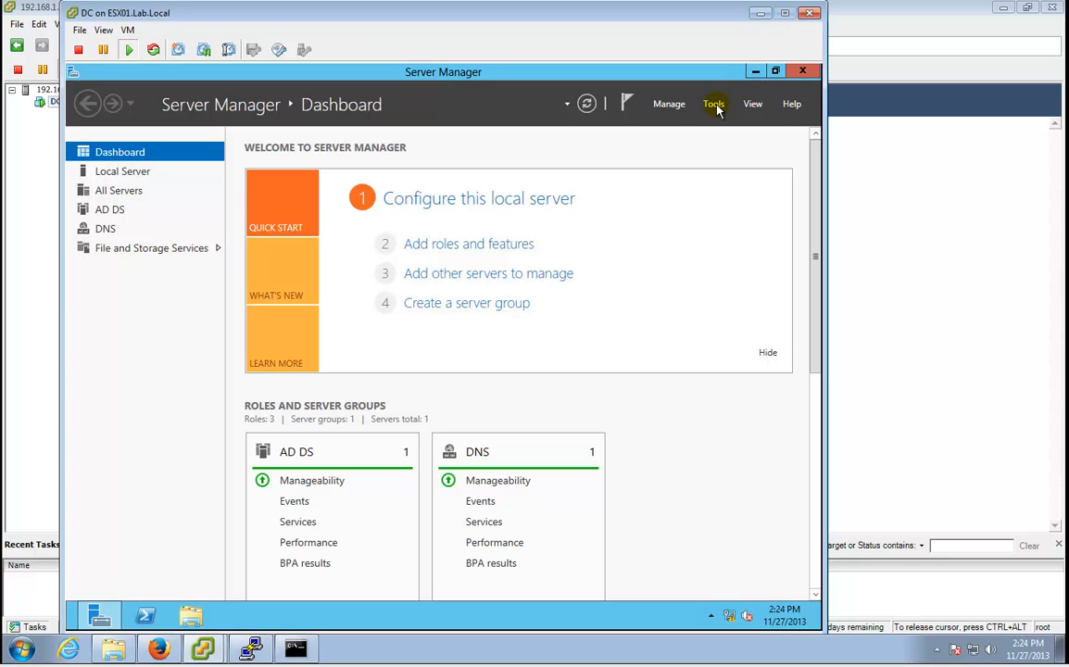
Launch Group Policy Management from Tools and choose Edit on the Default Domain Policy.
click(715, 105)
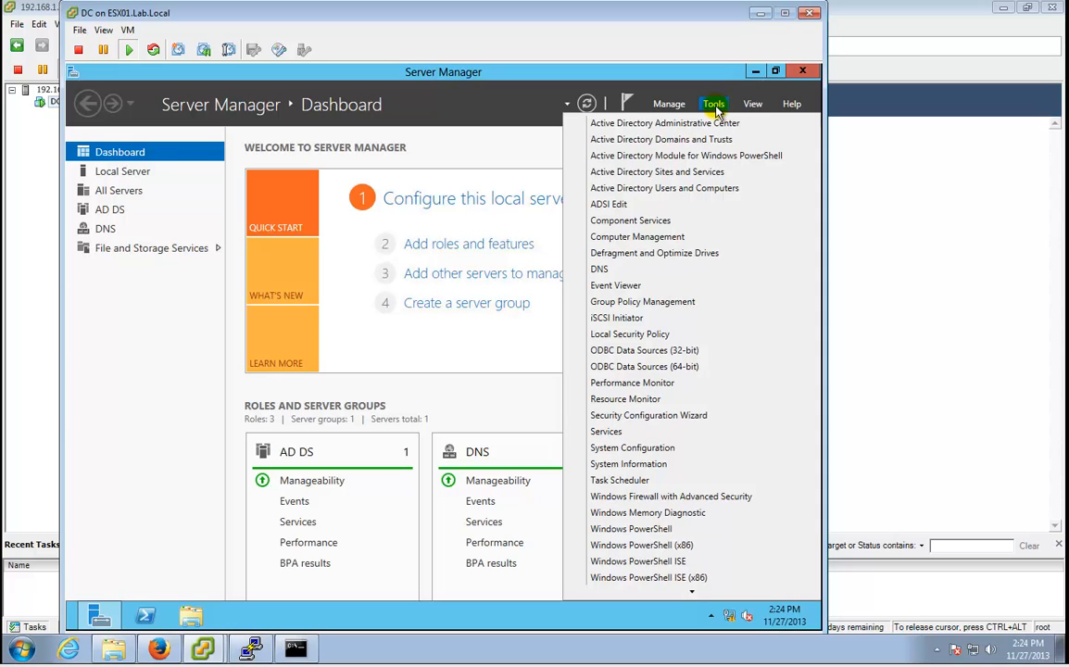
click(653, 303)
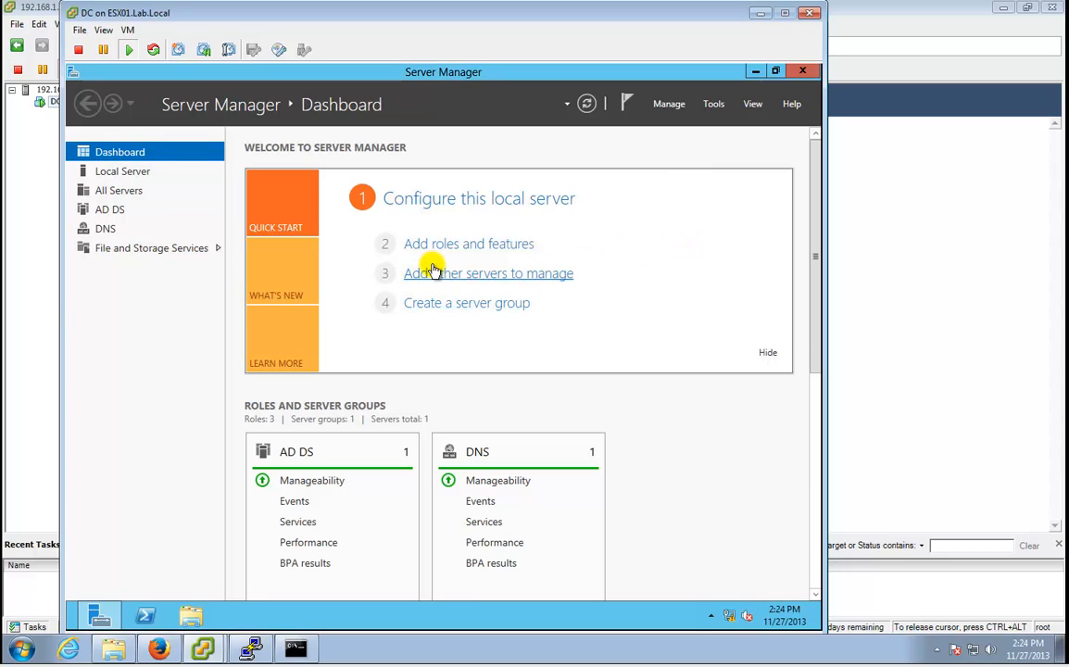
click(238, 615)
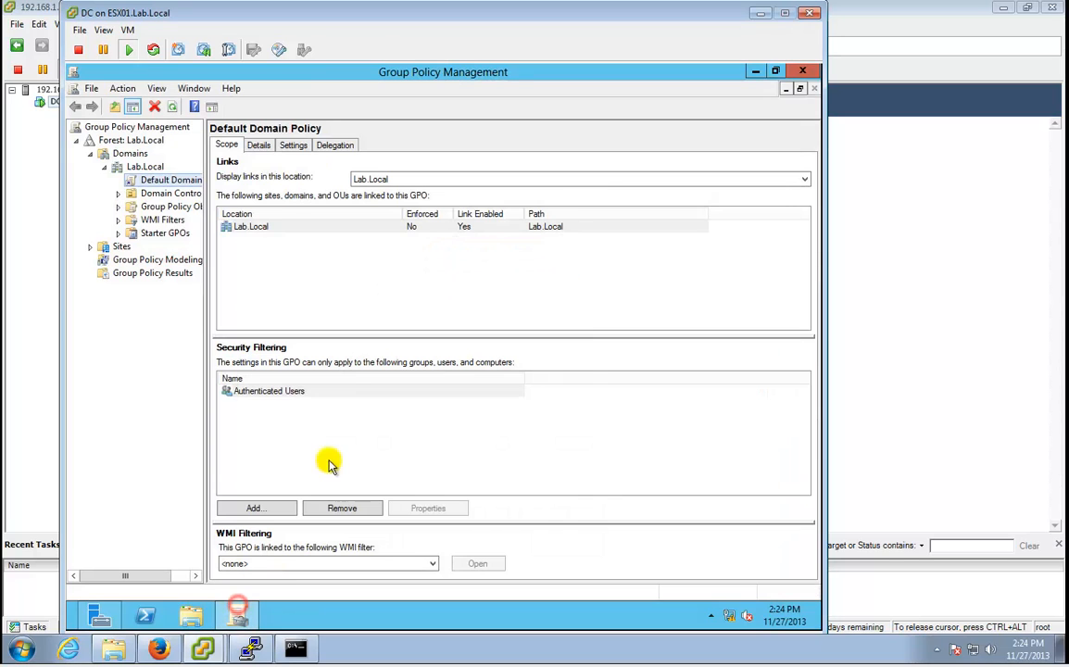
right_click(167, 182)
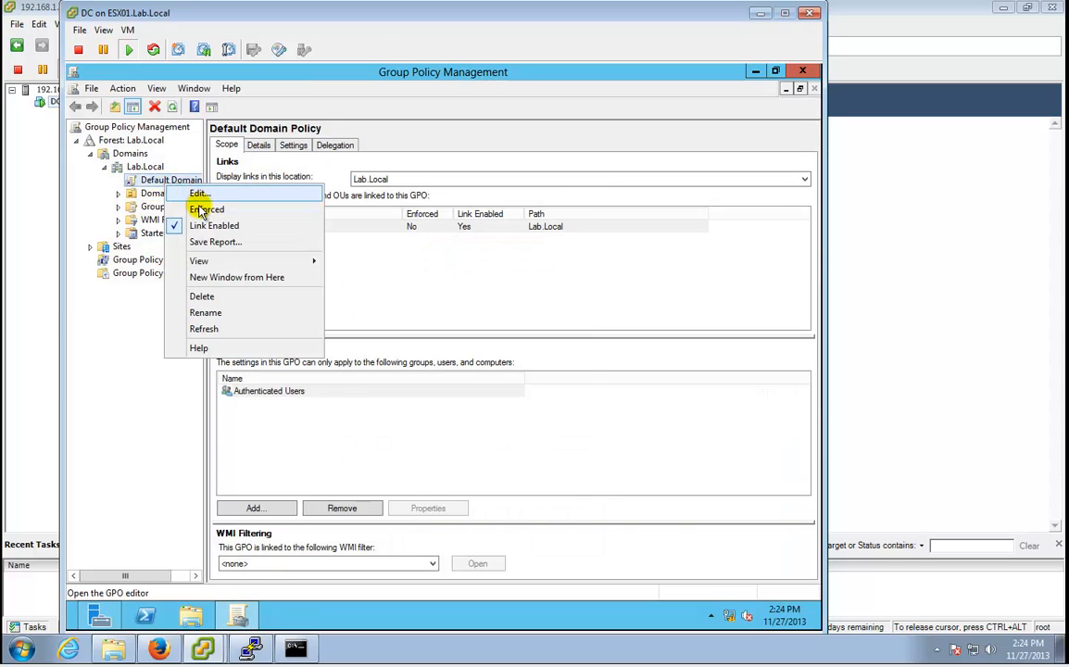
click(212, 193)
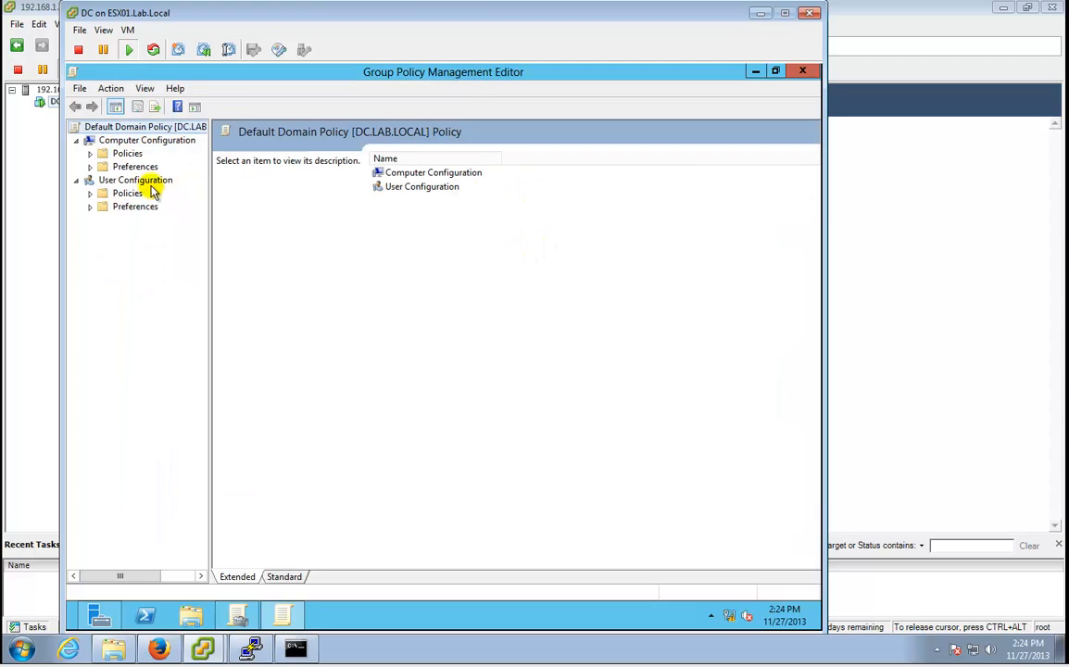
Disable the password complexity requirement in the Default Domain Policy's Password Policy.
click(90, 153)
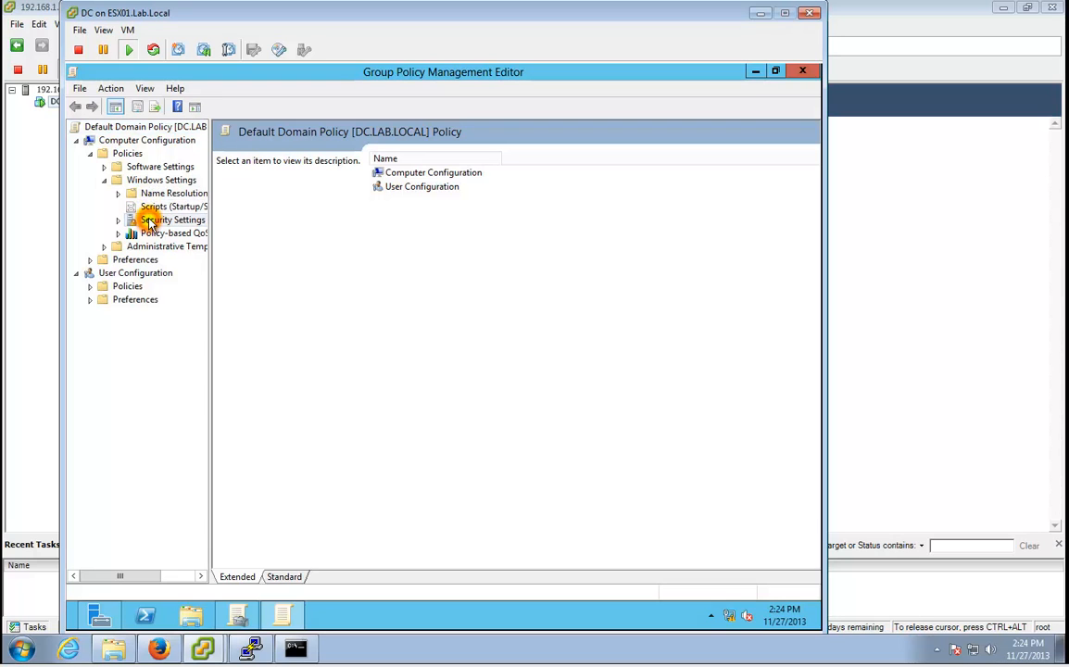
double_click(122, 218)
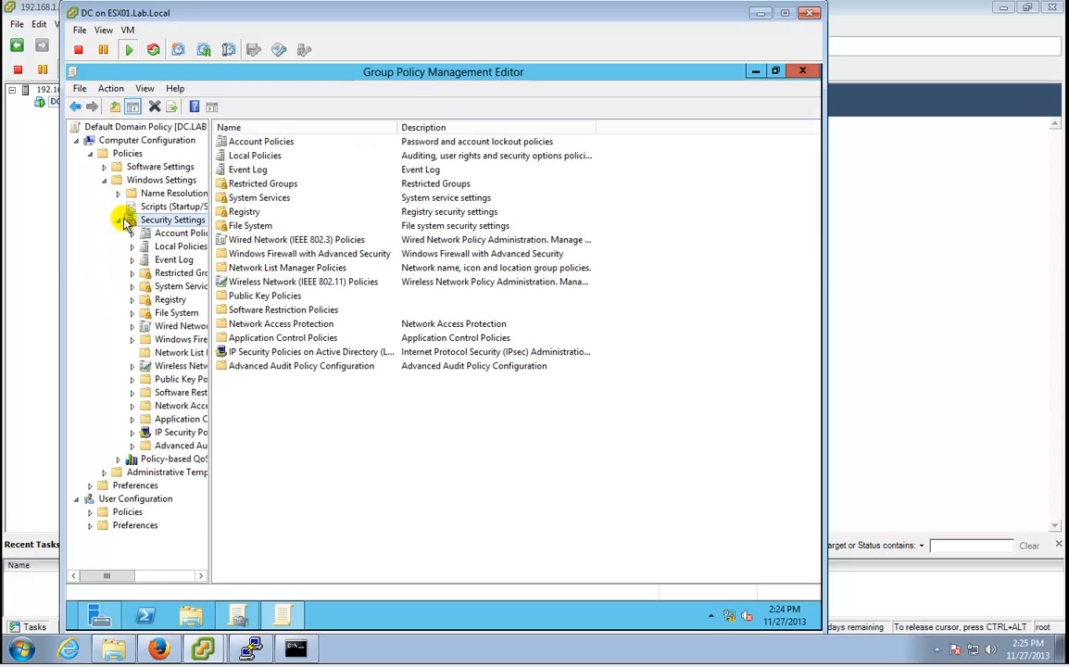
double_click(275, 143)
double_click(274, 143)
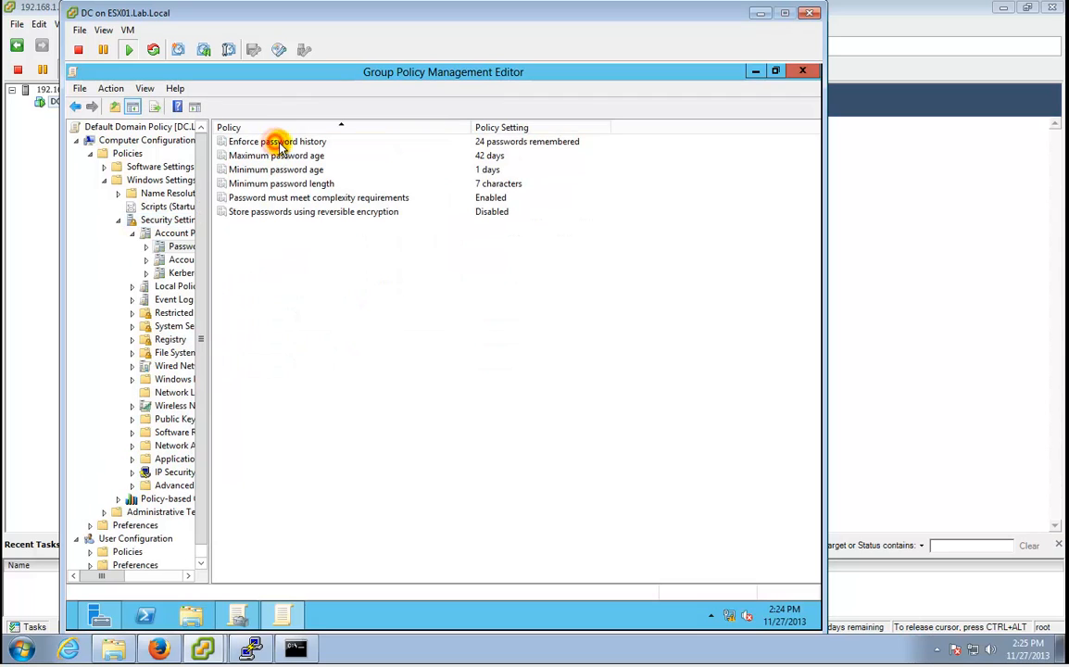
double_click(358, 200)
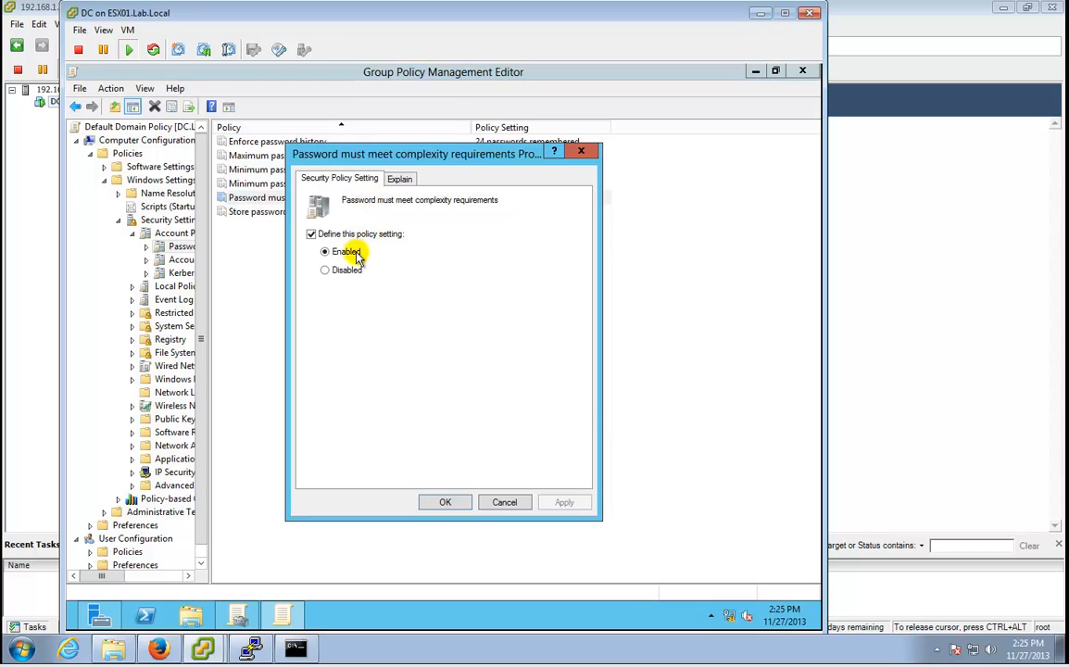
click(328, 269)
click(446, 500)
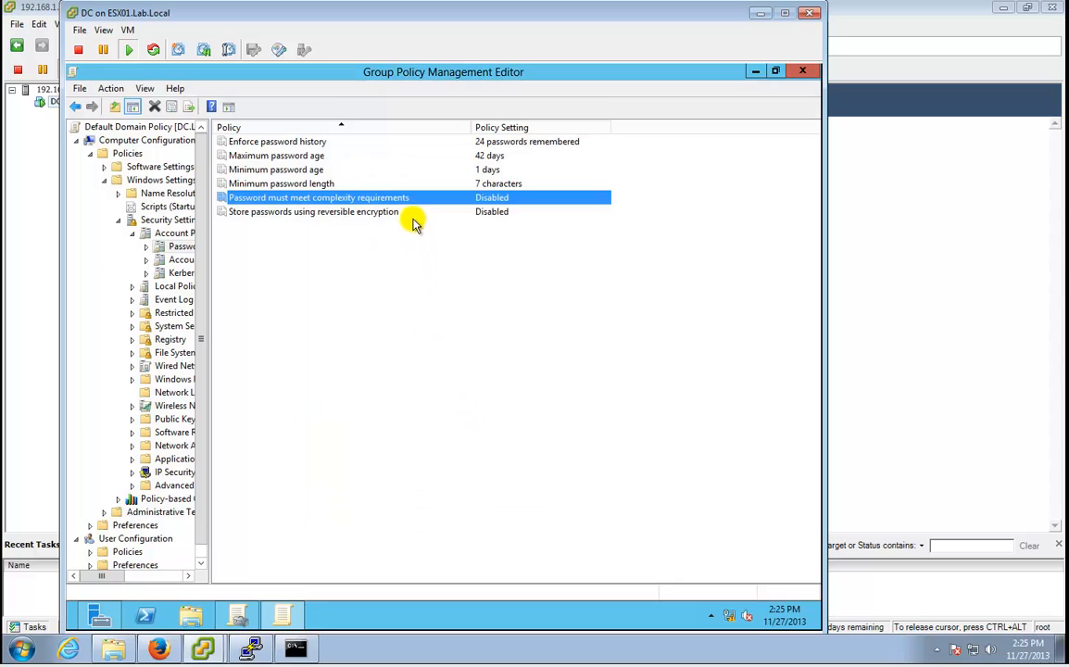
Make Maximum password age Not Defined, accepting the suggested related value changes.
click(324, 157)
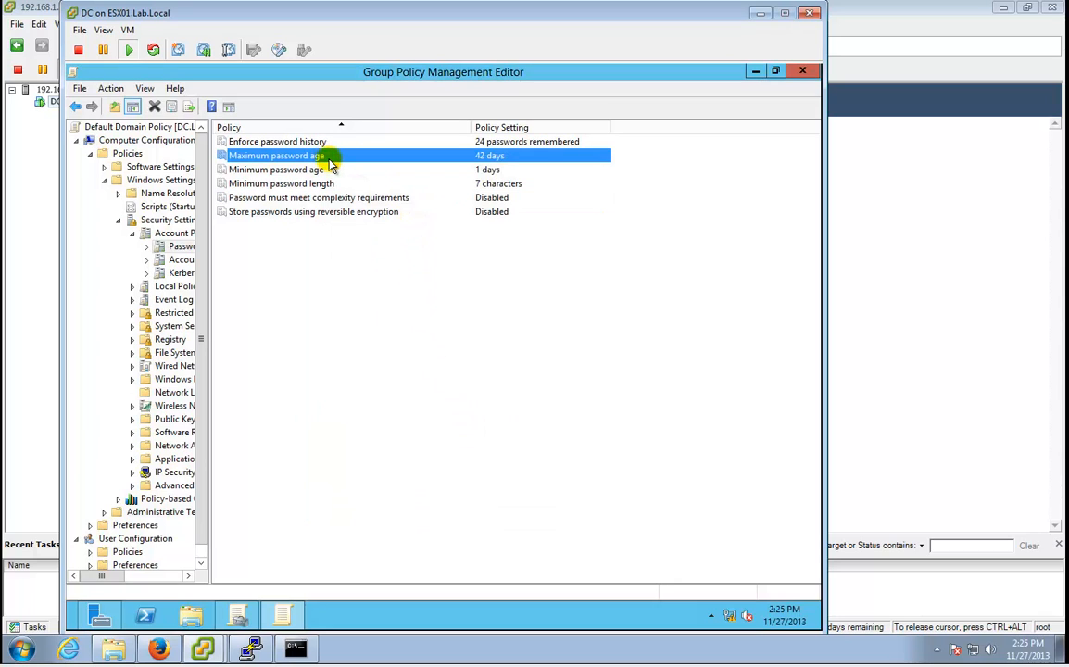
double_click(318, 160)
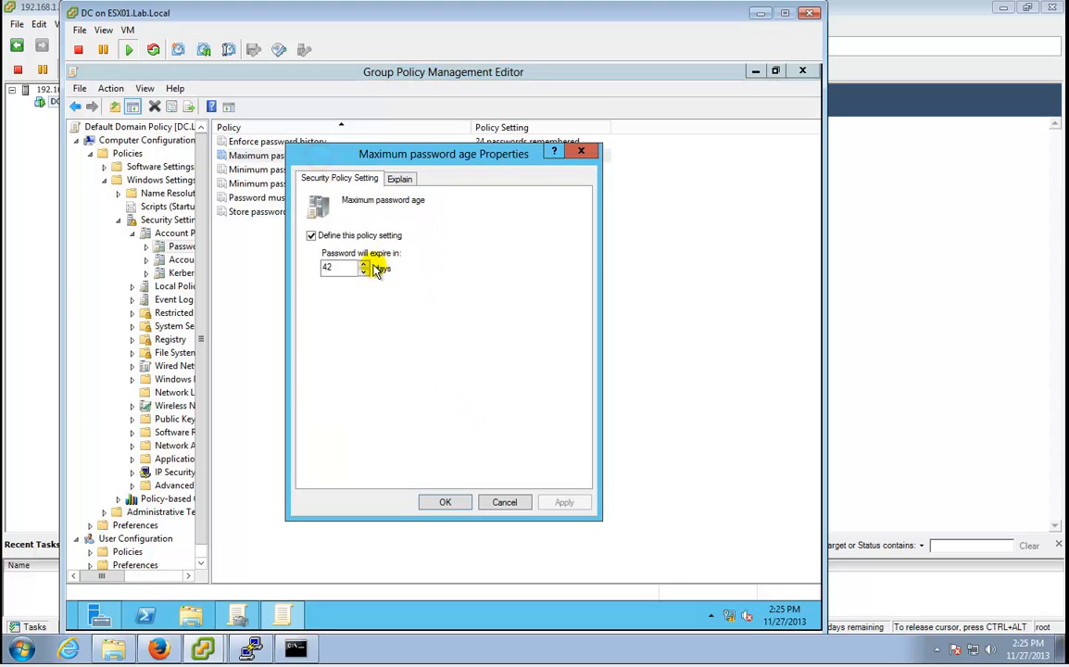
click(322, 235)
click(445, 502)
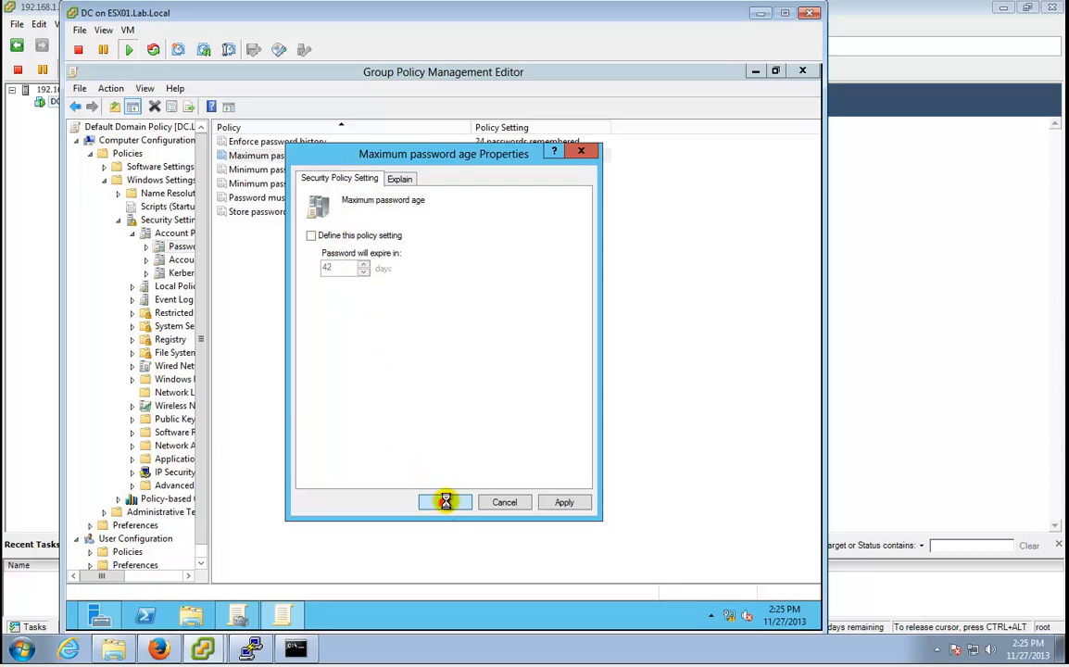
click(527, 397)
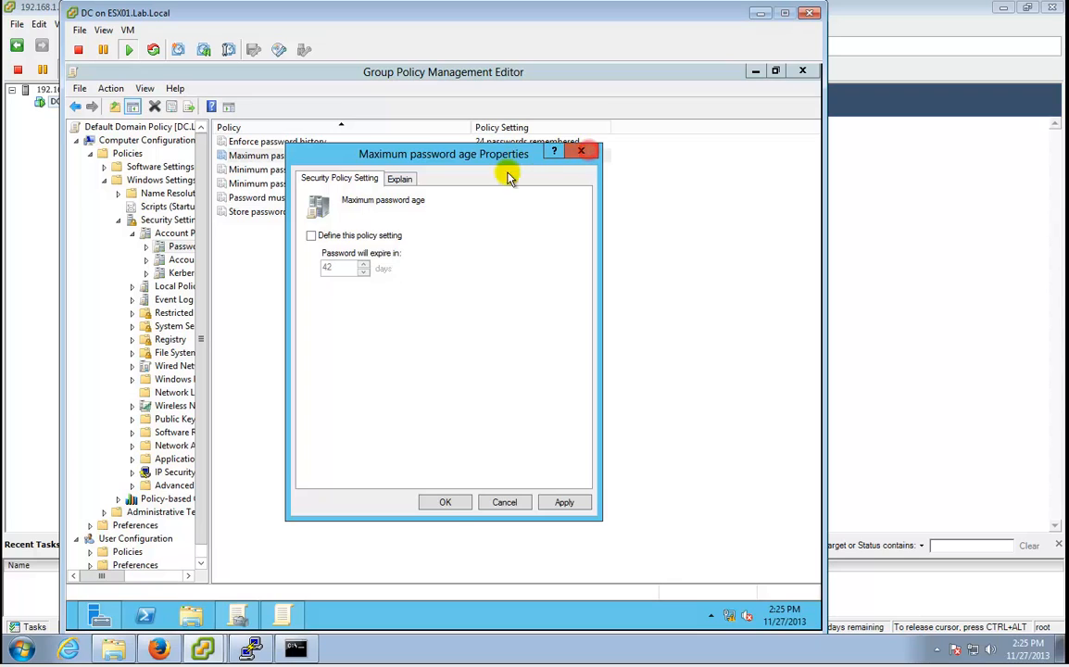
click(451, 504)
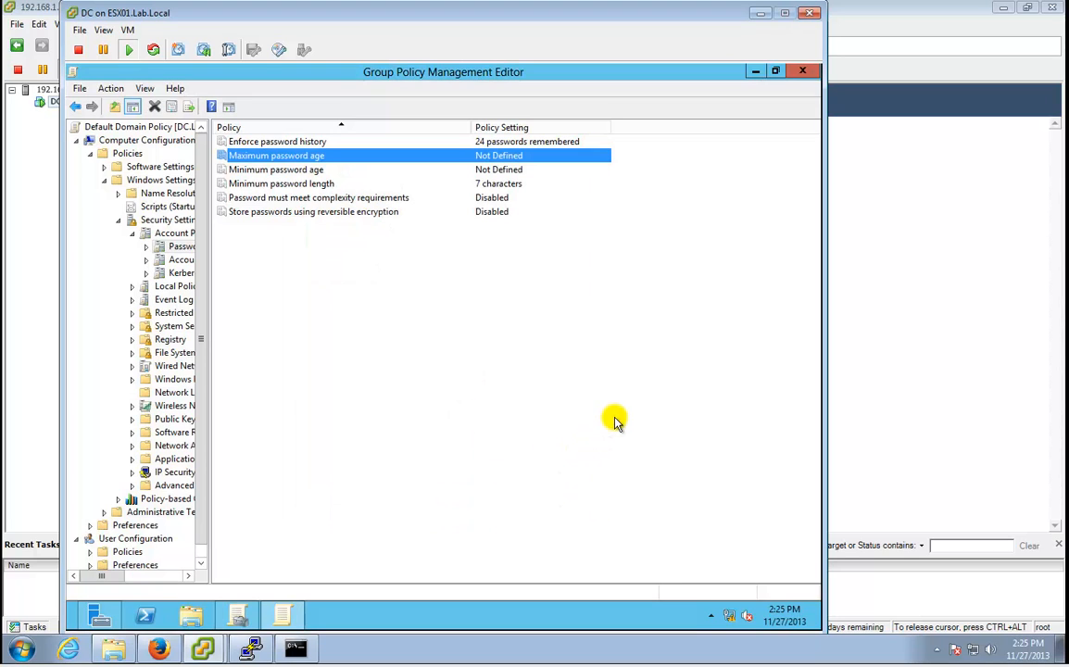
Set the minimum password length to 5 characters and close the Group Policy Management Editor.
click(306, 171)
double_click(305, 170)
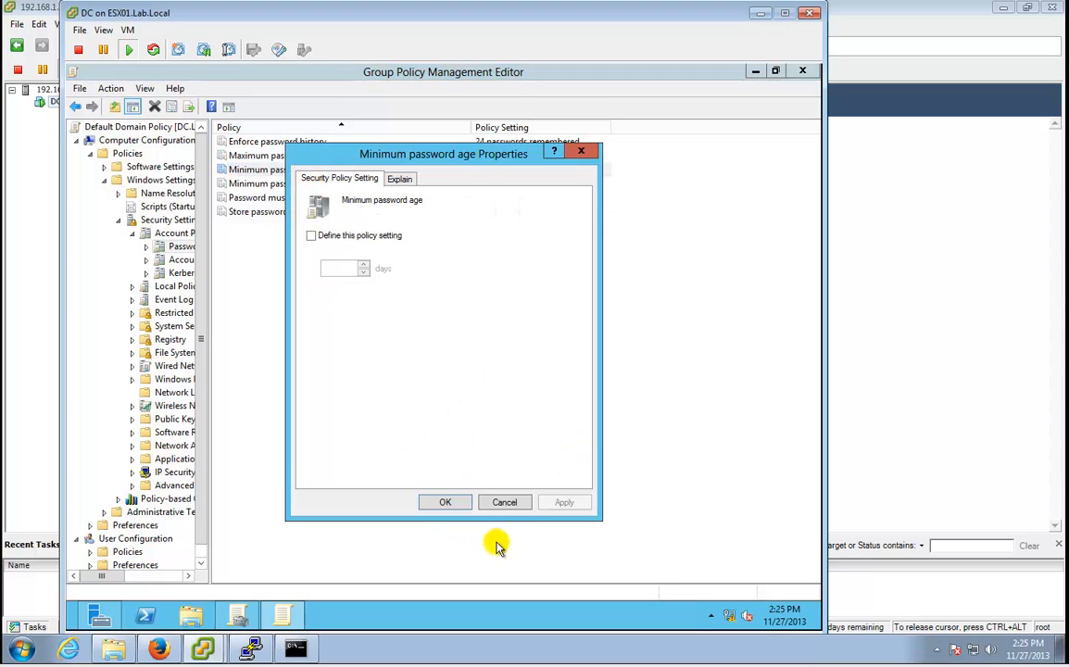
click(508, 502)
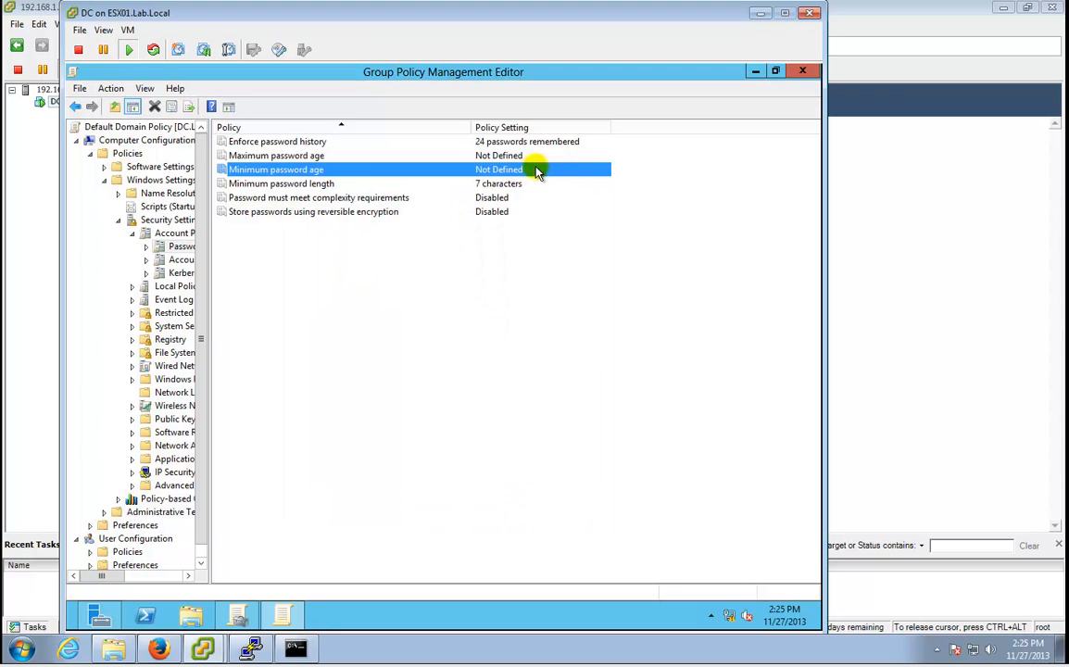
double_click(328, 186)
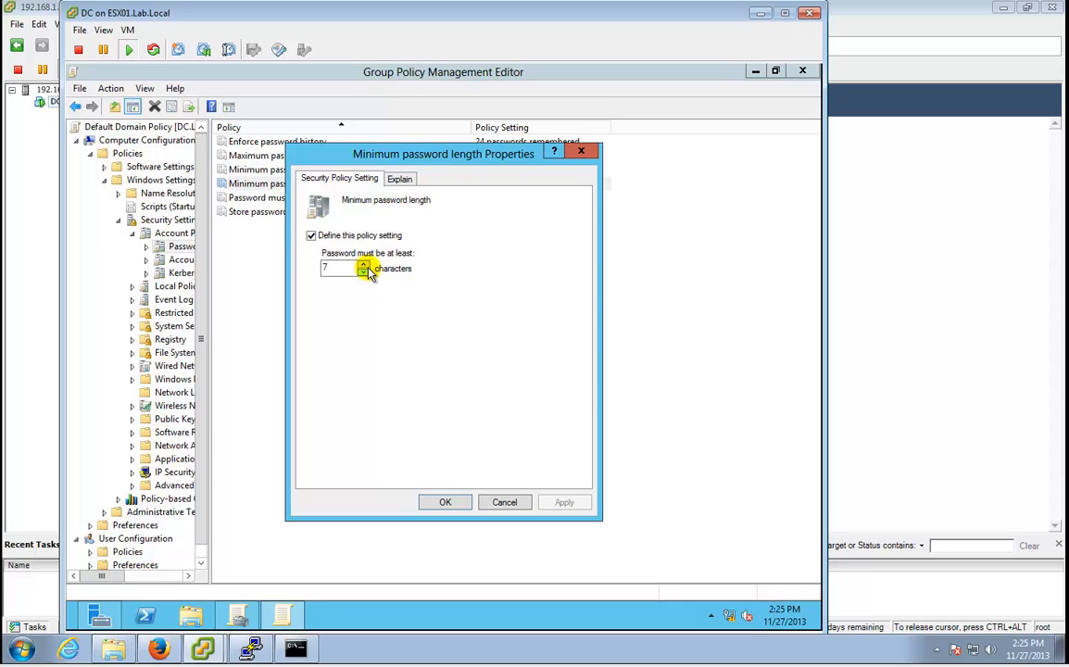
click(364, 265)
click(445, 501)
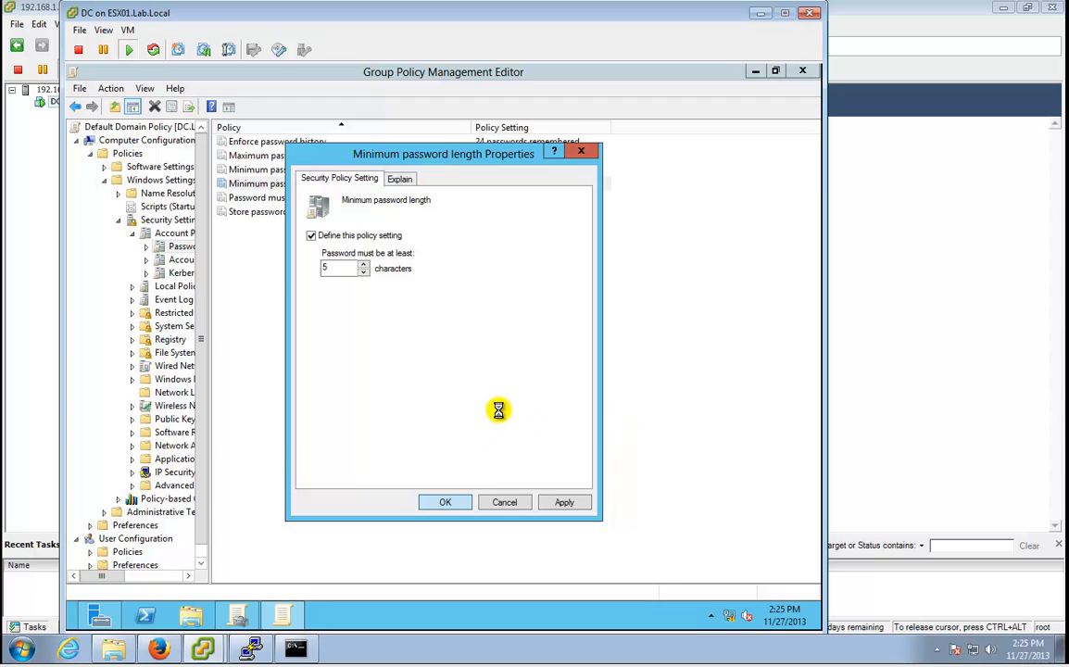
click(446, 503)
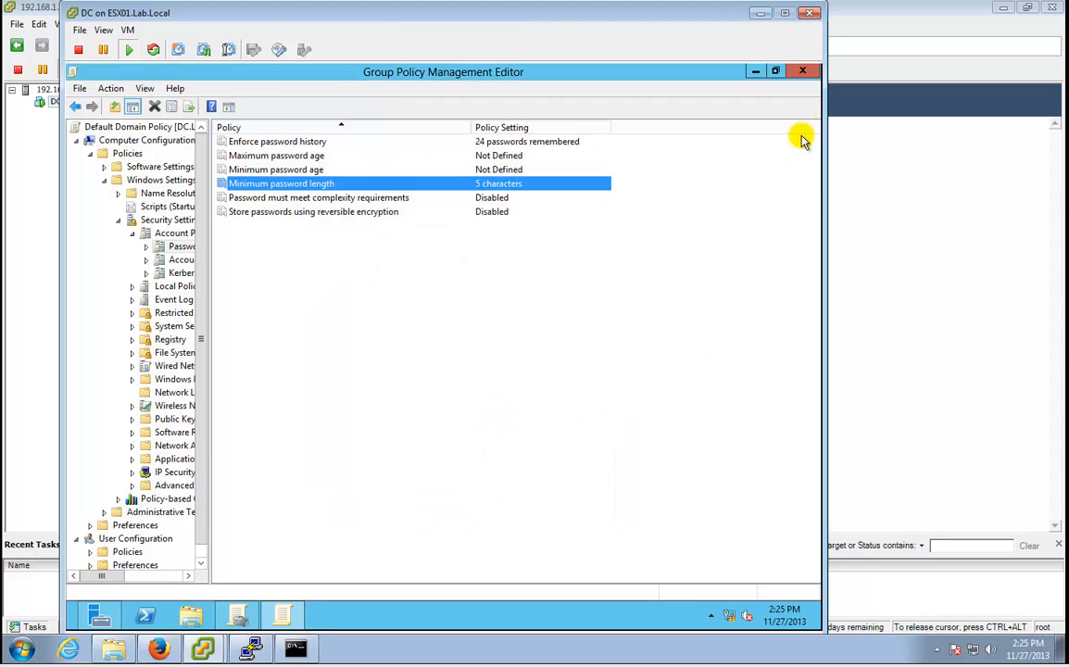
click(804, 72)
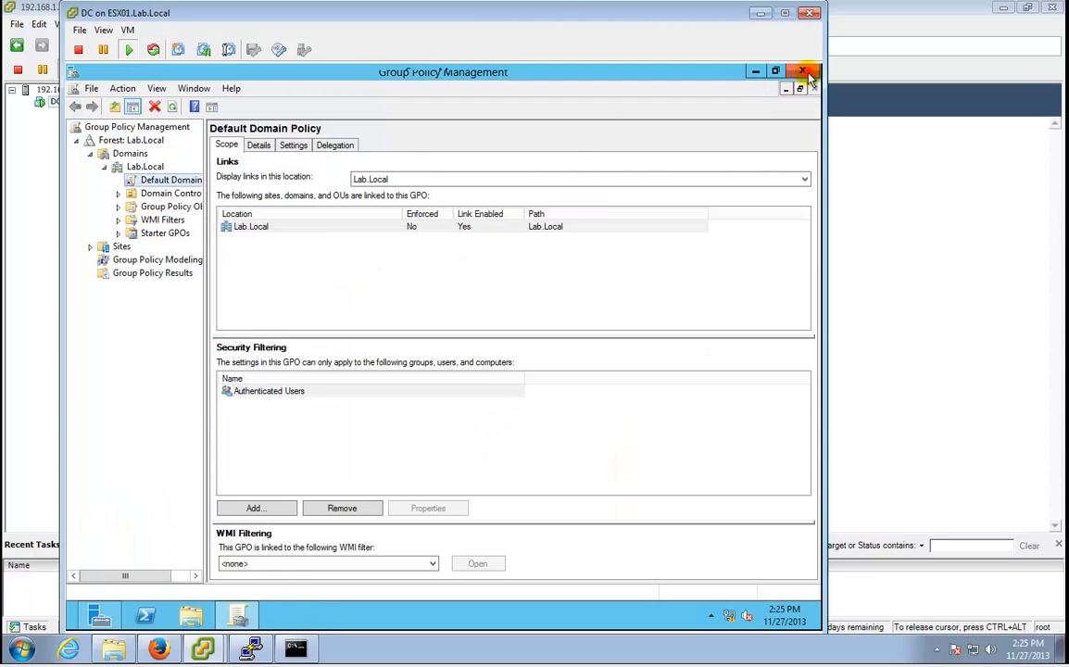
Close Group Policy Management and open the Lab.Local Users container in Active Directory Users and Computers.
click(806, 73)
click(710, 103)
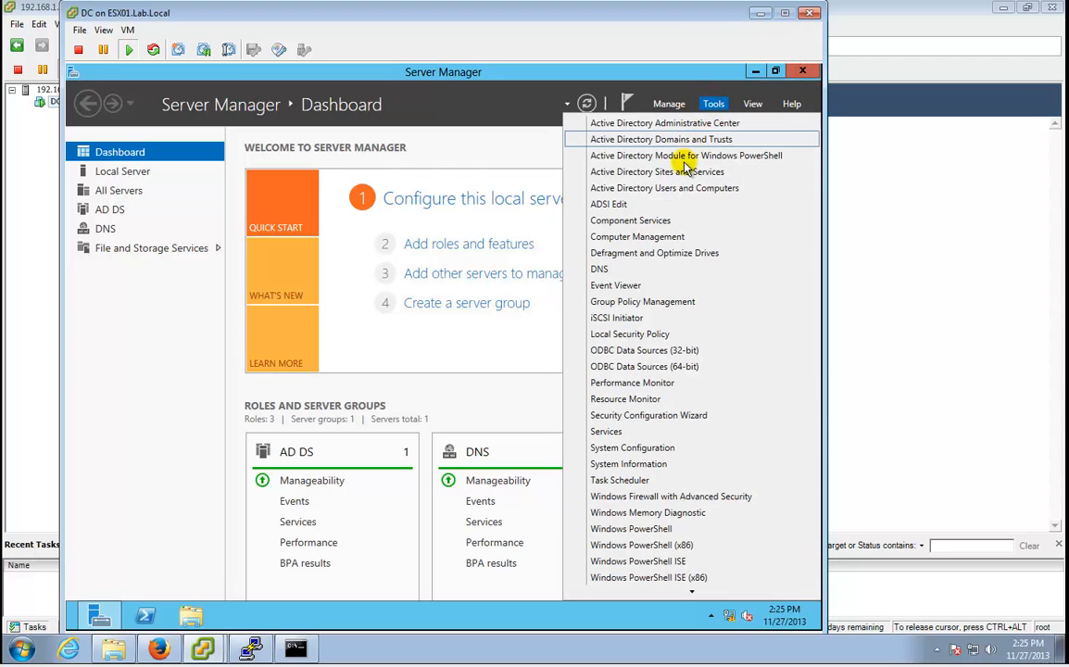
click(613, 187)
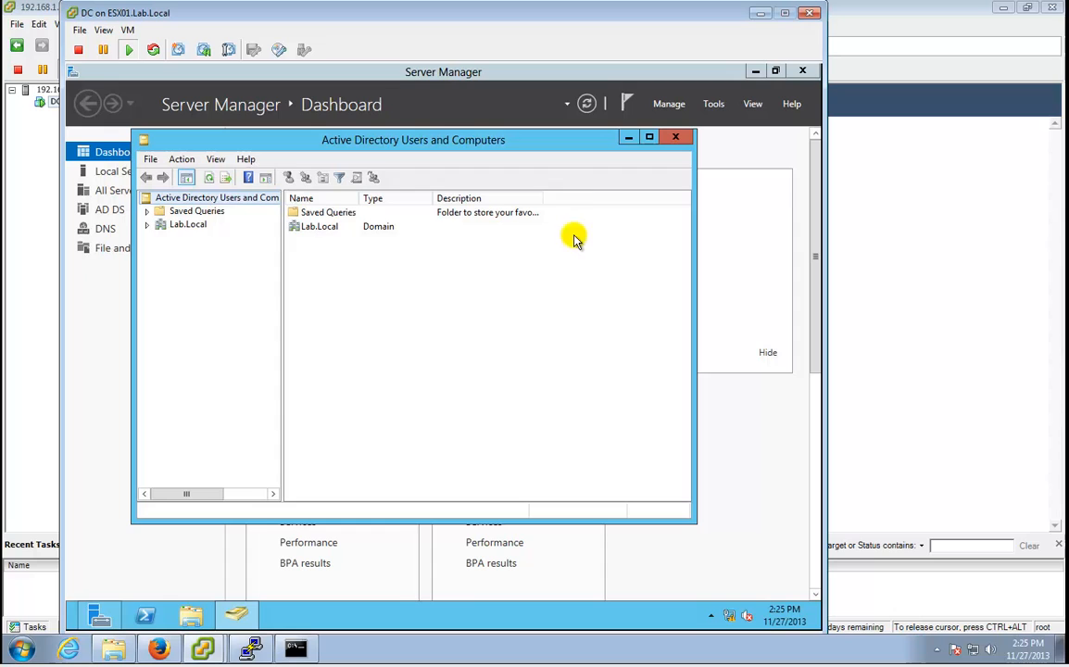
click(171, 225)
double_click(354, 141)
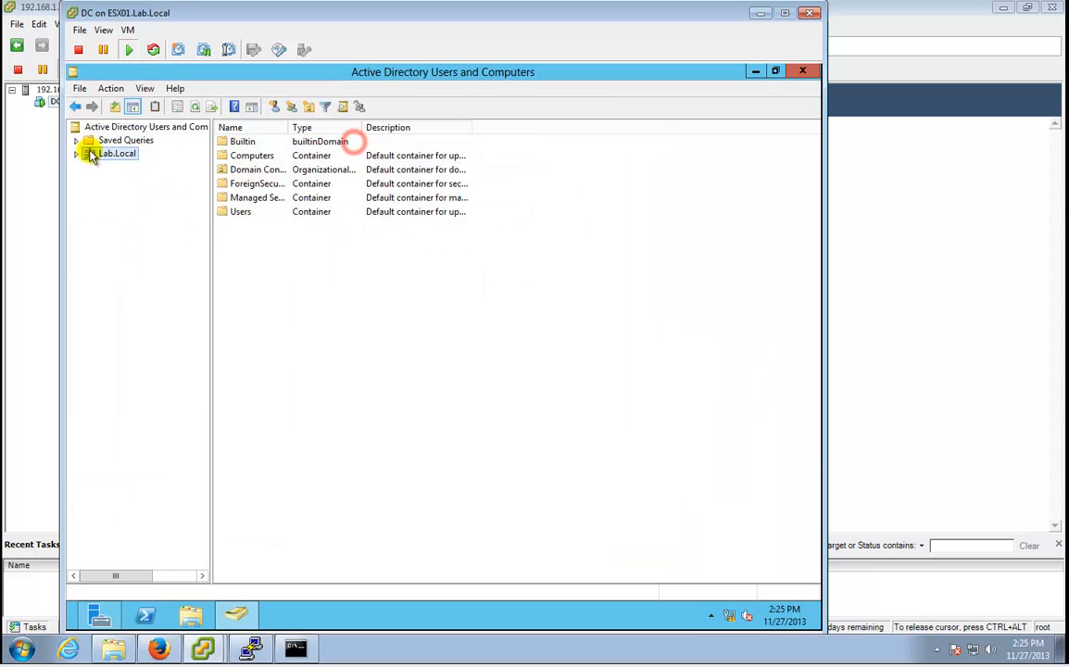
double_click(92, 152)
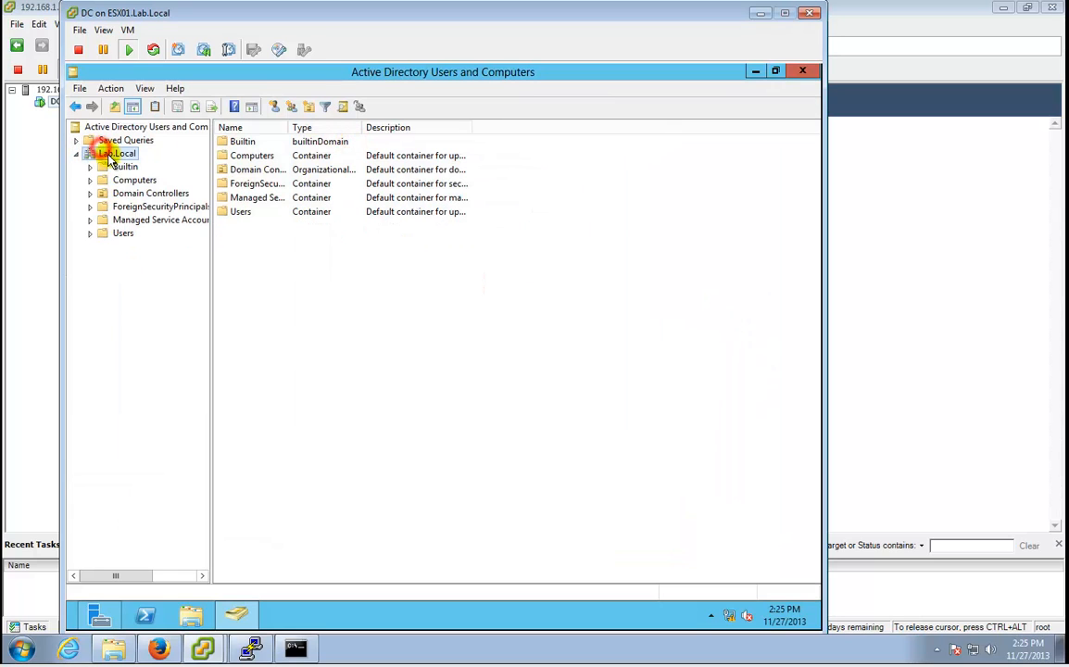
click(124, 234)
Start a new user in Users, entering the user's last name and logon name.
right_click(126, 234)
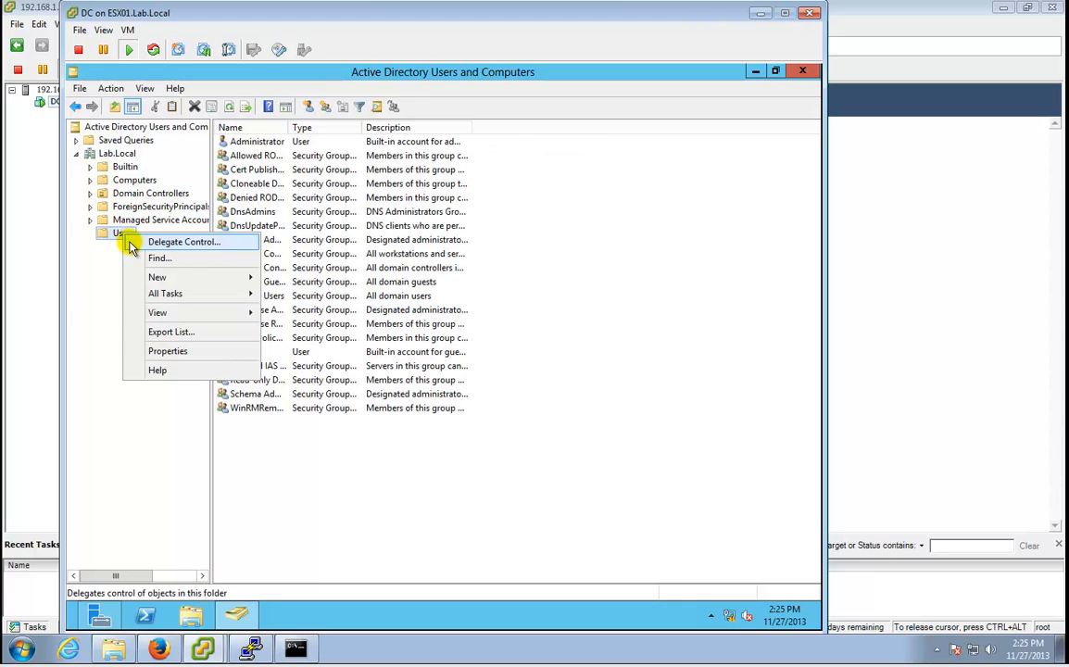
mouse_move(232, 276)
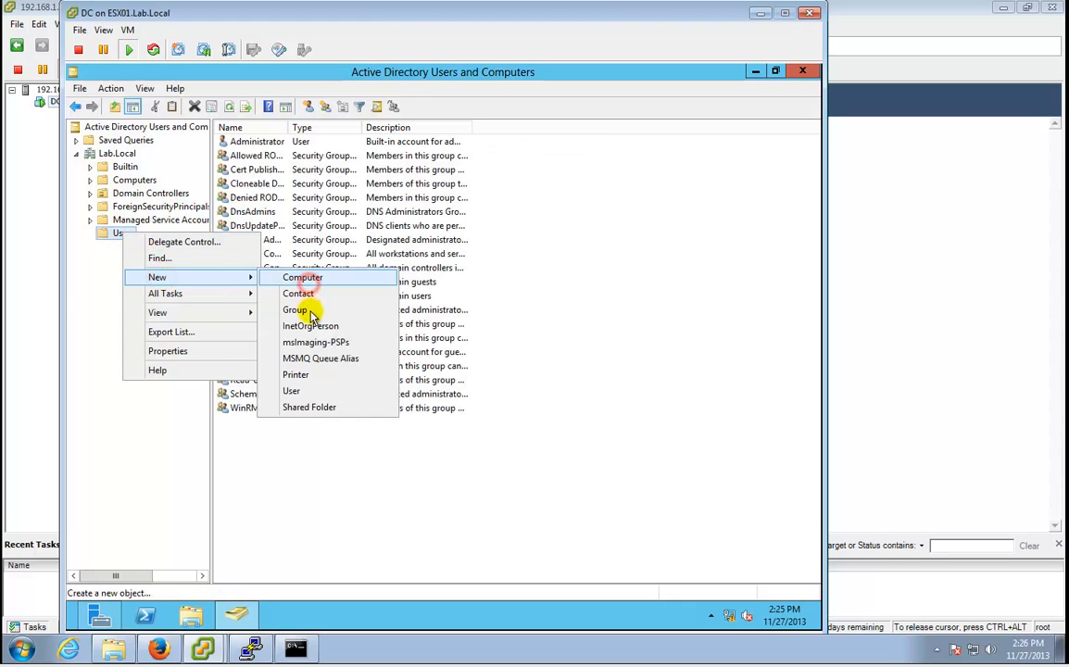
click(283, 392)
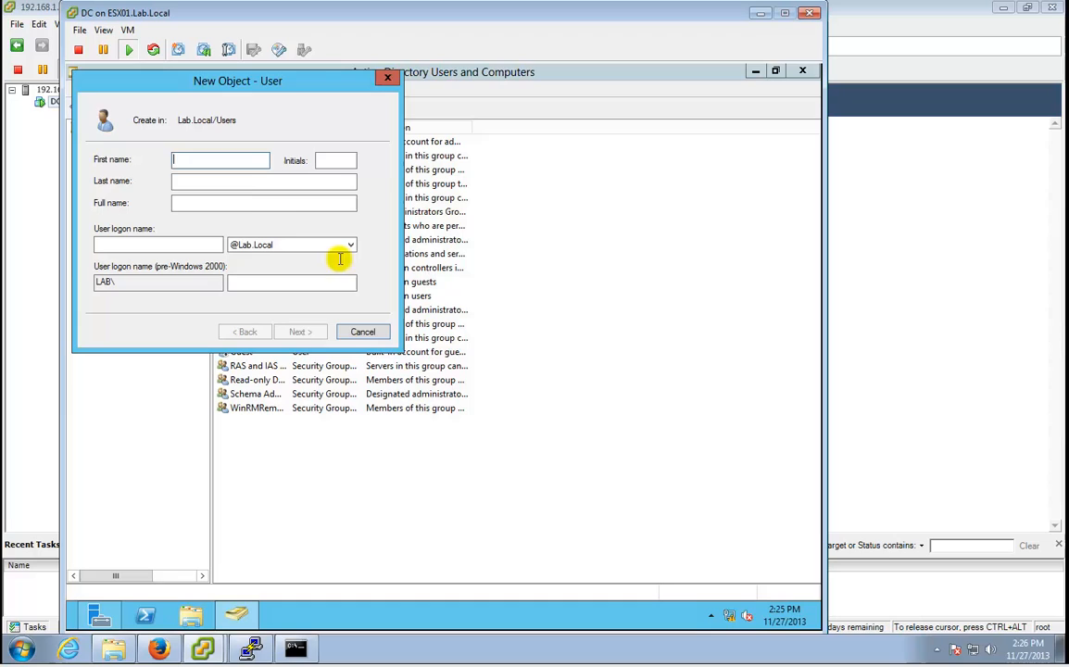
click(241, 185)
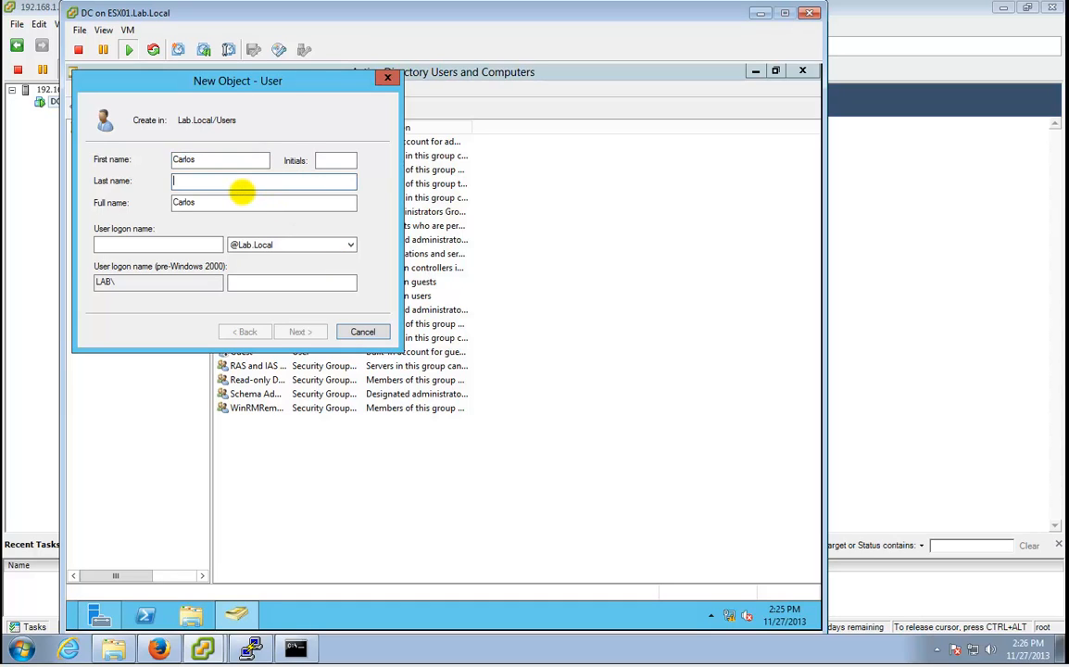
text(Munoz)
key(Tab)
key(Tab)
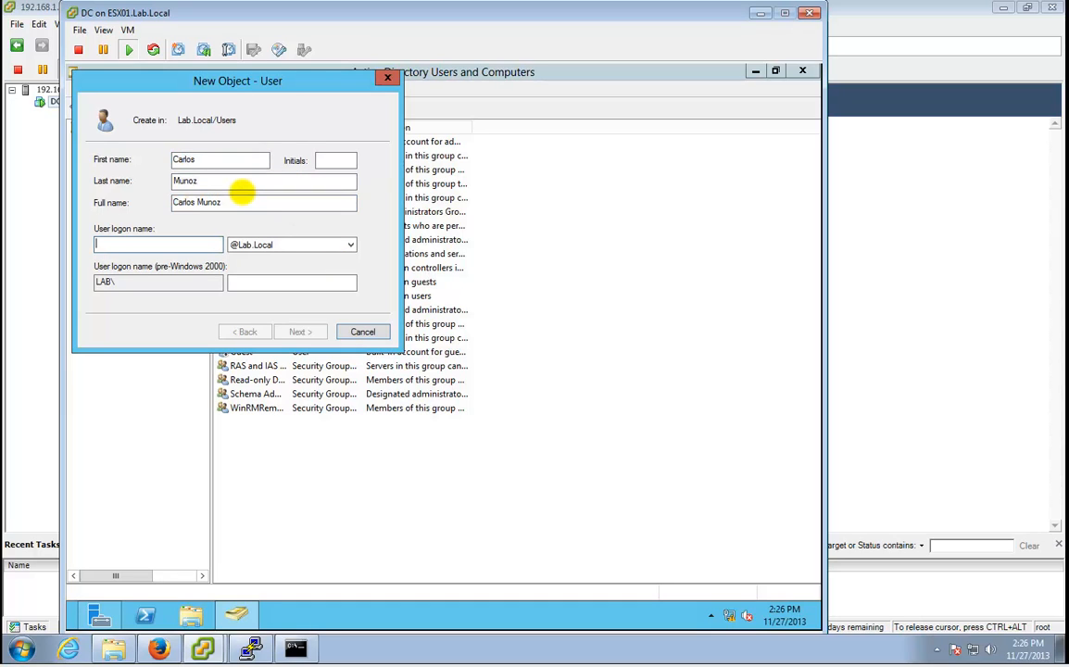
text(vlogik)
key(Tab)
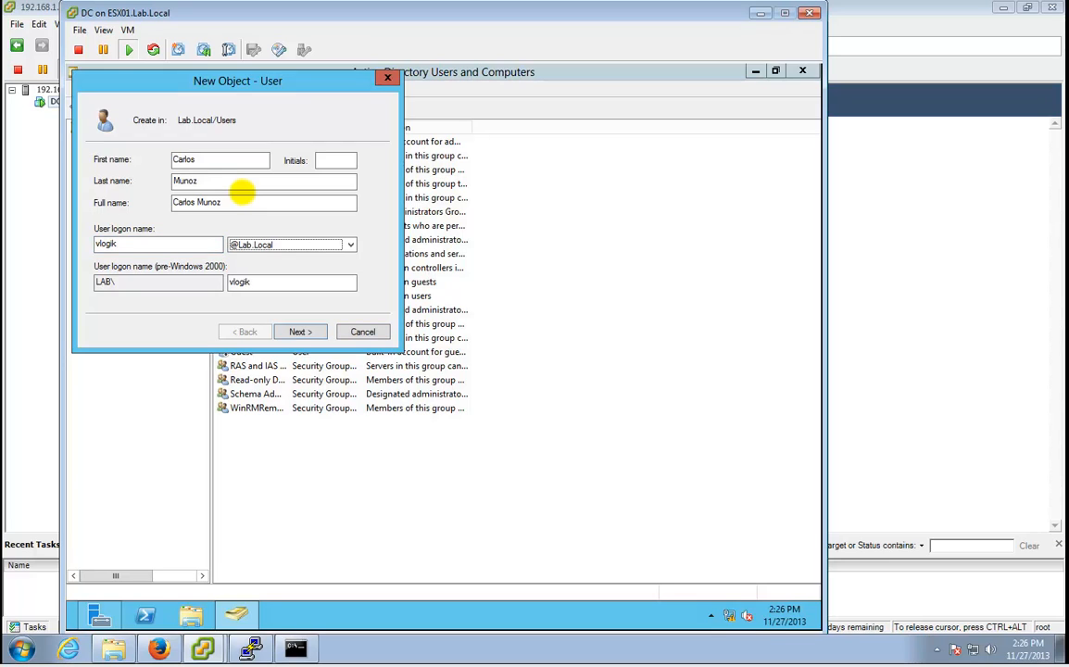
Give the user a non-expiring password with no forced change, then dismiss the password policy error.
click(286, 331)
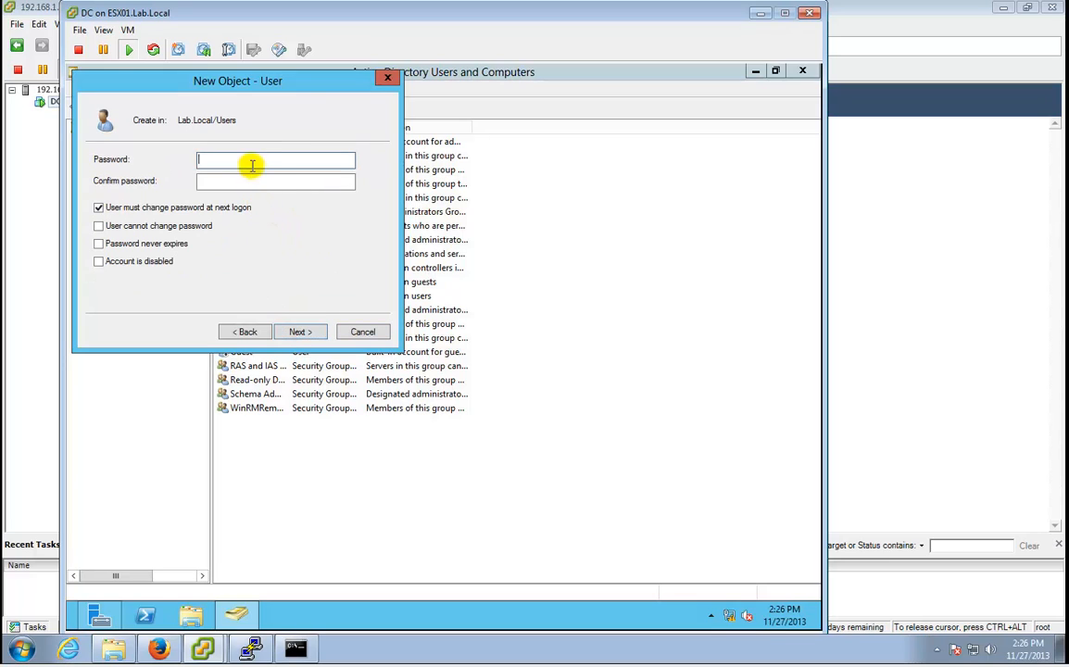
text(•••••••••••••••)
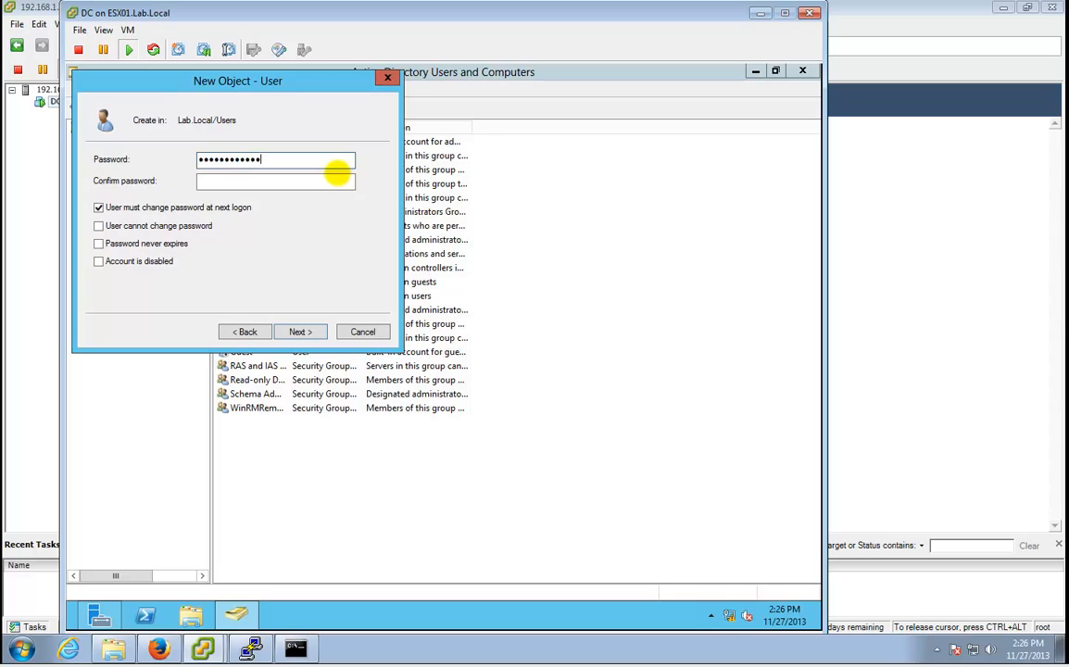
key(Tab)
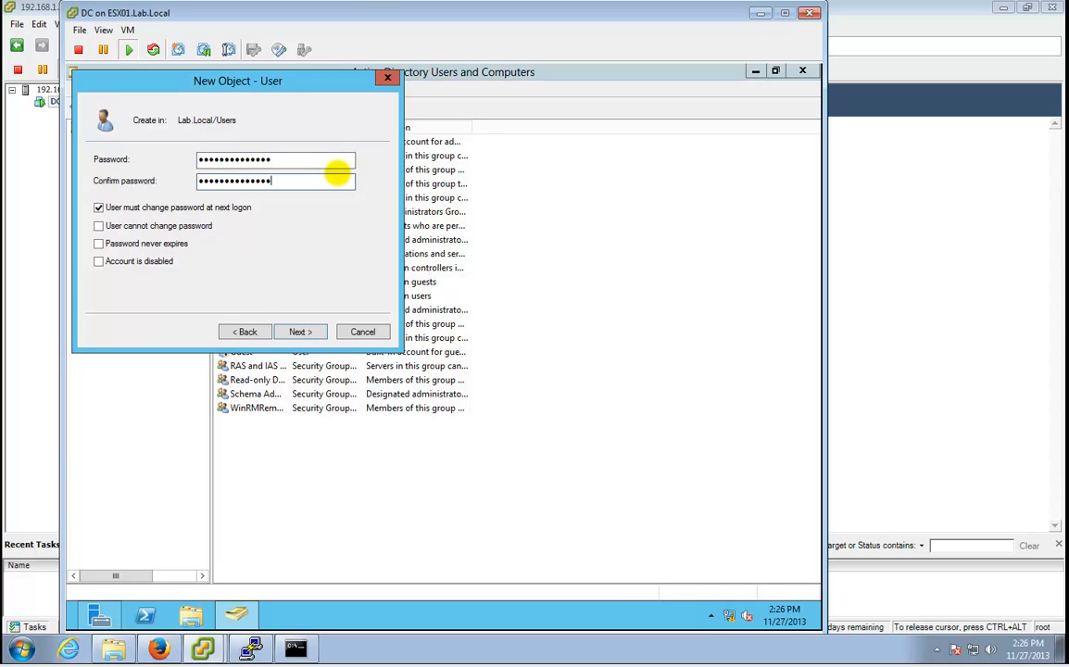
click(158, 207)
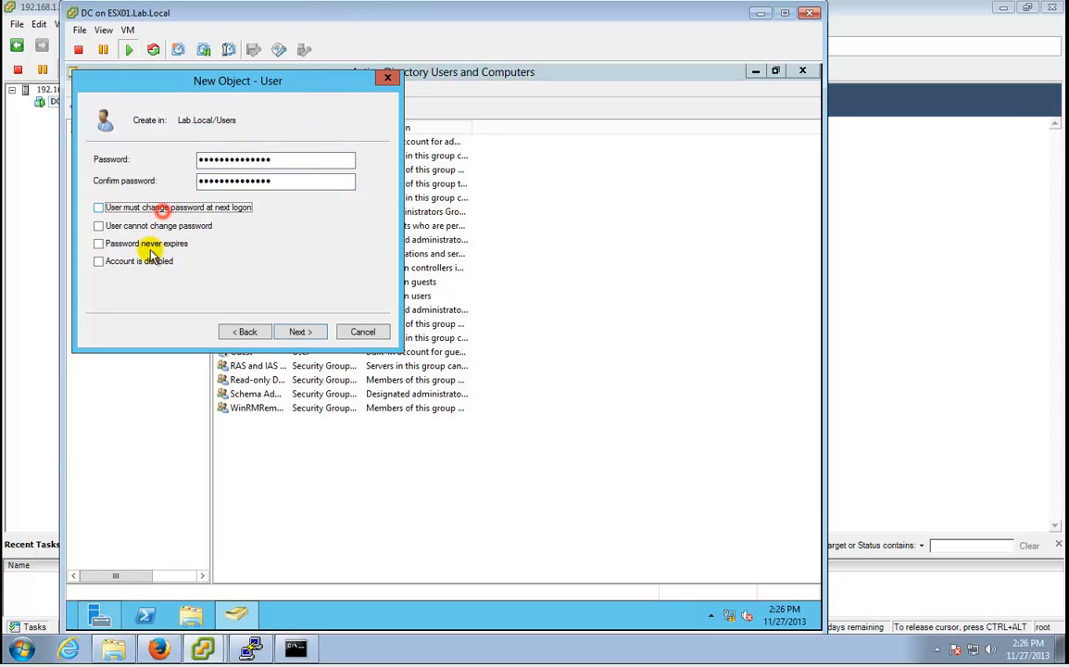
click(148, 243)
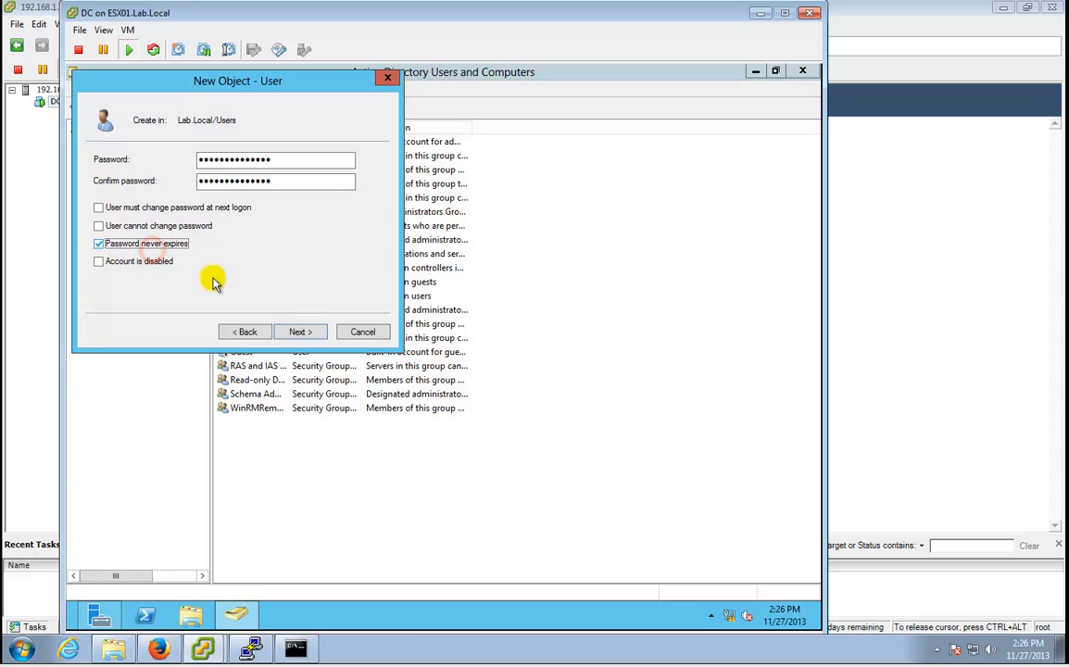
click(295, 333)
click(294, 332)
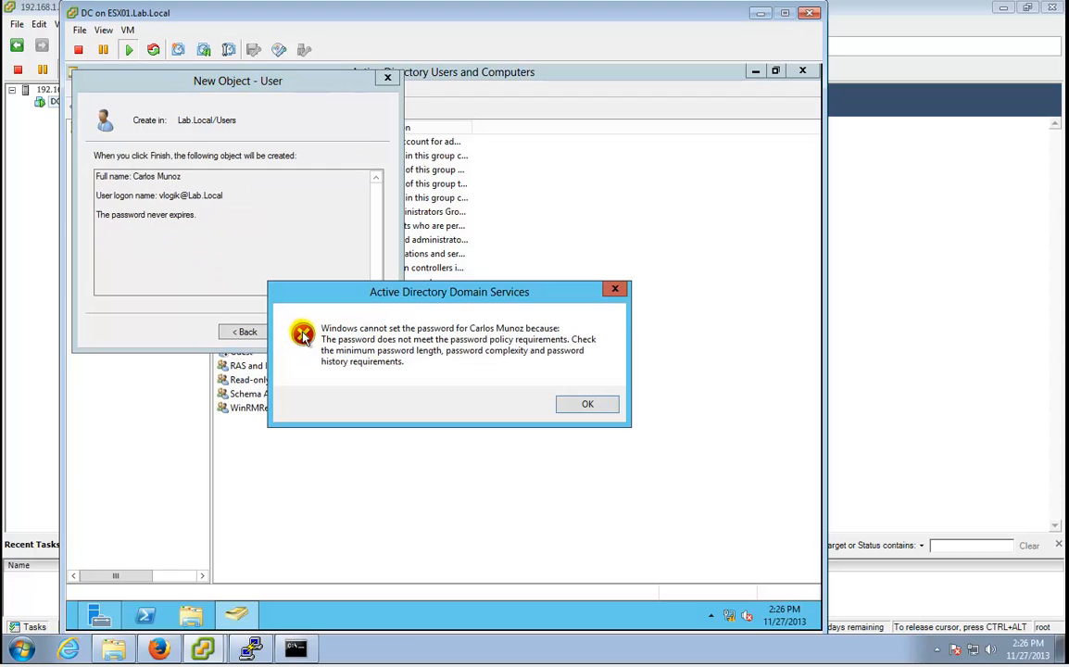
click(588, 404)
Close the new user wizard, Active Directory Users and Computers and Server Manager.
click(359, 332)
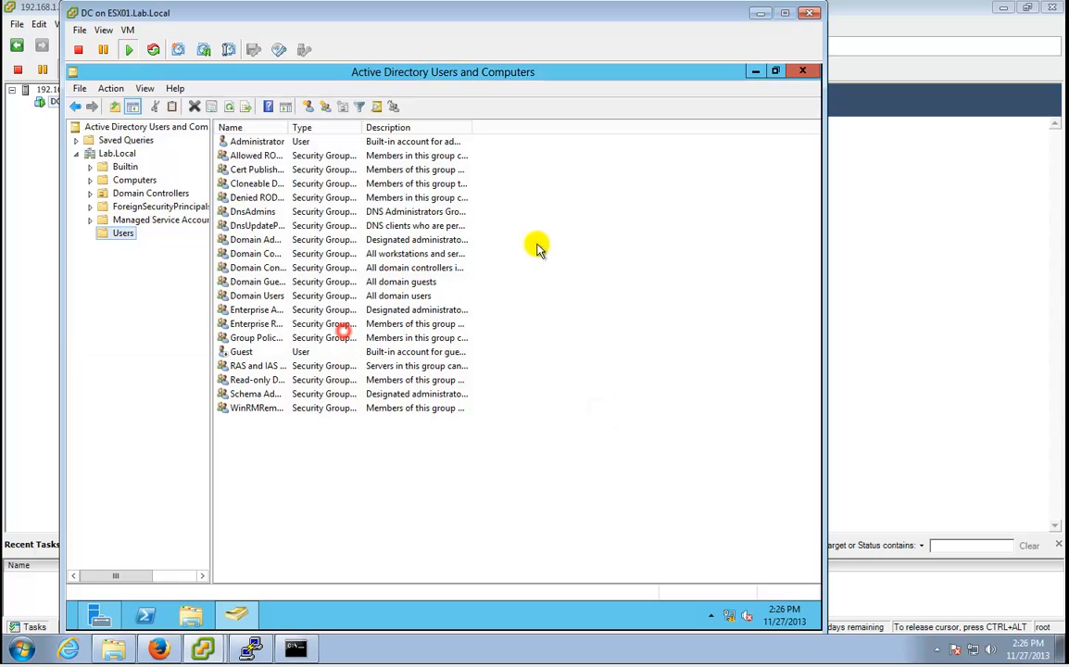
click(806, 73)
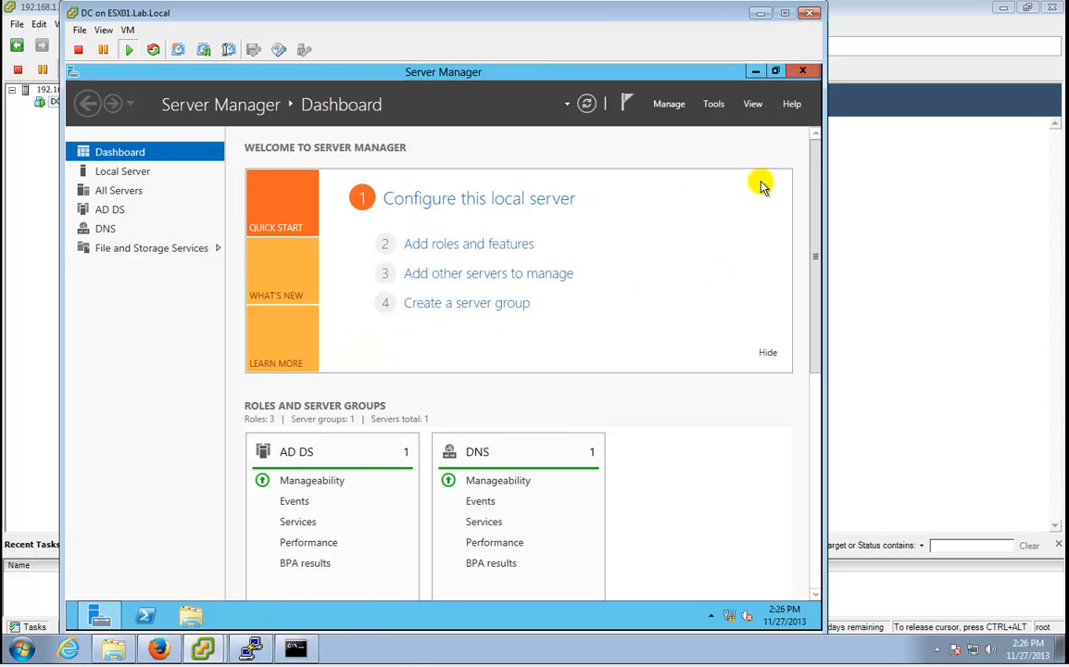
click(809, 65)
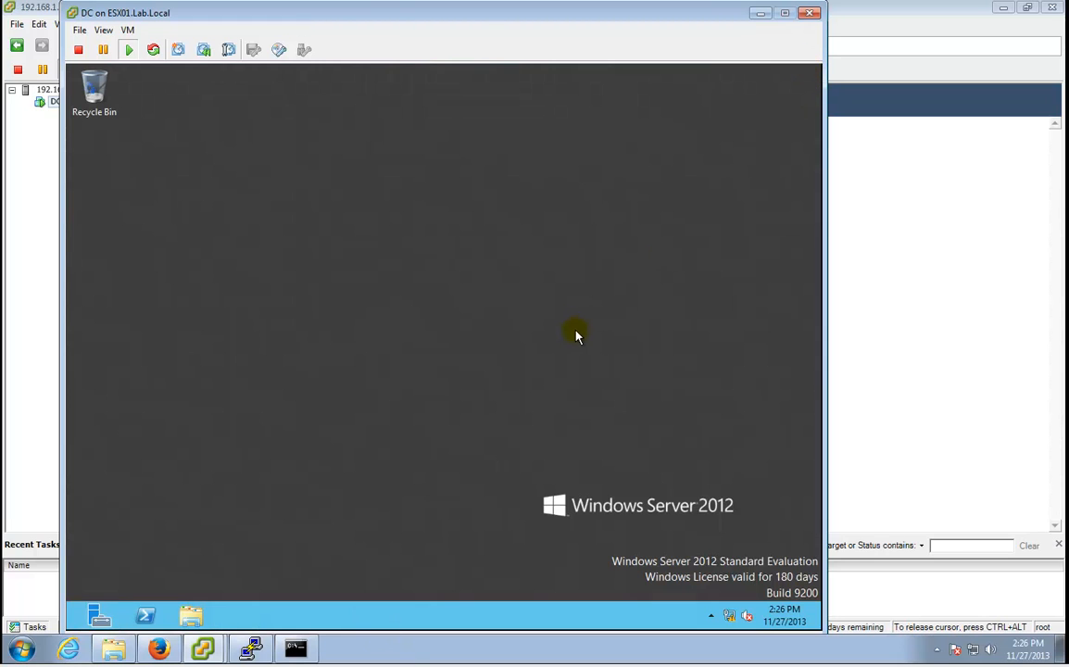
key(super+c)
click(815, 418)
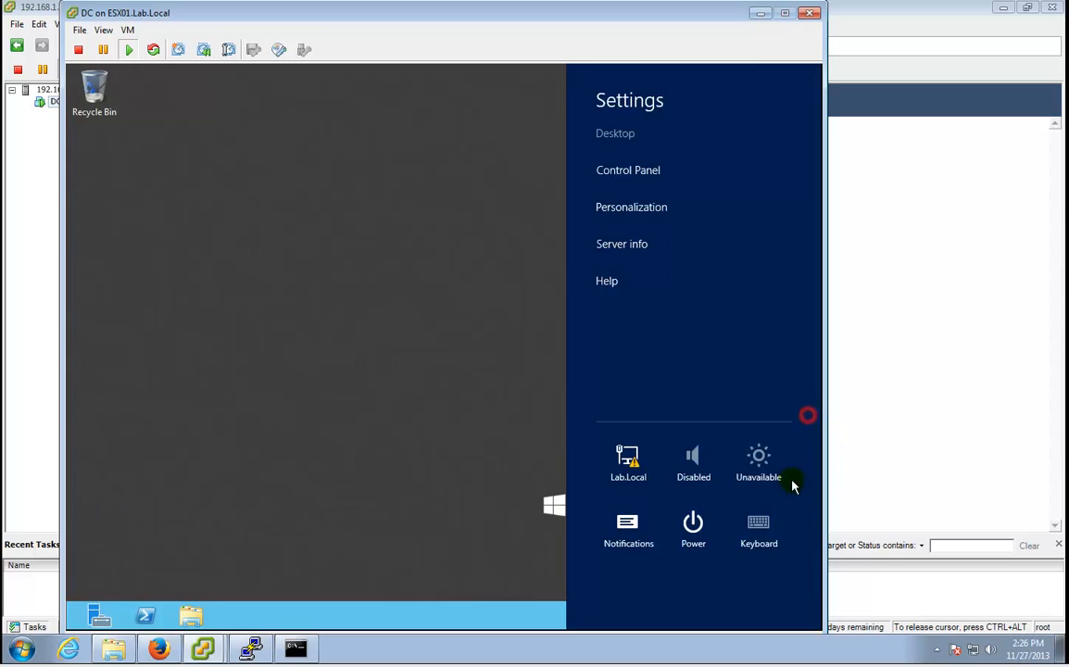
click(700, 527)
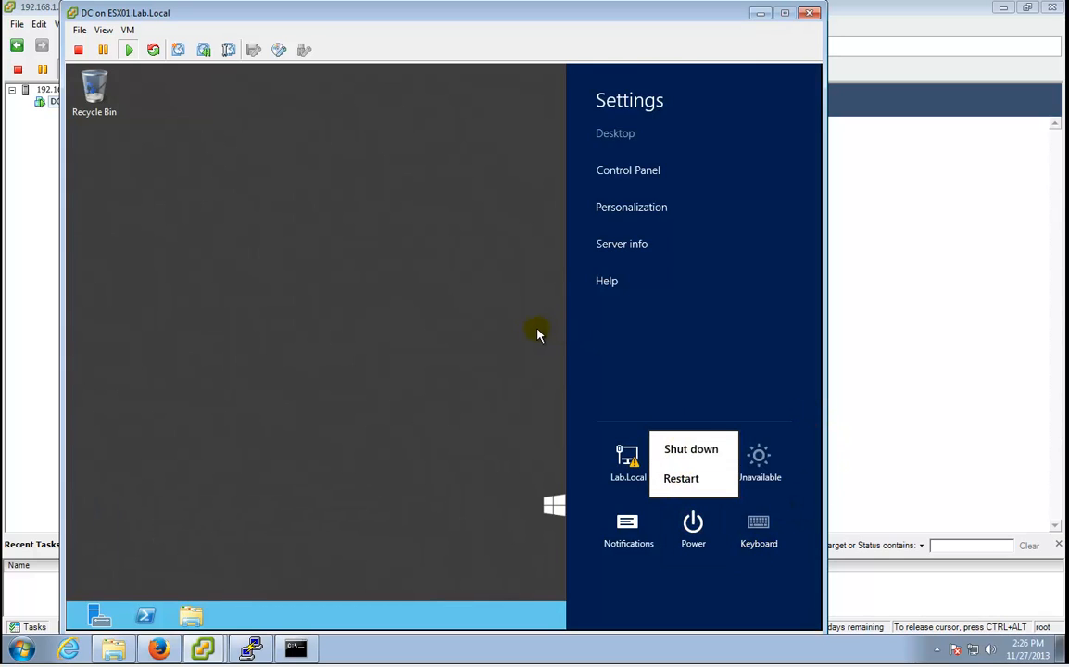
click(497, 336)
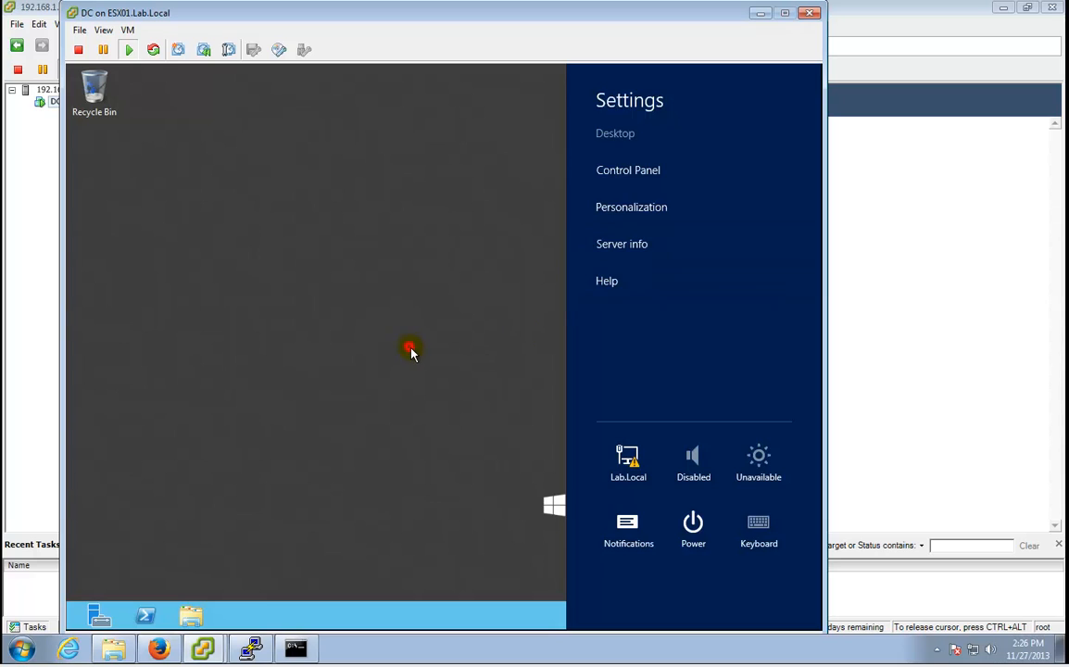
click(411, 352)
Sign out of the server by running logoff in a Command Prompt.
mouse_move(792, 275)
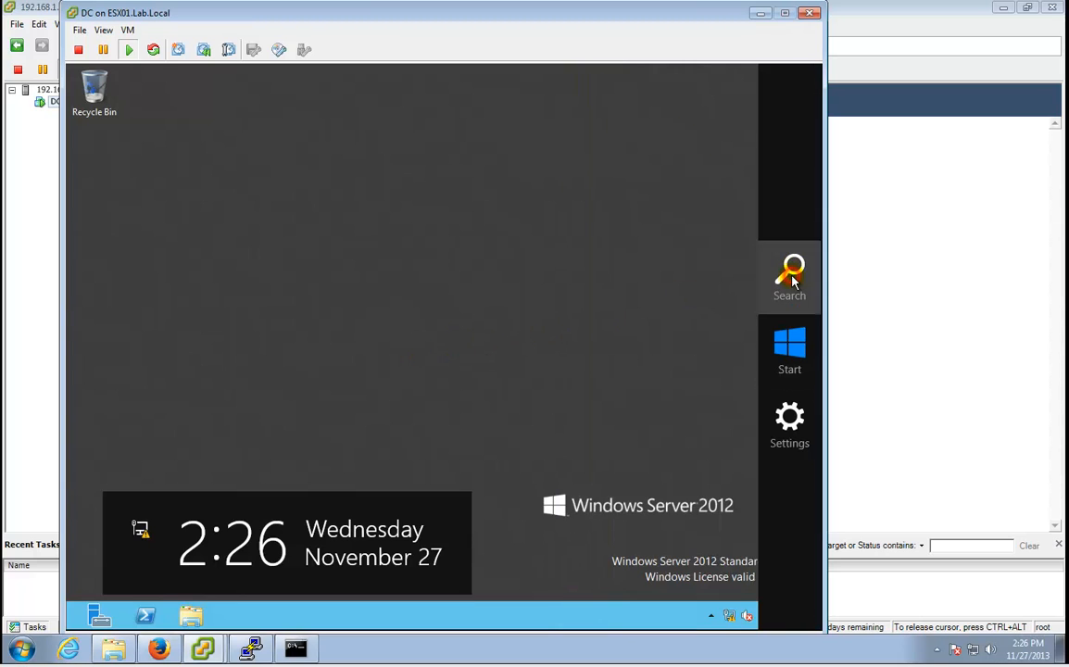
click(791, 276)
text(cmd)
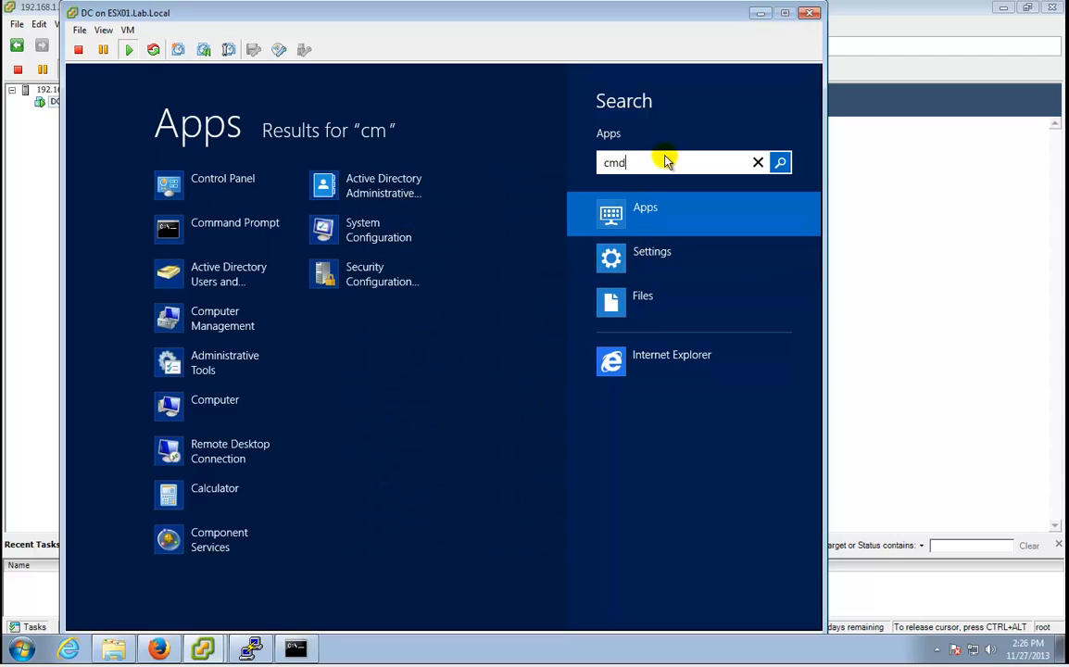
key(Return)
text(logof)
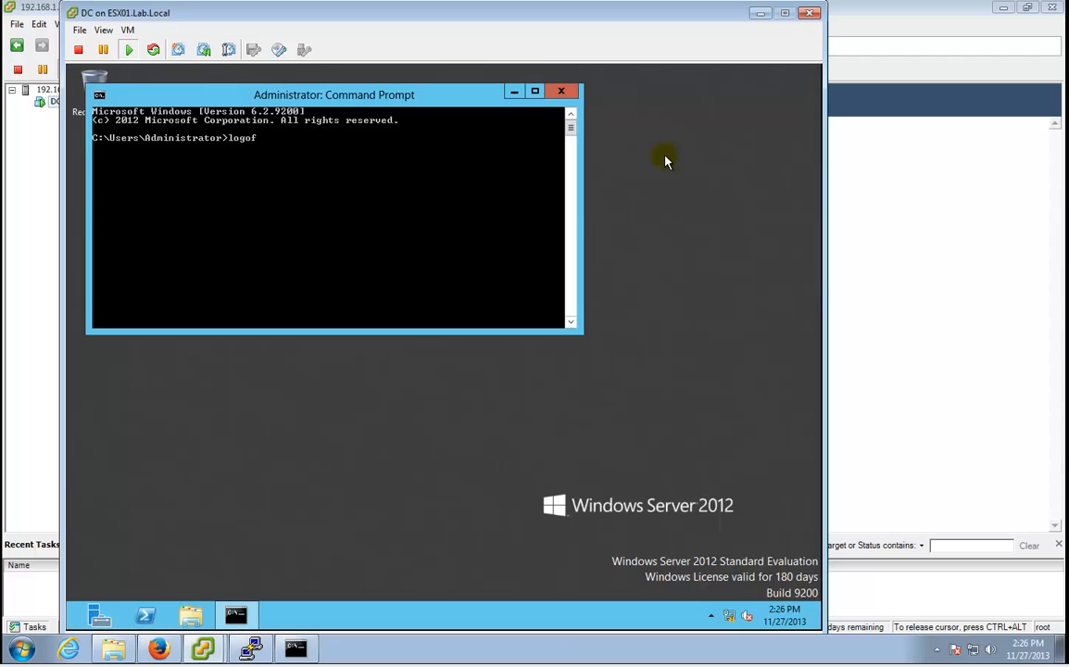
text(f)
key(Return)
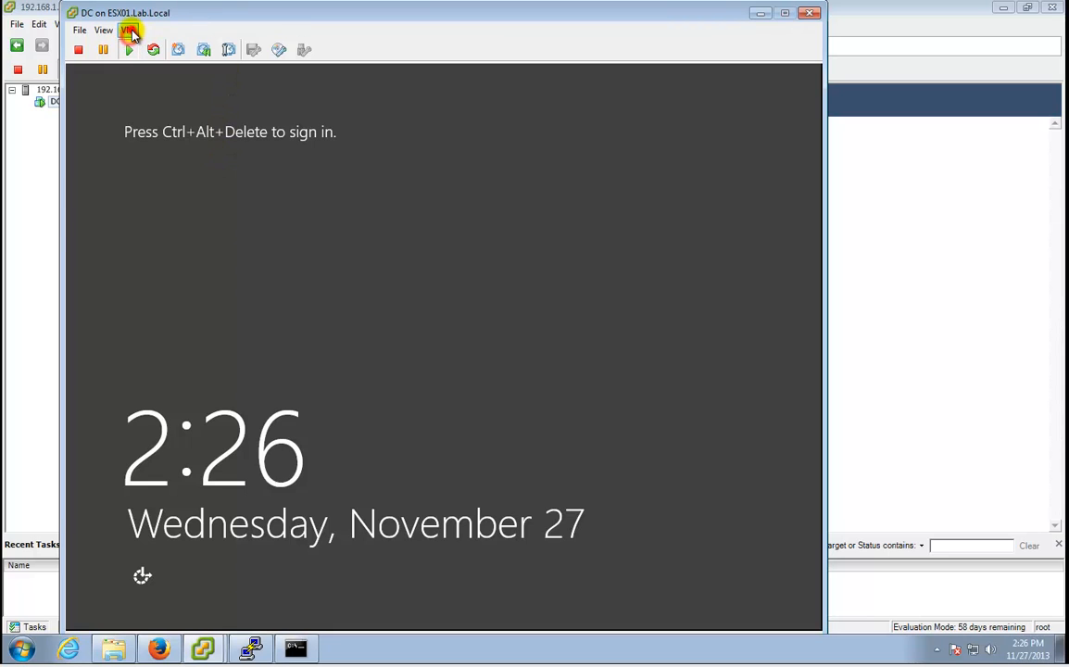
Send Ctrl+Alt+Del to the VM and sign in as the domain Administrator.
click(130, 32)
mouse_move(139, 60)
click(430, 78)
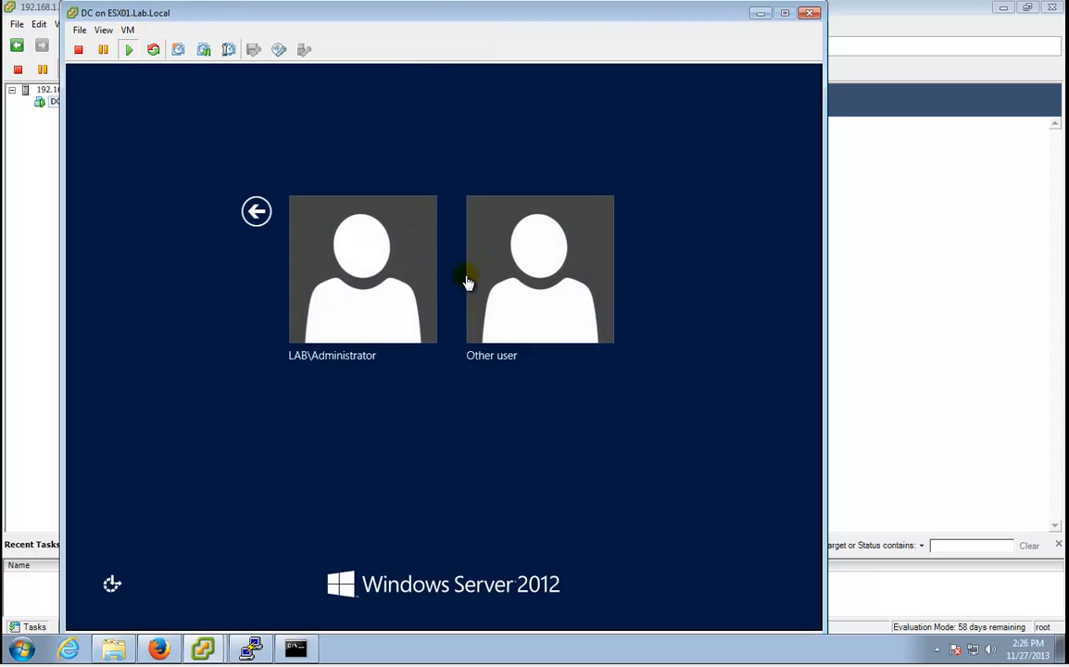
click(346, 259)
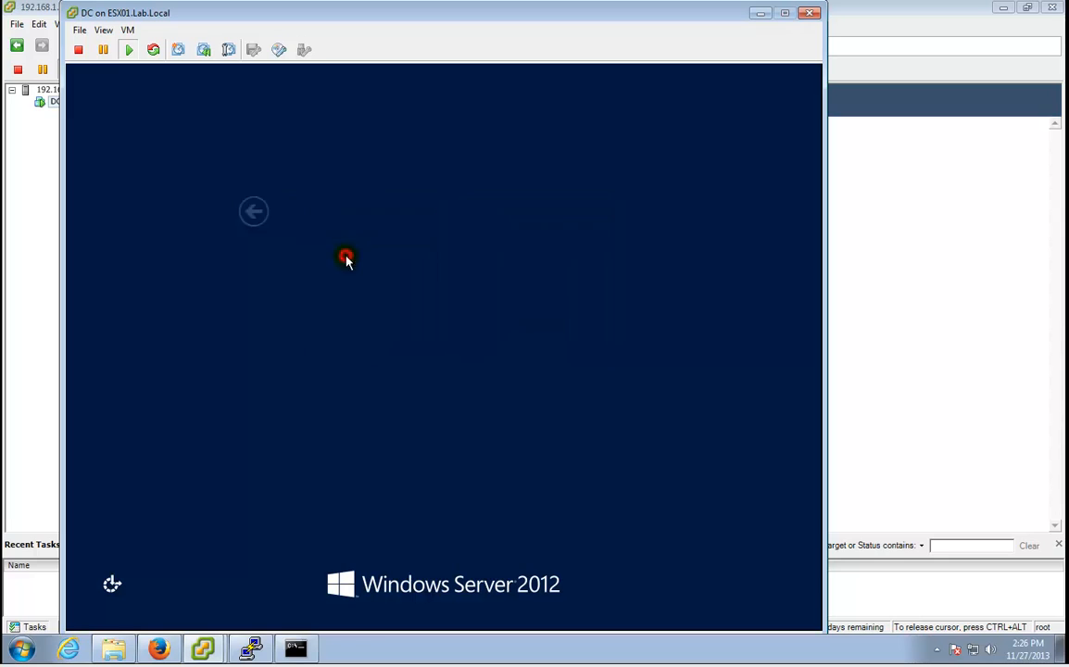
text(P@)
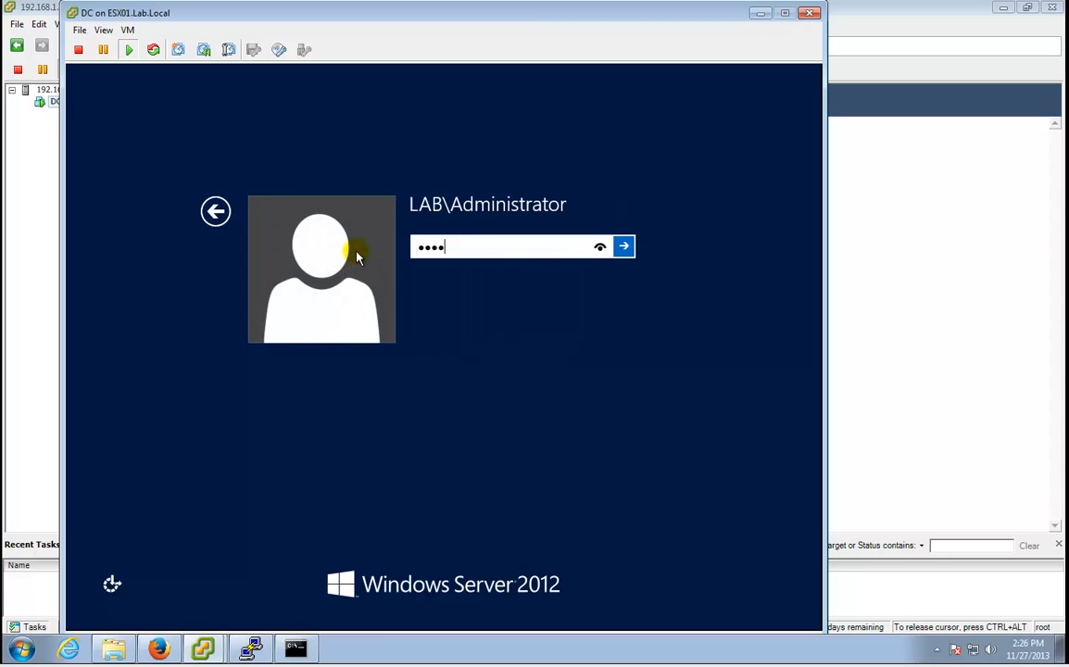
key(Return)
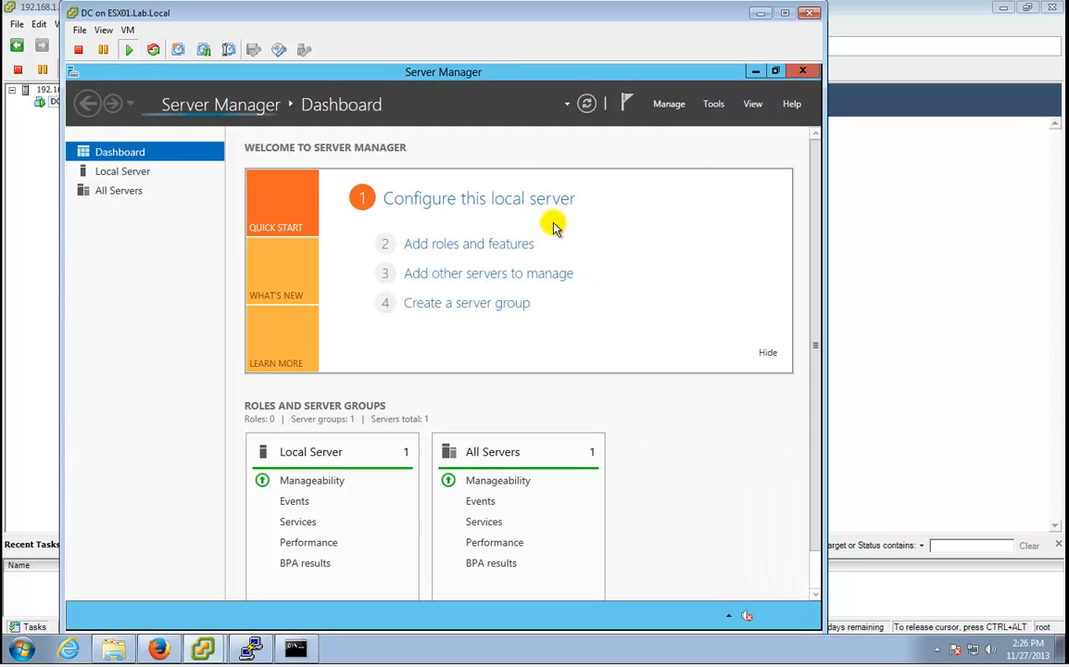
click(712, 104)
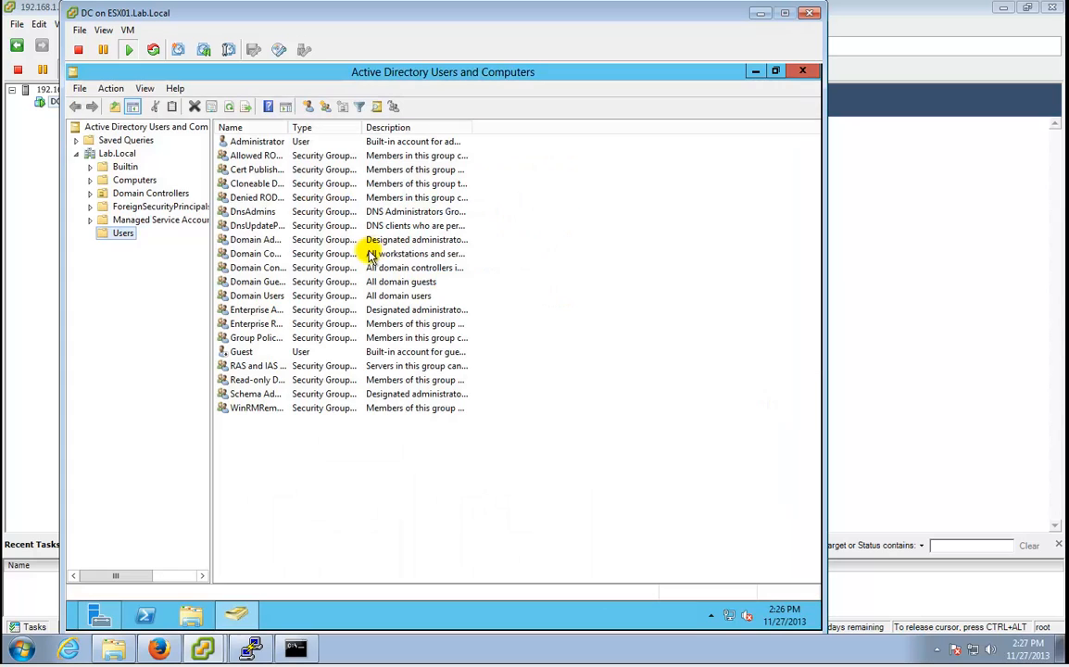
right_click(119, 231)
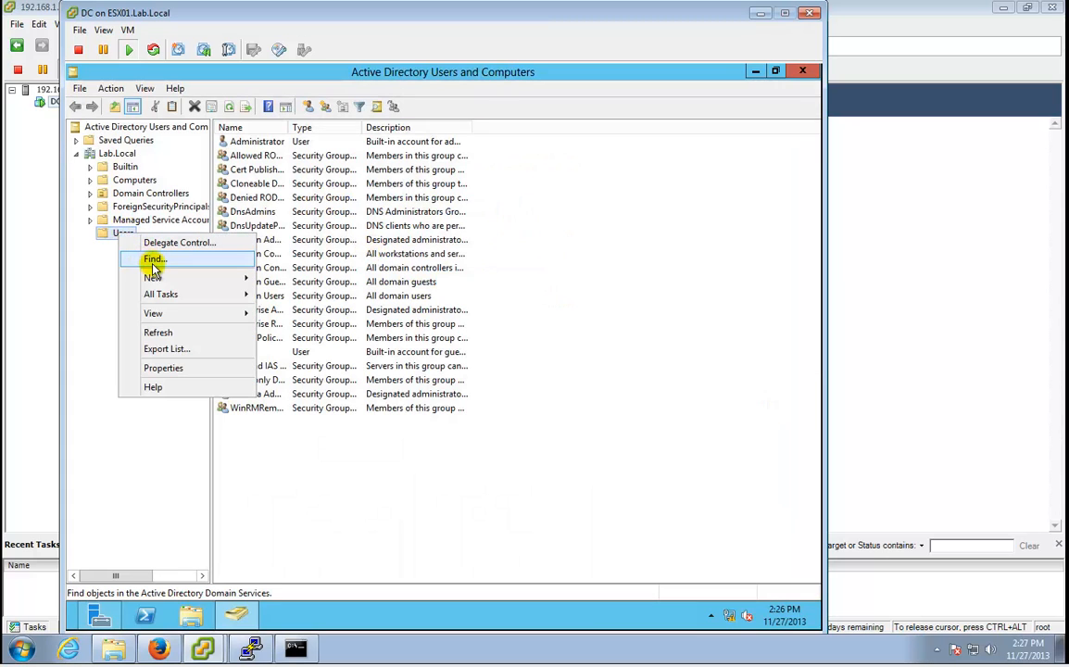
mouse_move(167, 277)
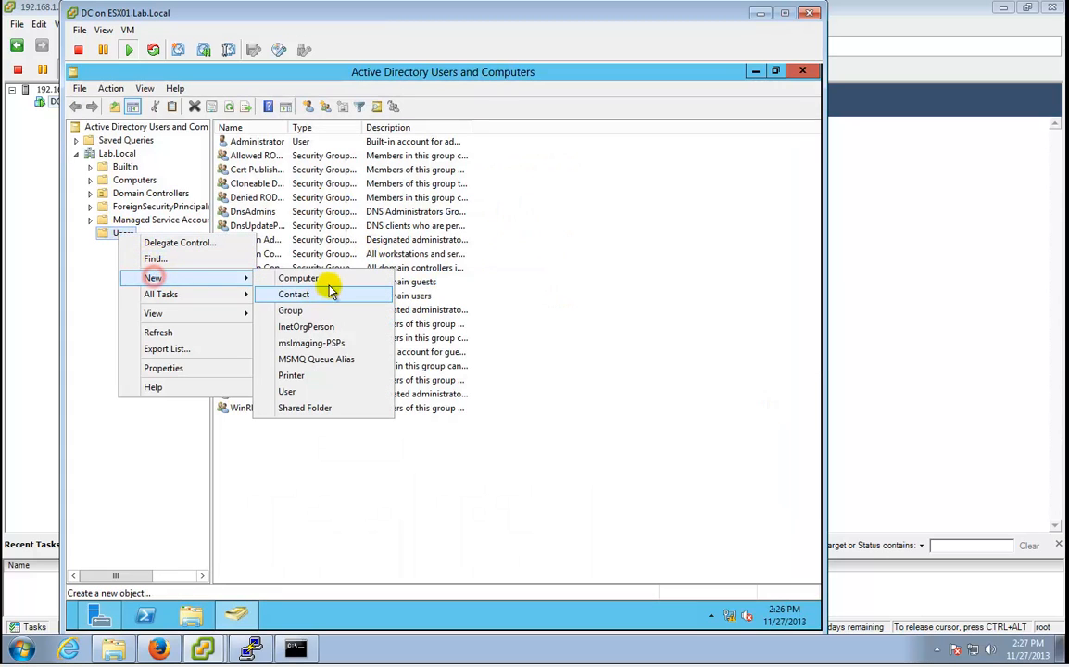
click(311, 389)
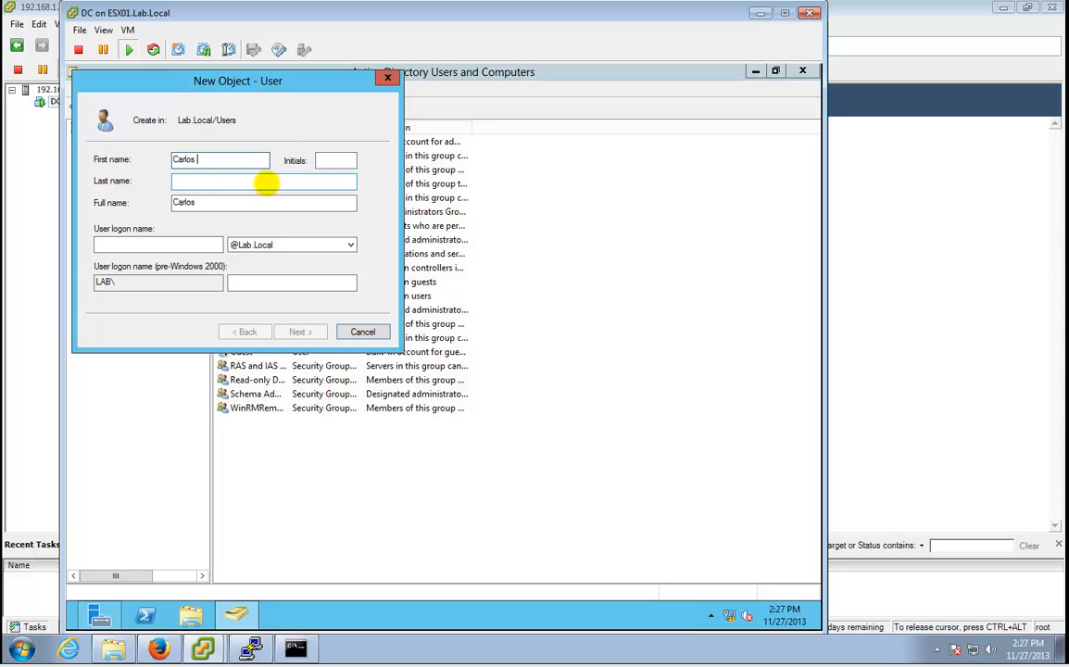
click(265, 183)
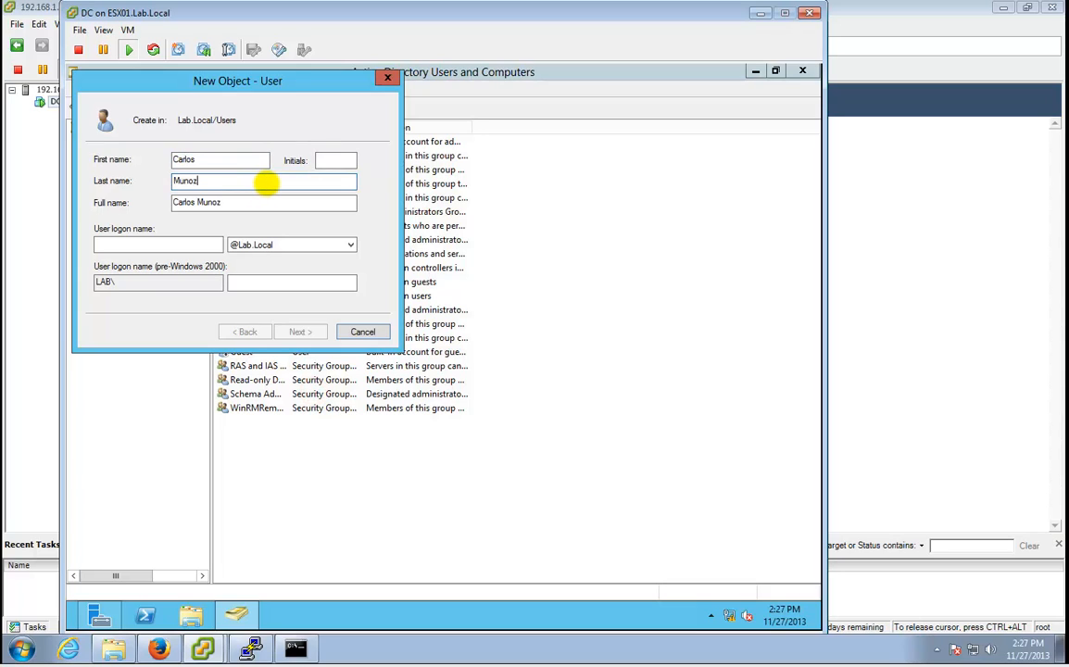
text(Munoz)
key(Tab)
key(Tab)
text(vlog)
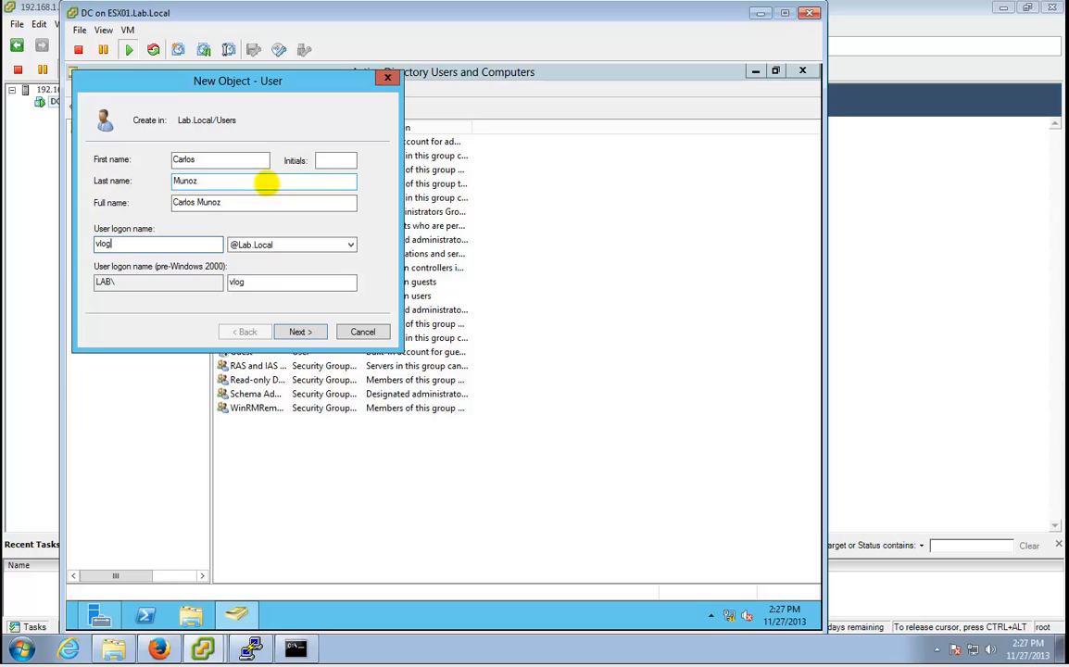
key(Return)
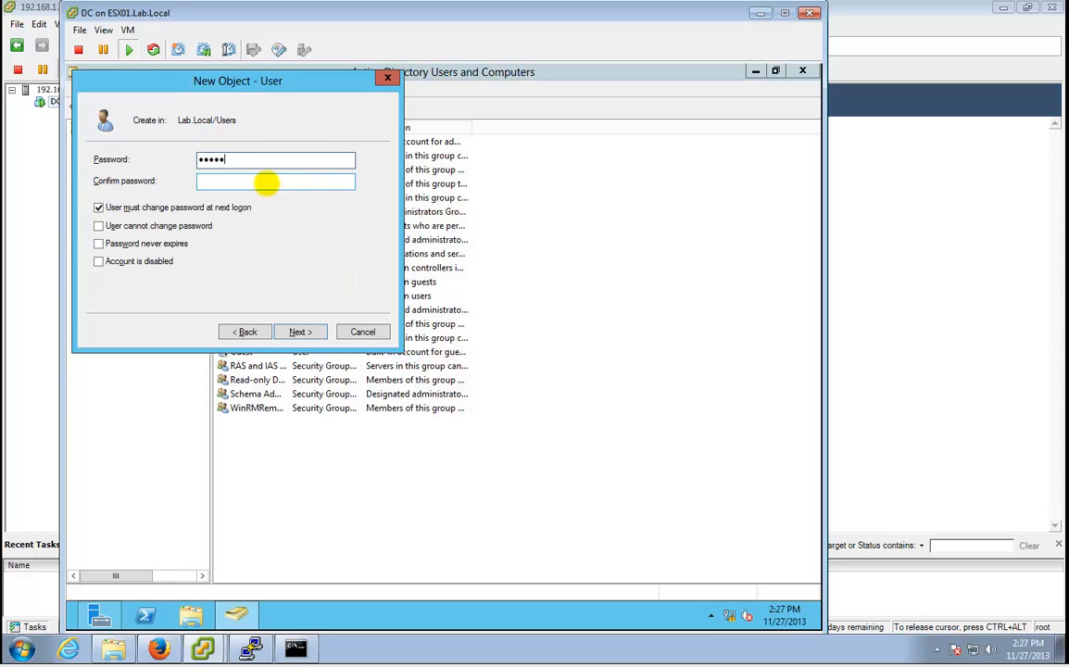
text(••••••••••••••)
key(Tab)
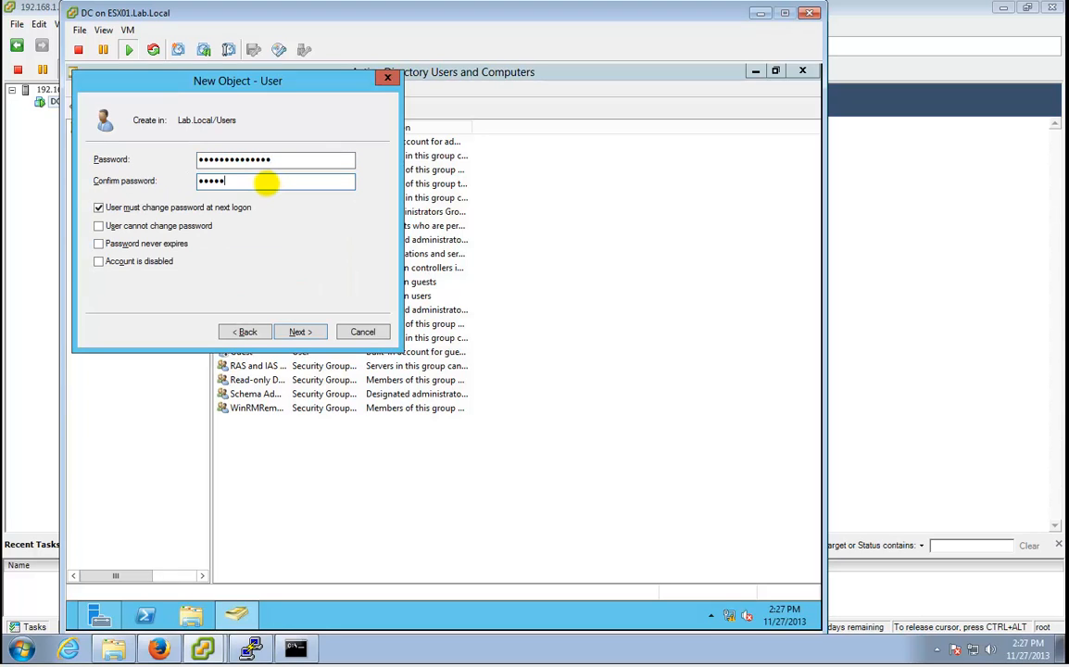
text(••••••••••••••)
key(Tab)
key(space)
key(Tab)
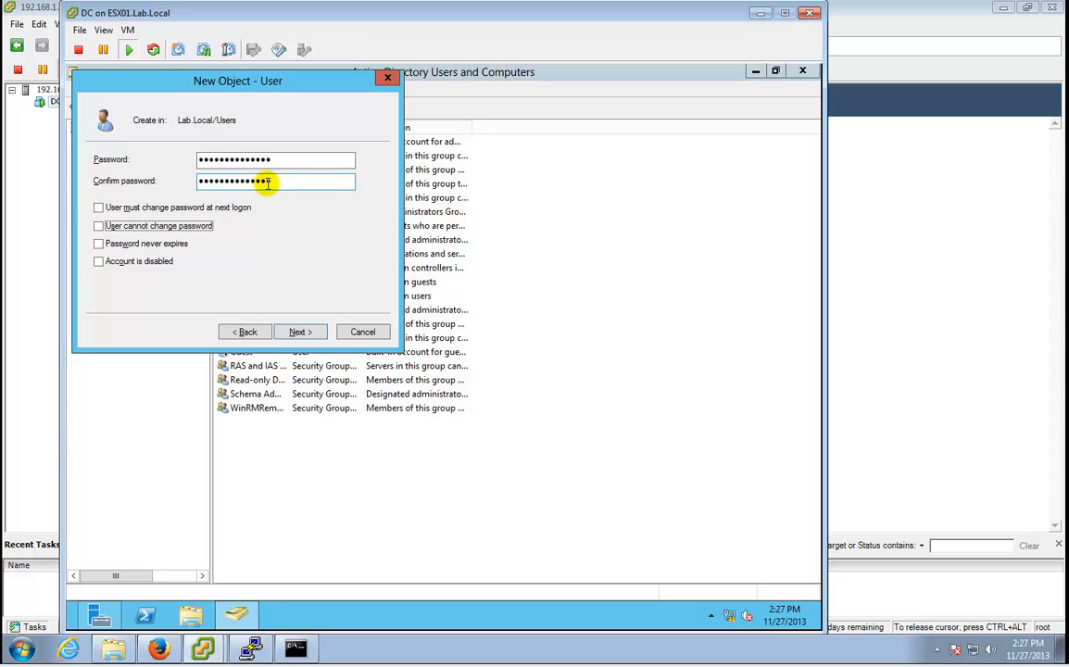
key(Tab)
key(Return)
key(Return)
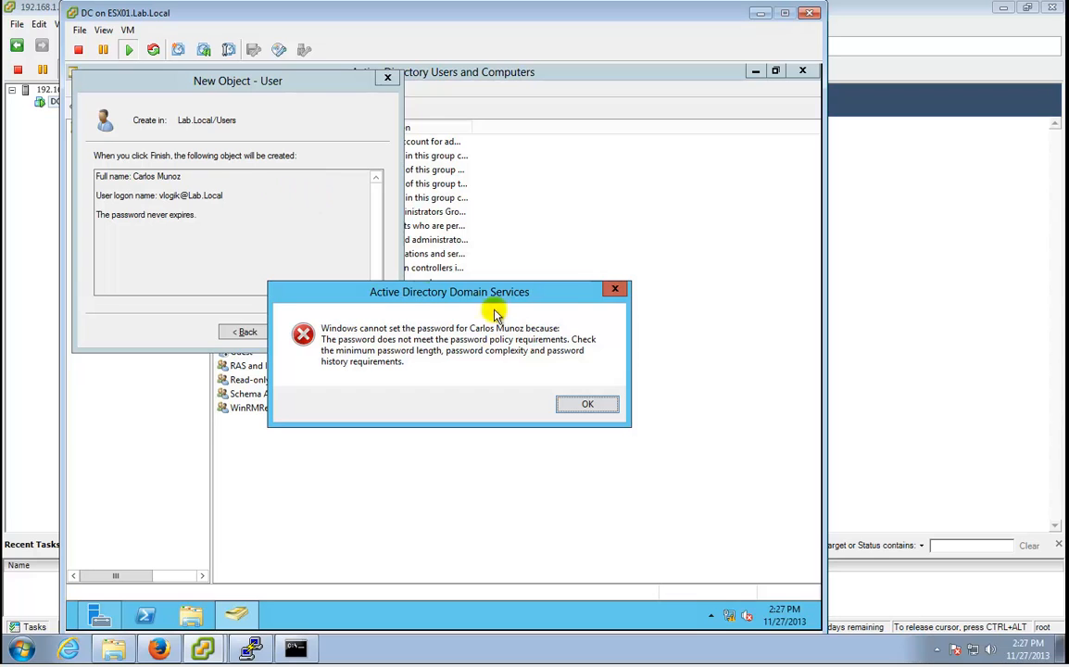
click(608, 408)
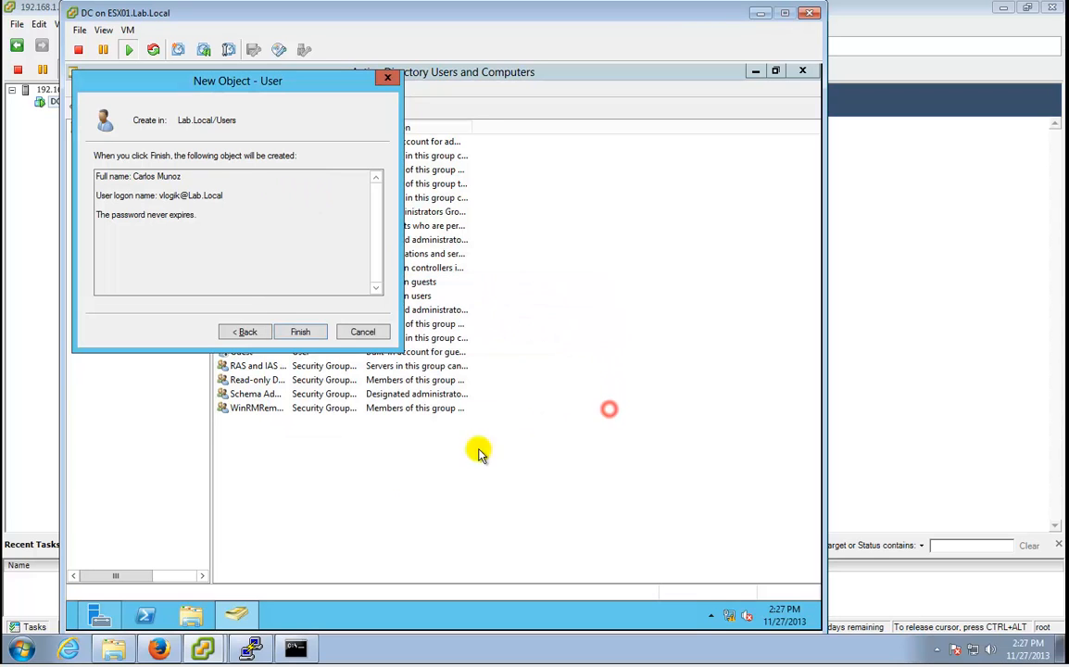
click(358, 330)
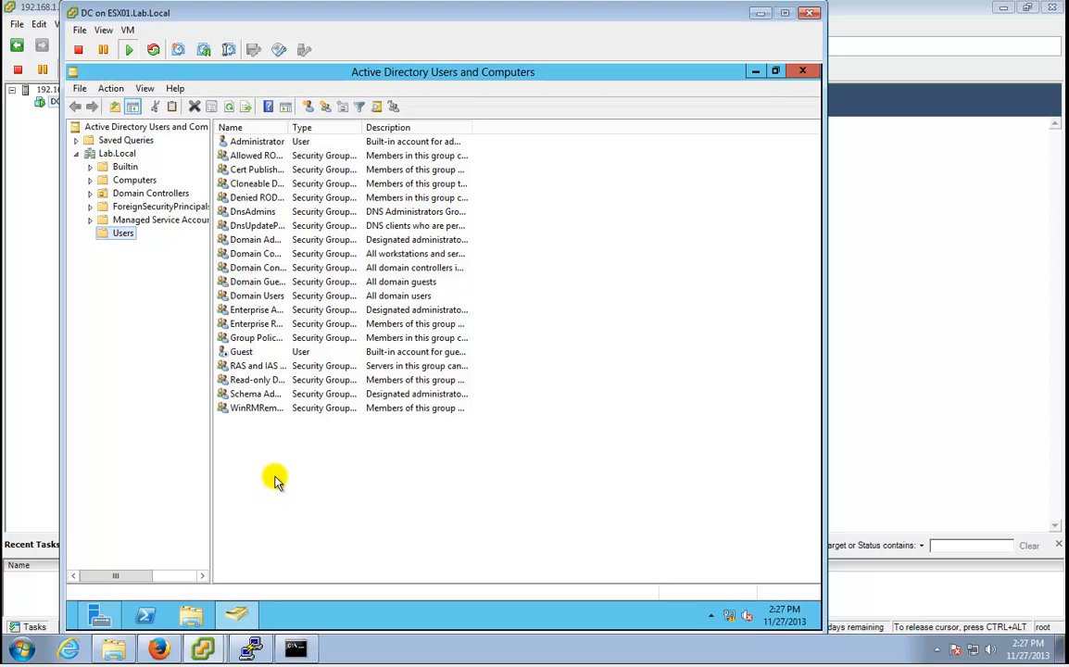
Run gpupdate /force in a Command Prompt launched from Search.
key(super+c)
click(789, 271)
text(cmd)
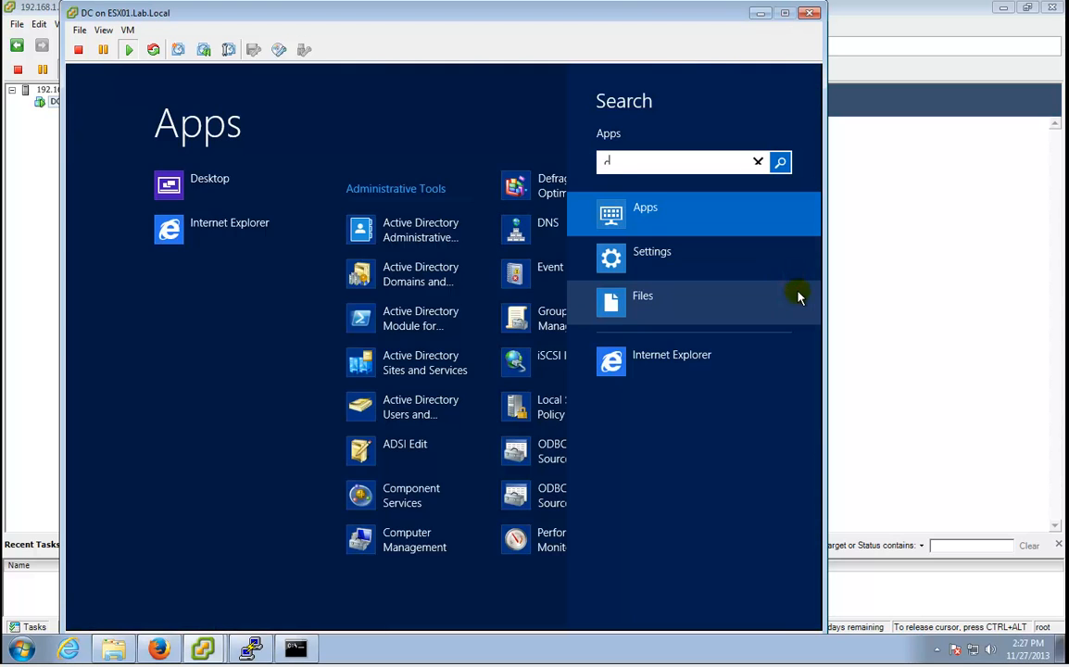
key(Return)
text(repadmin /syc)
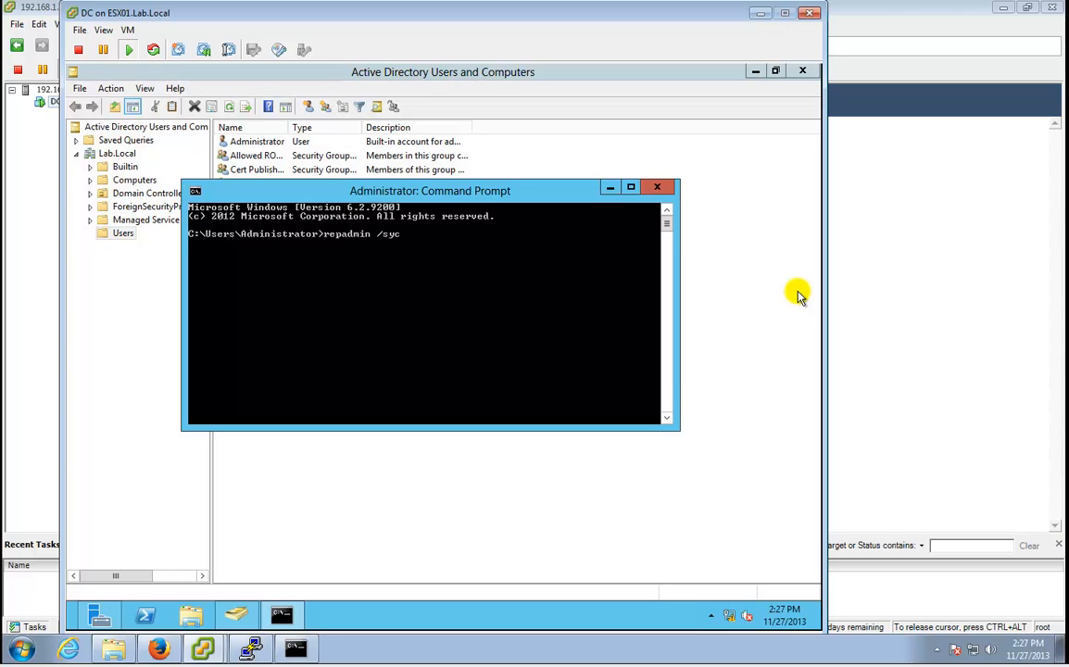
key(BackSpace)
key(BackSpace)
key(BackSpace)
text(update /force)
key(Return)
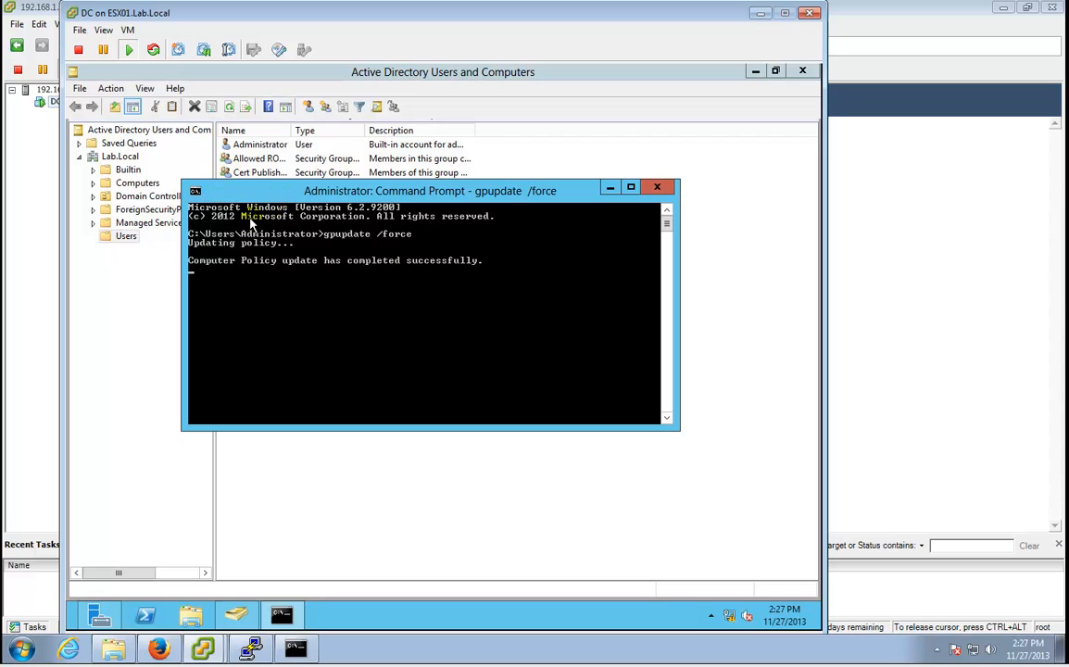
Start a new user in Users, filling in the first name, last name and logon name.
right_click(125, 239)
mouse_move(151, 279)
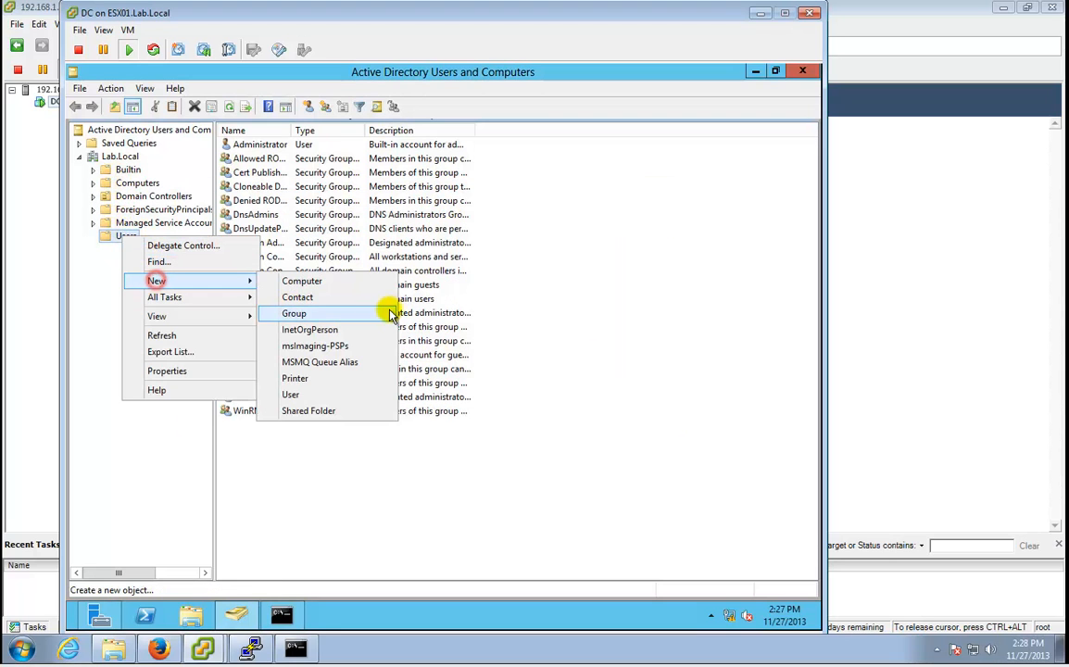
click(335, 395)
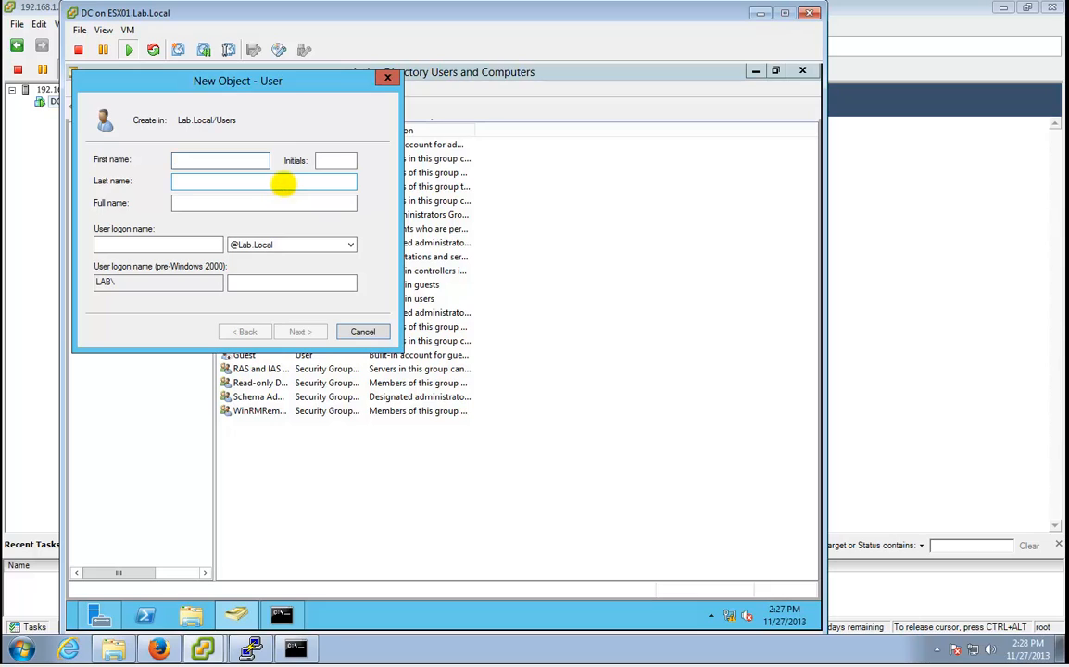
click(283, 184)
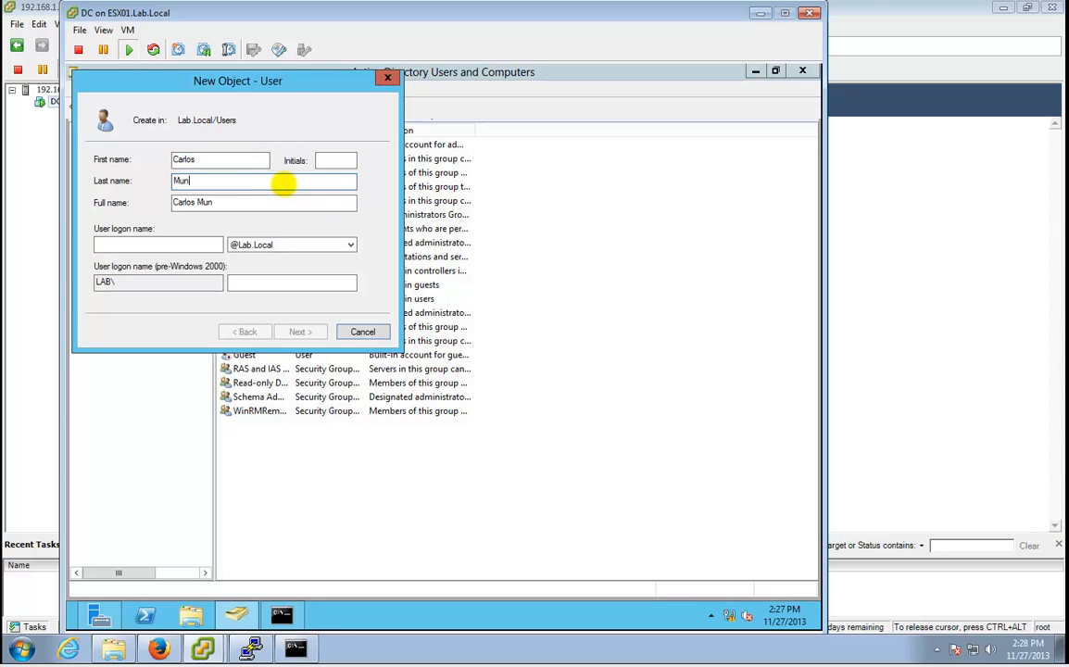
key(Tab)
key(Tab)
text(vl)
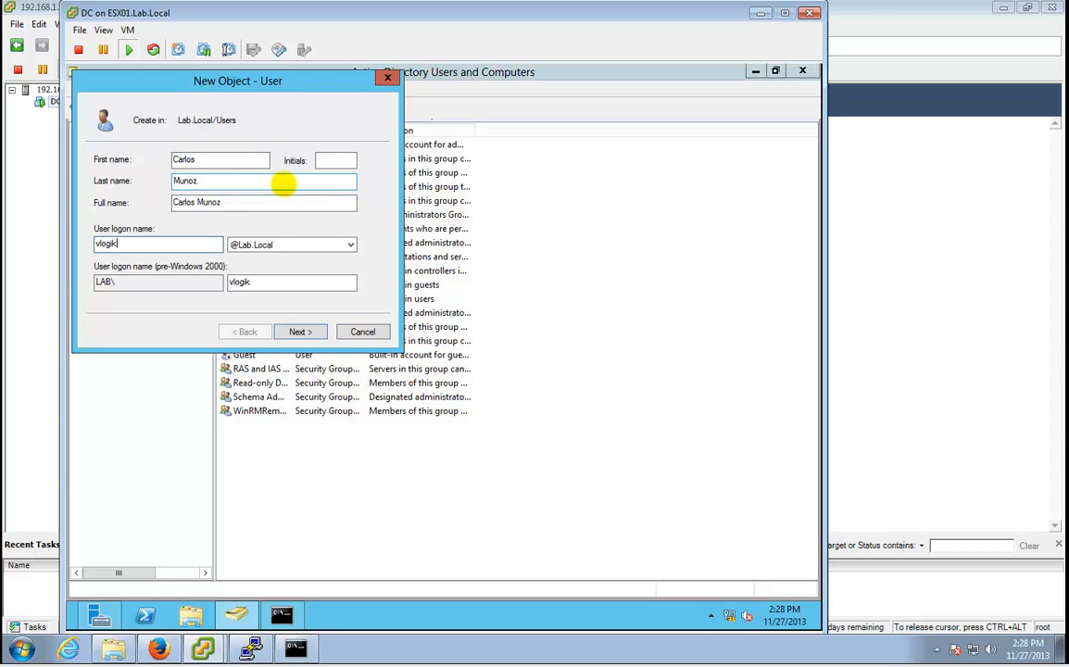
key(Return)
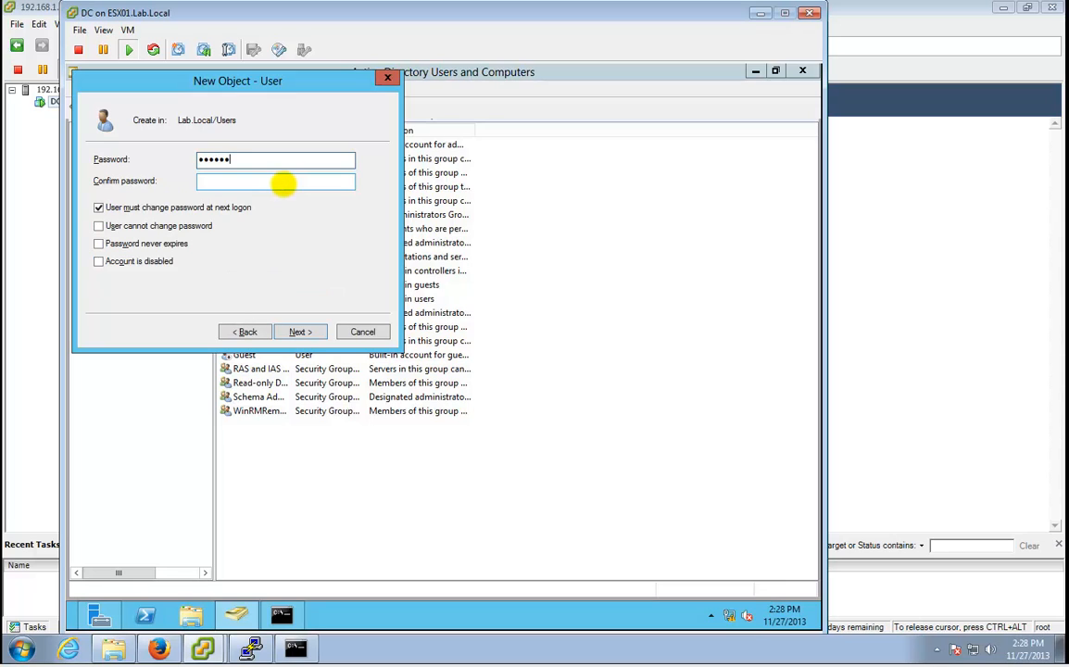
Set and confirm the password, untick must-change, tick Password never expires, and finish.
key(Tab)
text(P)
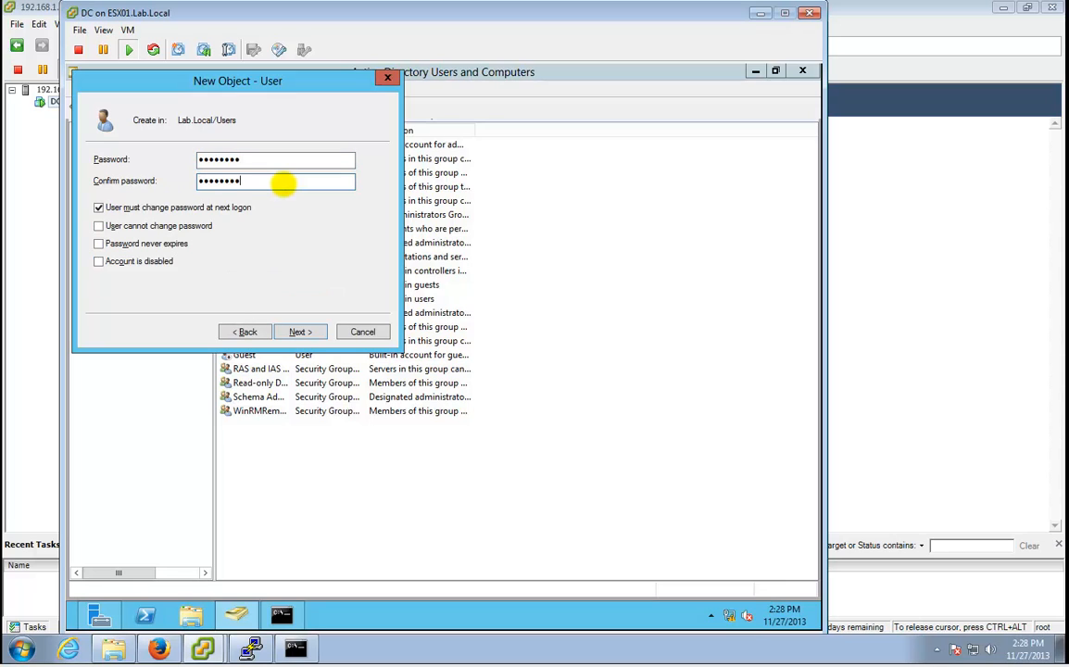
key(Tab)
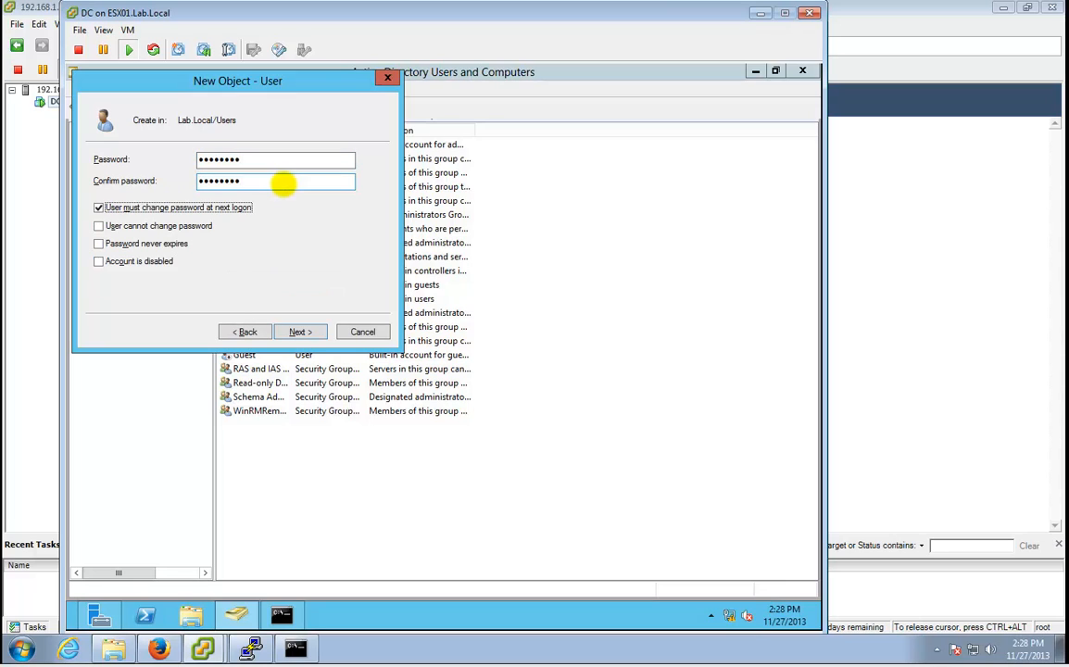
click(328, 165)
drag(297, 164, 186, 152)
text(••••••)
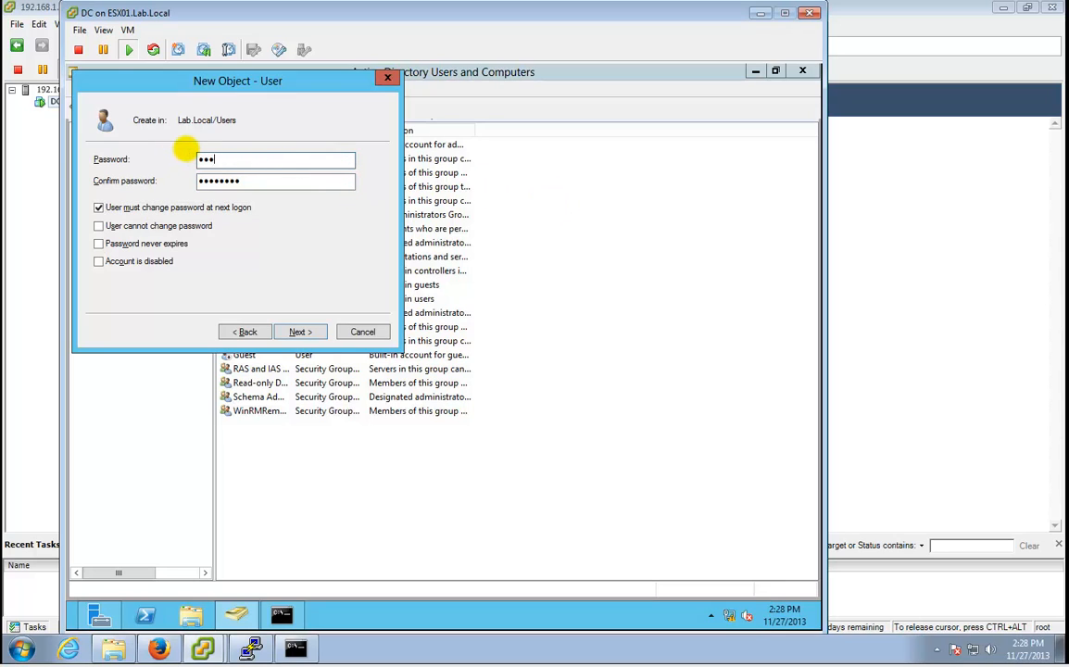
text(P@ss•)
key(Tab)
text(•)
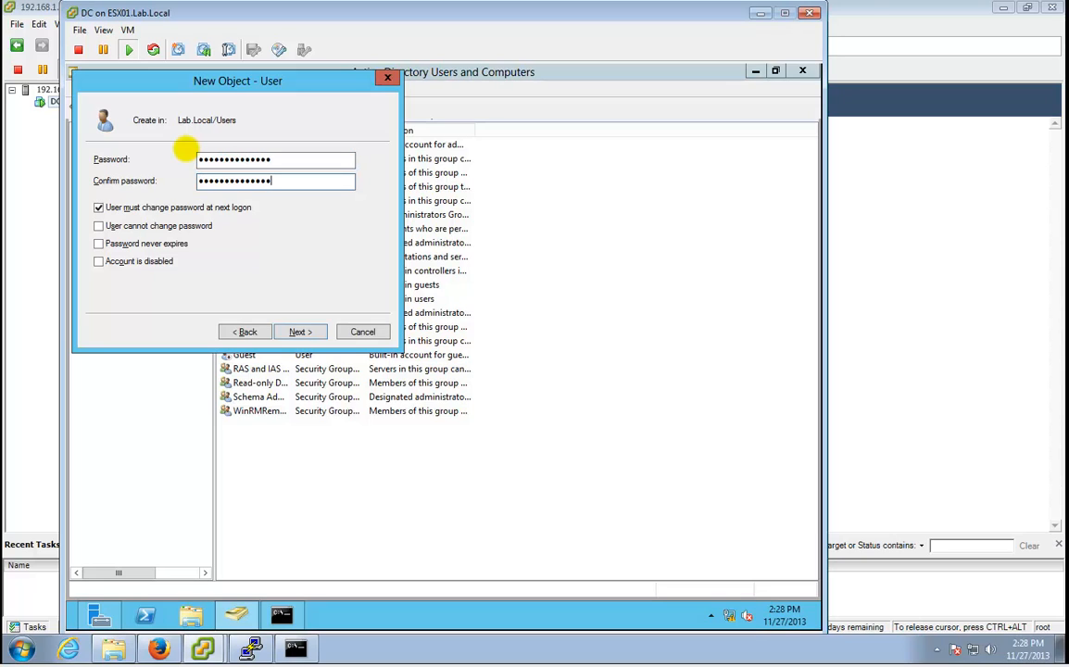
click(226, 209)
click(185, 245)
click(302, 344)
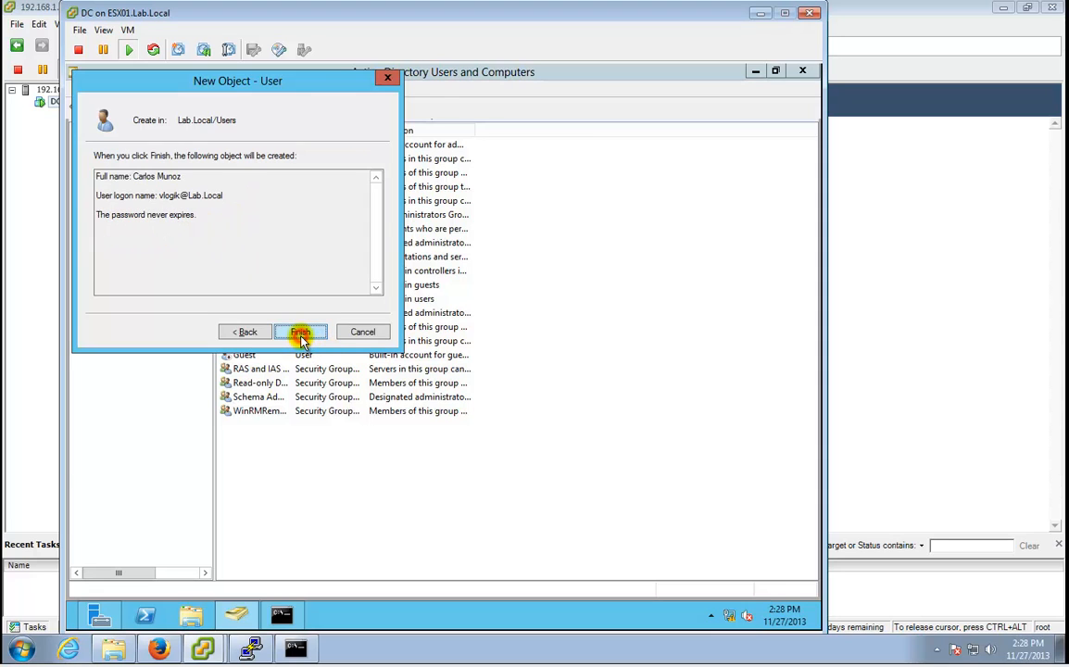
click(300, 331)
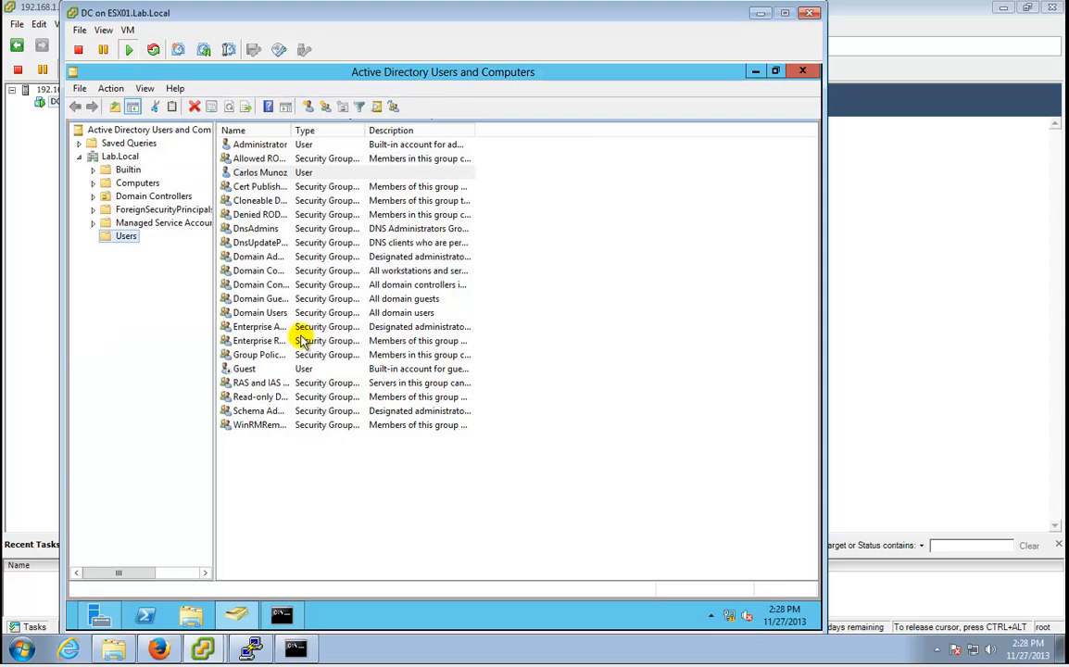
Add the new user to the Domain Admins and Administrators groups from its Member Of tab.
double_click(258, 174)
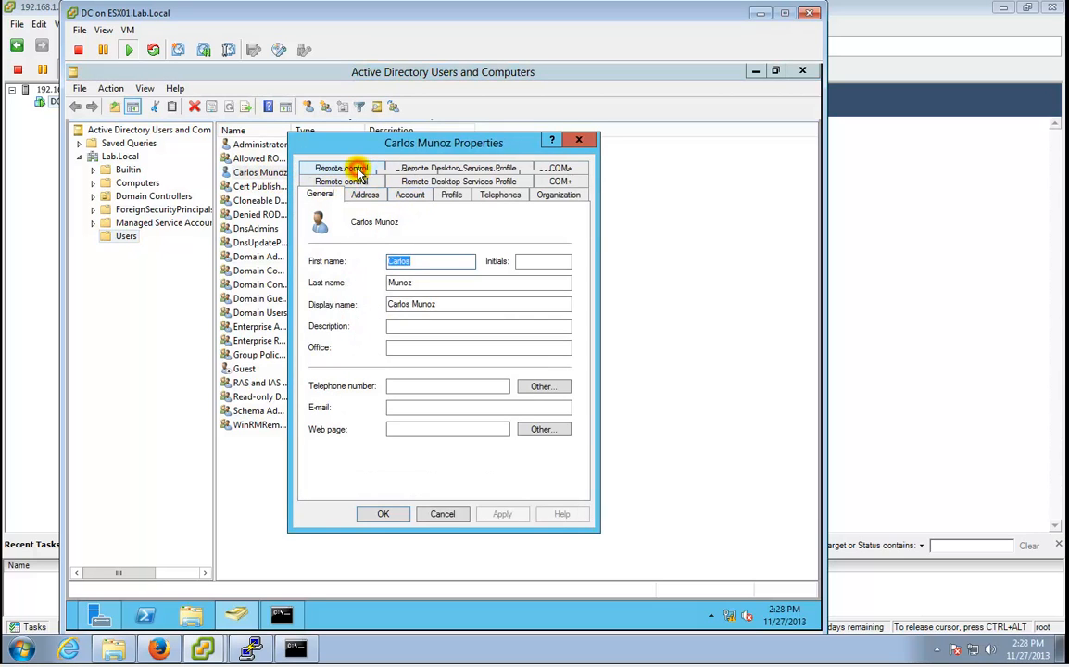
click(349, 168)
click(333, 371)
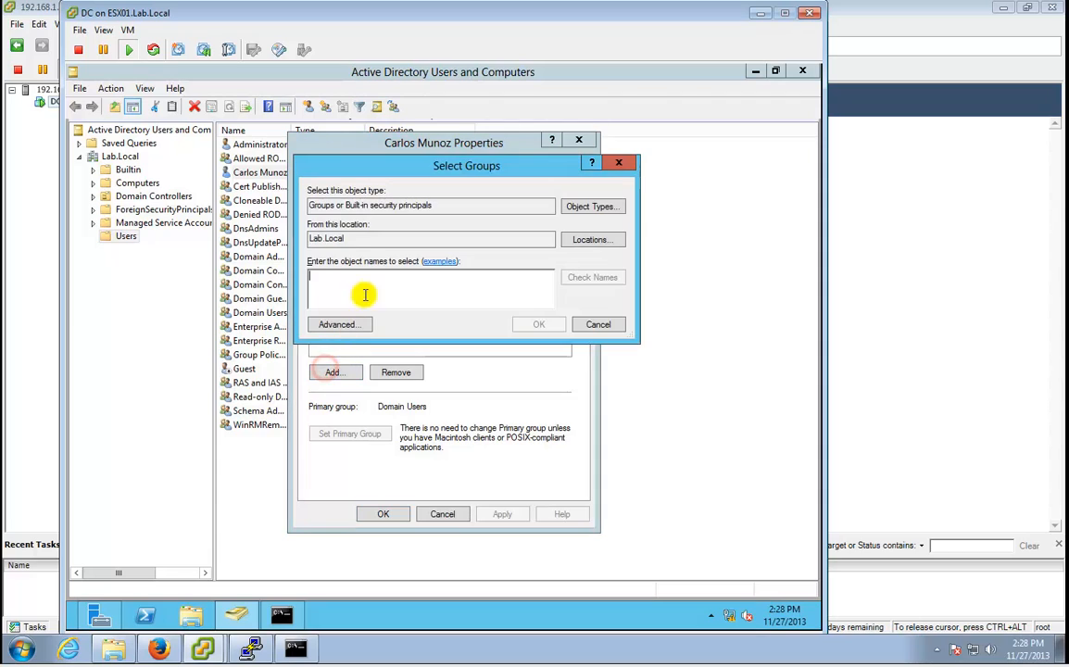
text(admin)
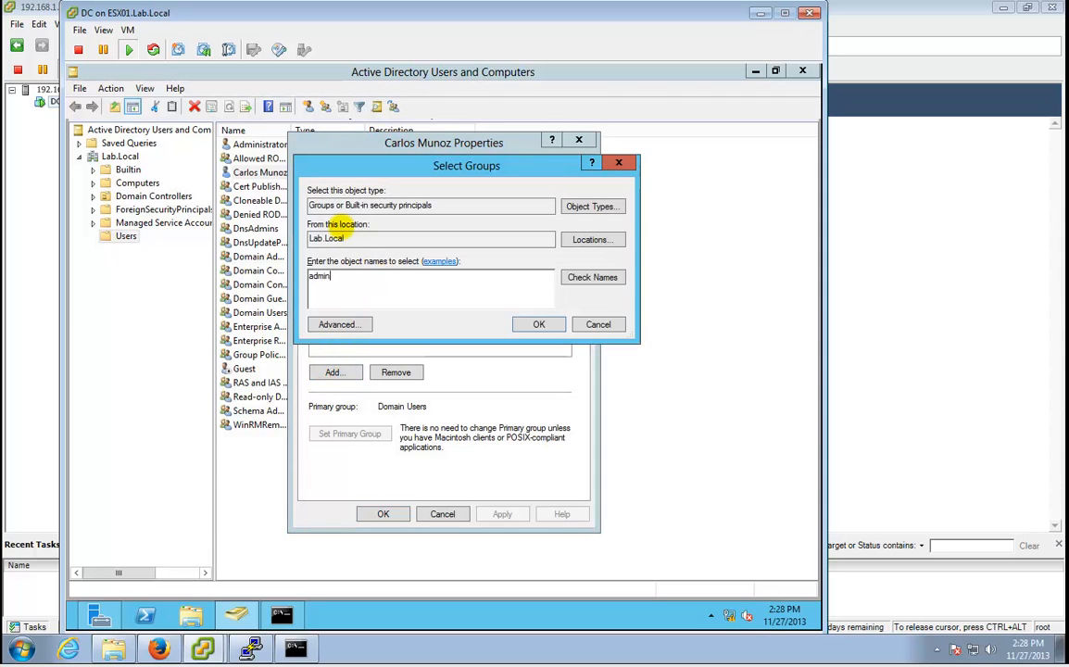
text(i)
key(BackSpace)
key(BackSpace)
key(BackSpace)
key(BackSpace)
text(domain admins)
key(Return)
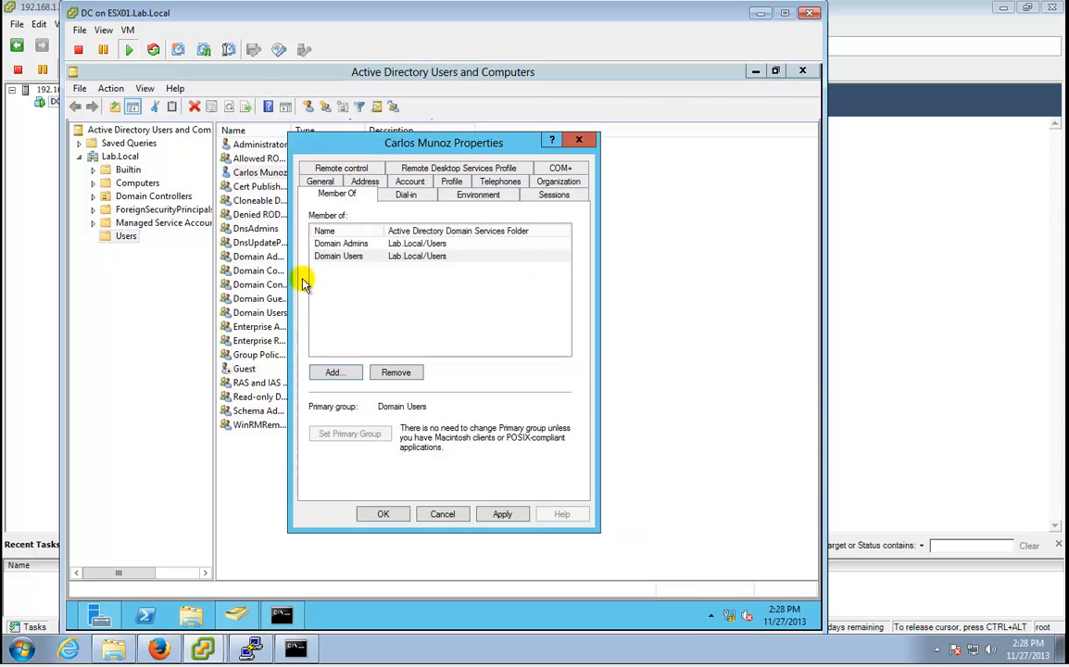
click(335, 370)
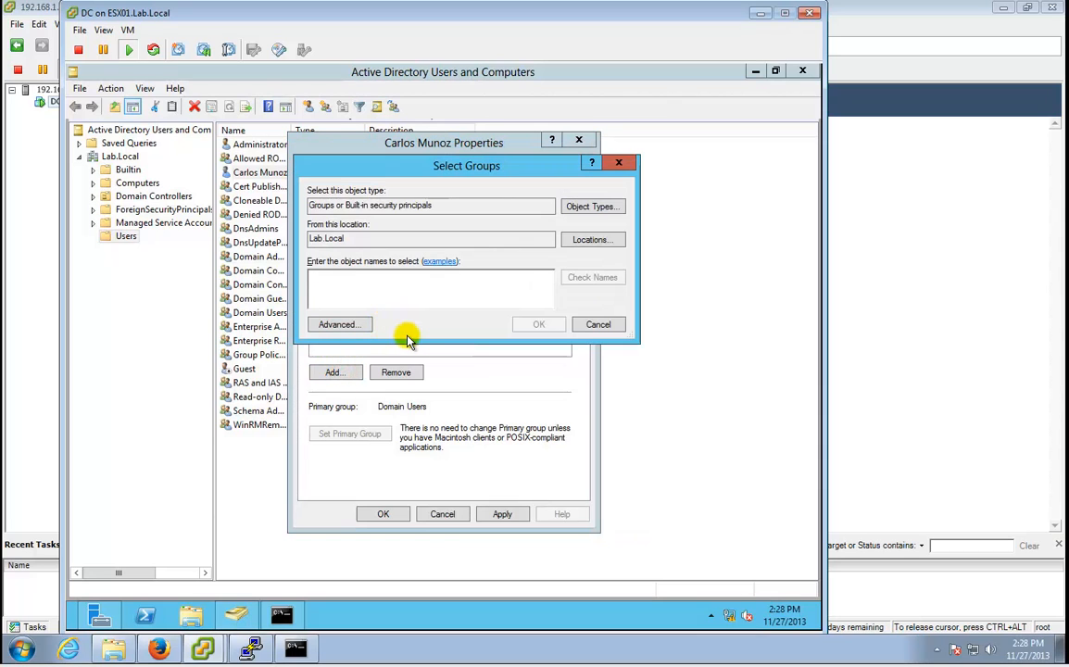
text(administrato)
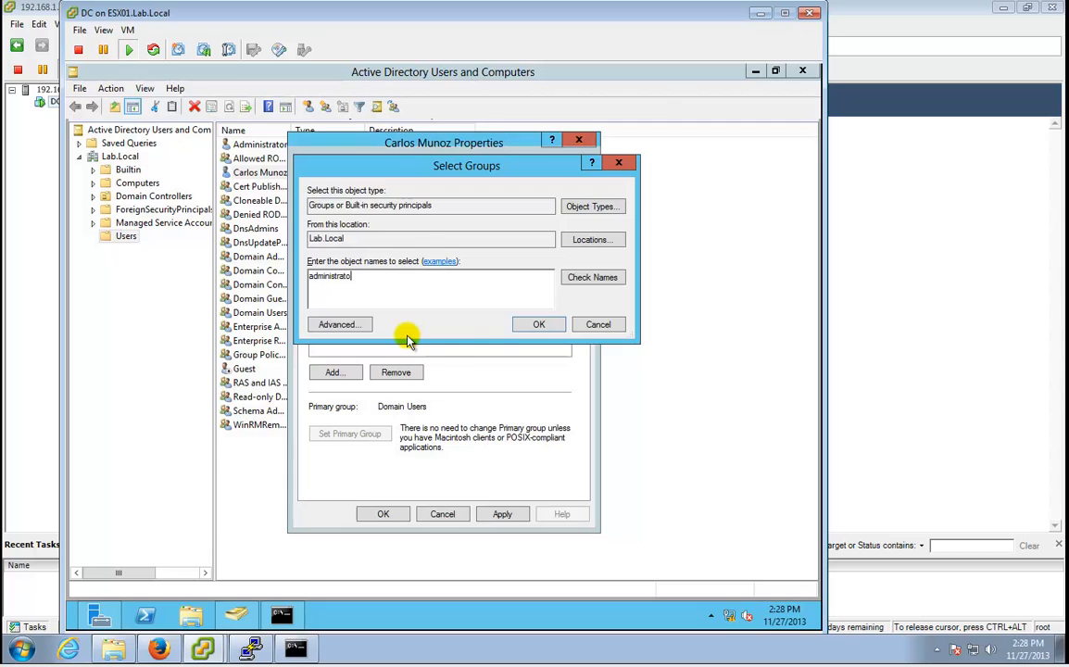
key(Return)
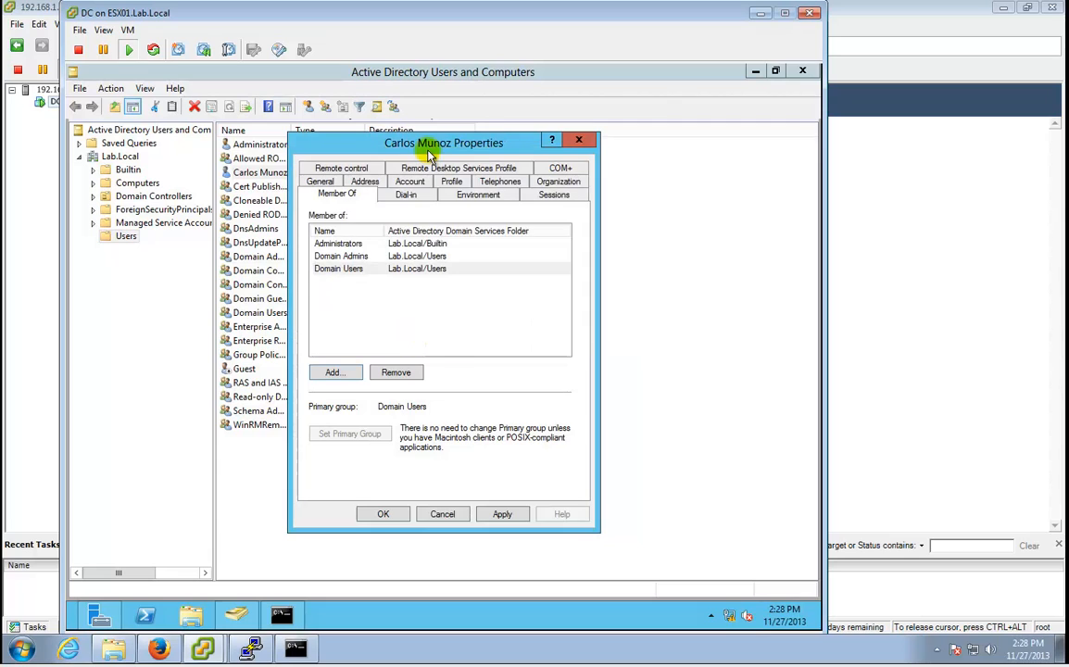
Add Enterprise Admins, save the memberships, and close Active Directory Users and Computers.
click(360, 375)
text(enter)
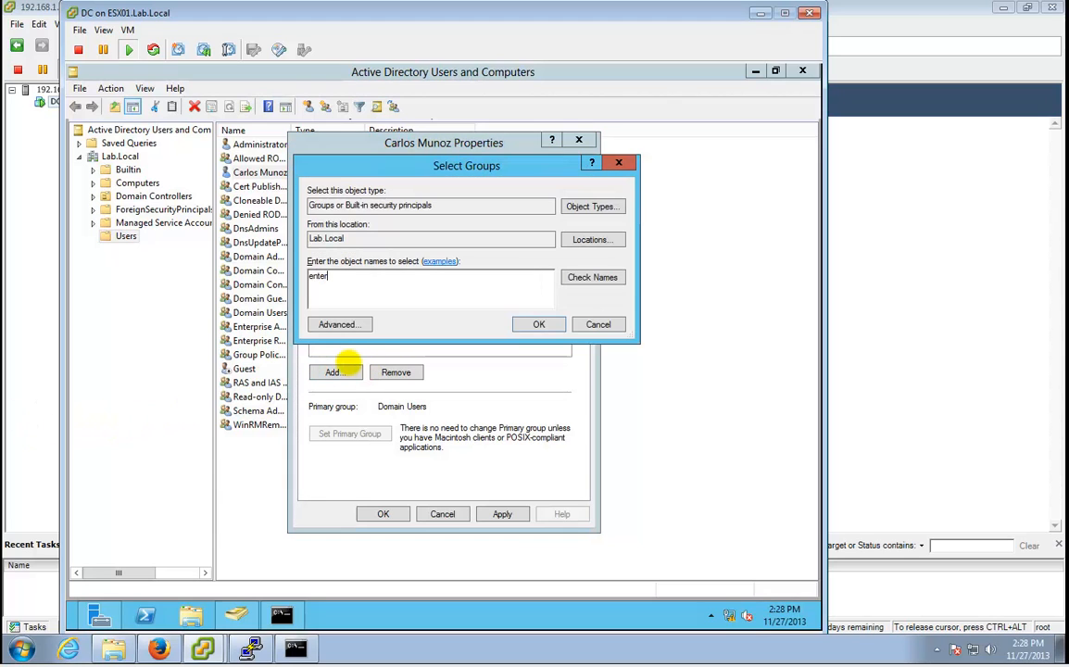
text(pro)
key(Return)
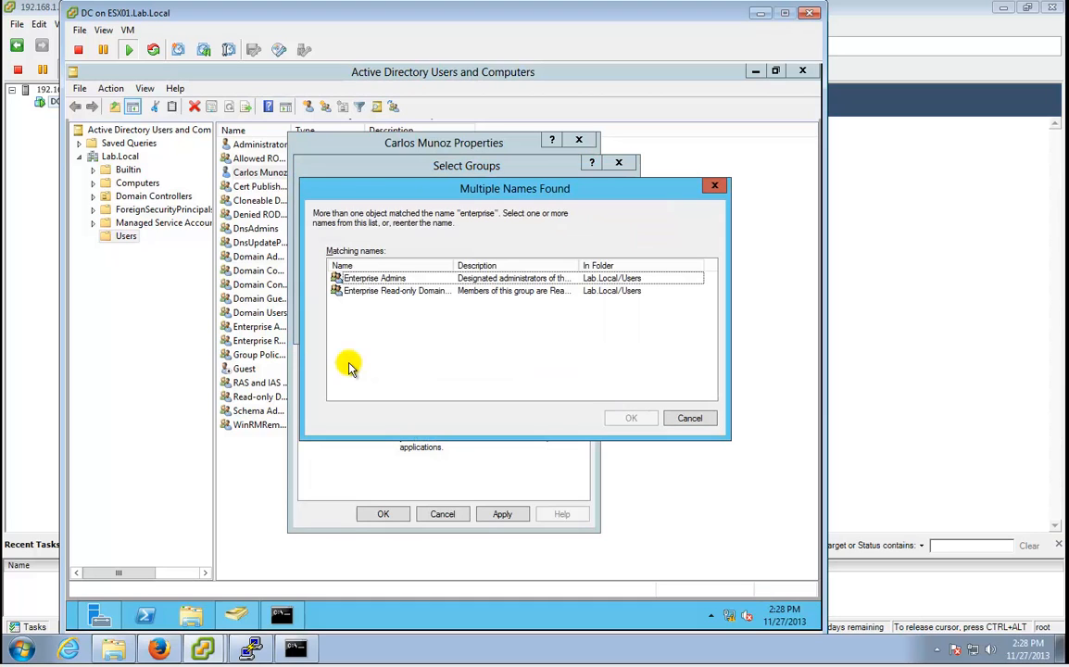
double_click(410, 280)
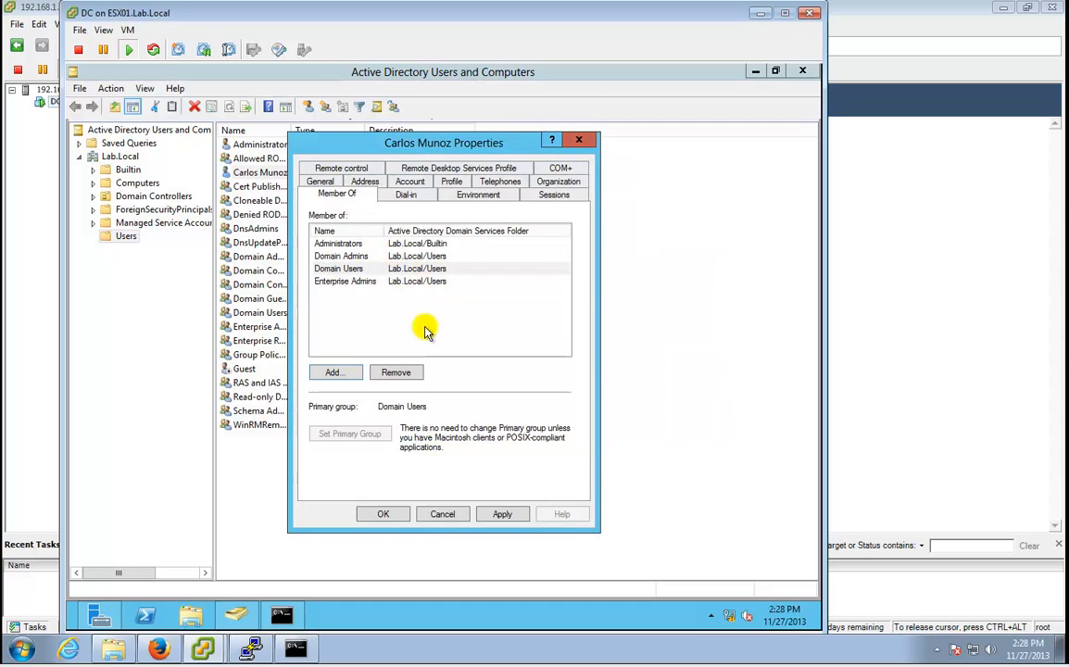
click(385, 515)
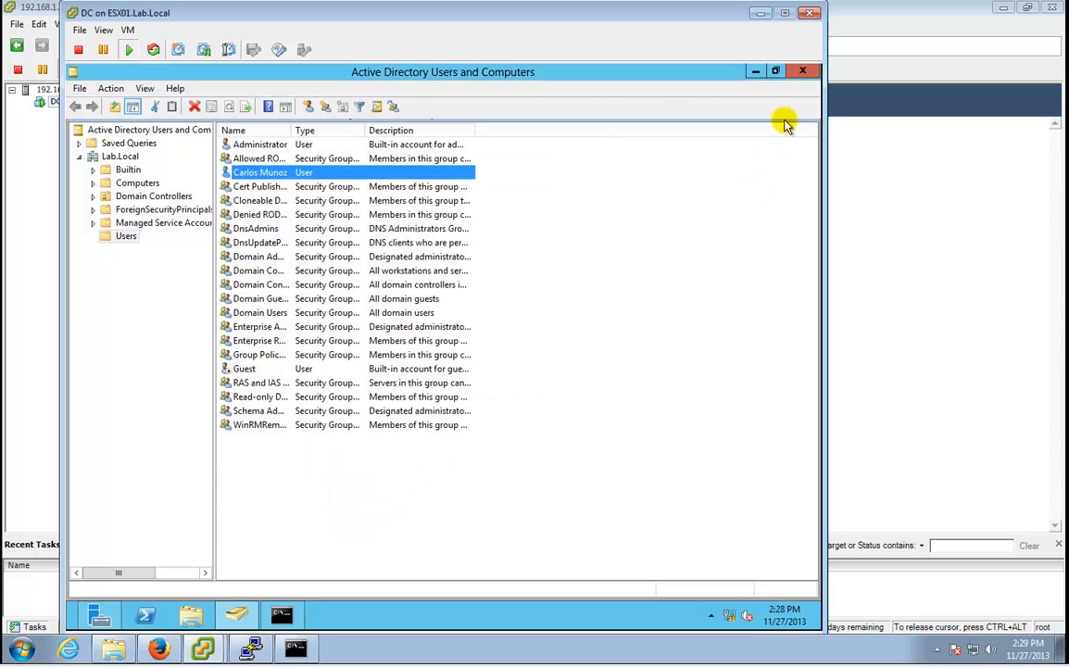
click(808, 74)
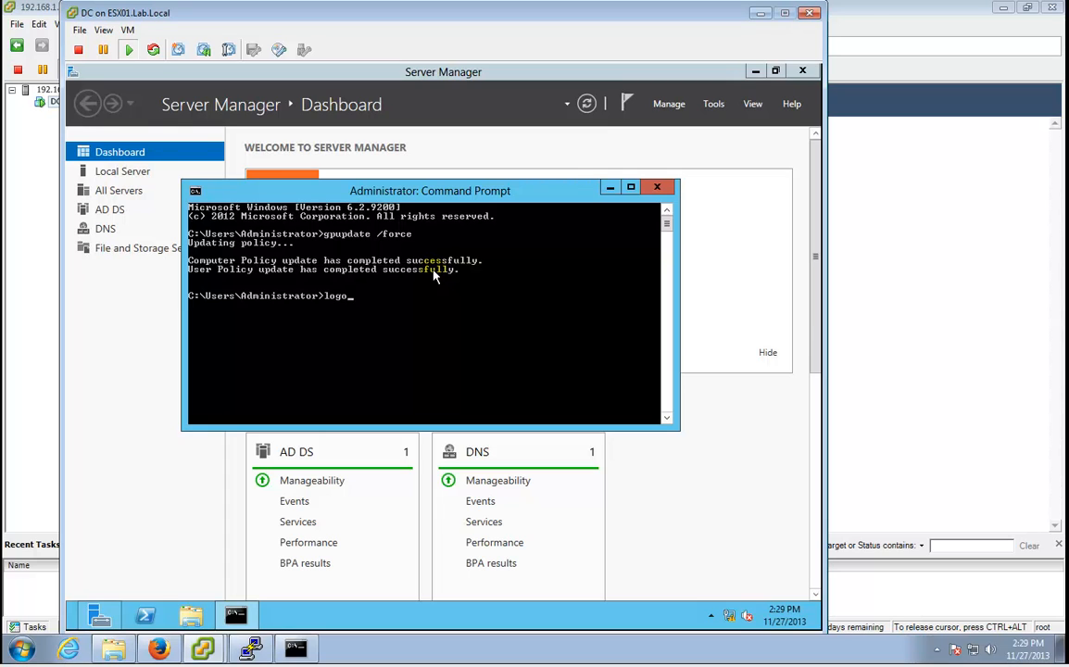
Log off the administrator, send Ctrl+Alt+Del, and sign in as the new user via Other user.
key(Return)
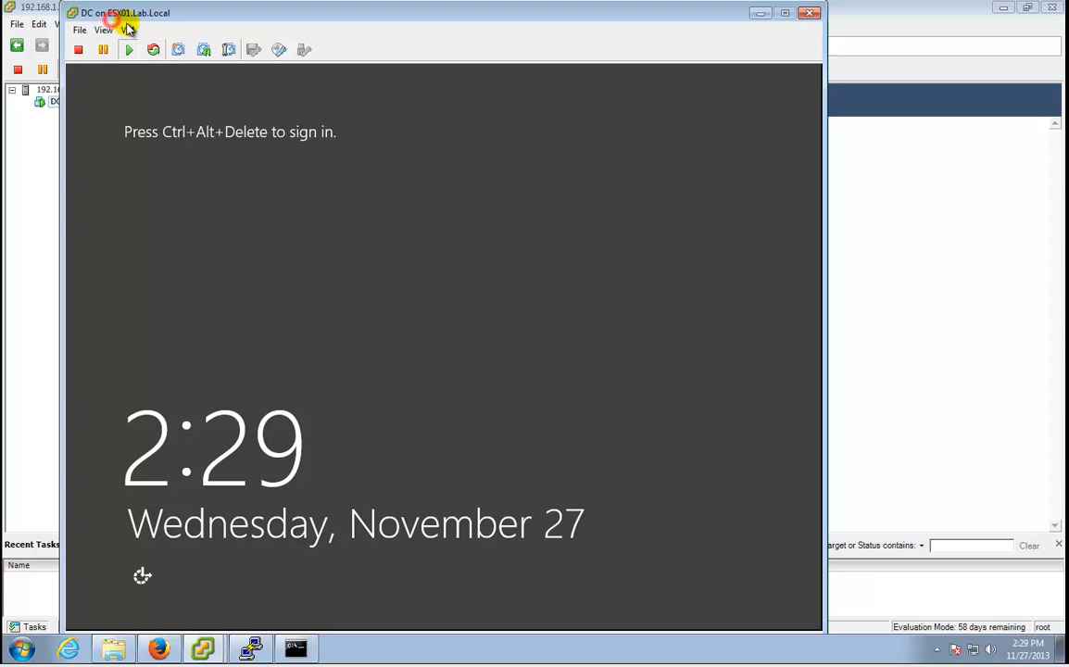
click(128, 30)
mouse_move(298, 63)
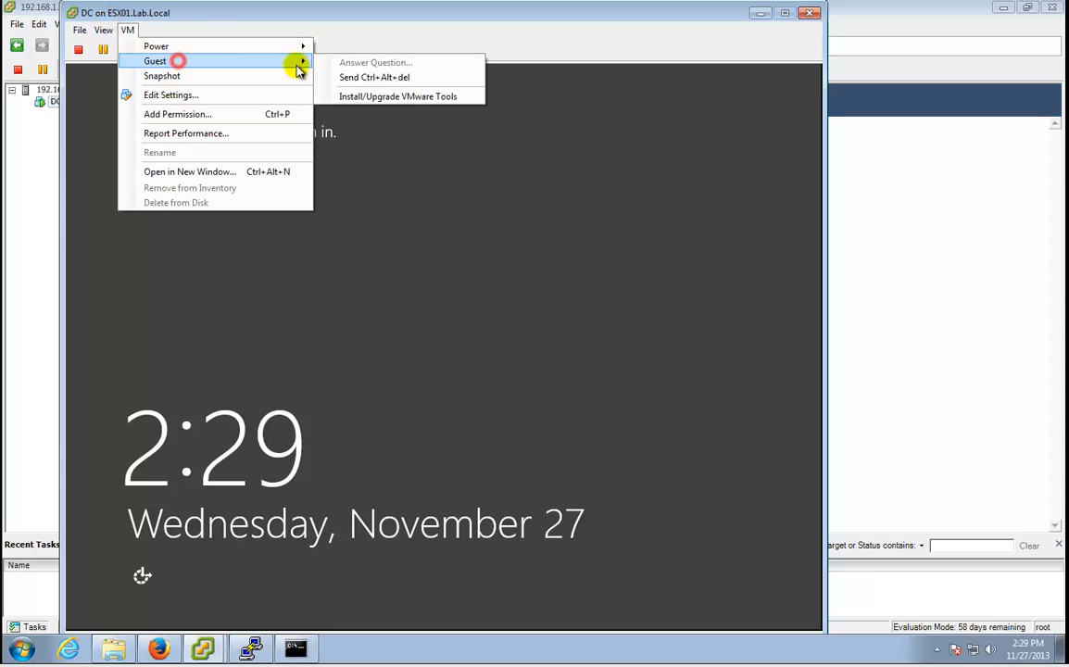
click(363, 75)
click(470, 274)
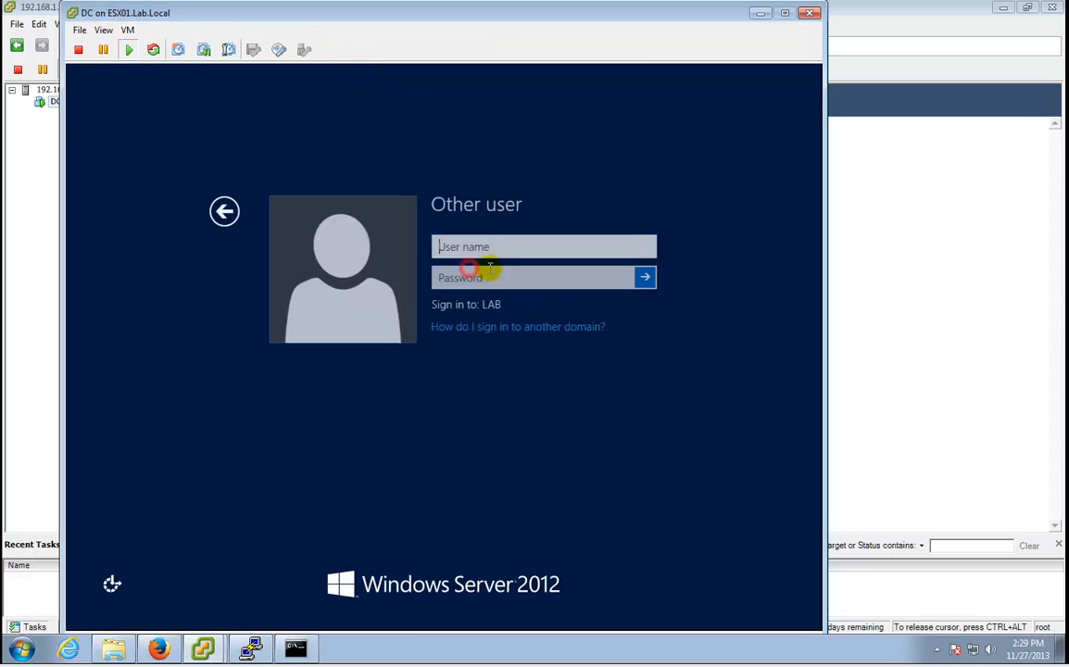
text(vlogik)
key(Tab)
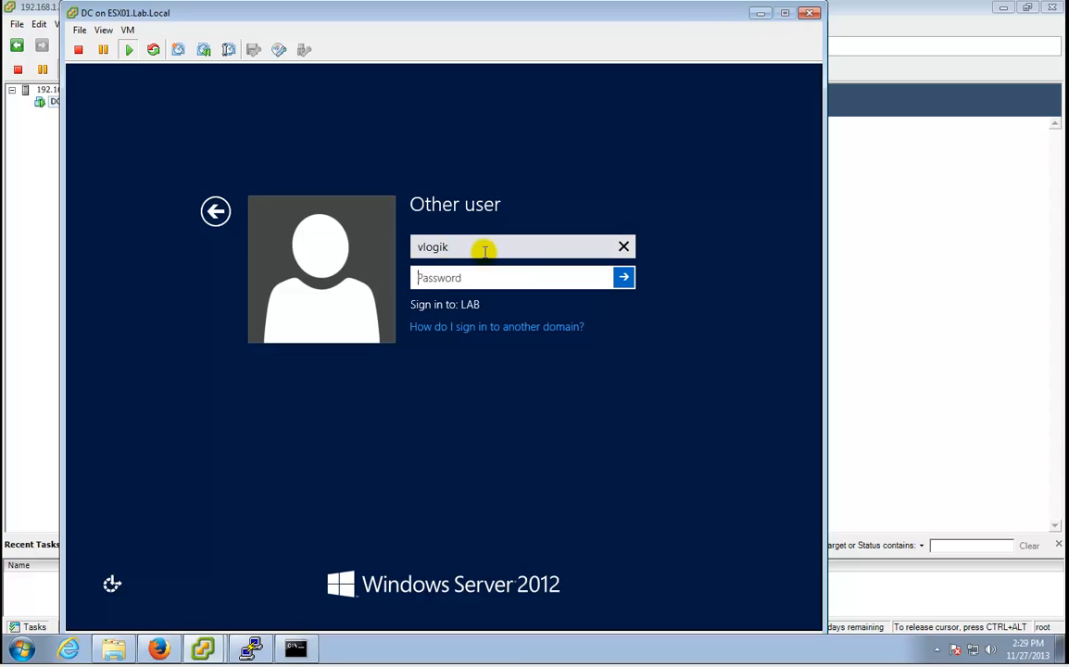
text(••••••••••)
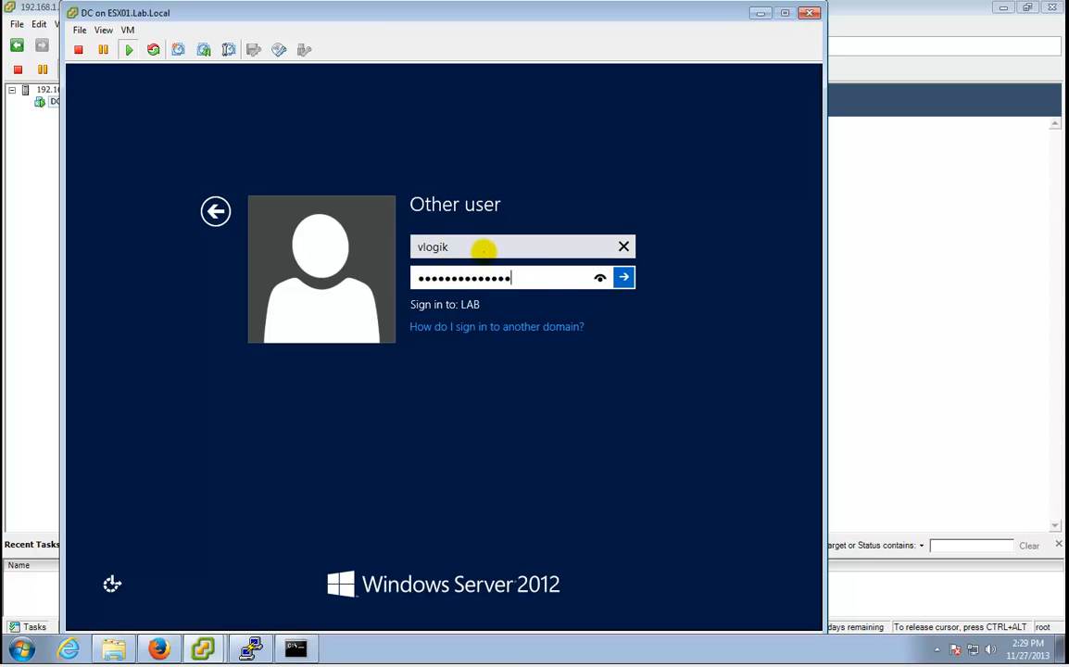
key(Return)
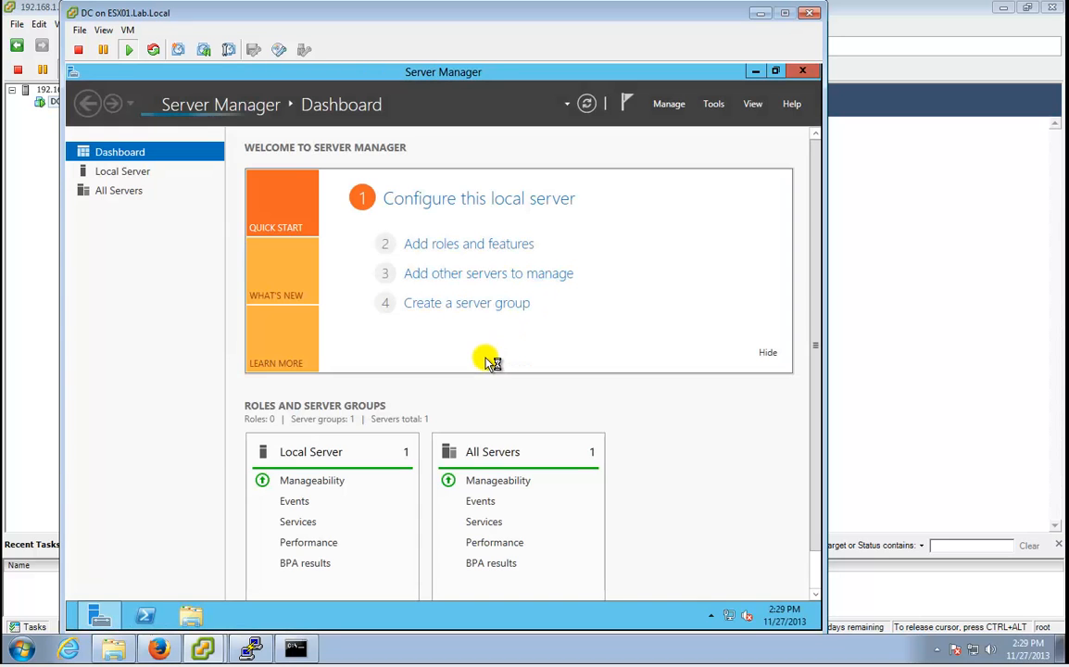
Allow Remote Desktop connections without Network Level Authentication from Local Server, then minimize Server Manager.
click(137, 175)
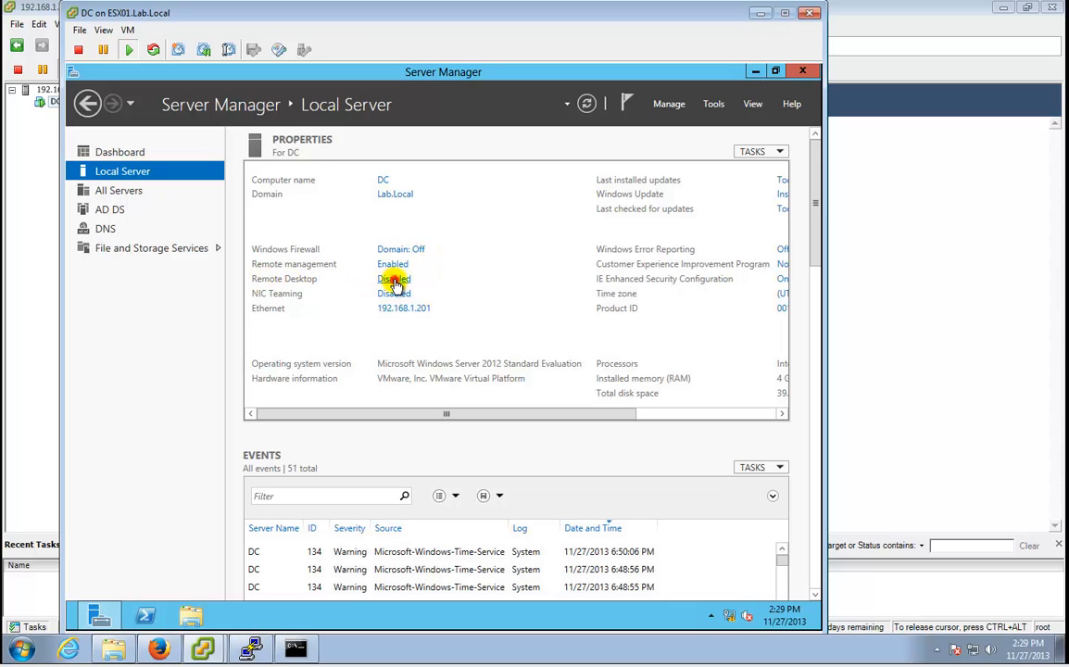
click(394, 281)
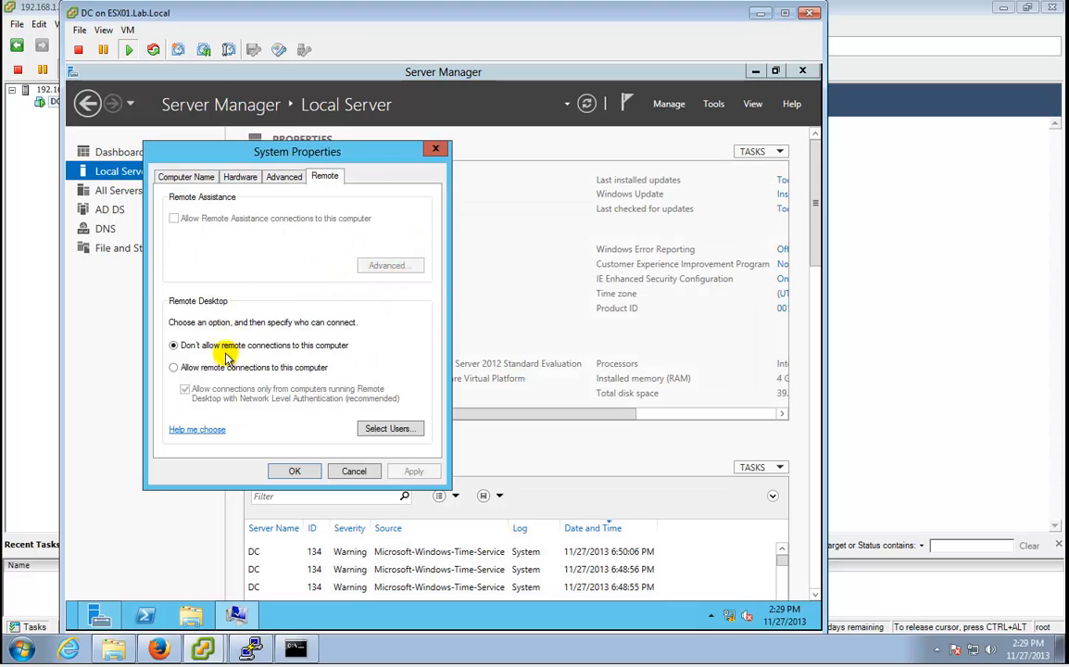
click(223, 367)
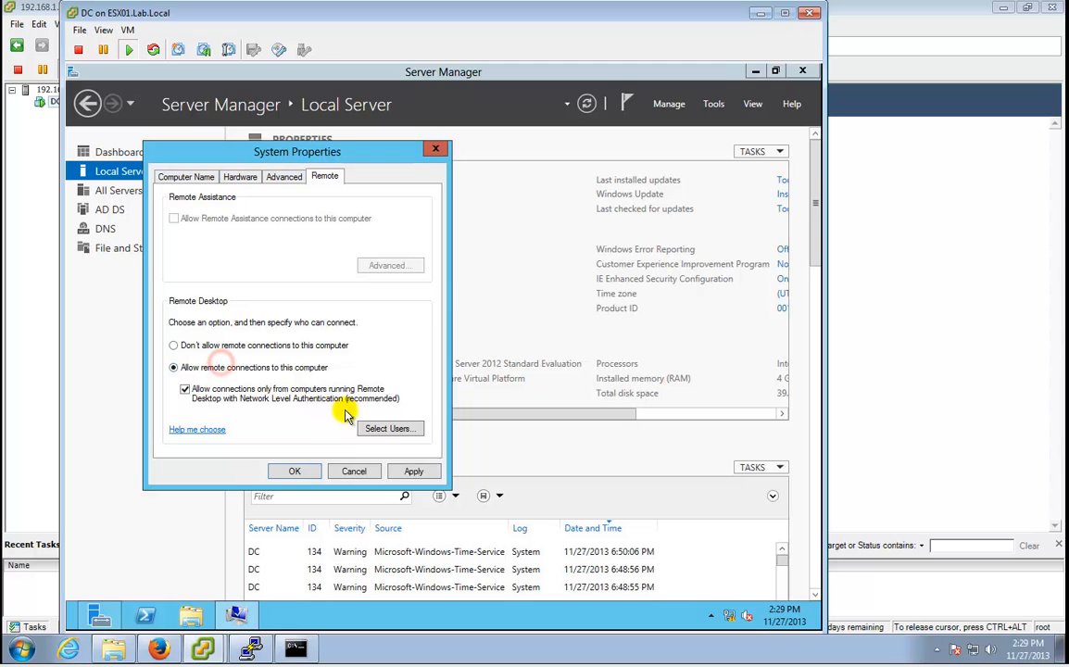
click(273, 394)
click(413, 471)
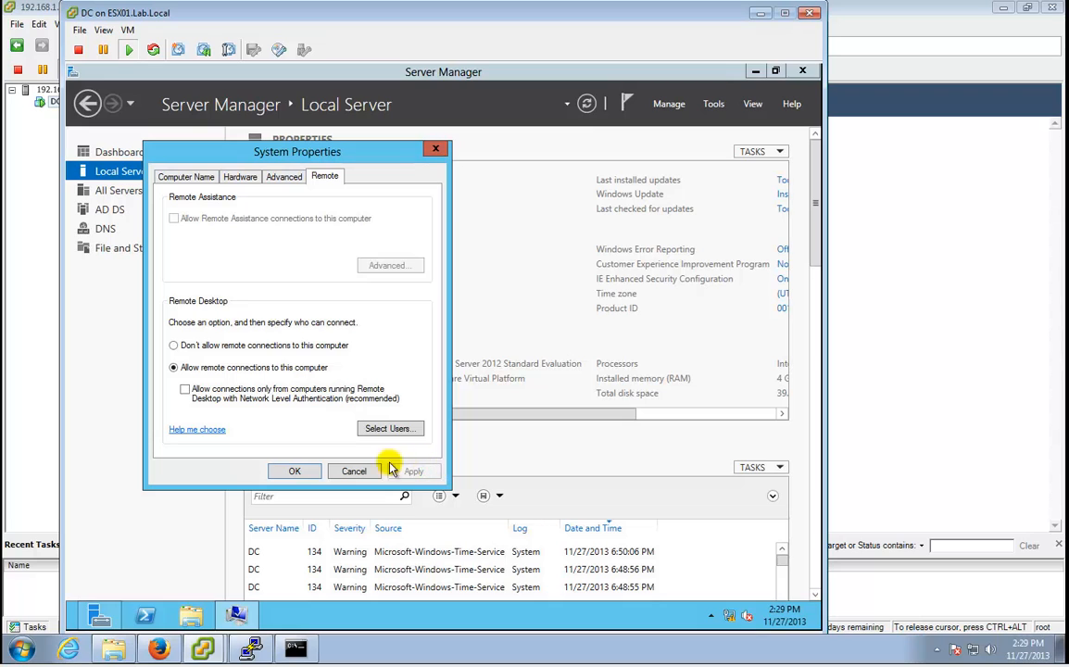
click(293, 471)
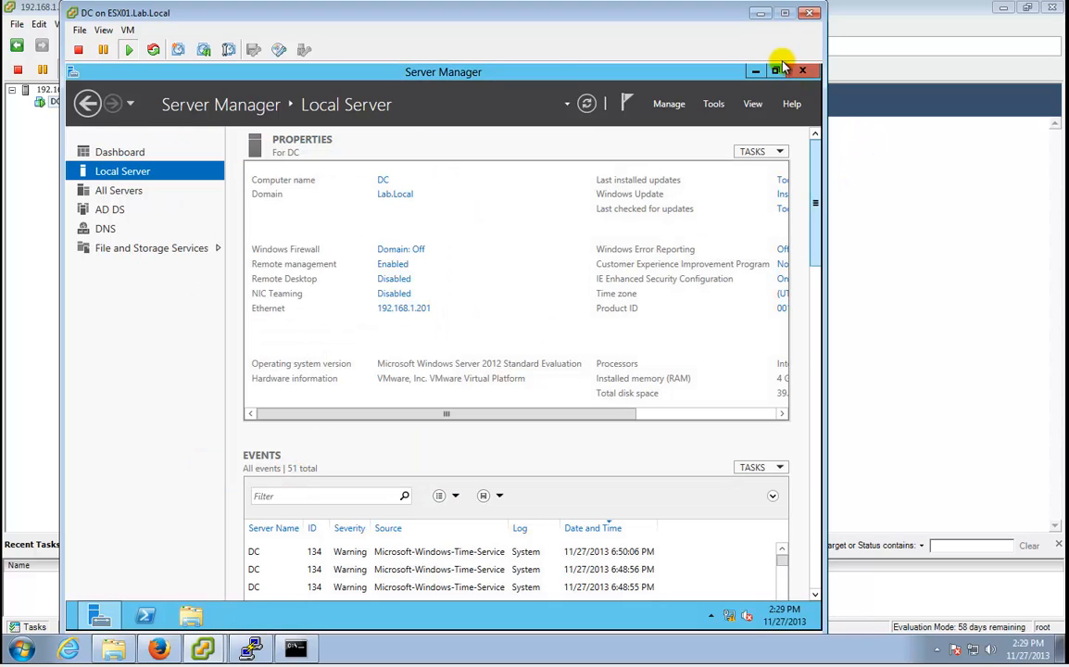
click(756, 72)
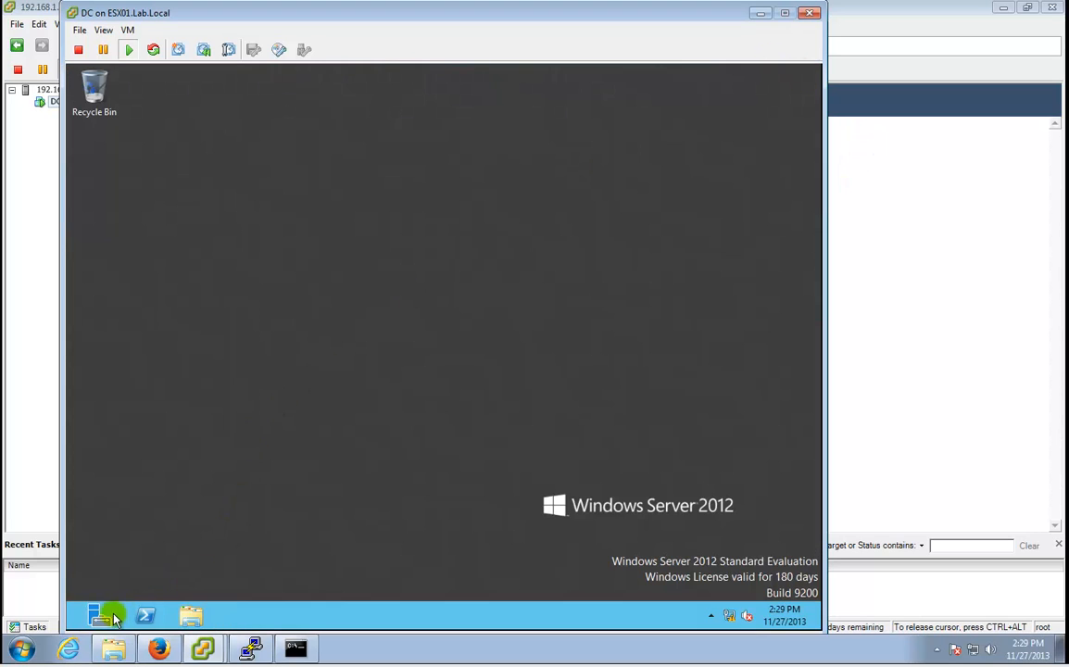
Launch Remote Desktop Connection from the Start menu and connect to dc.lab.local.
mouse_move(26, 647)
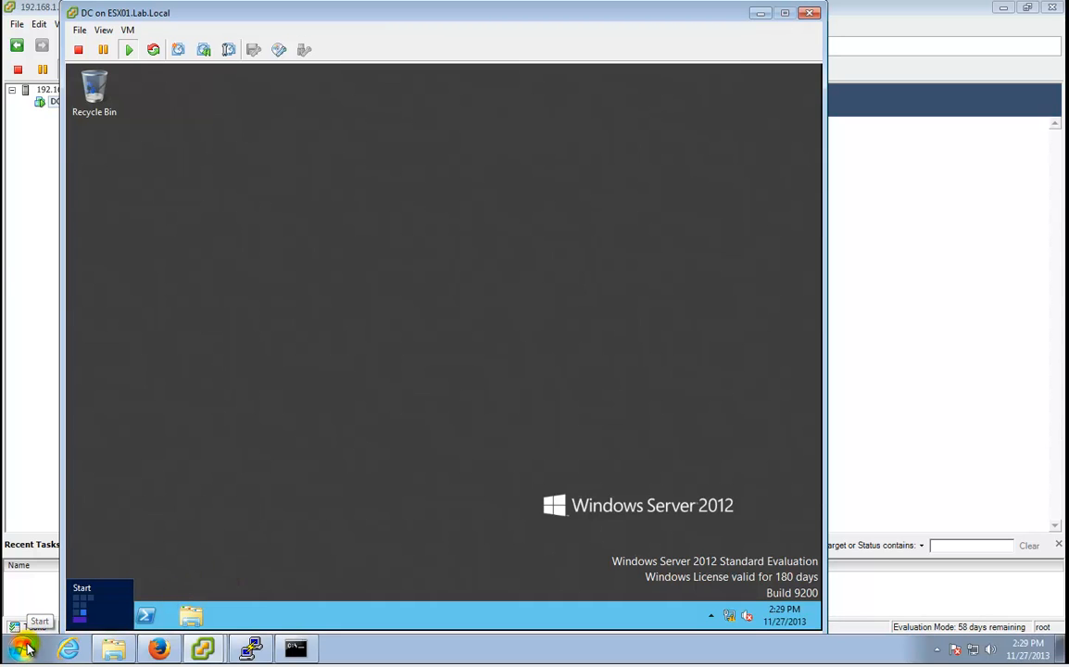
click(25, 646)
click(577, 364)
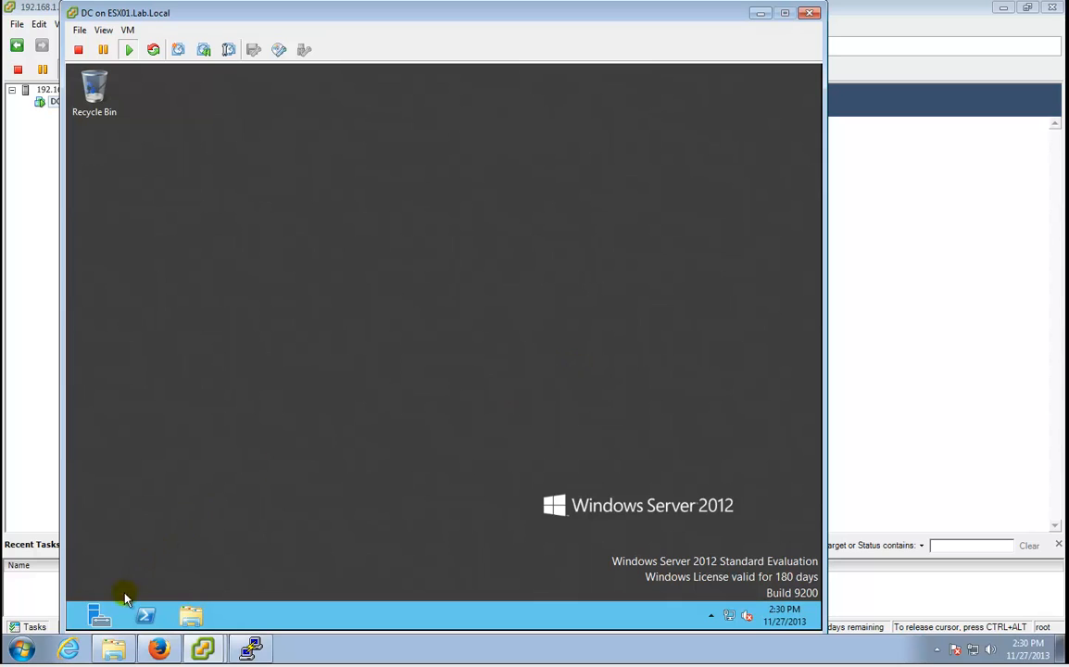
mouse_move(25, 651)
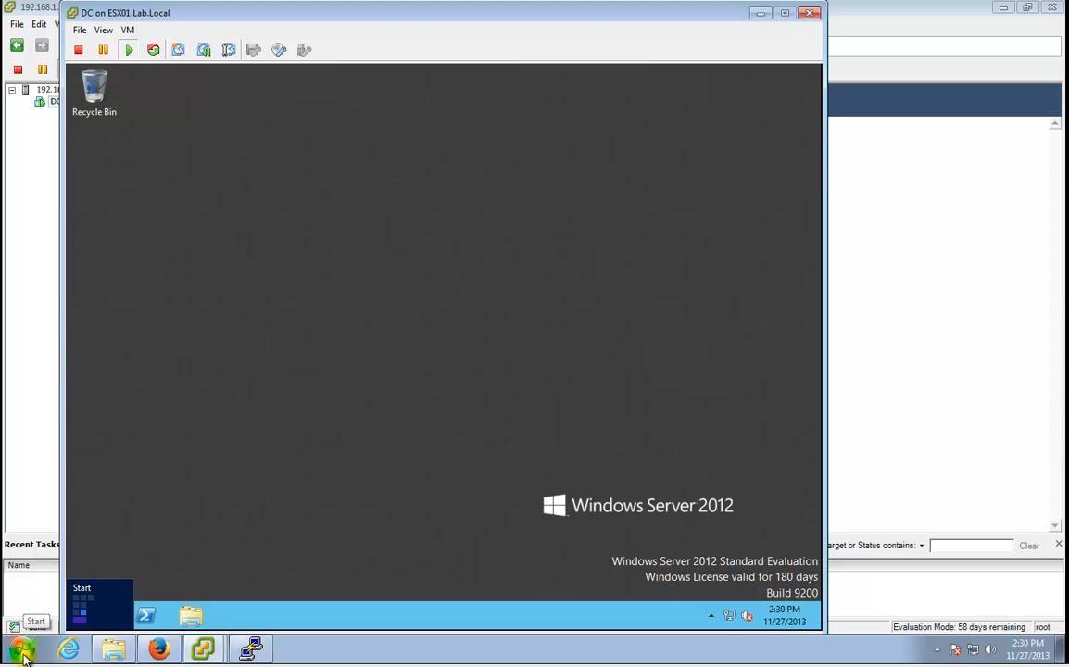
click(25, 650)
click(110, 426)
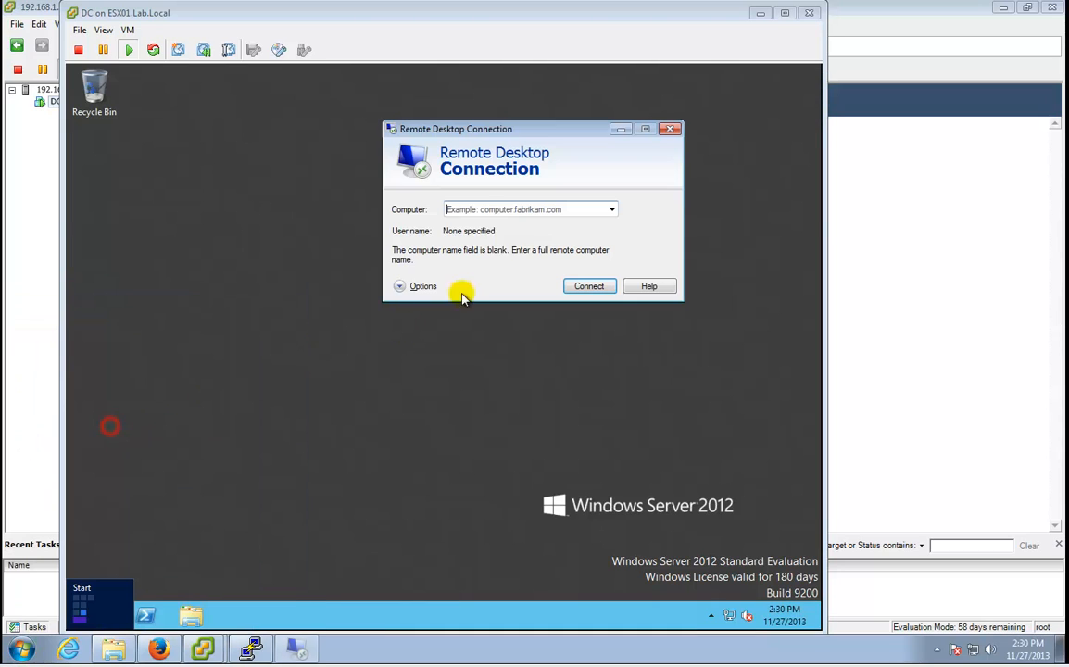
text(dc)
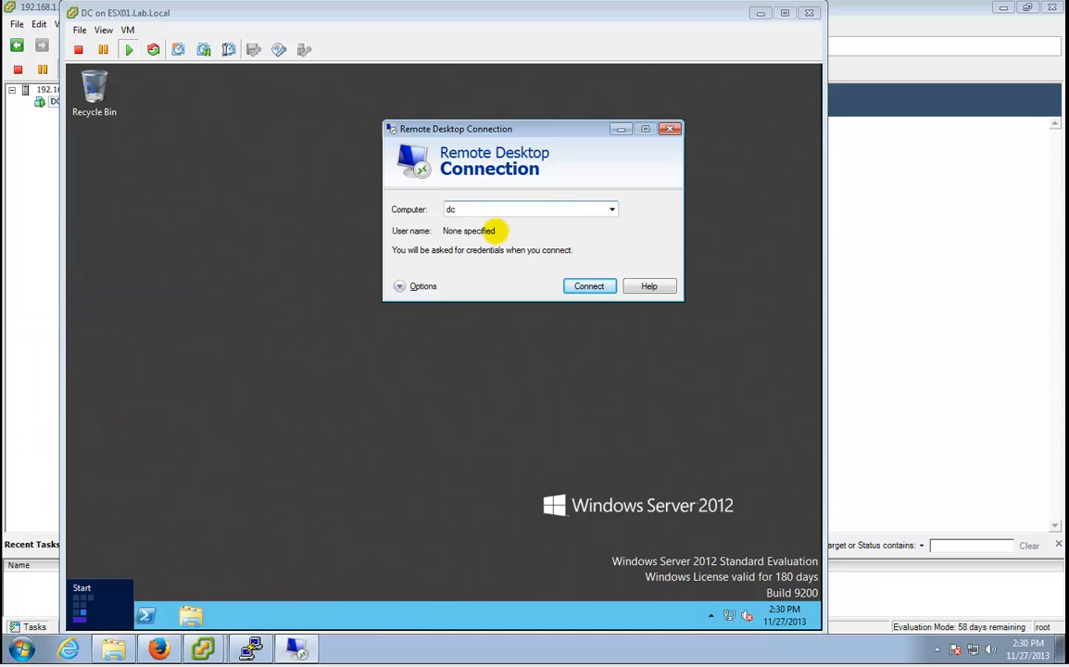
text(.lab.local)
key(Return)
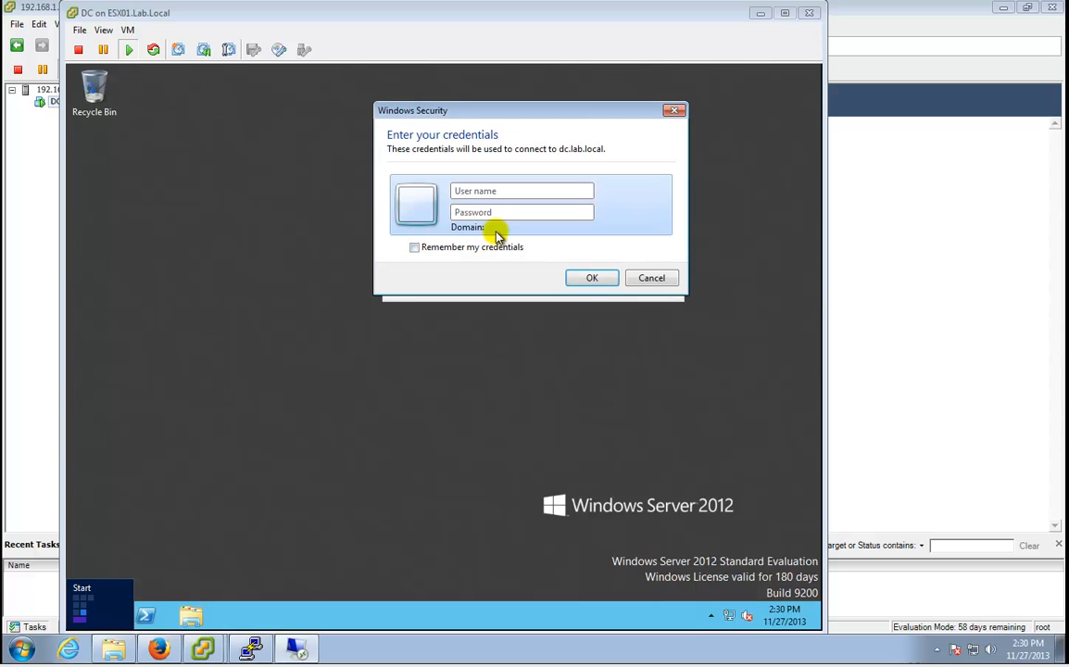
Sign in with the new user's credentials, prefixing the user name with lab\.
text(v********)
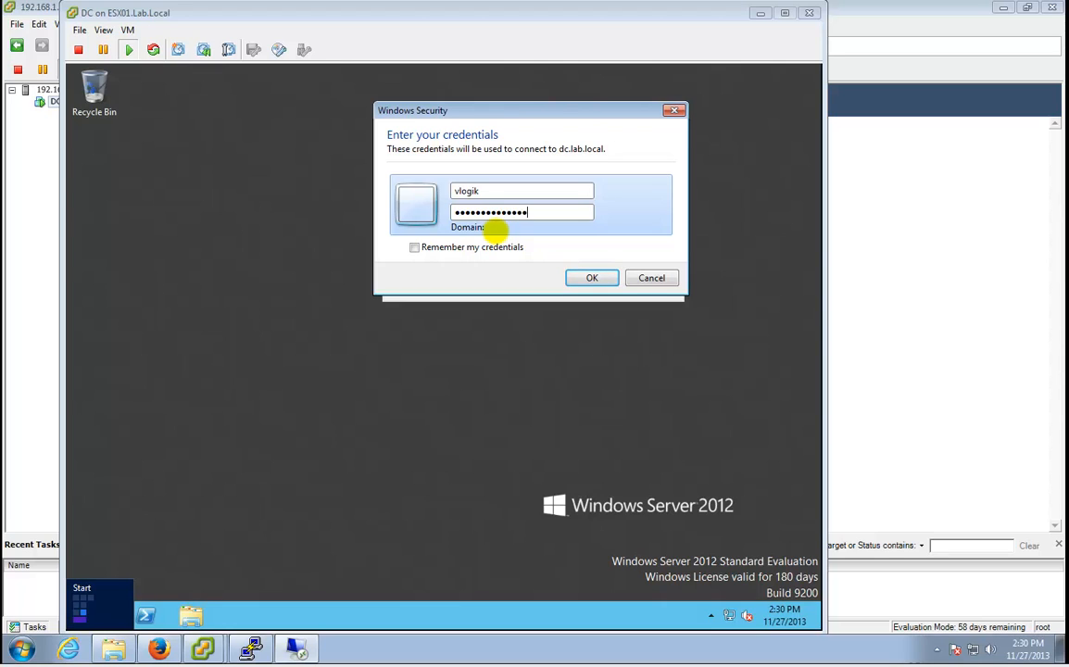
key(shift+Tab)
key(Home)
text(lab\)
key(Tab)
text(**)
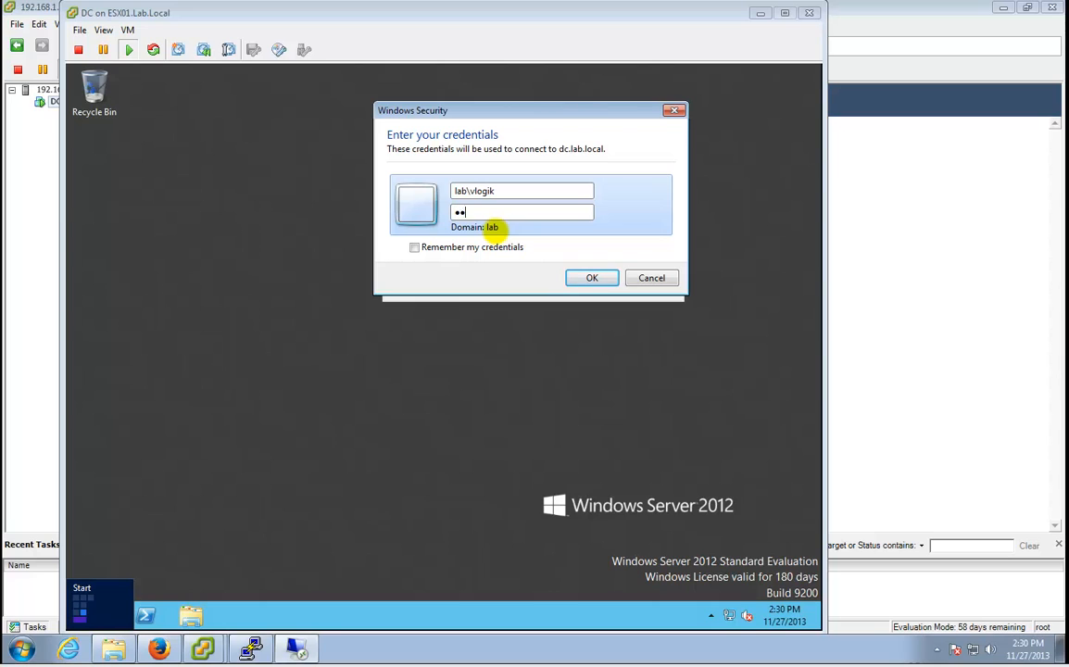
text(*********)
key(Return)
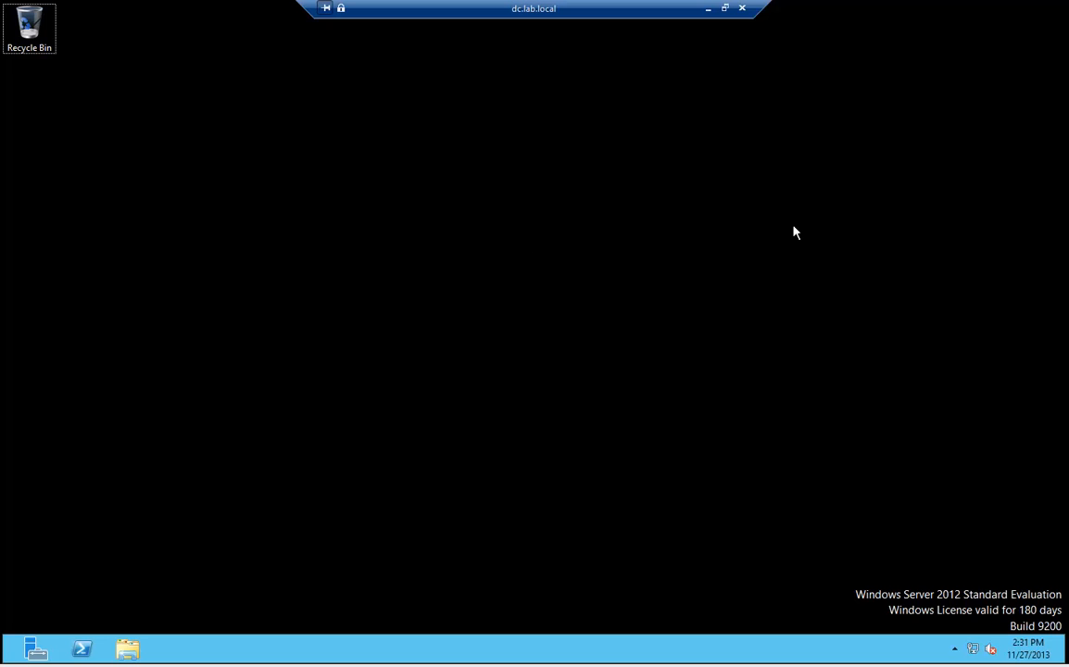
Disconnect the Remote Desktop session to dc.lab.local, leaving the DC at its sign-in screen.
key(super+c)
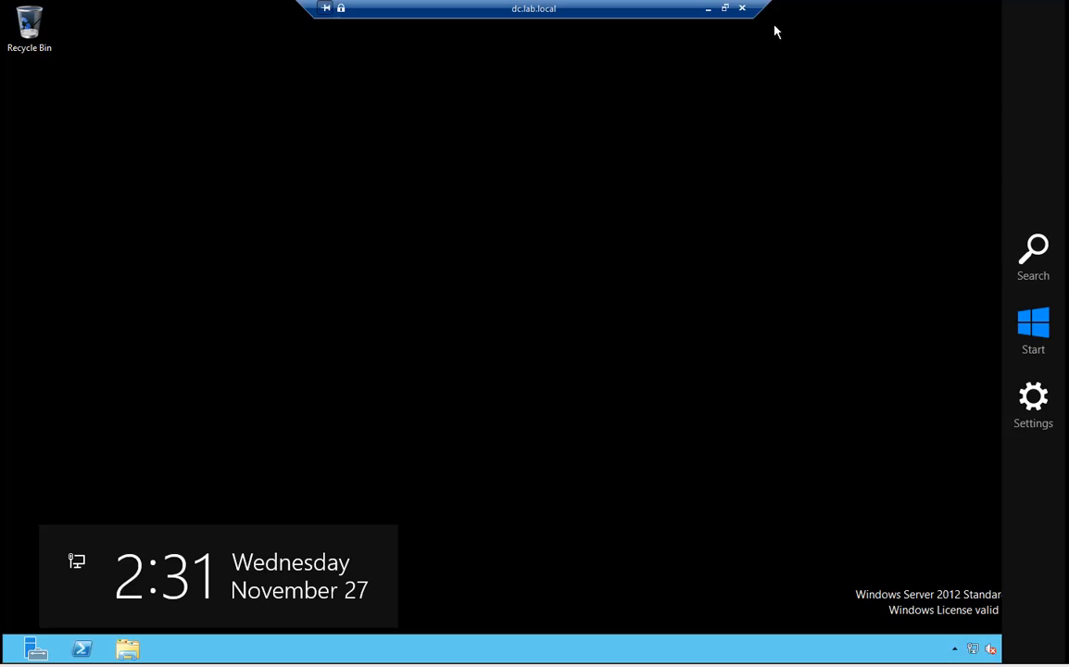
click(742, 8)
click(572, 379)
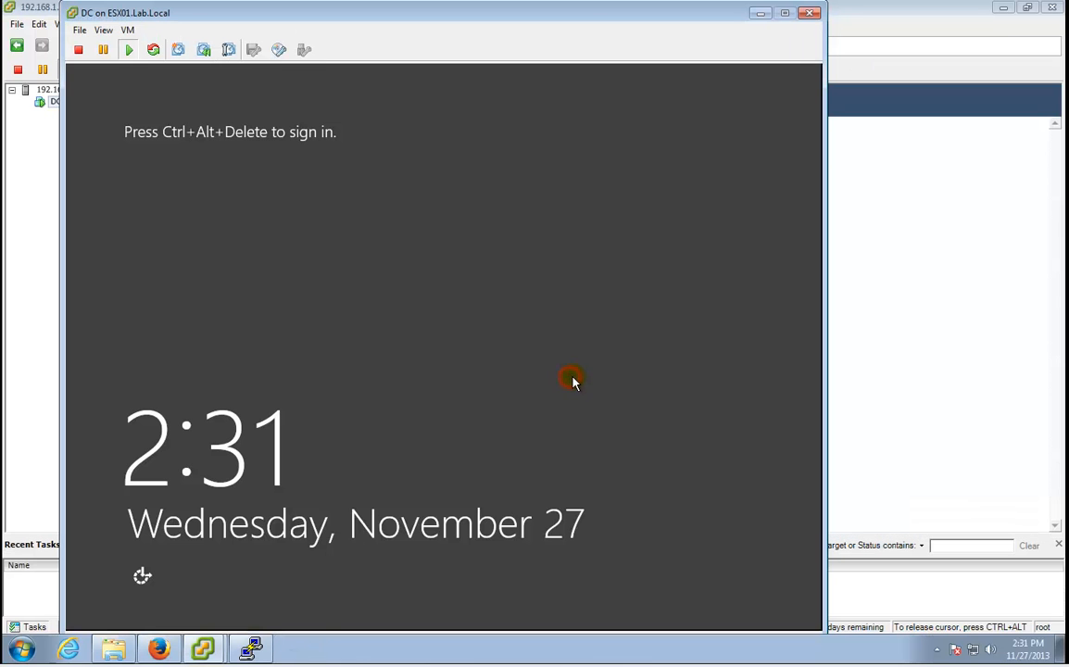